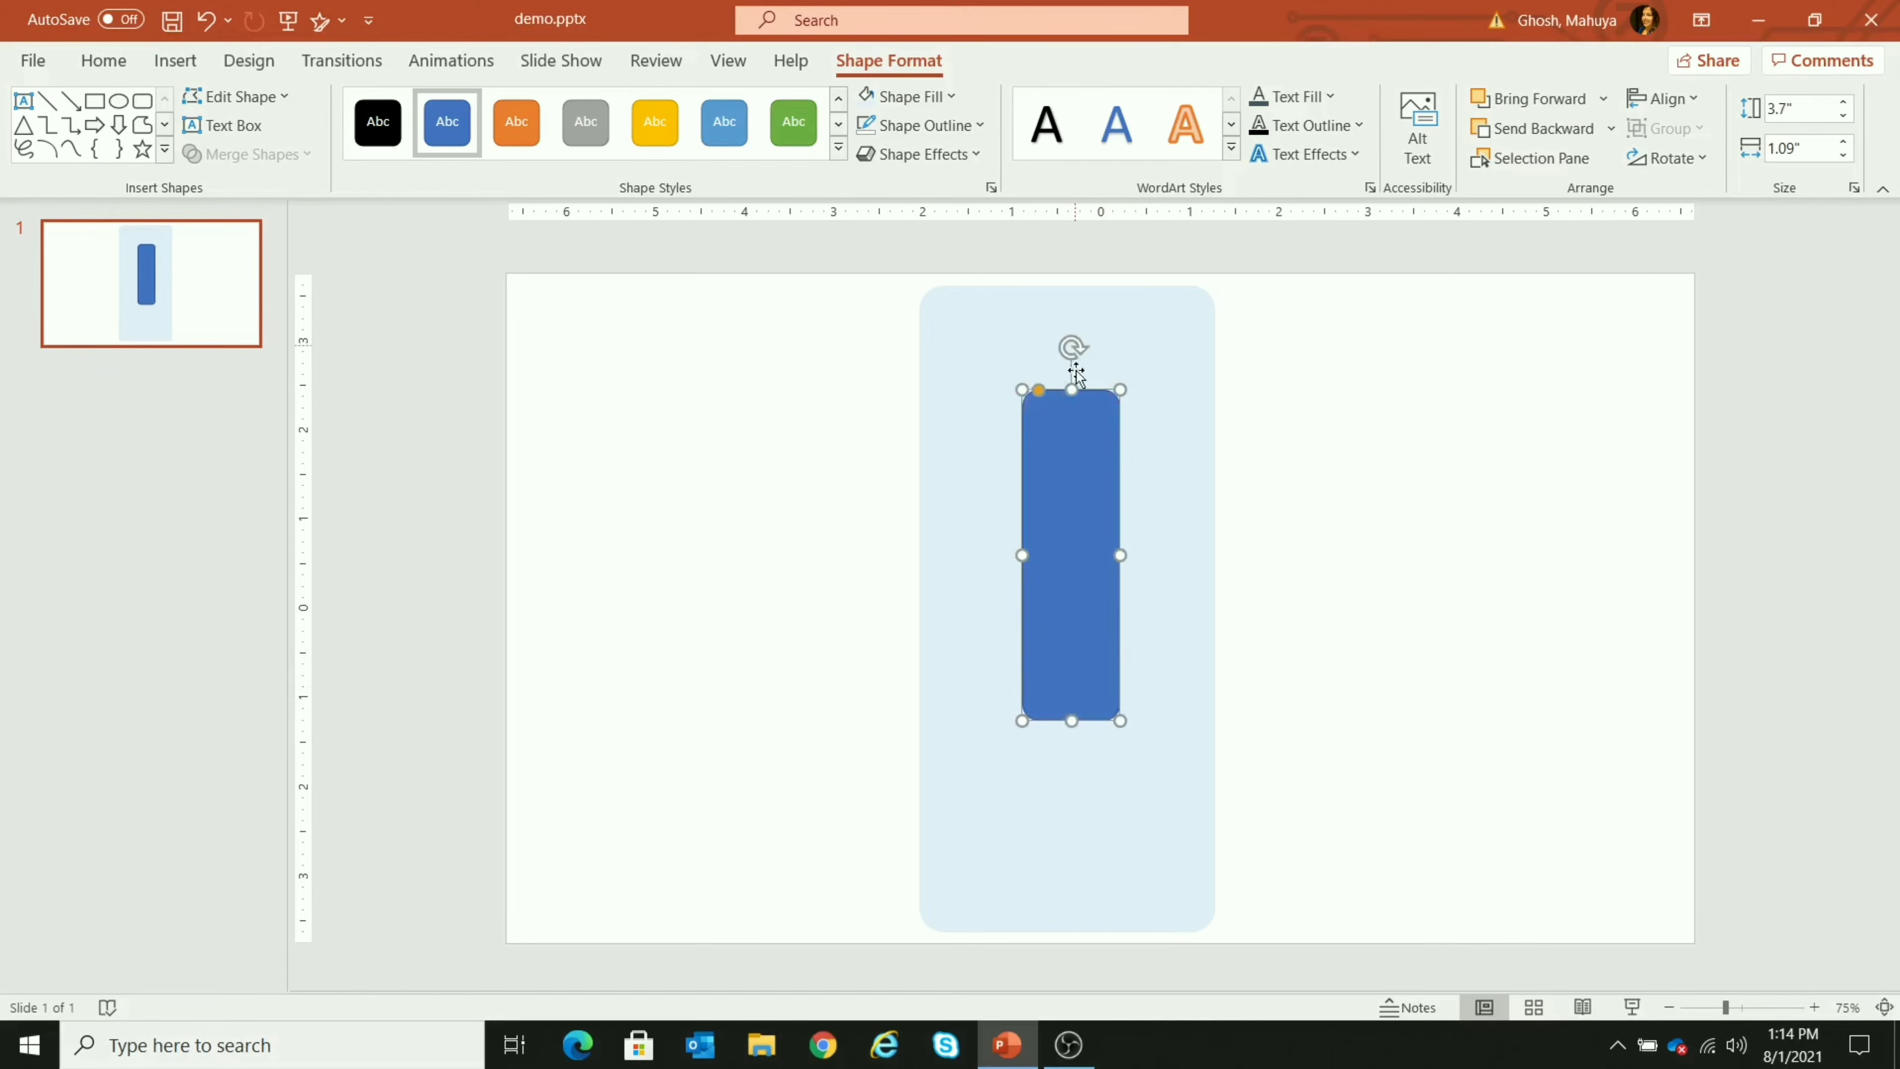
Stretch the blue rounded rectangle to about 4.08" tall and overlay a centred copy about 4.28" tall by 1.37" wide
mouse_move(1074, 392)
mouse_down()
mouse_move(1069, 365)
mouse_move(1077, 425)
mouse_up()
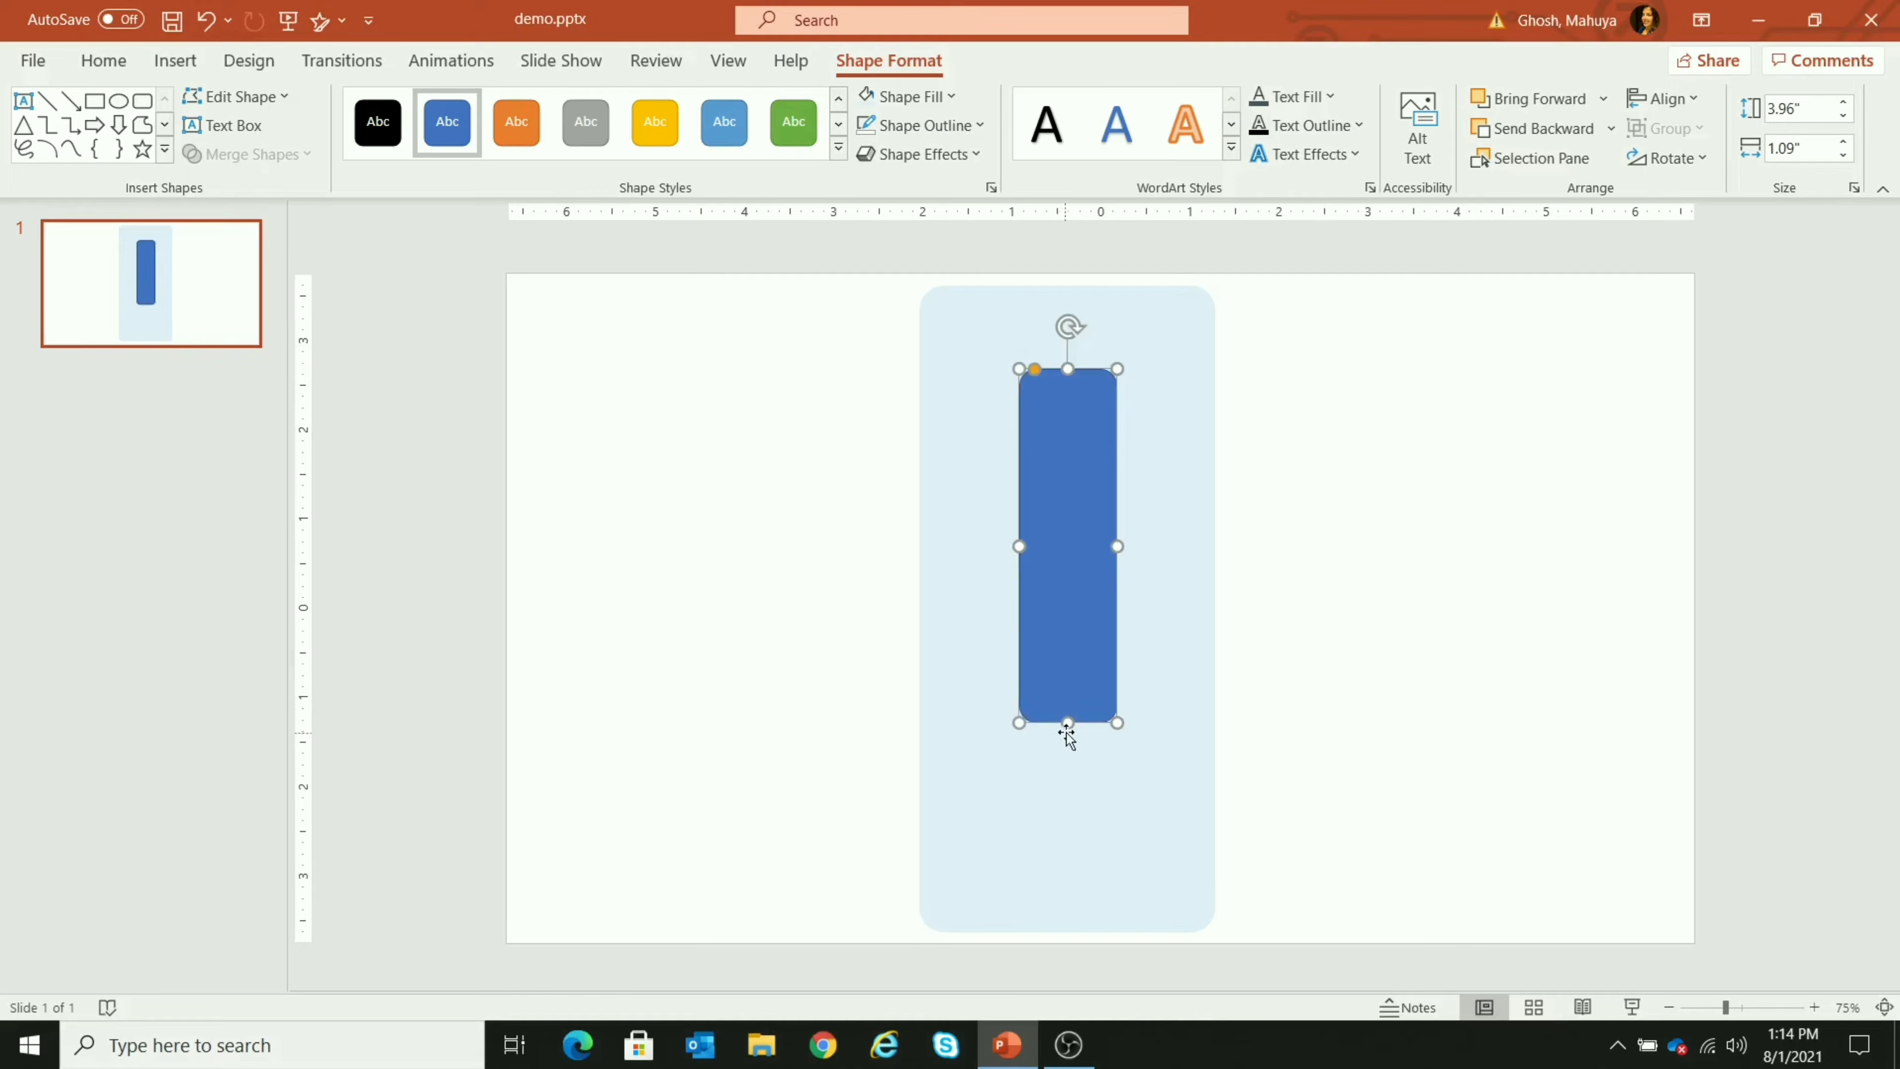
drag(1070, 723, 1069, 736)
drag(1086, 531, 1128, 553)
key(ctrl+v)
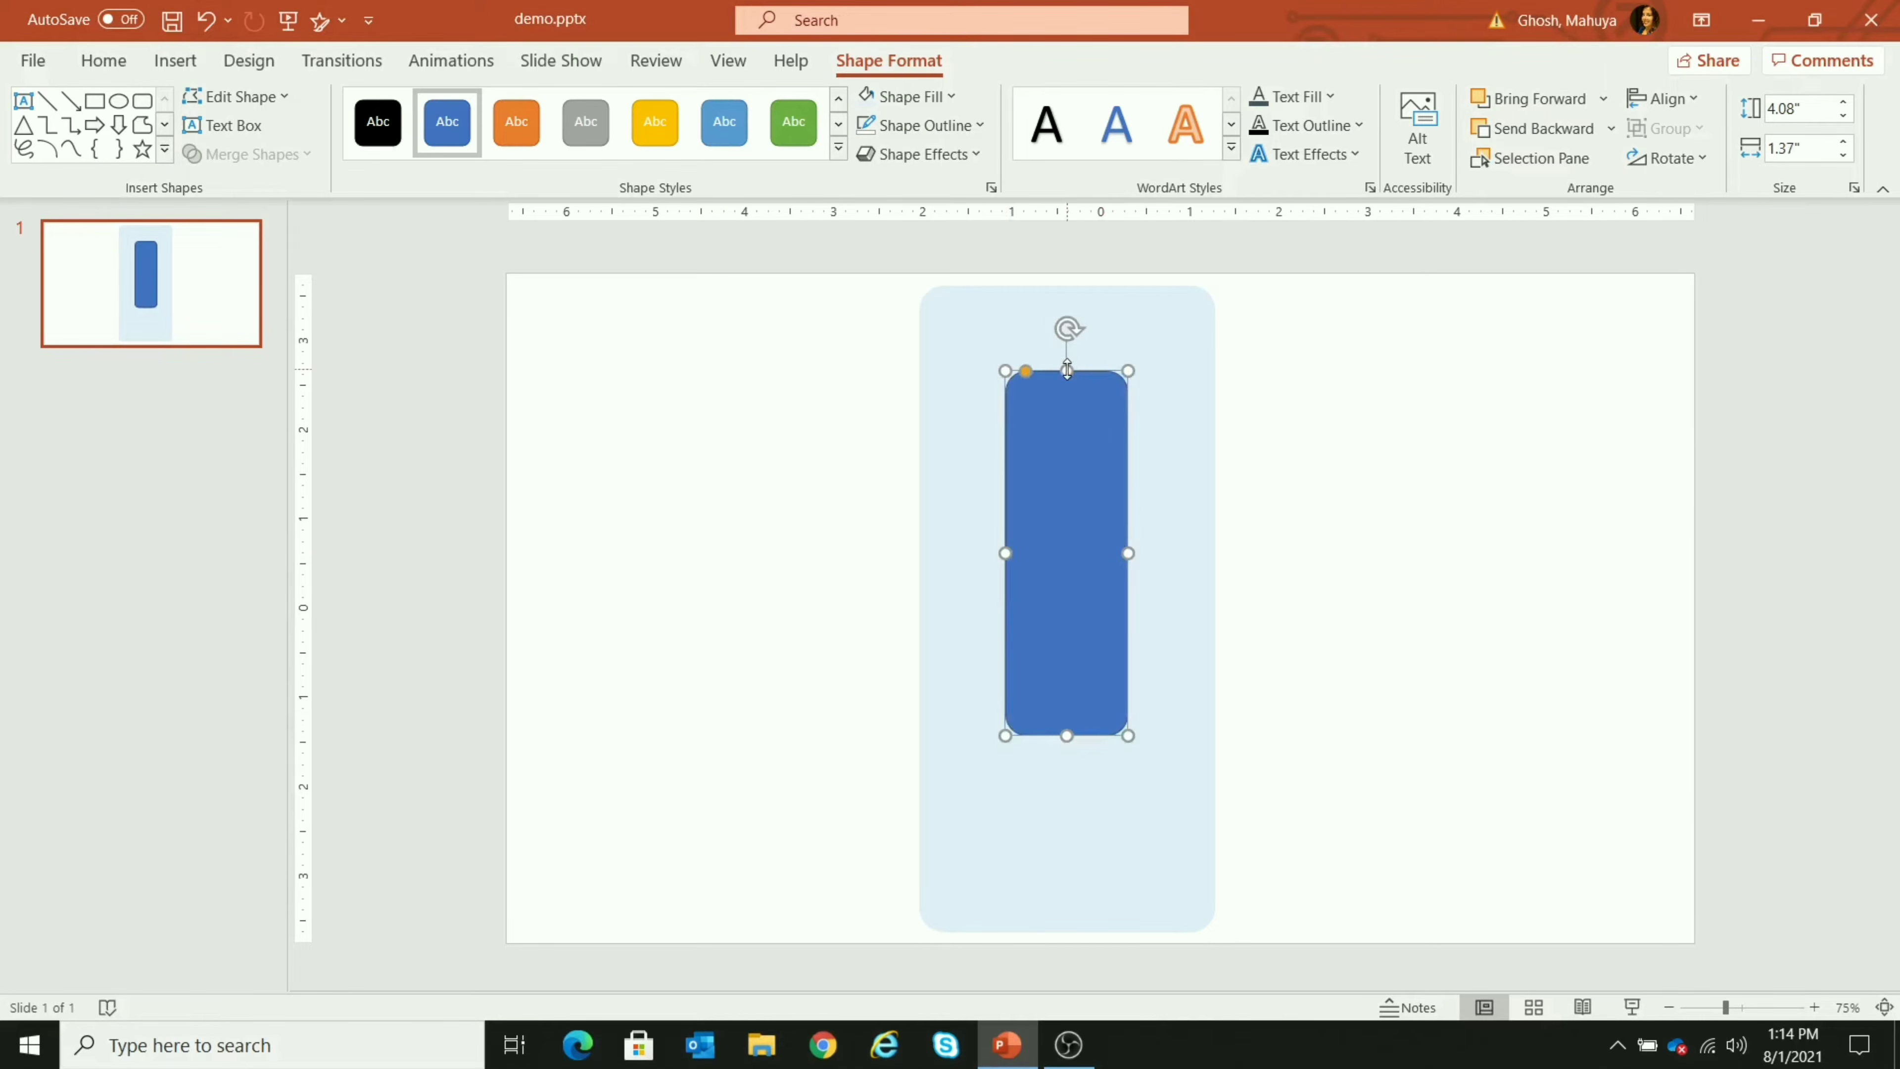
drag(1066, 370, 1067, 360)
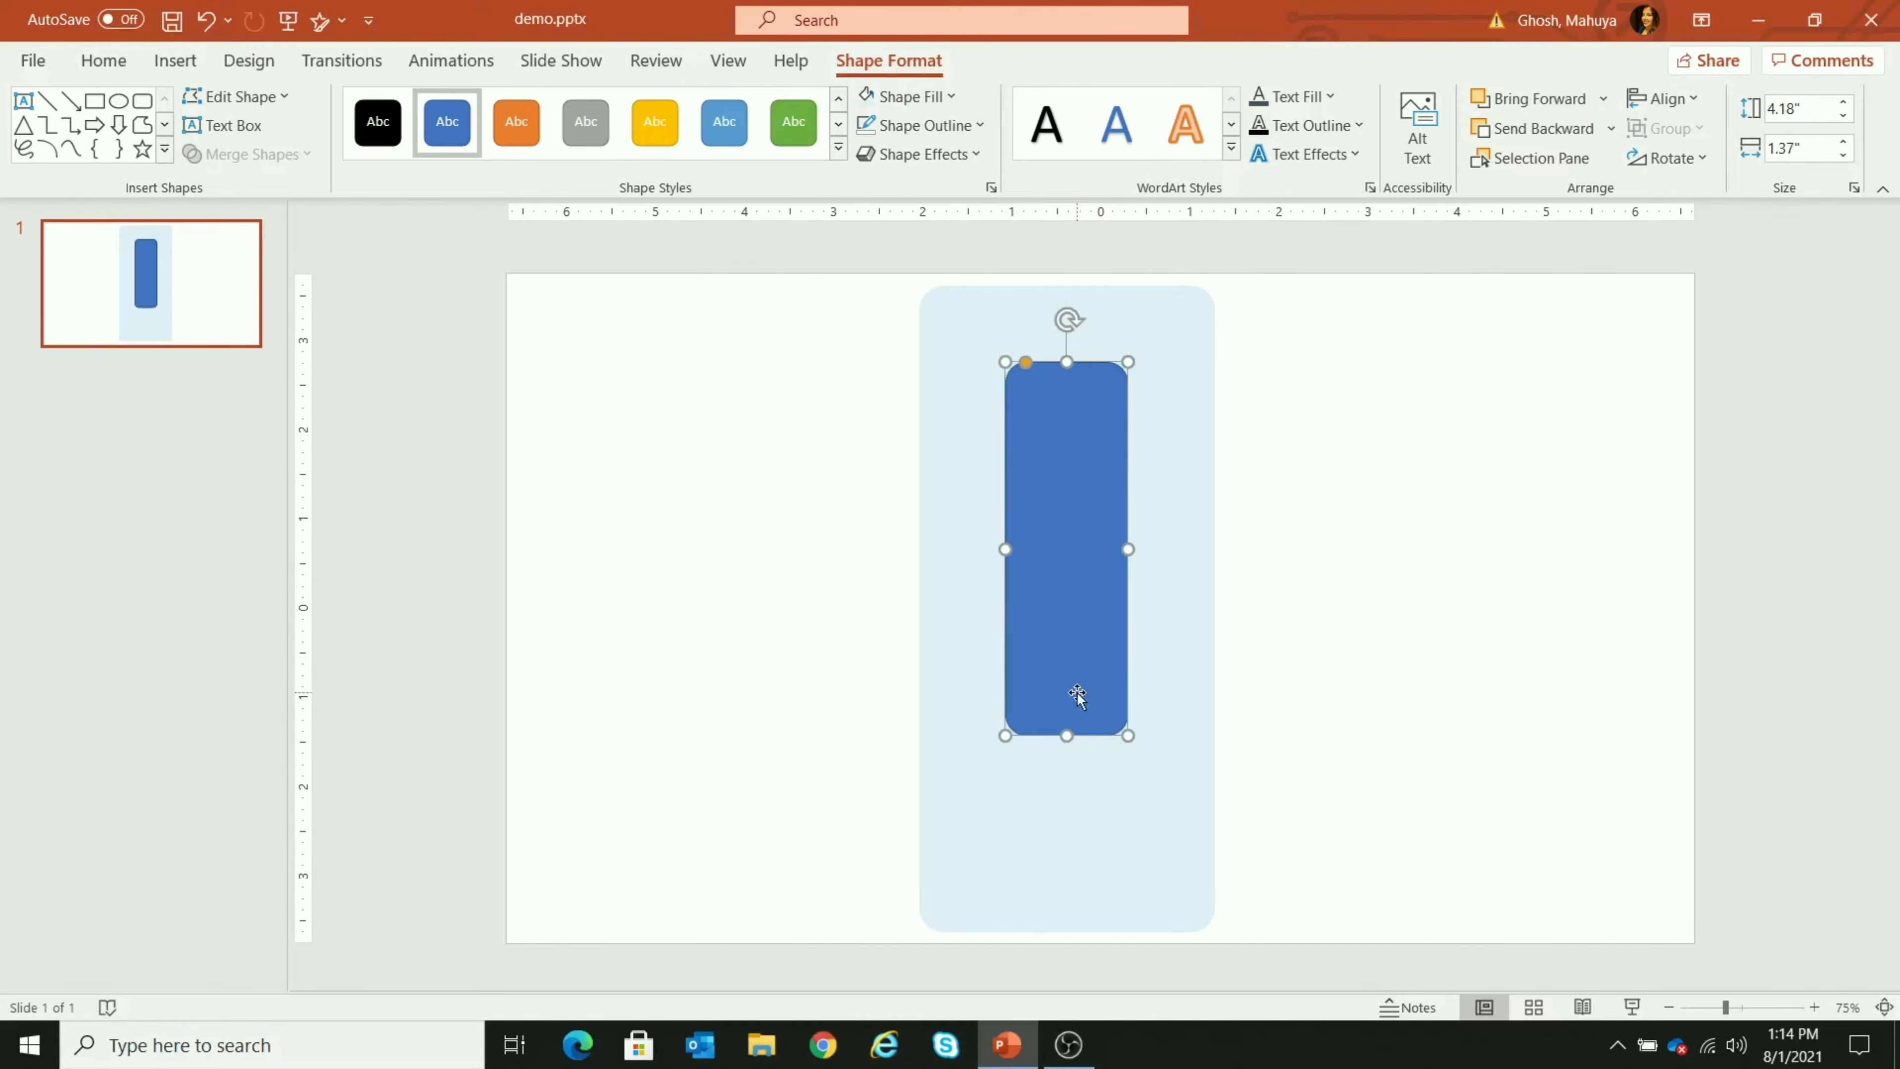
drag(1069, 731, 1071, 744)
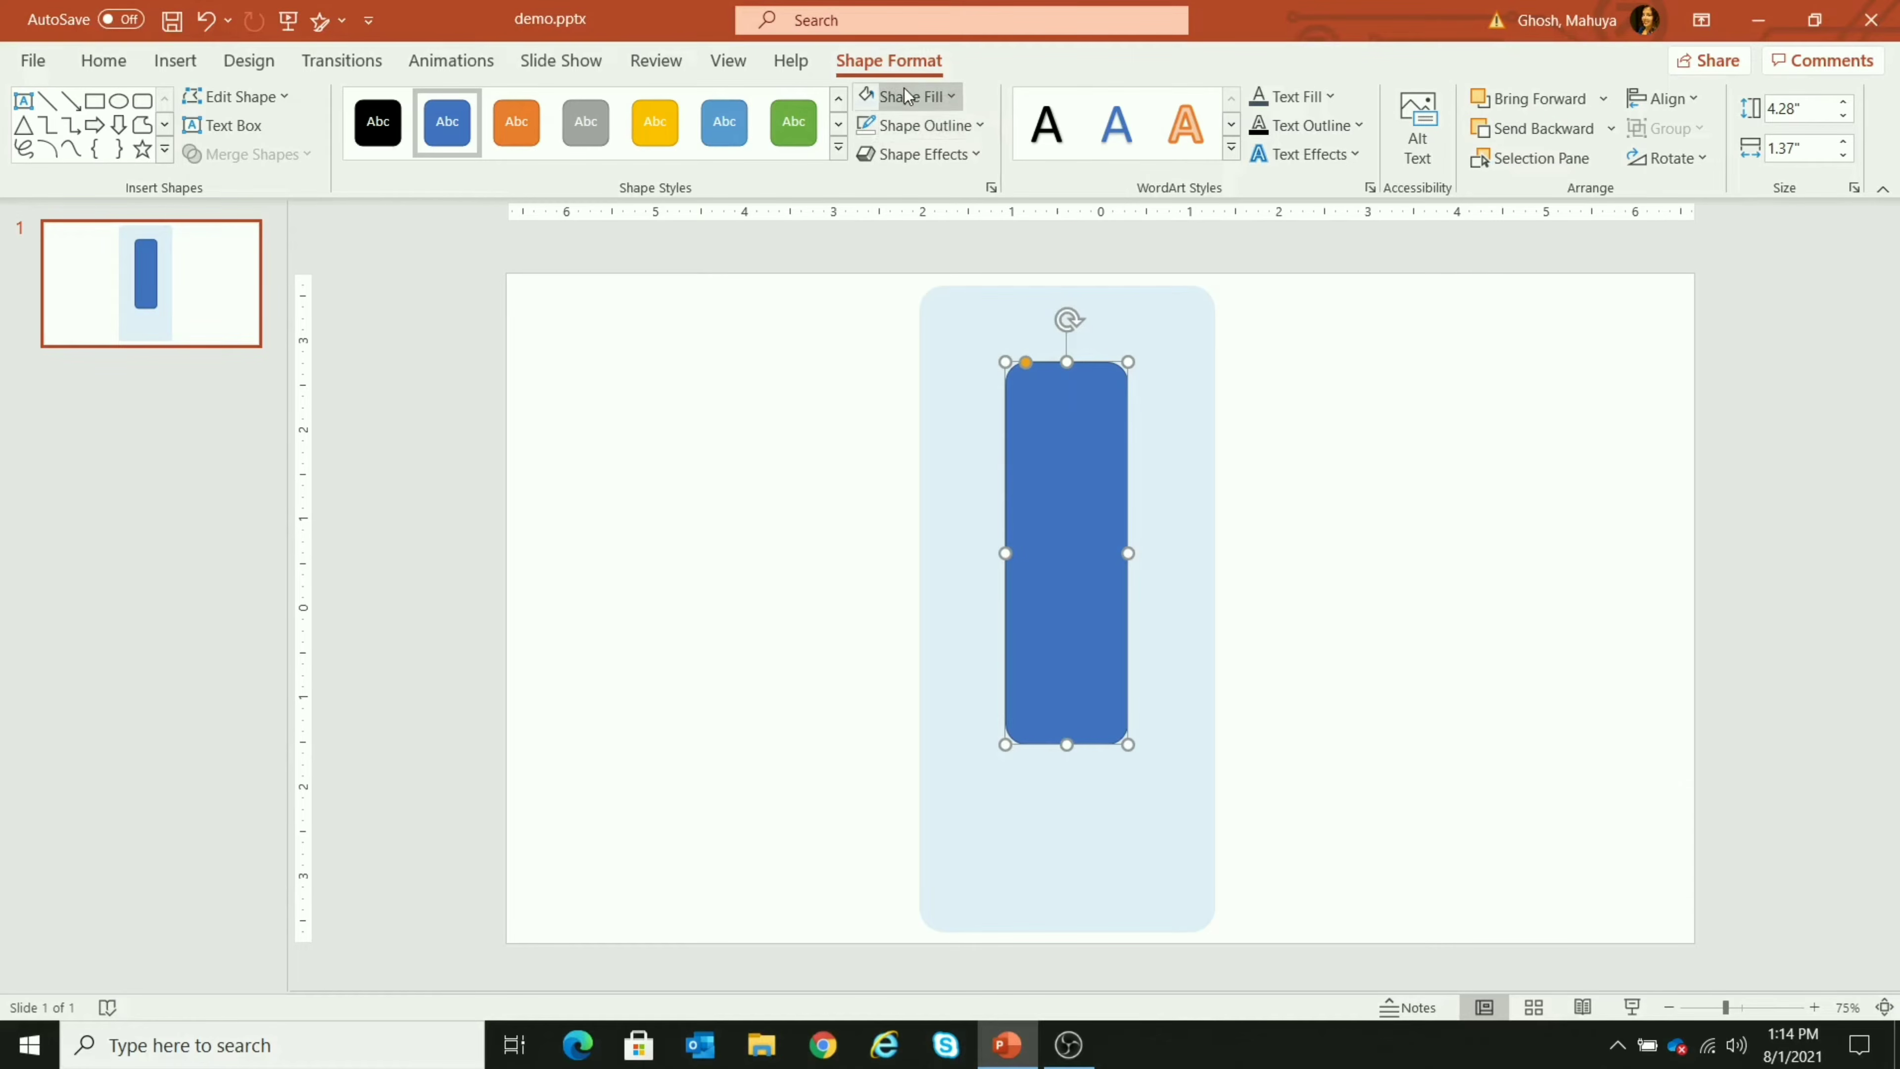
Send the larger rounded rectangle behind the original blue bar and give it a very pale fill and outline
click(1525, 128)
click(873, 100)
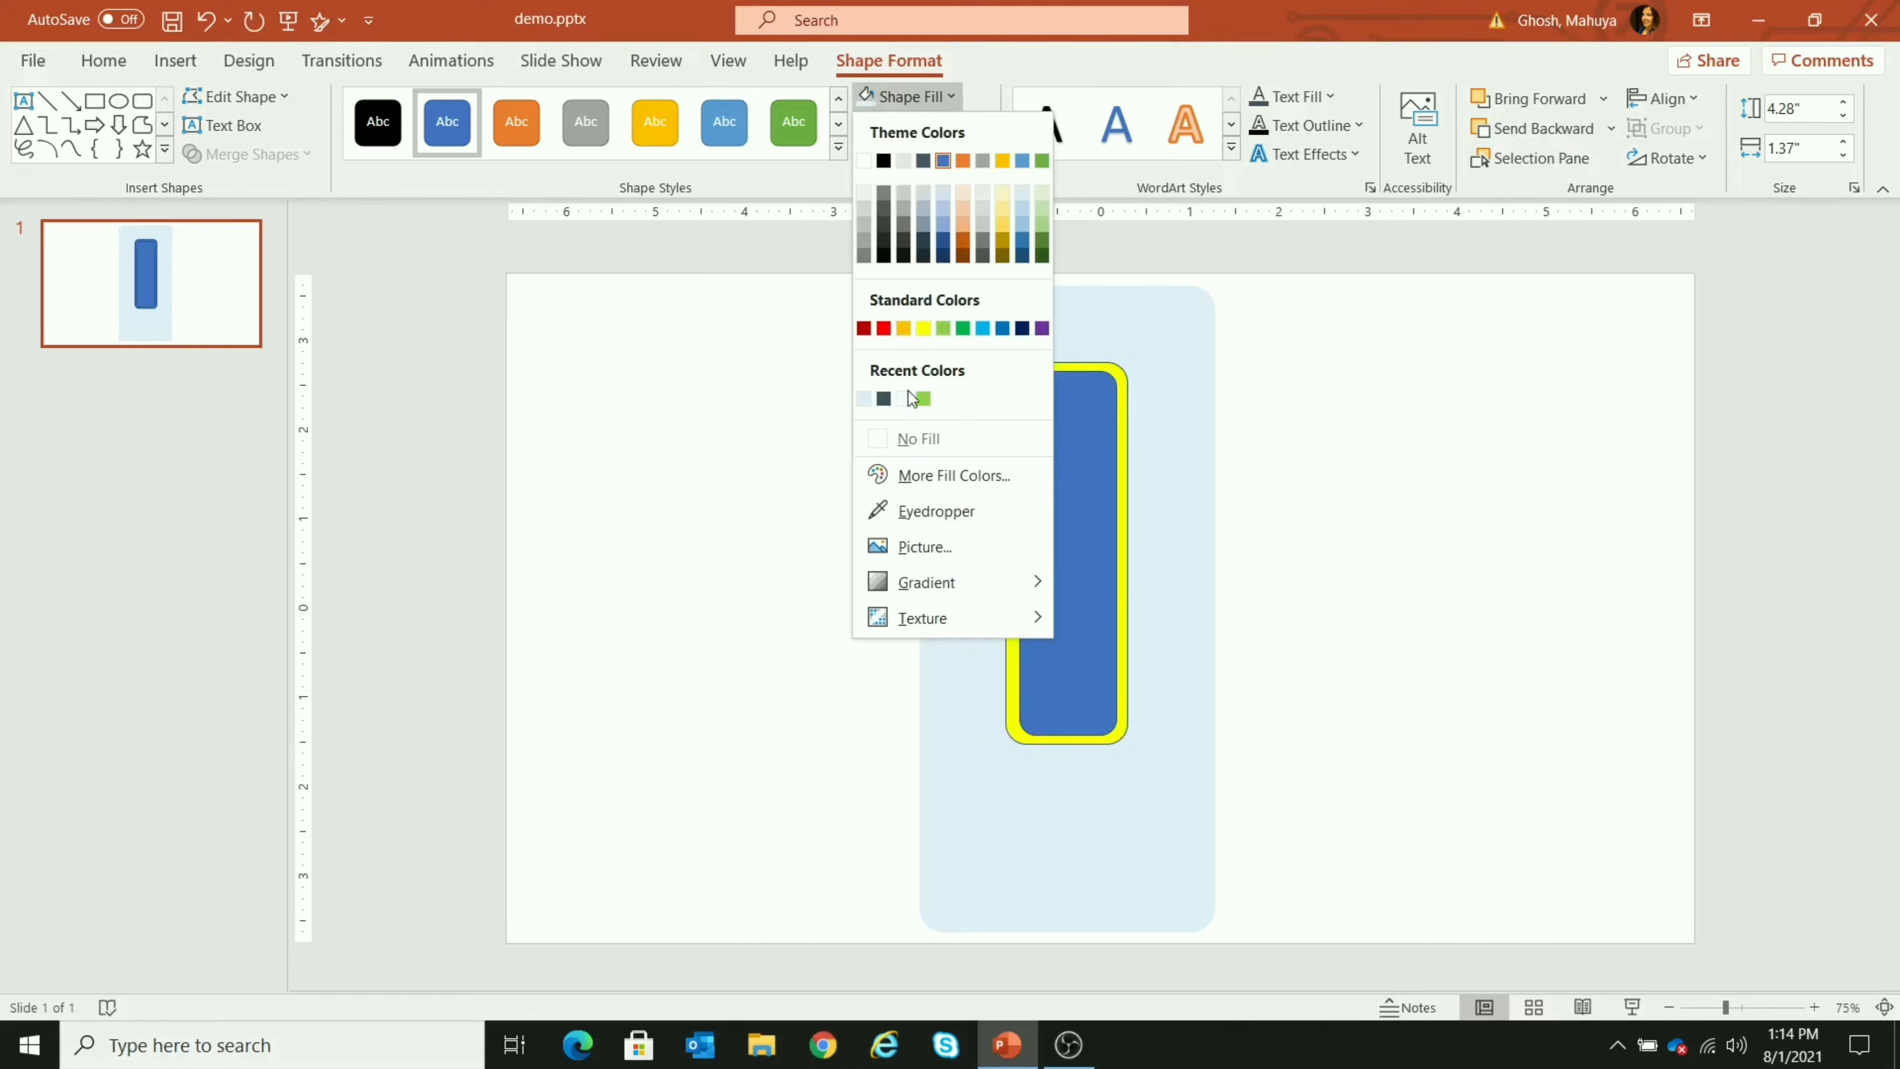
click(908, 398)
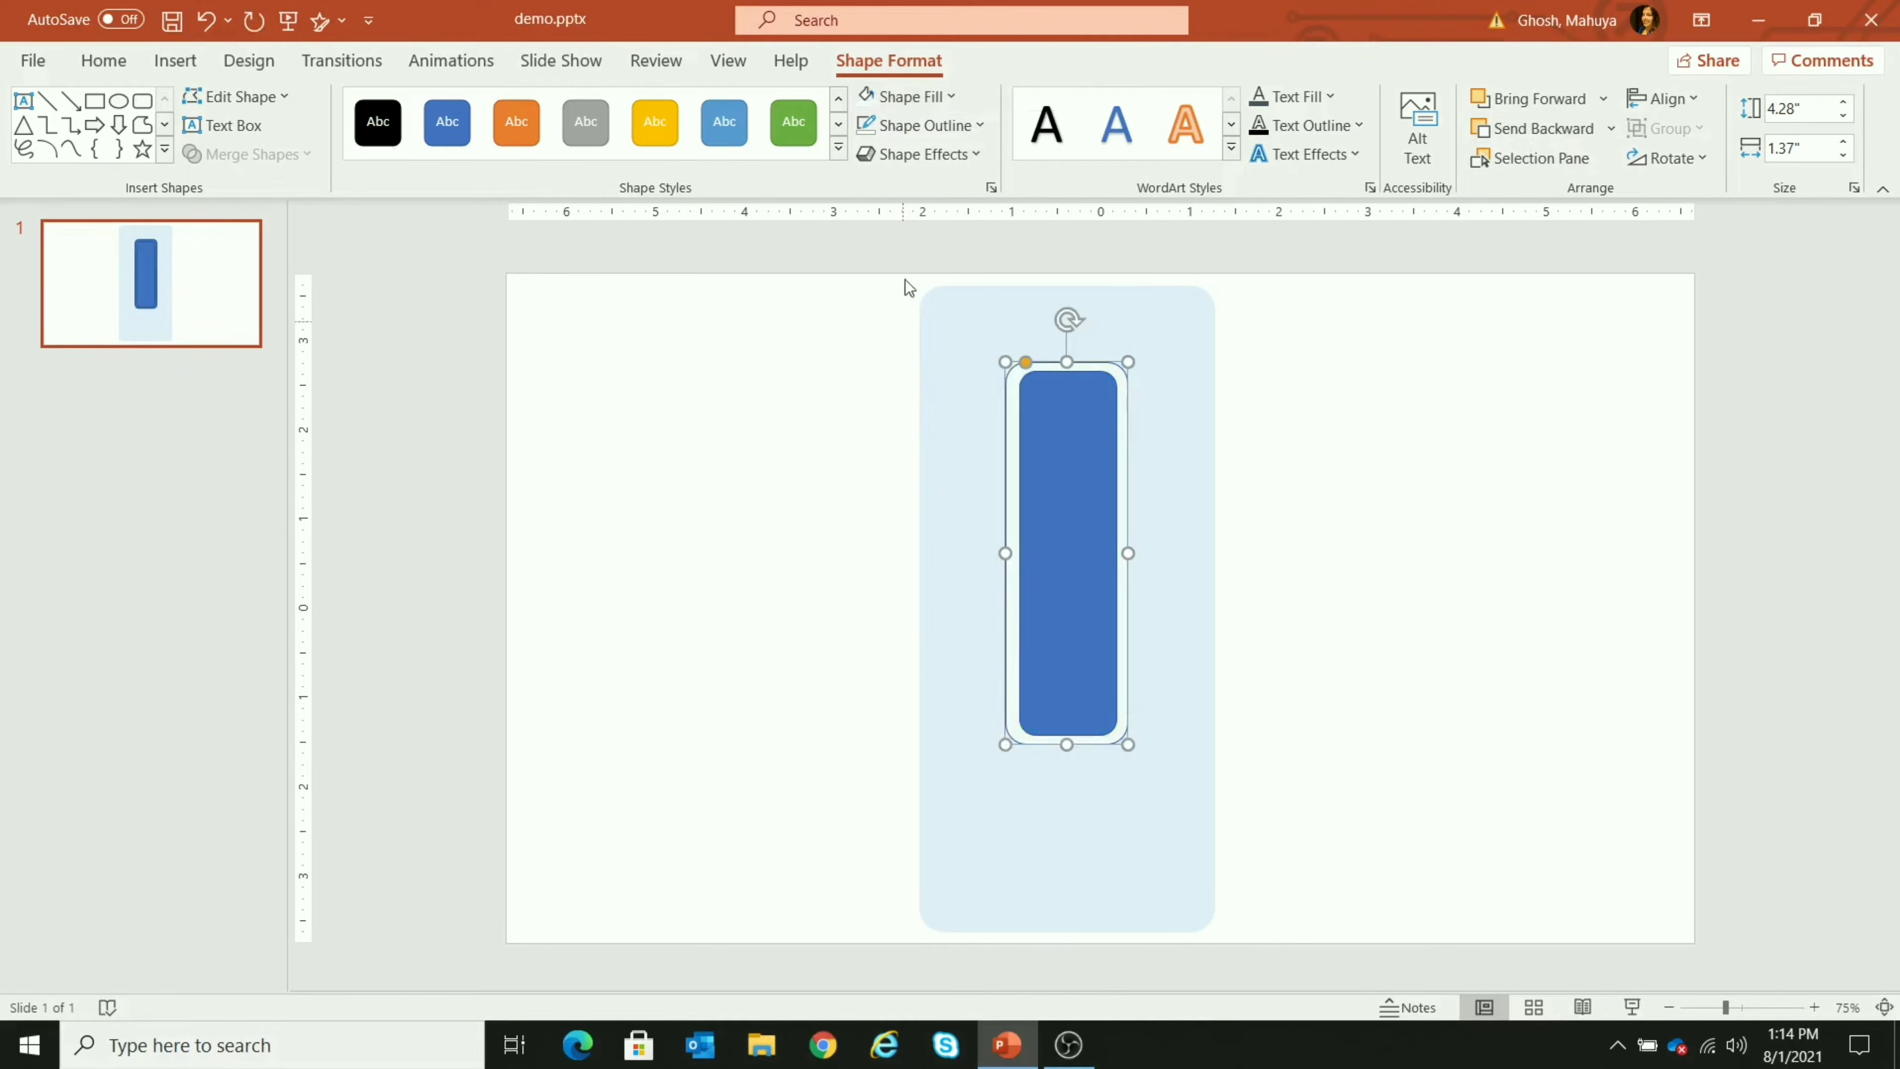
click(905, 133)
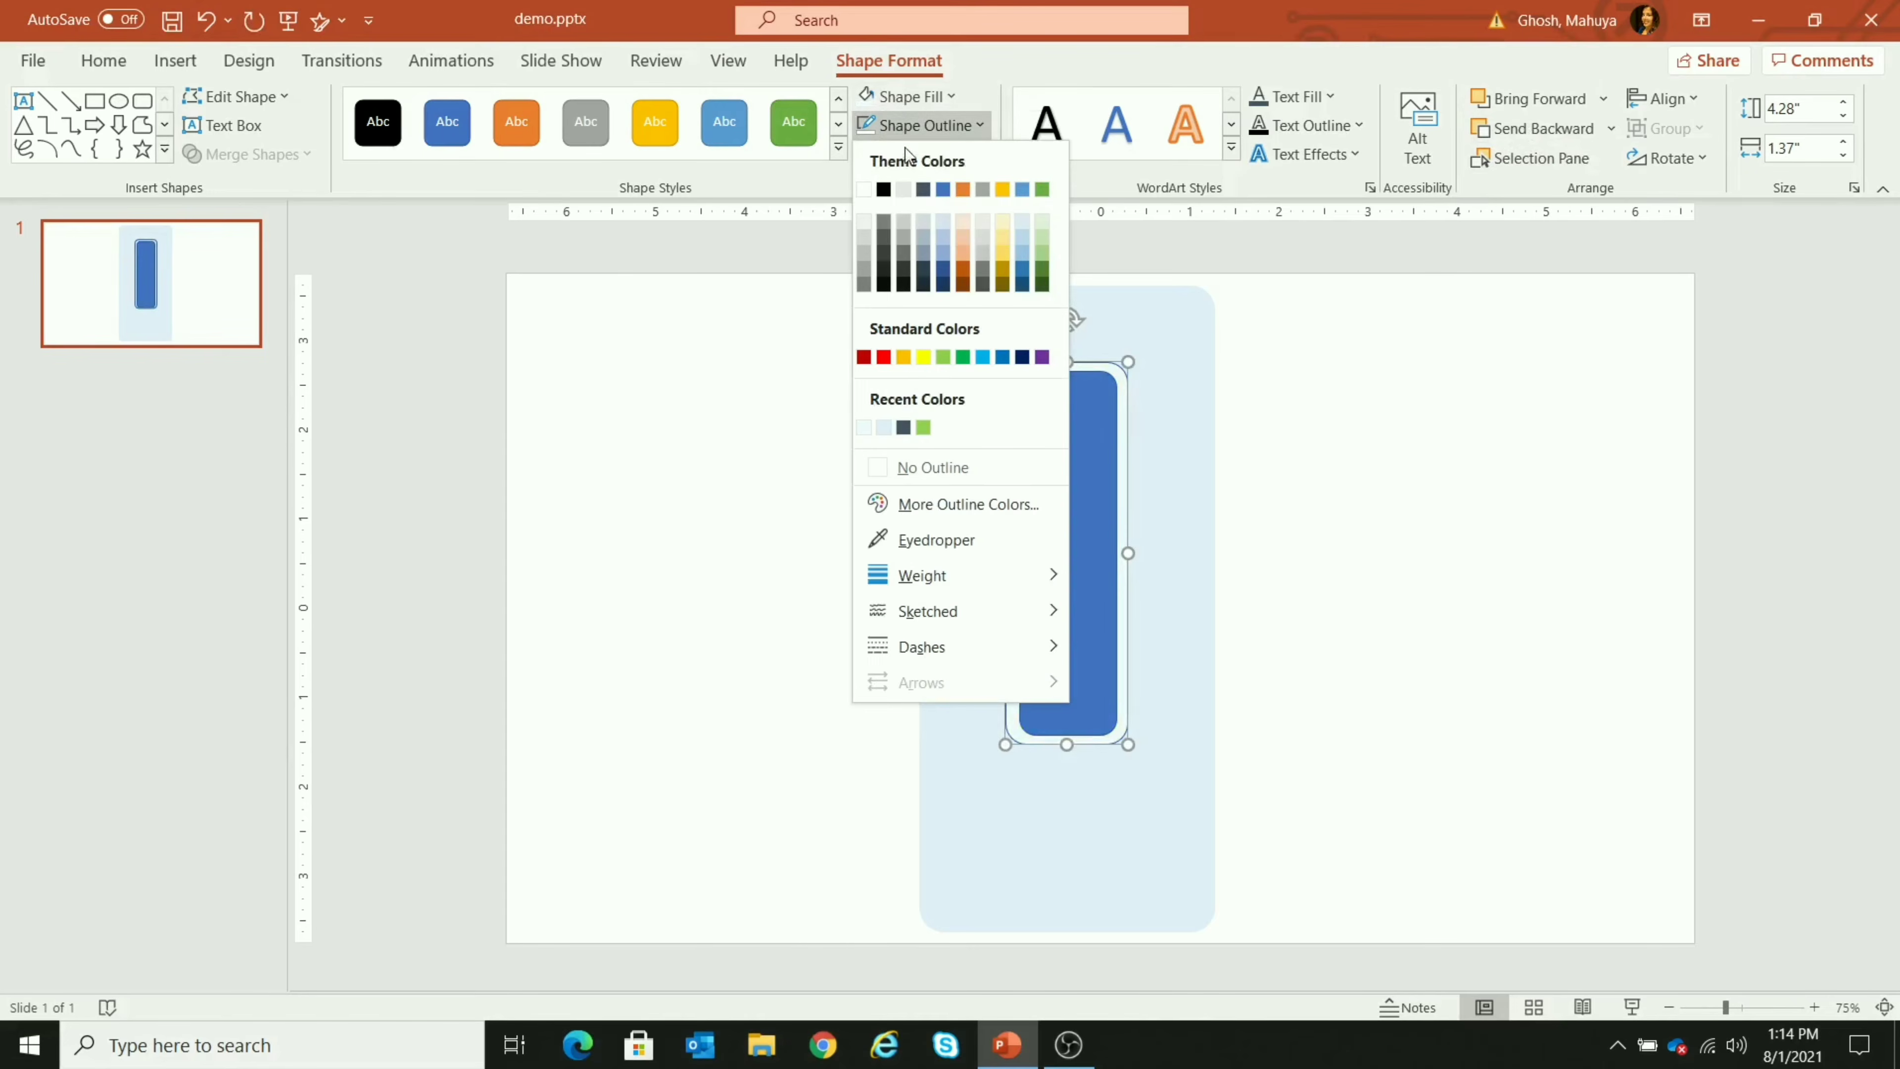
click(905, 189)
Give the inner blue rounded rectangle a white fill and a pale outline
click(1090, 452)
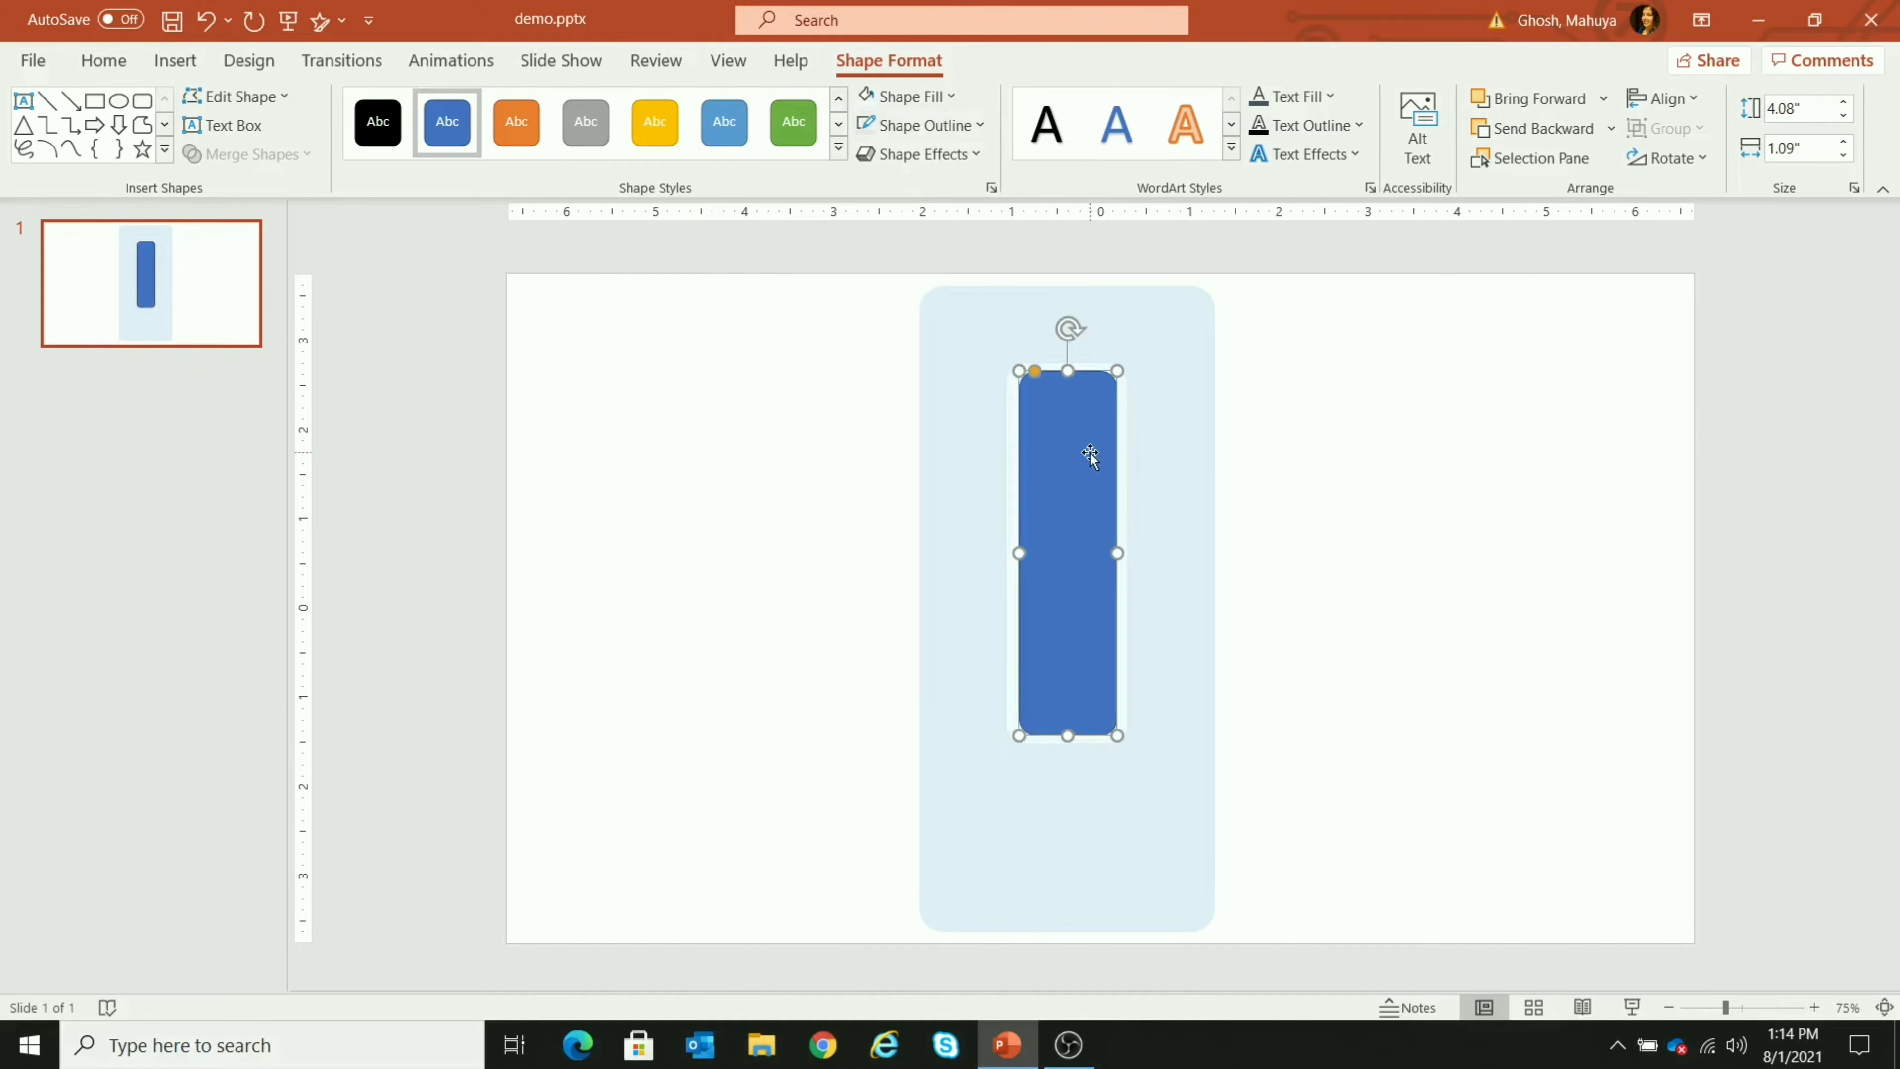
click(863, 130)
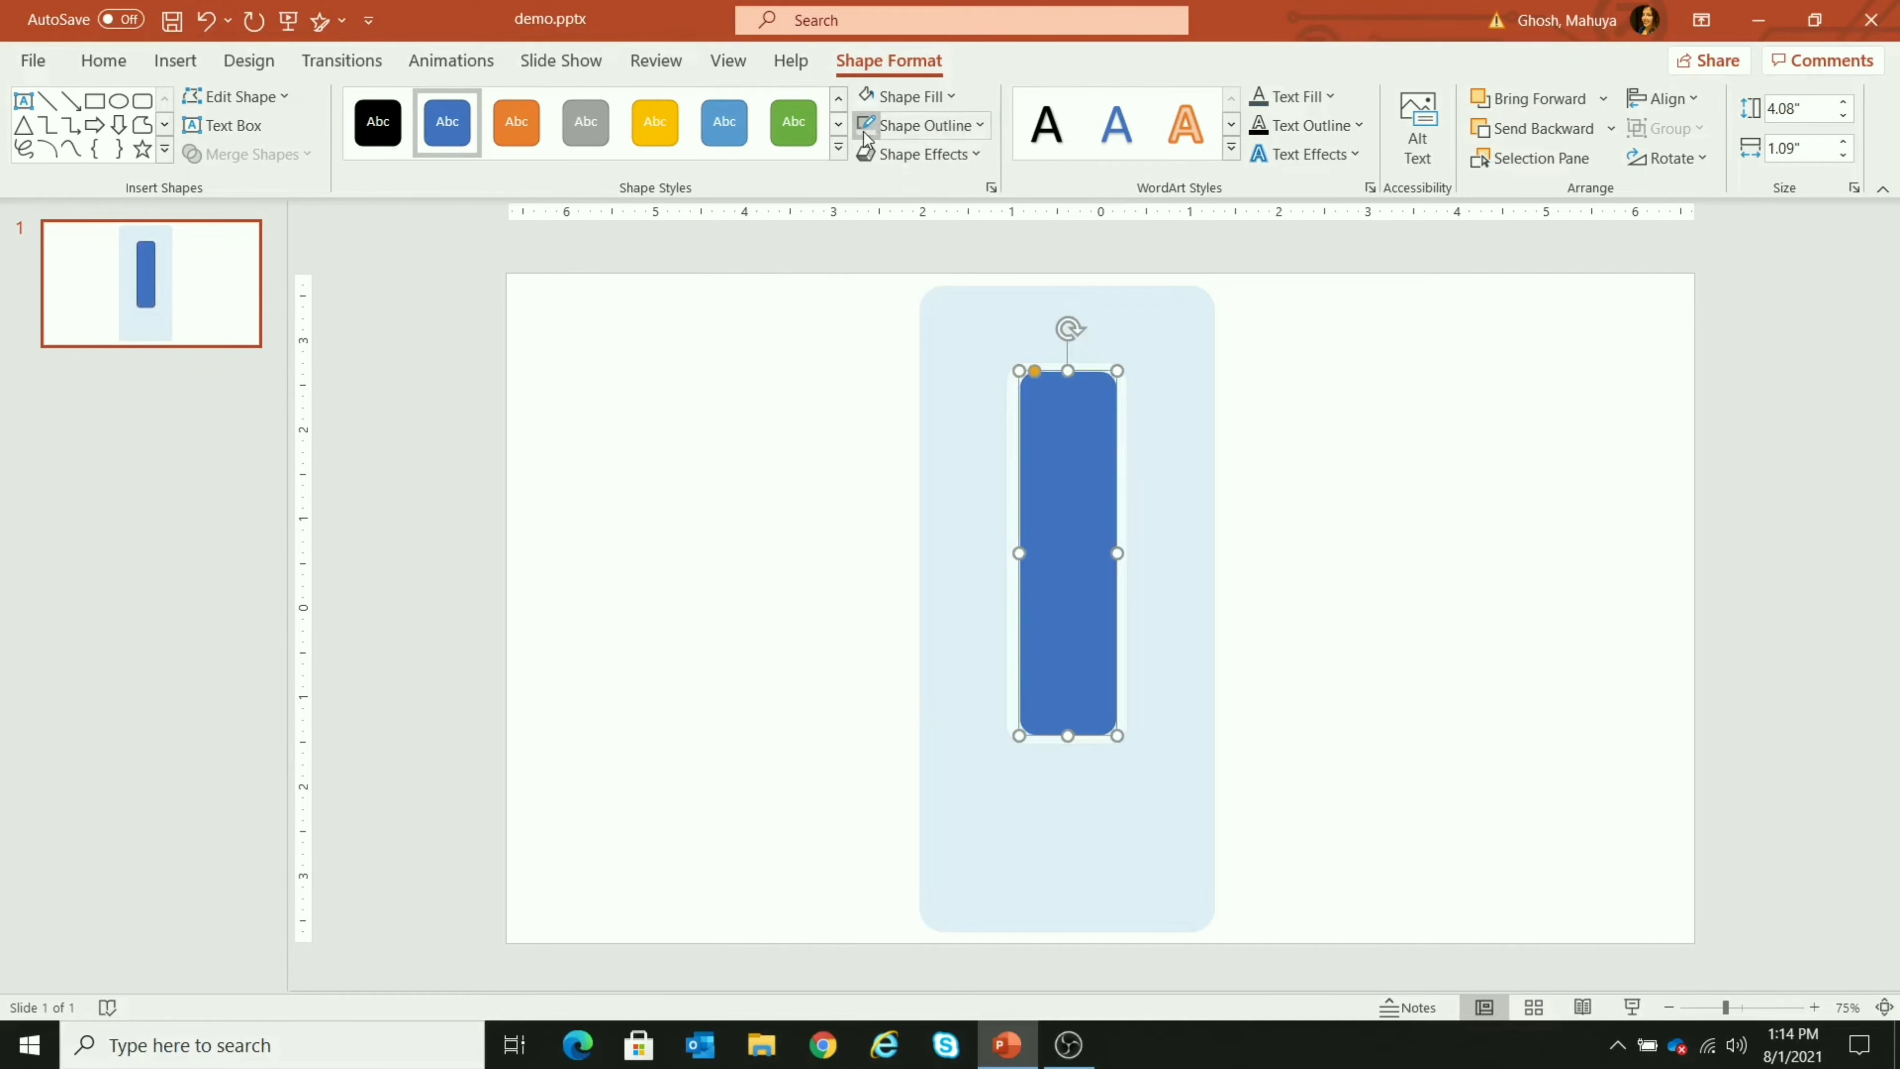
click(906, 97)
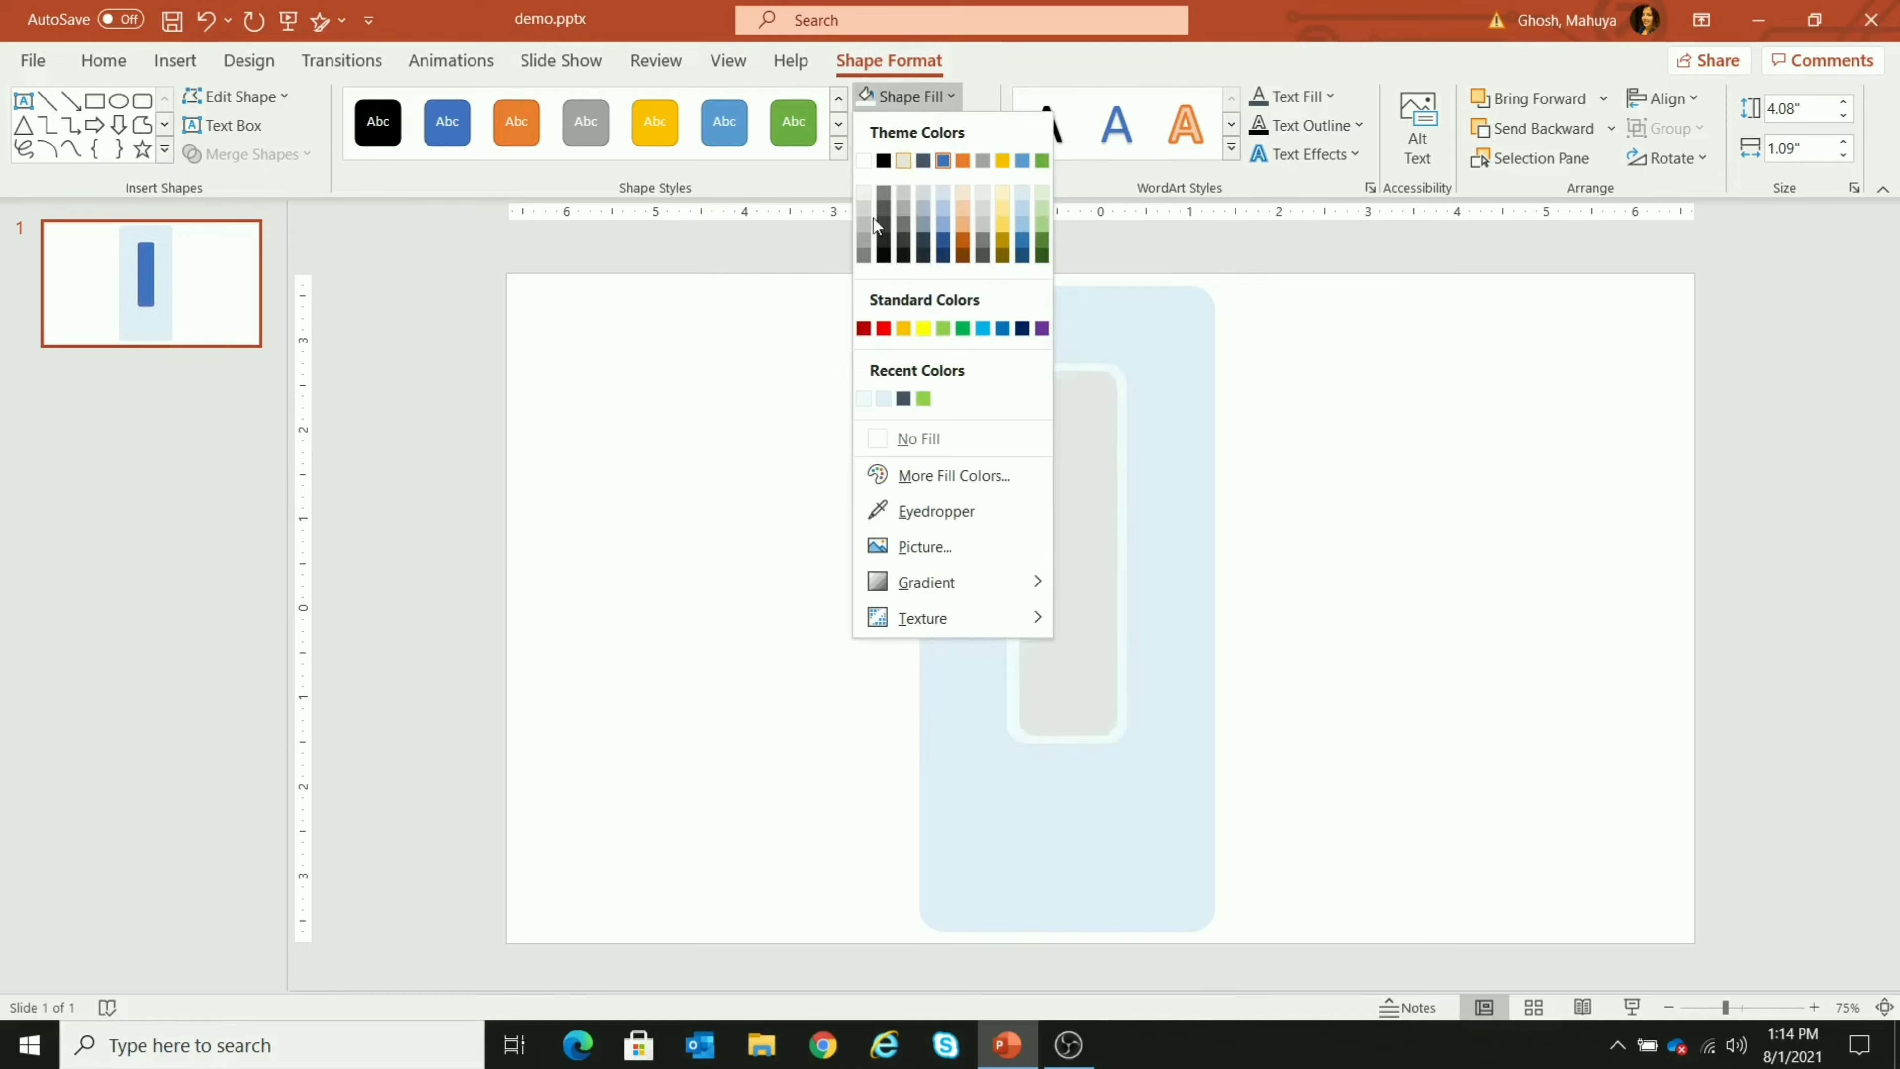
click(867, 163)
click(1302, 433)
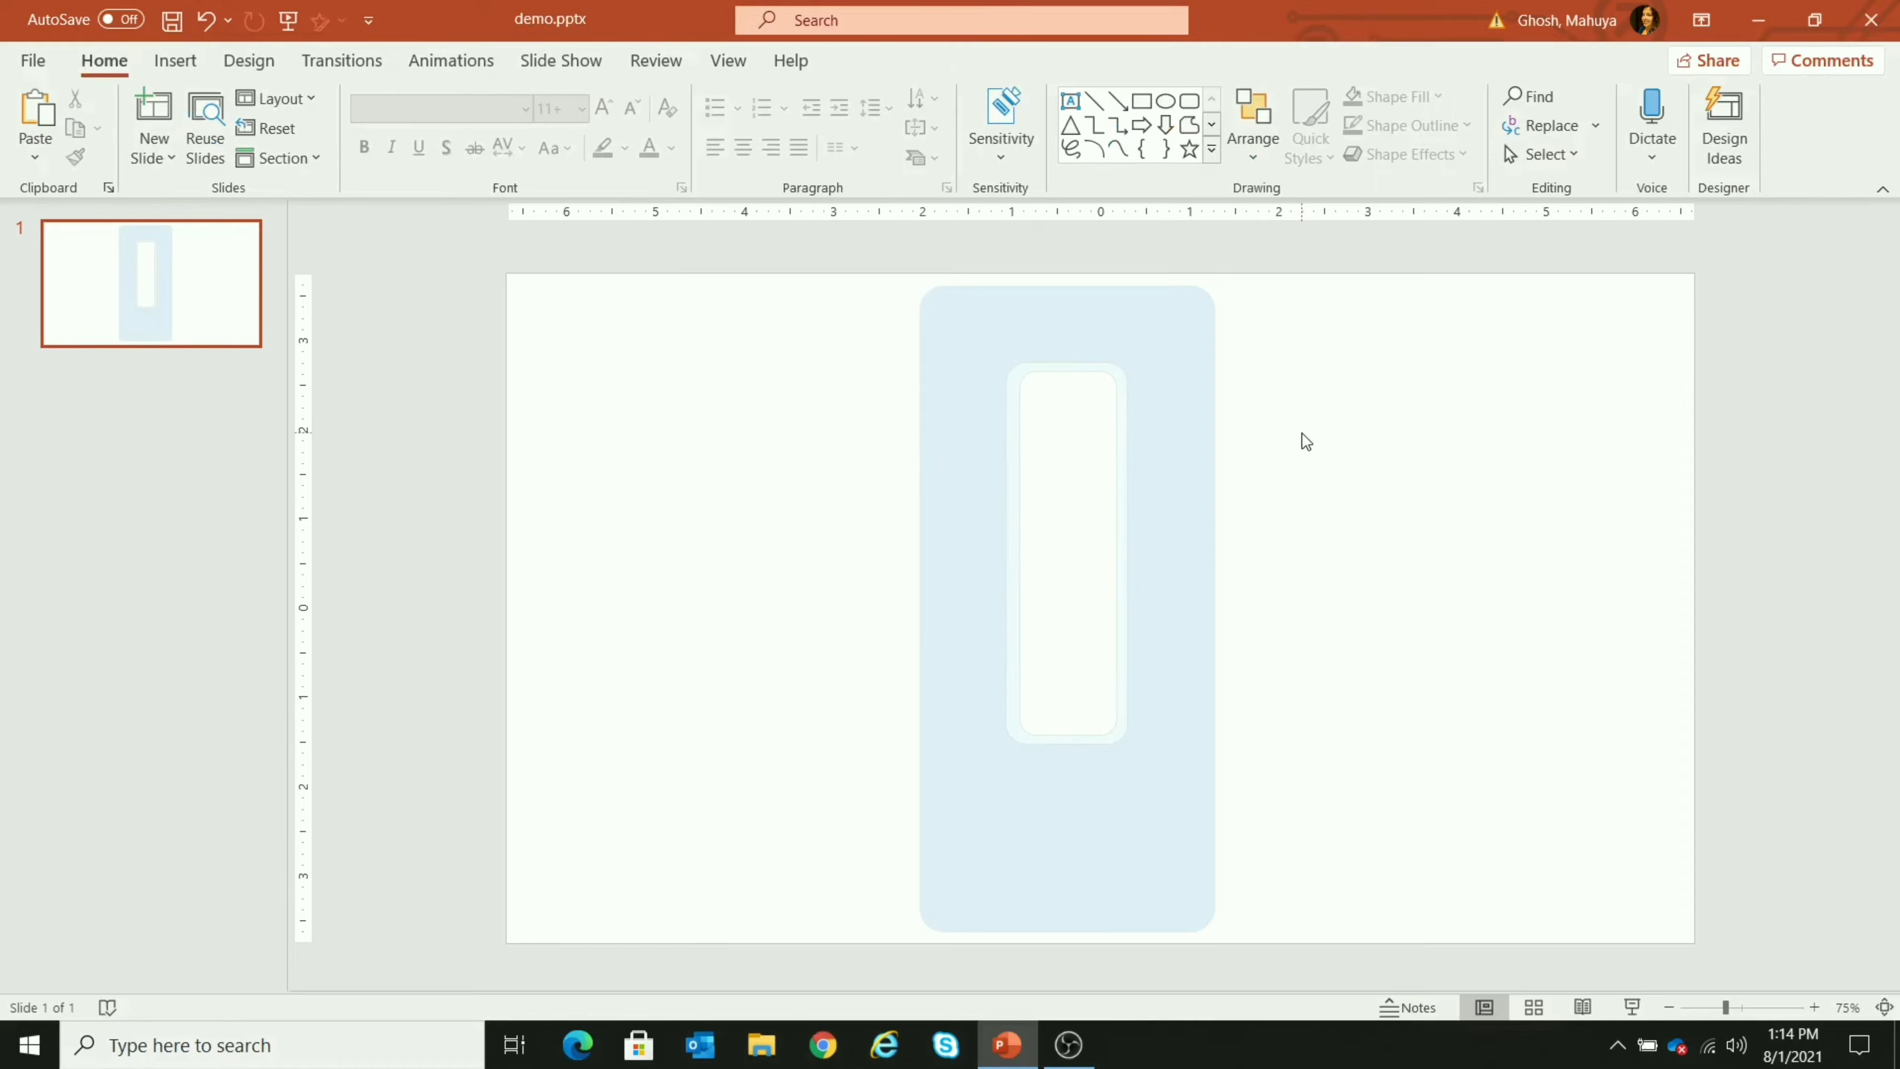
Duplicate the white bar, shorten the copy to about 1.2" tall at the bar's lower end, and fill it light green
click(1109, 514)
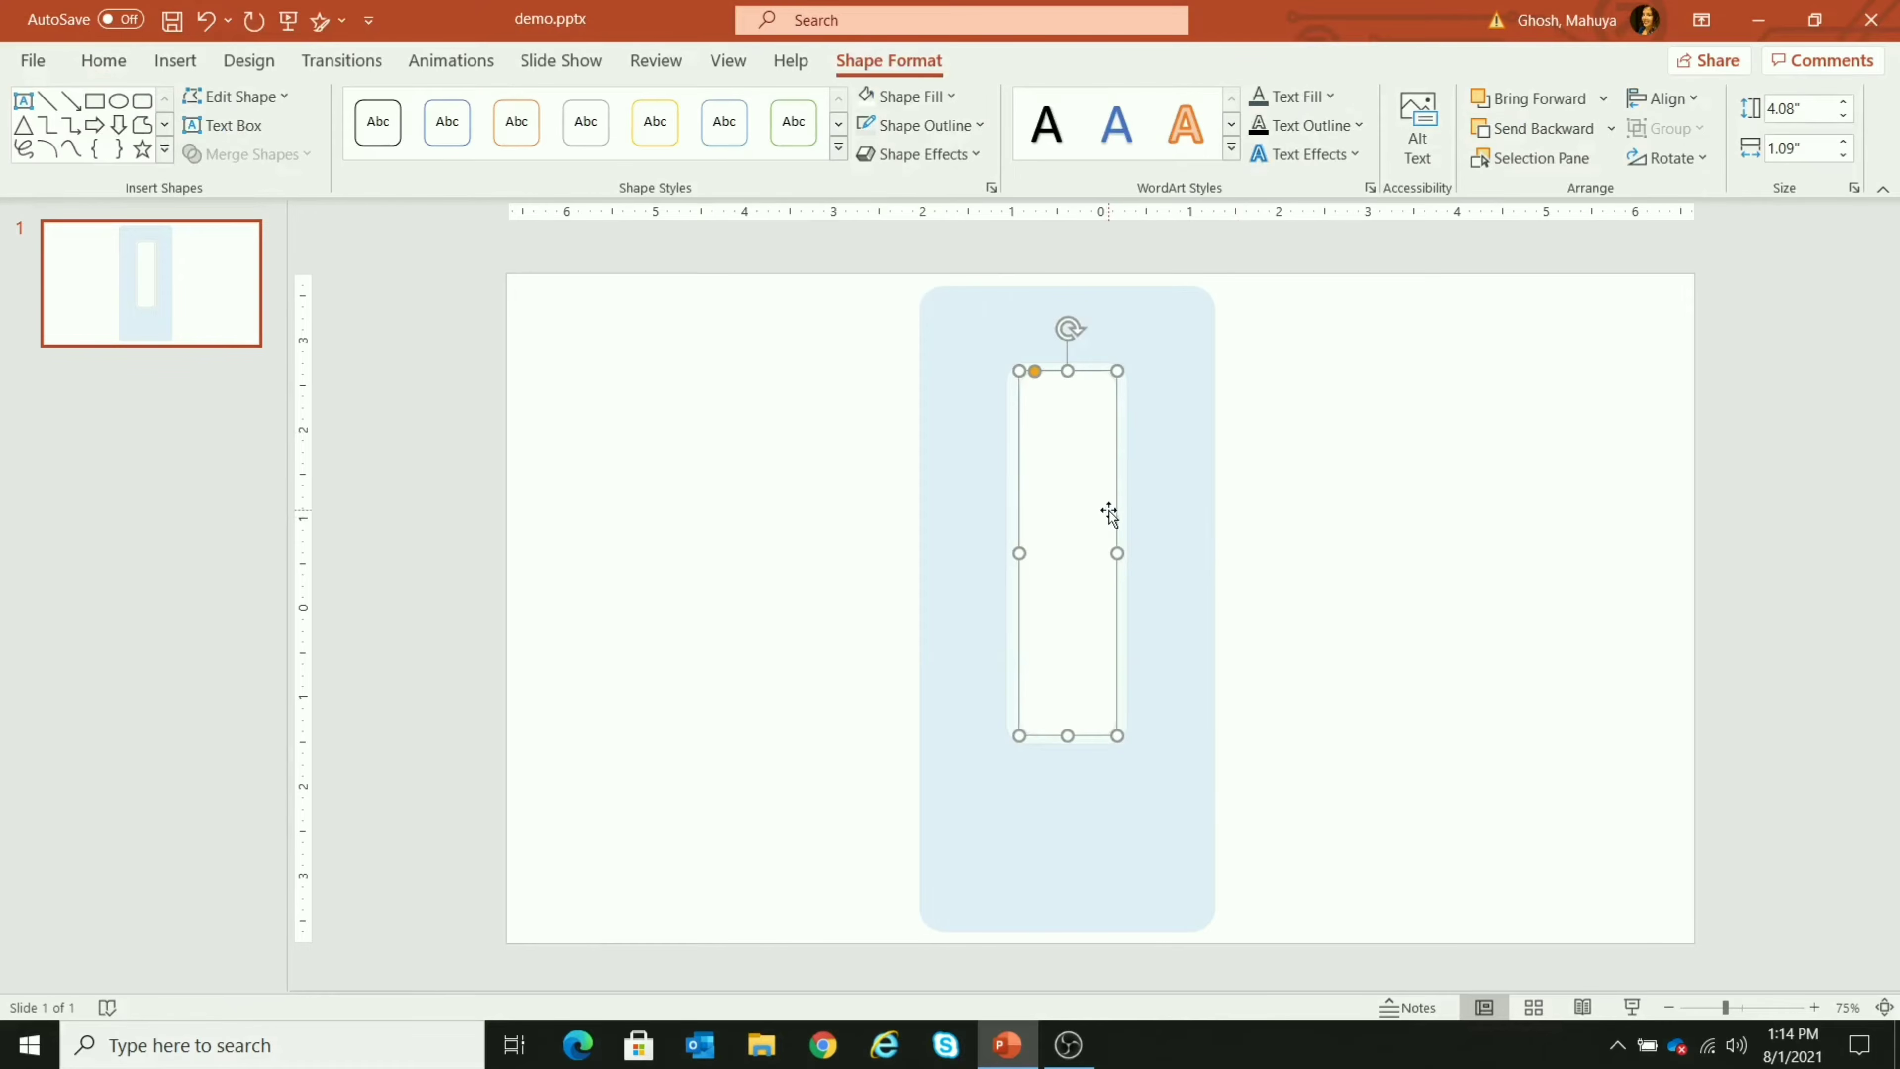
key(ctrl+c)
key(ctrl+v)
drag(1081, 381, 1068, 626)
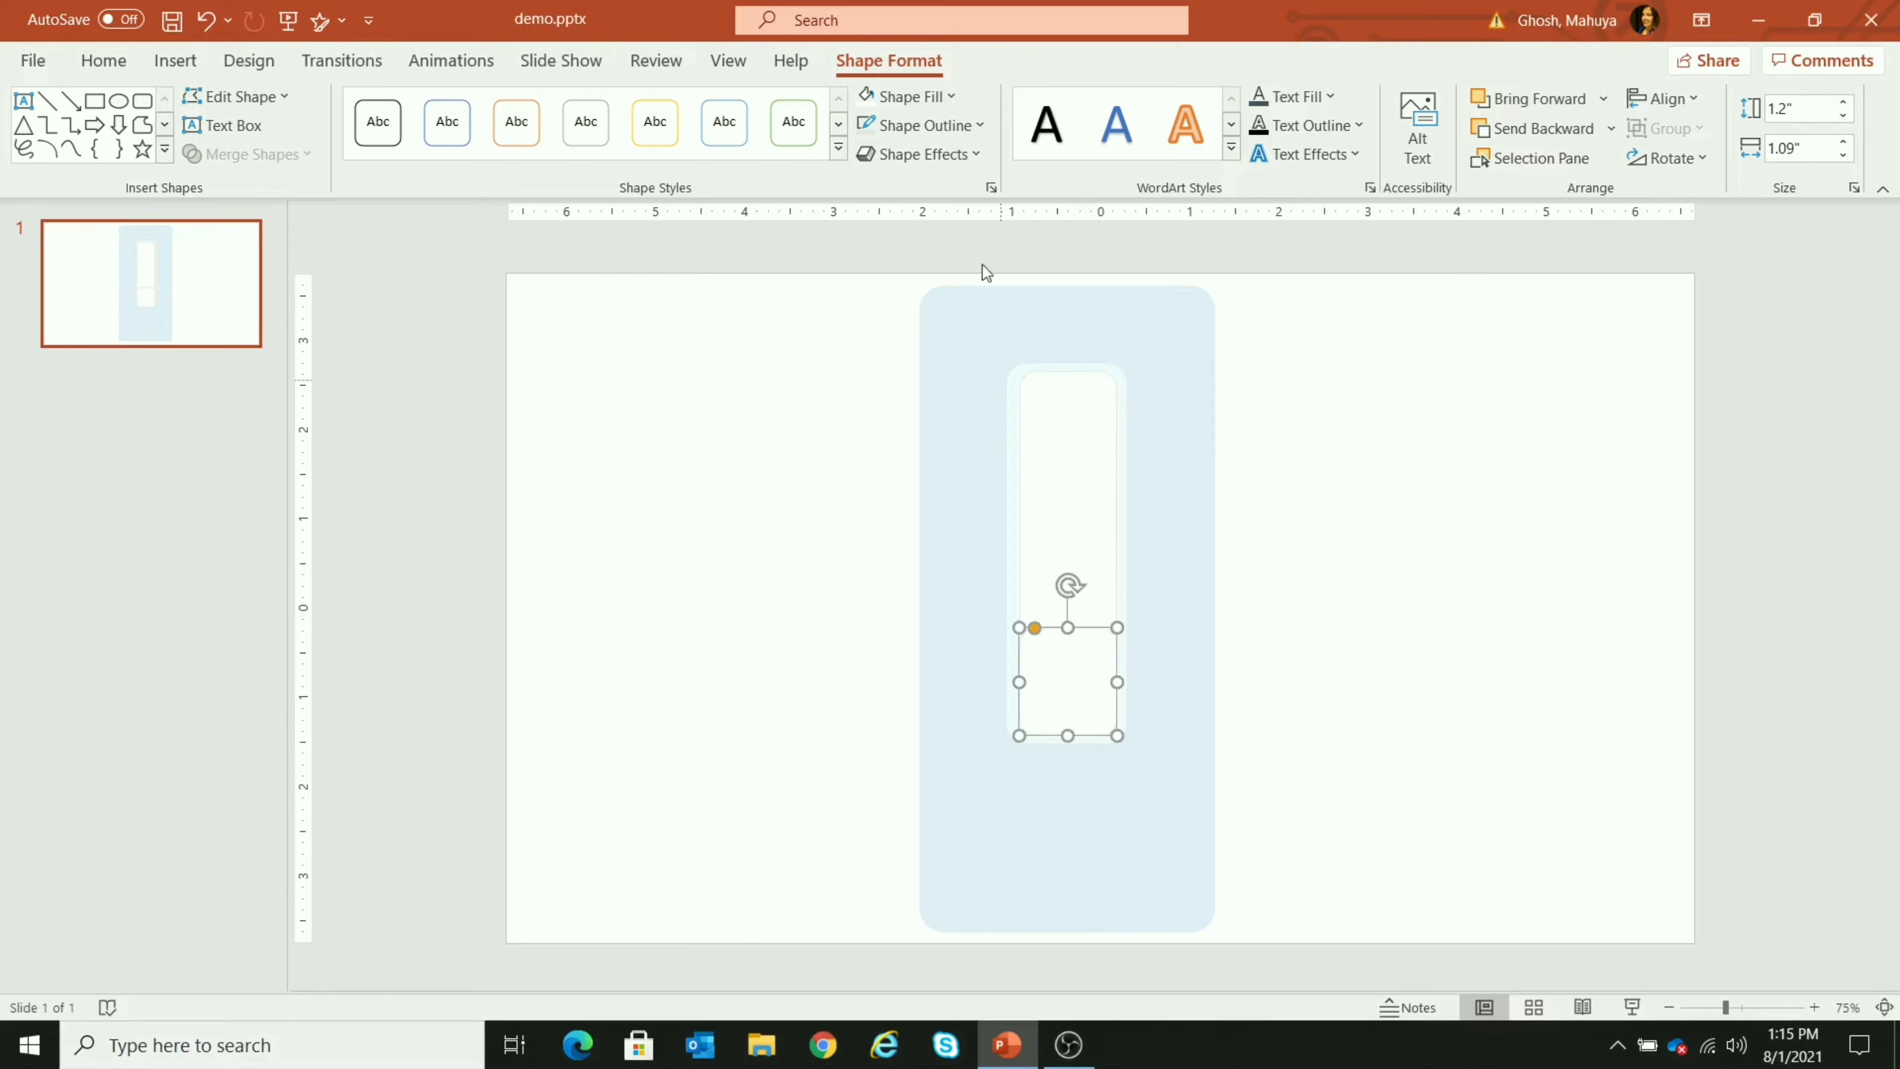
click(950, 97)
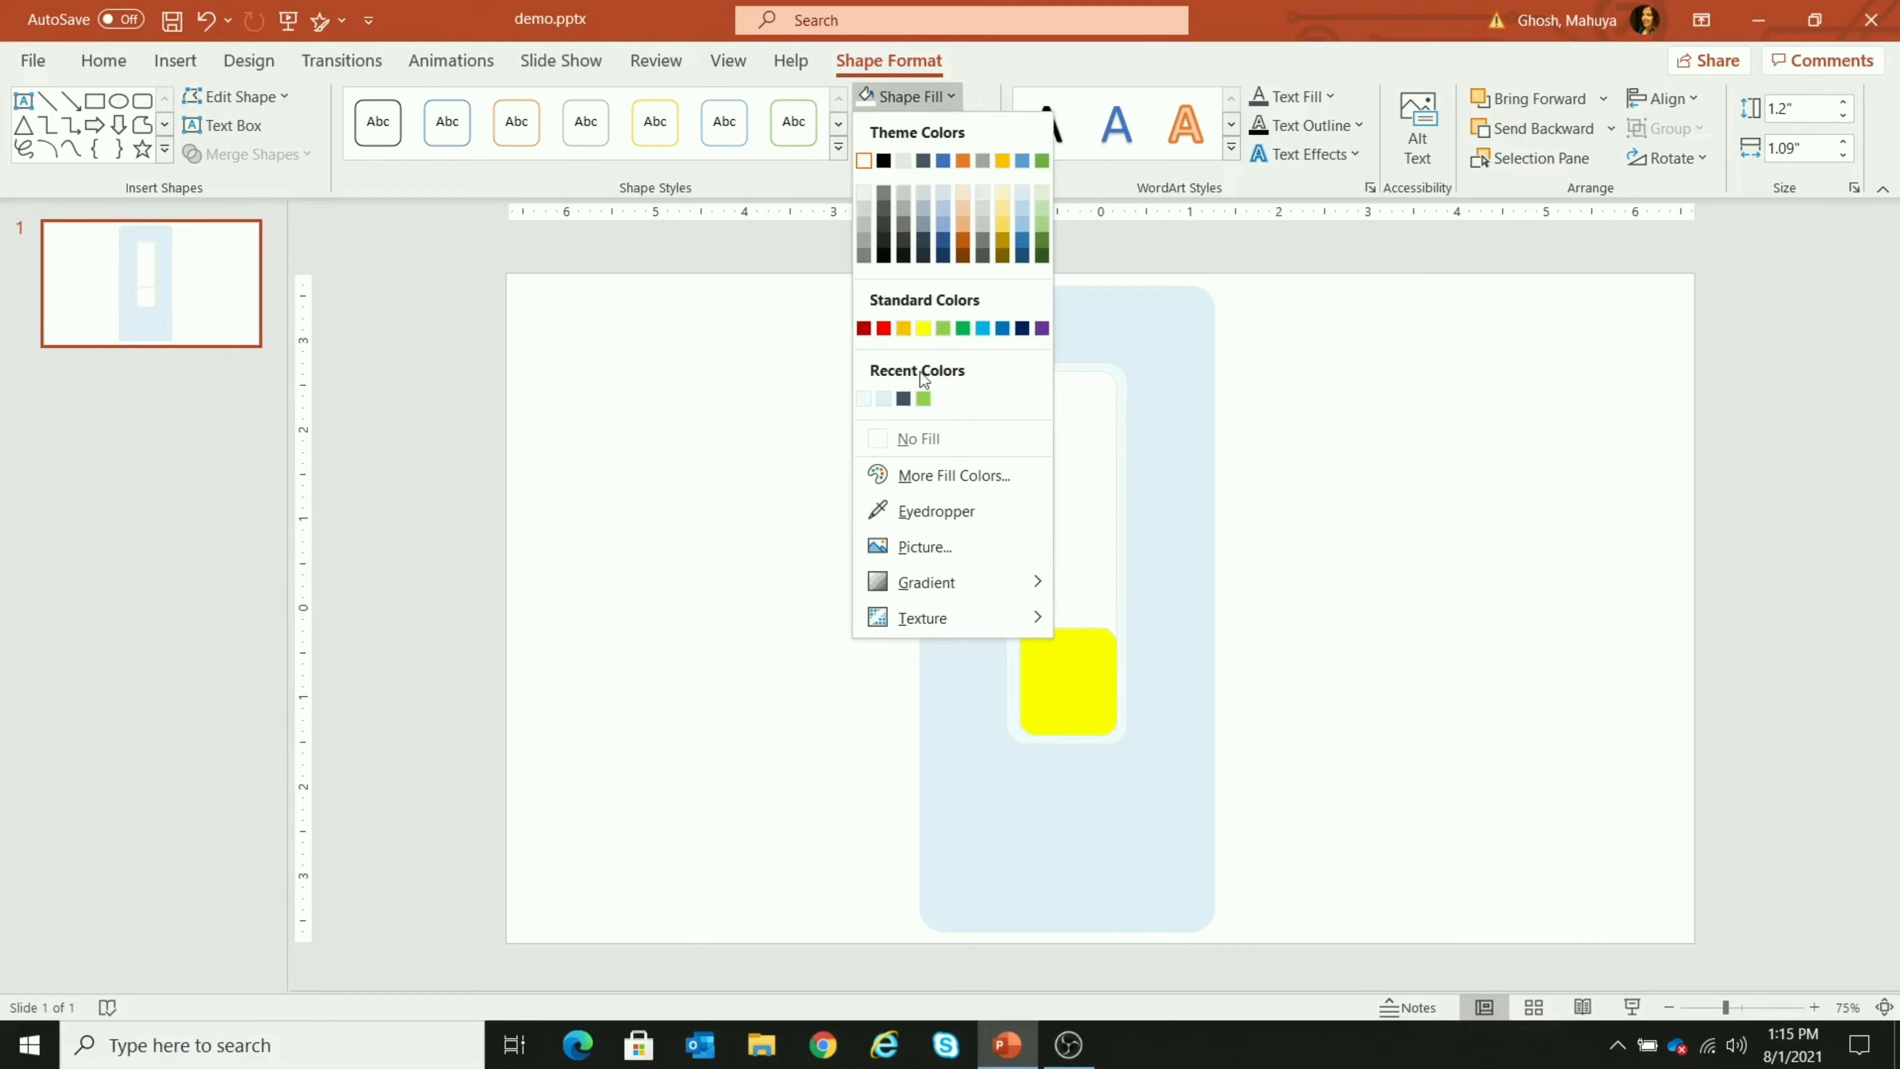
click(923, 399)
click(1467, 564)
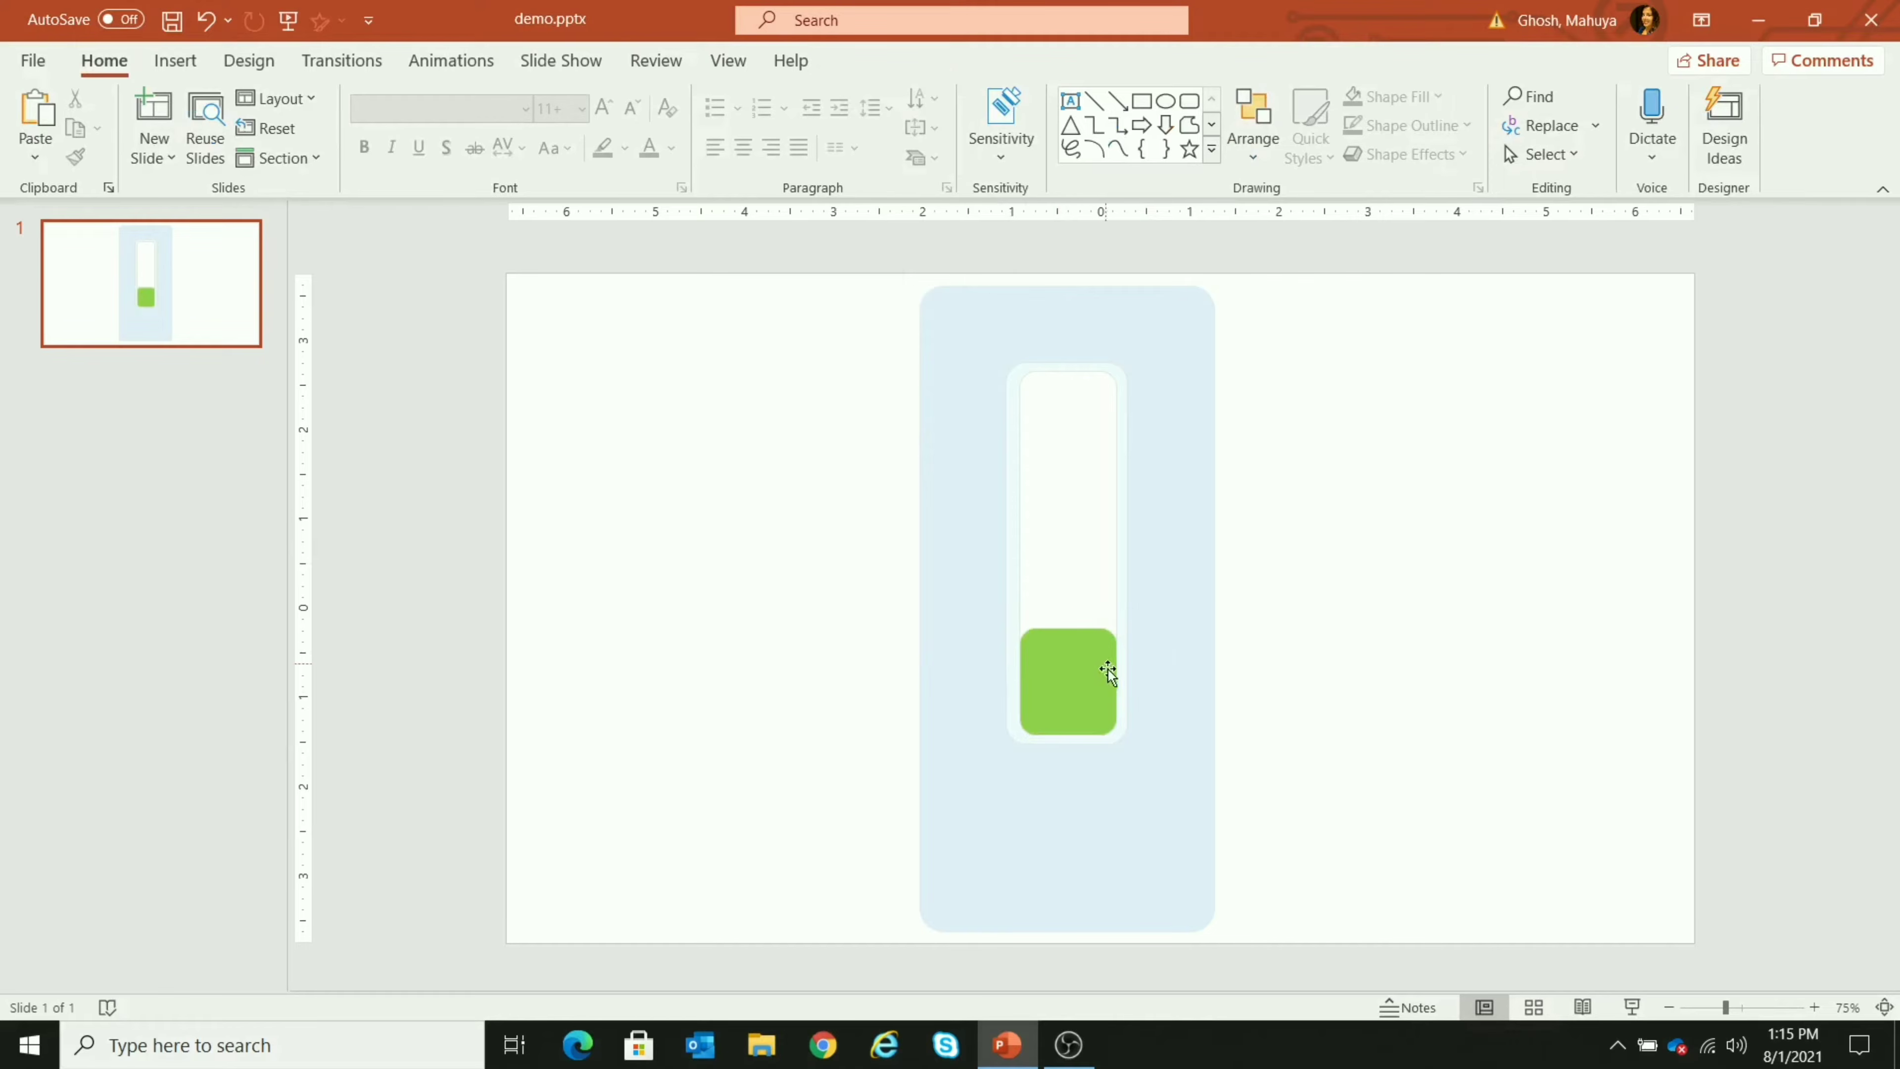
Move the green block onto the blank area beside the card and draw a rectangle about 1.99" by 0.76" over its upper part
drag(1088, 677, 1434, 659)
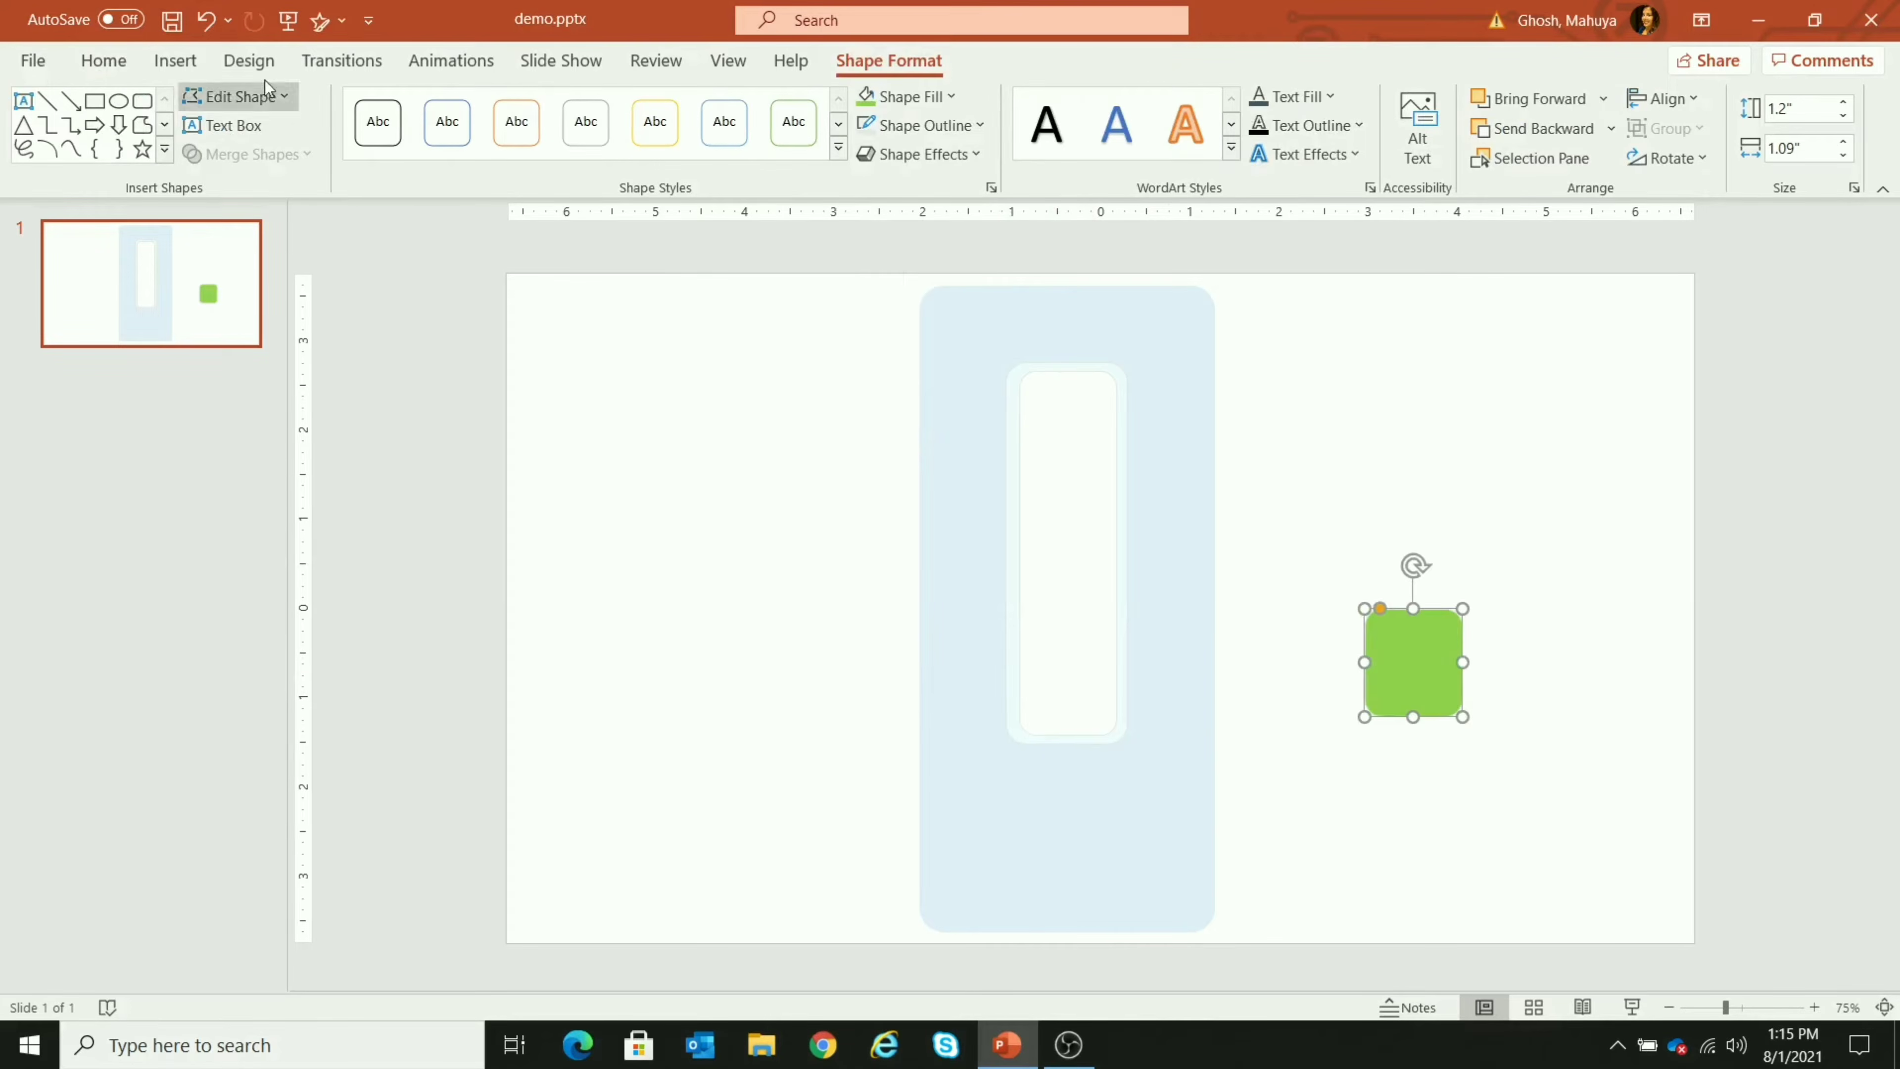
click(175, 59)
click(448, 127)
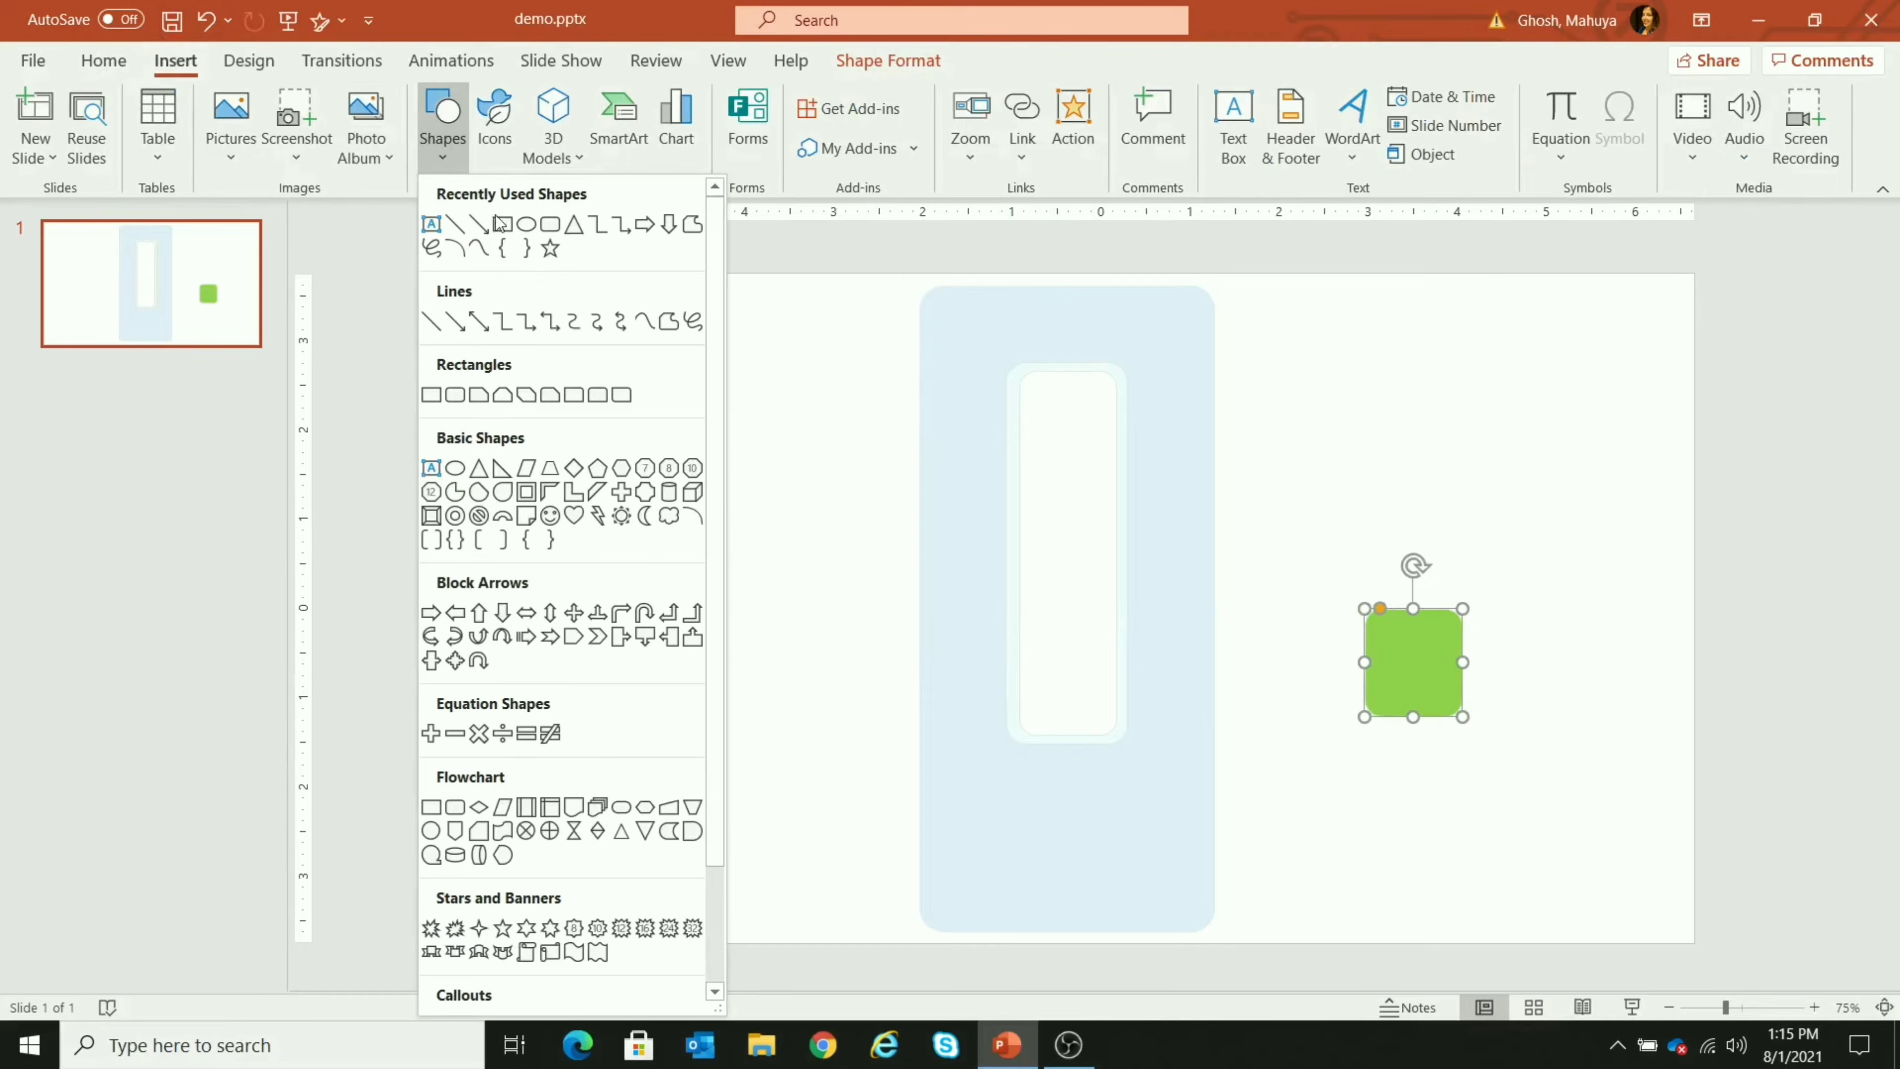
click(501, 231)
drag(1324, 565, 1502, 633)
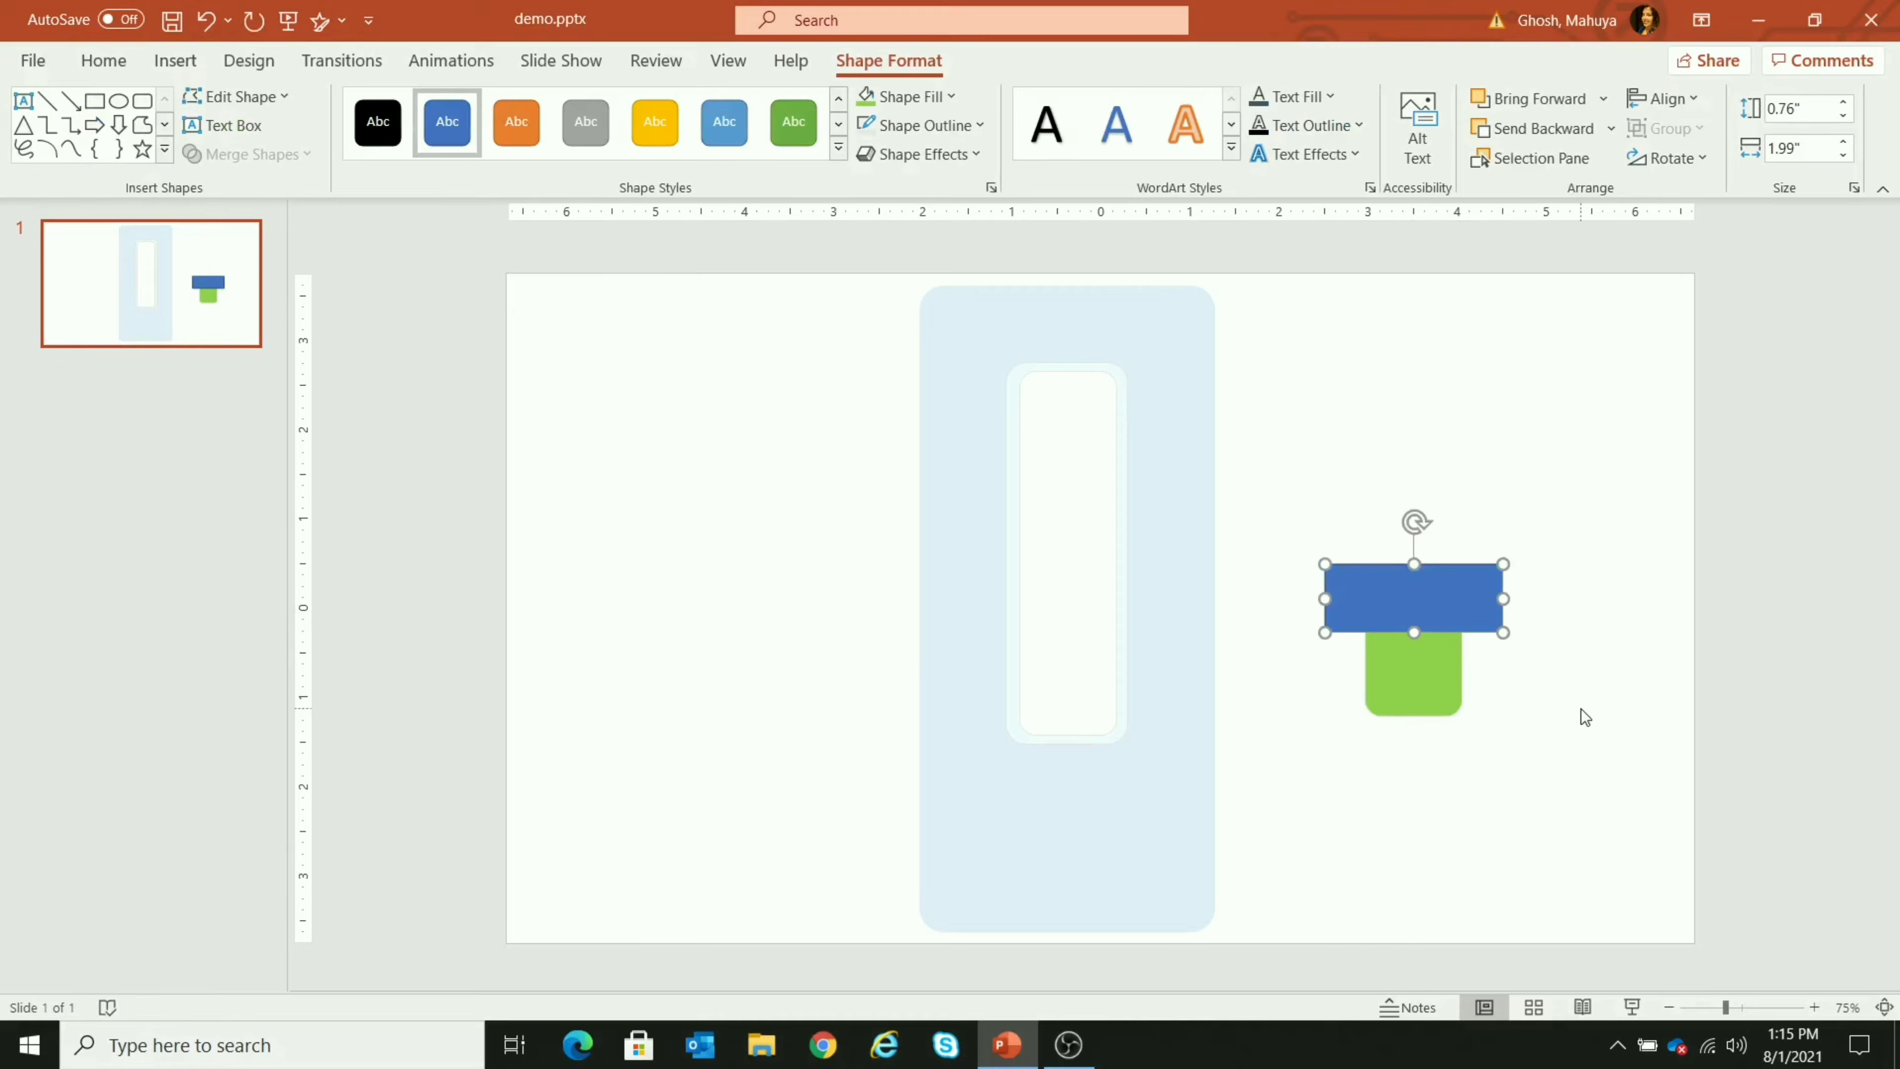
click(1580, 709)
Try merging the blue rectangle and the green block with Subtract, and undo the merge
click(1444, 618)
ctrl+click(1425, 696)
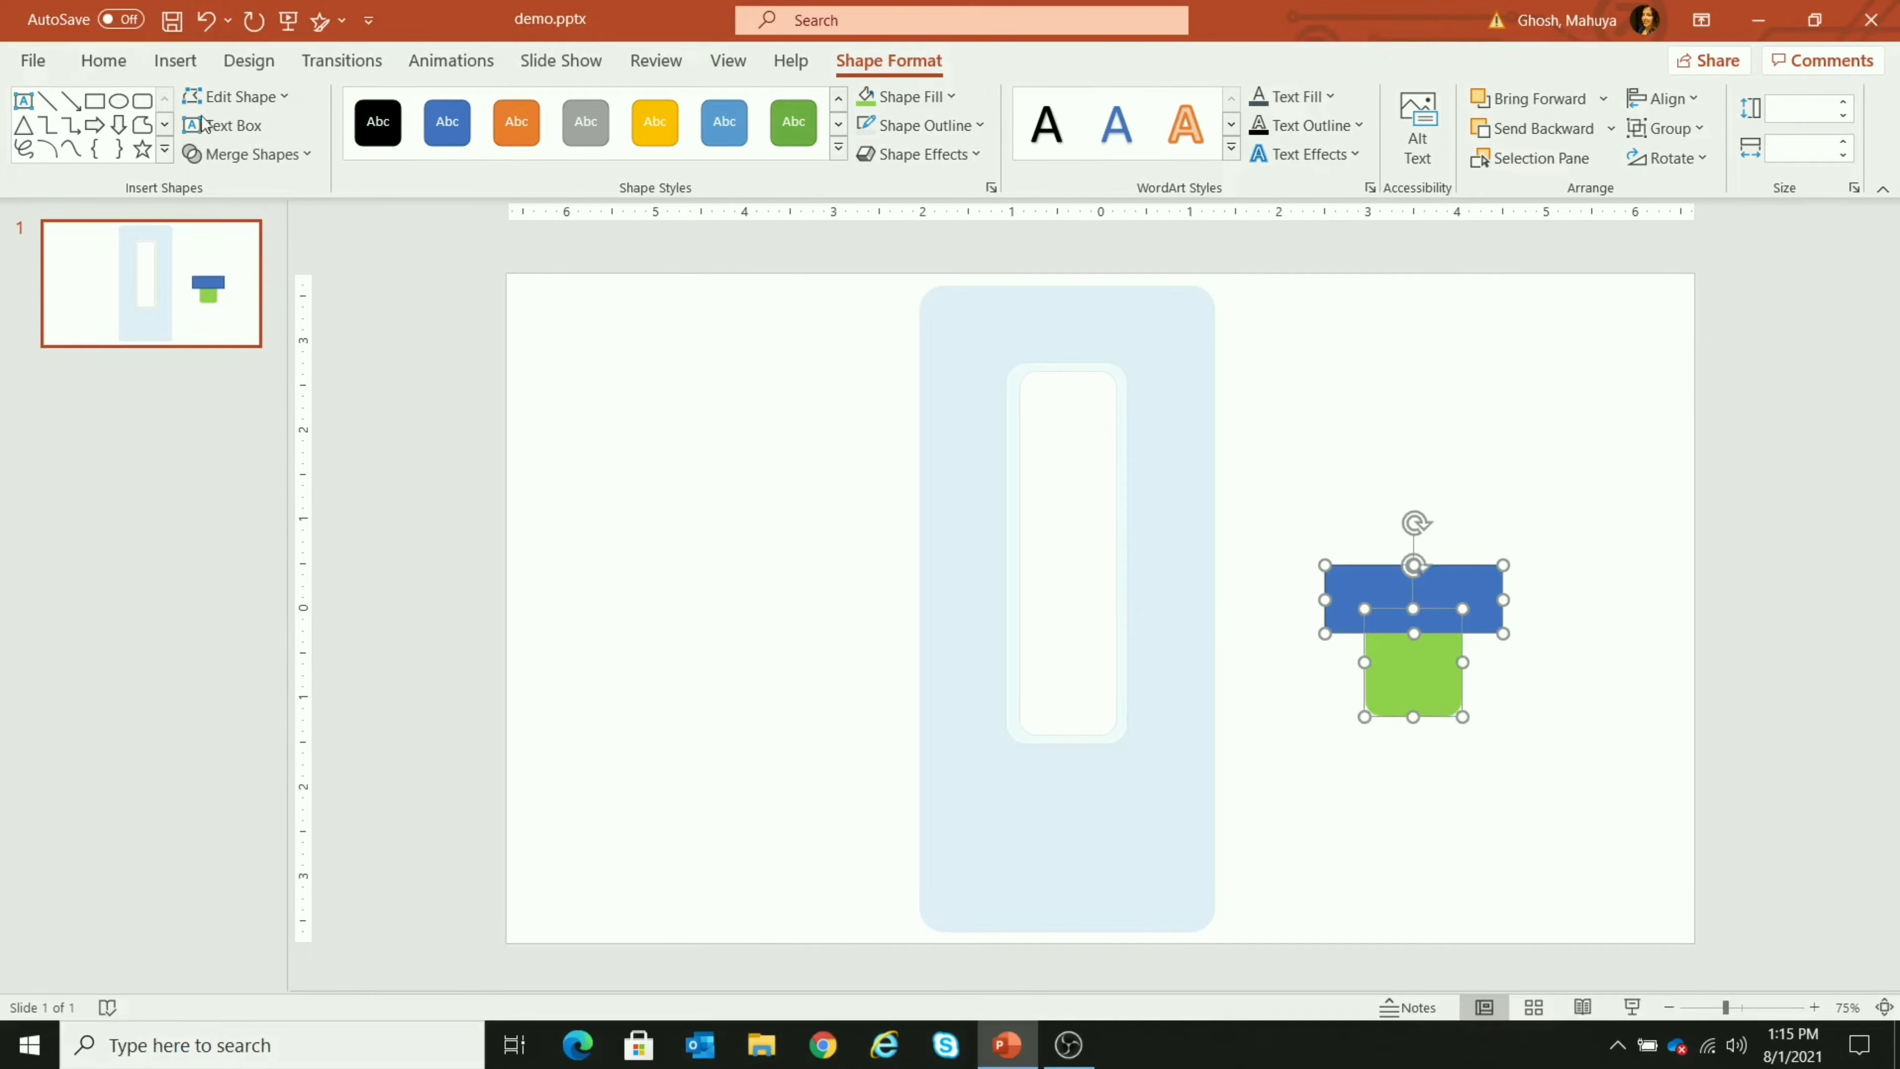
click(223, 158)
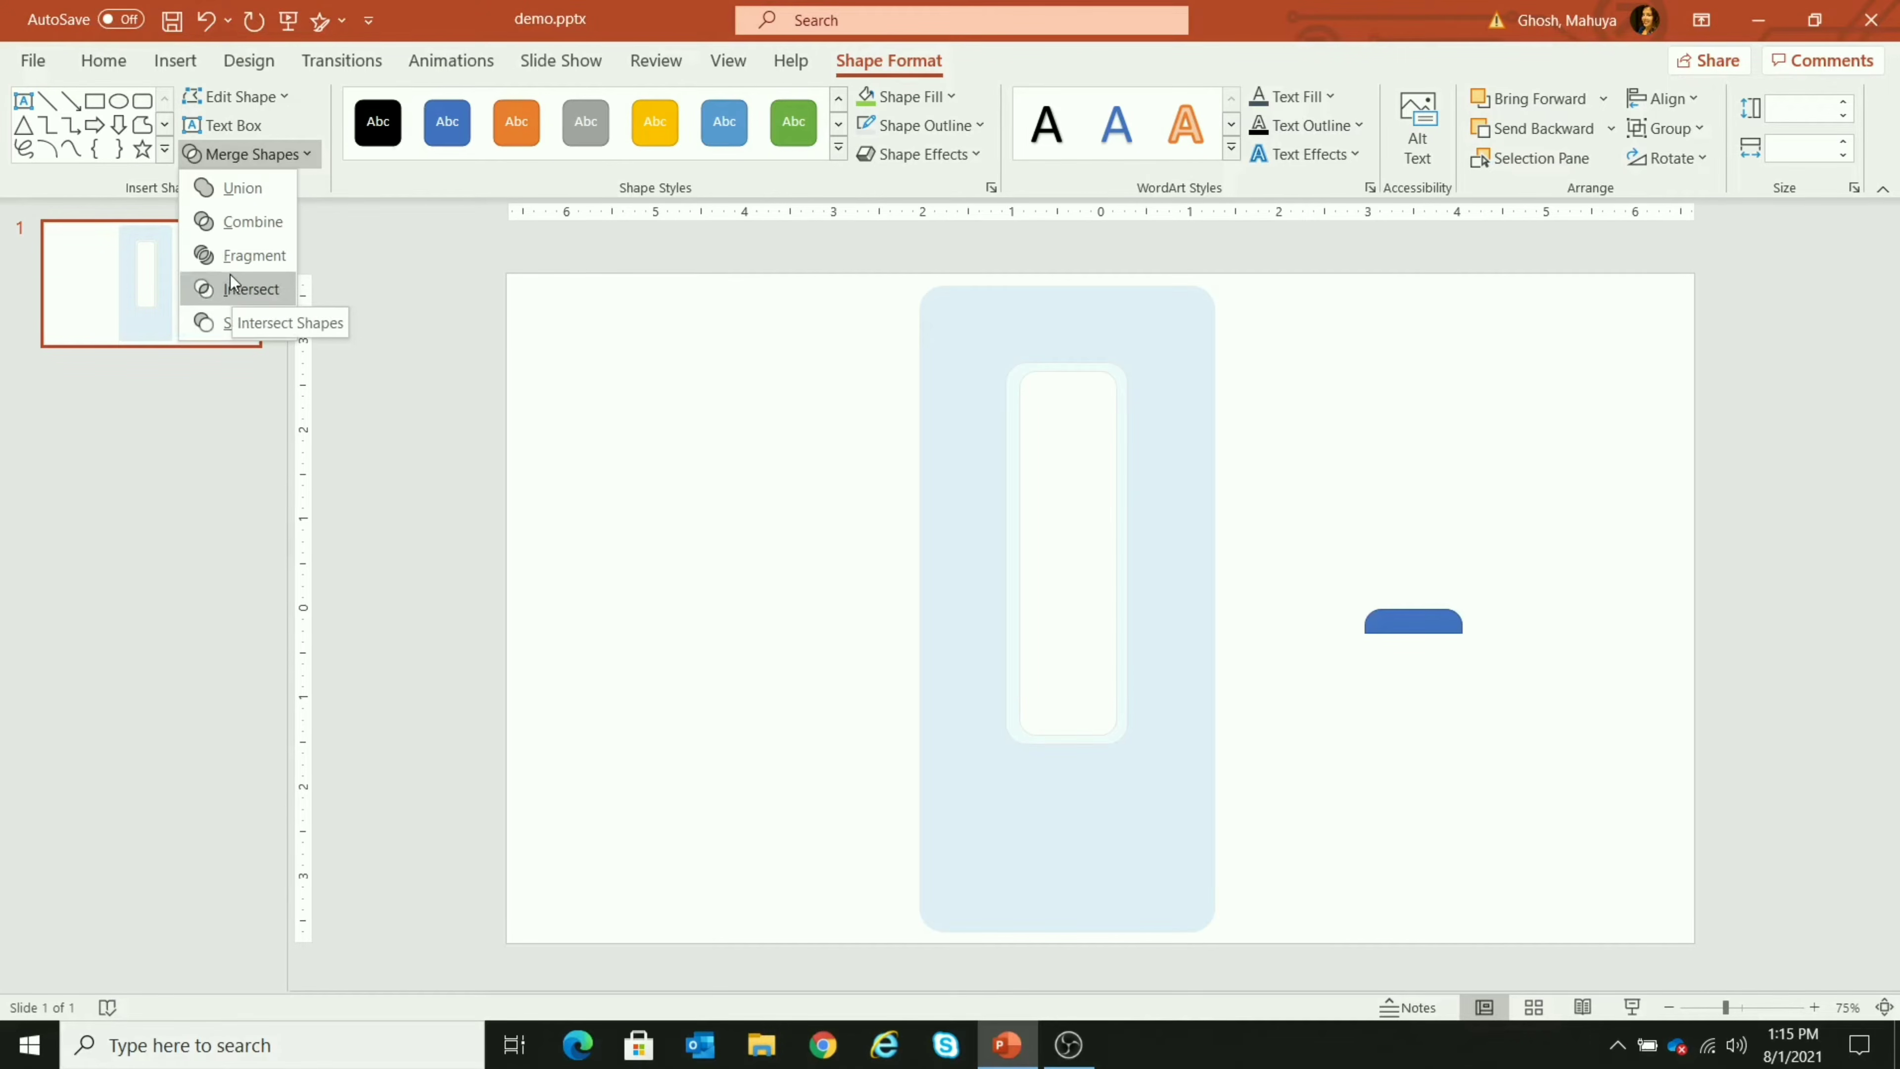
click(208, 318)
key(ctrl+z)
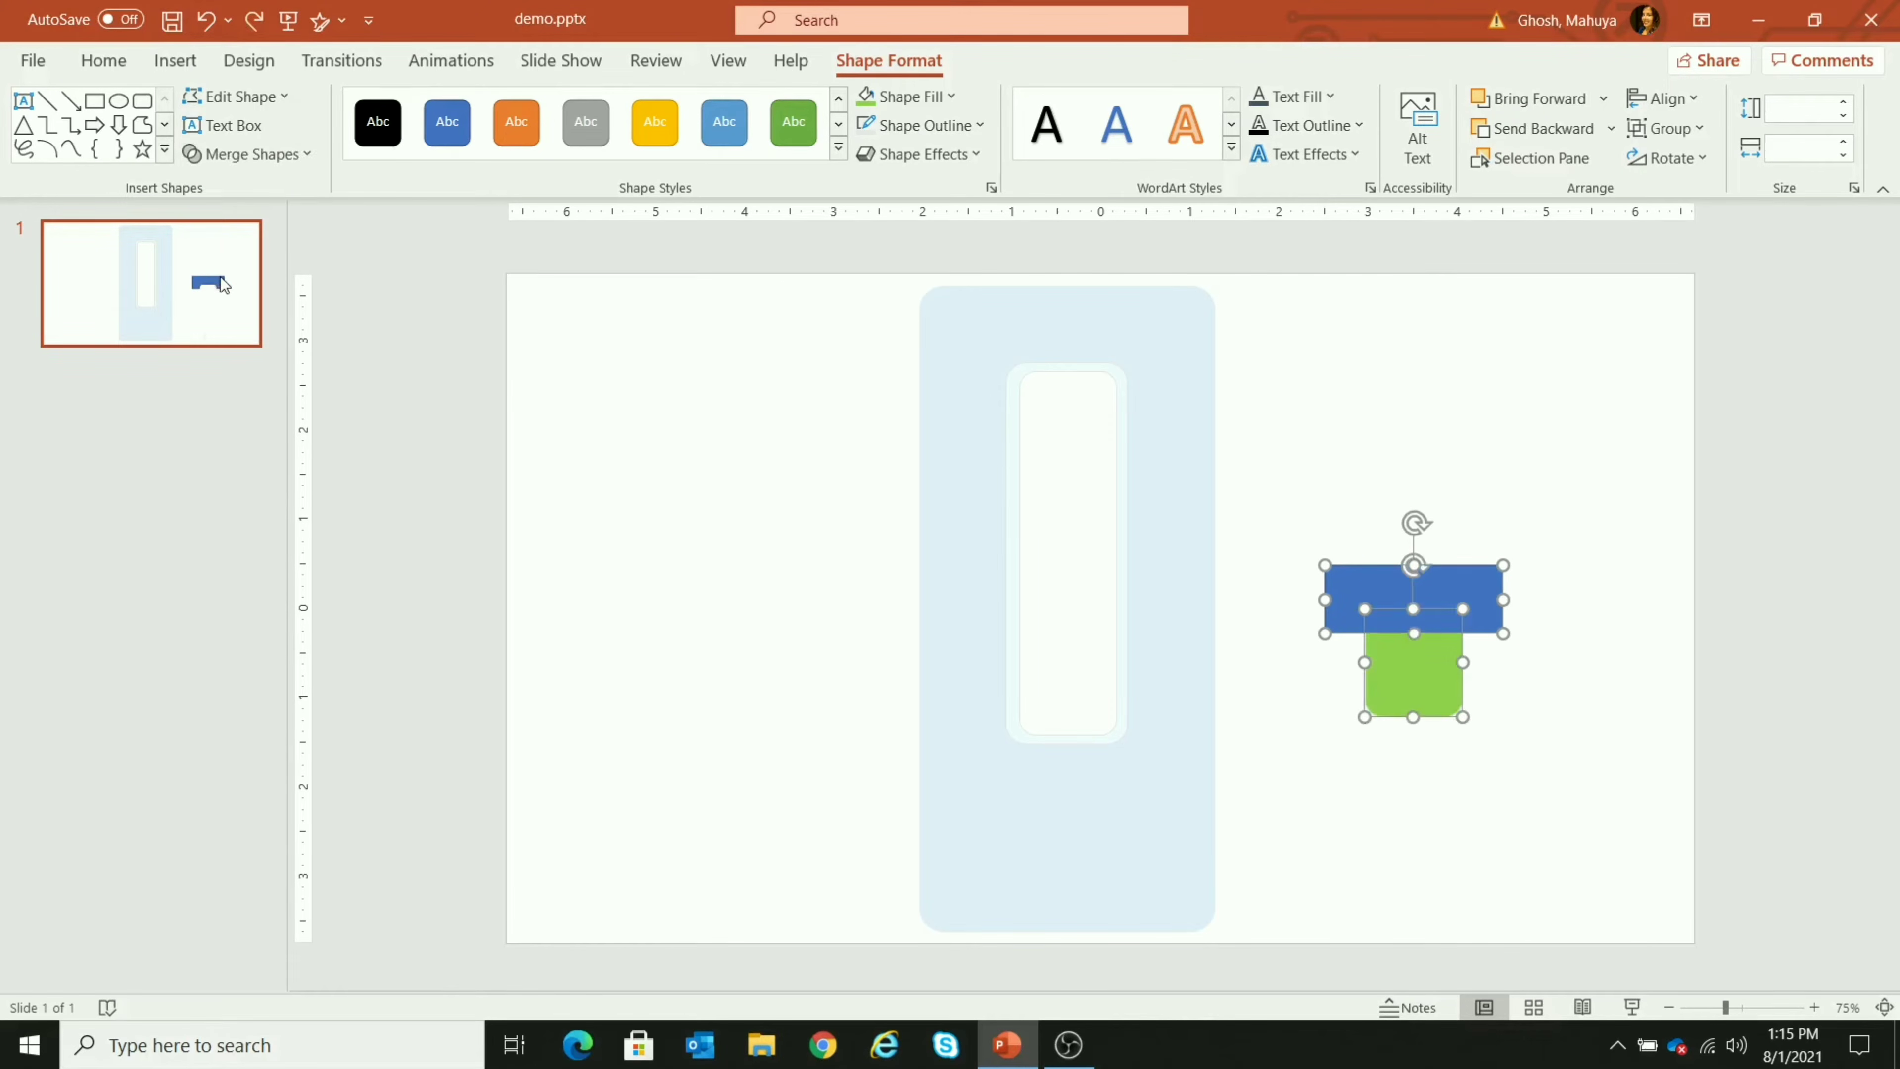
click(249, 160)
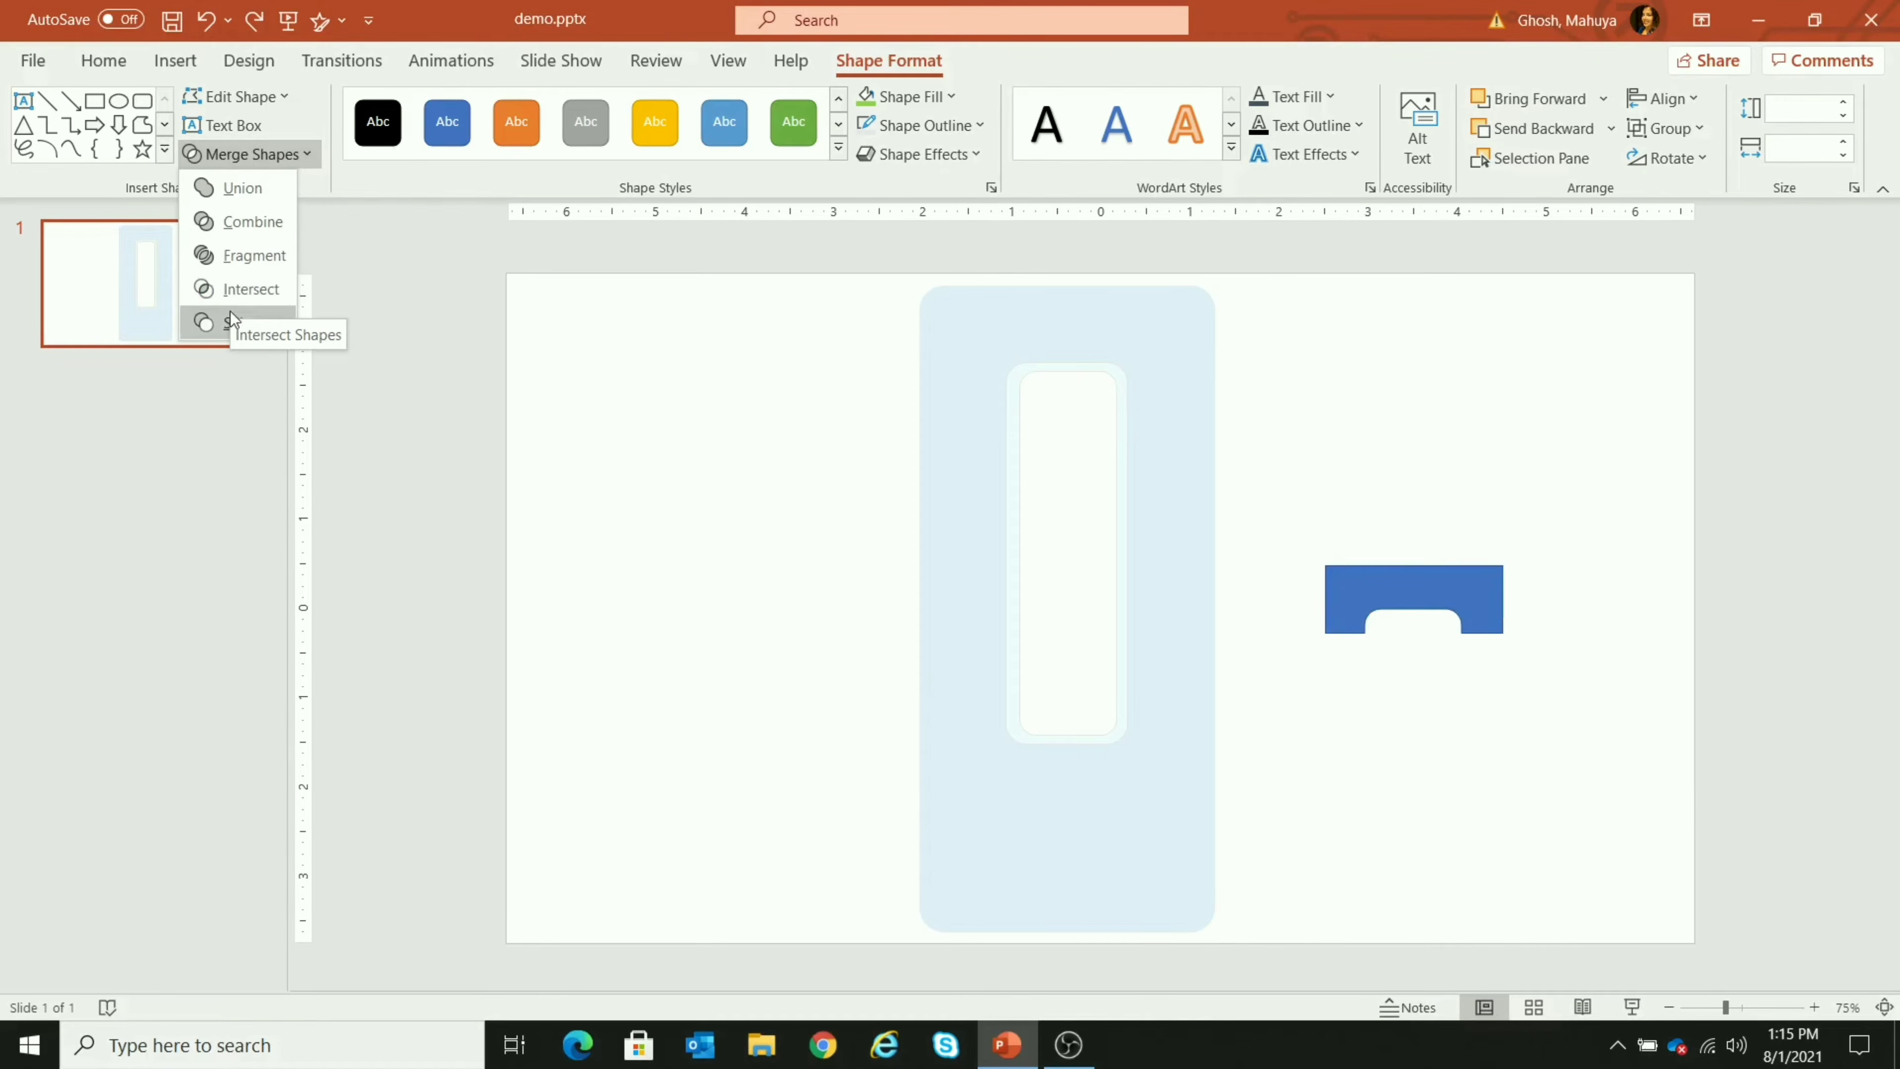
click(229, 258)
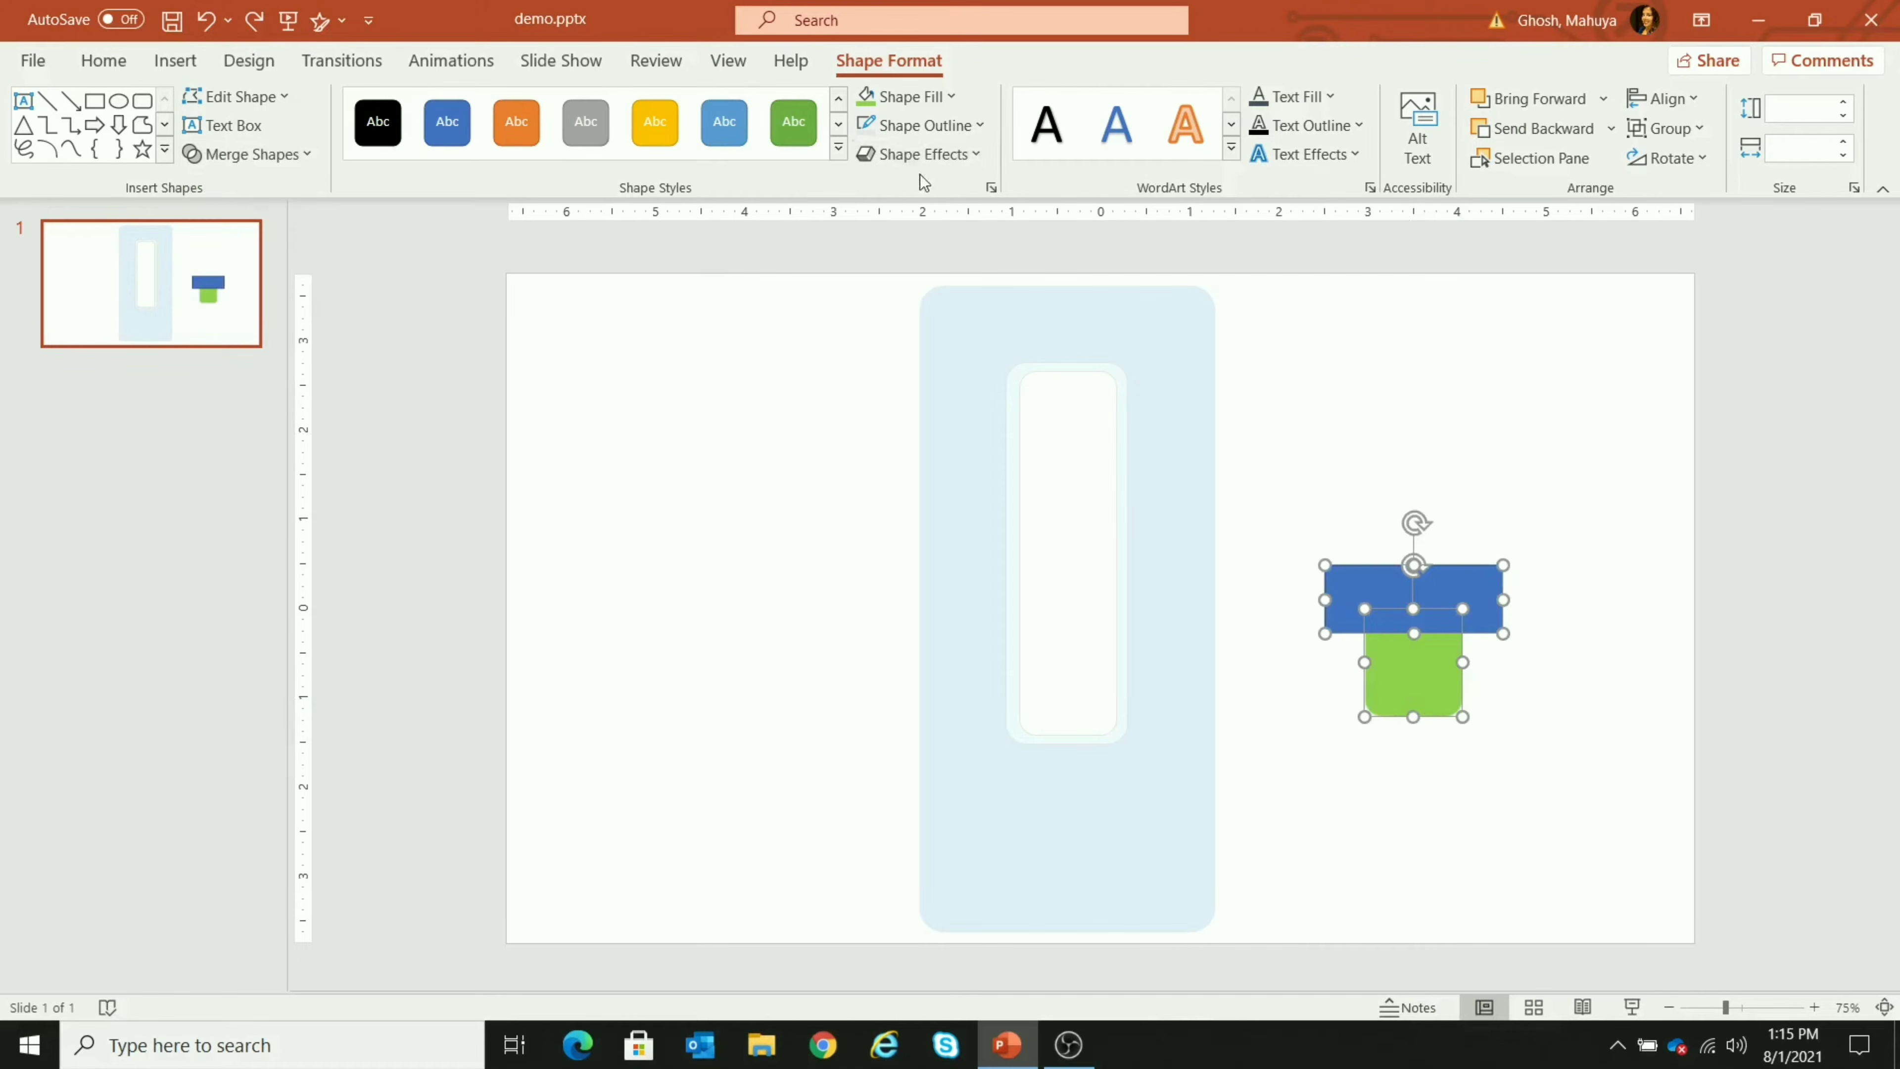
Fill the blue rectangle with the block's light green and try out the Subtract merge on both shapes
click(867, 96)
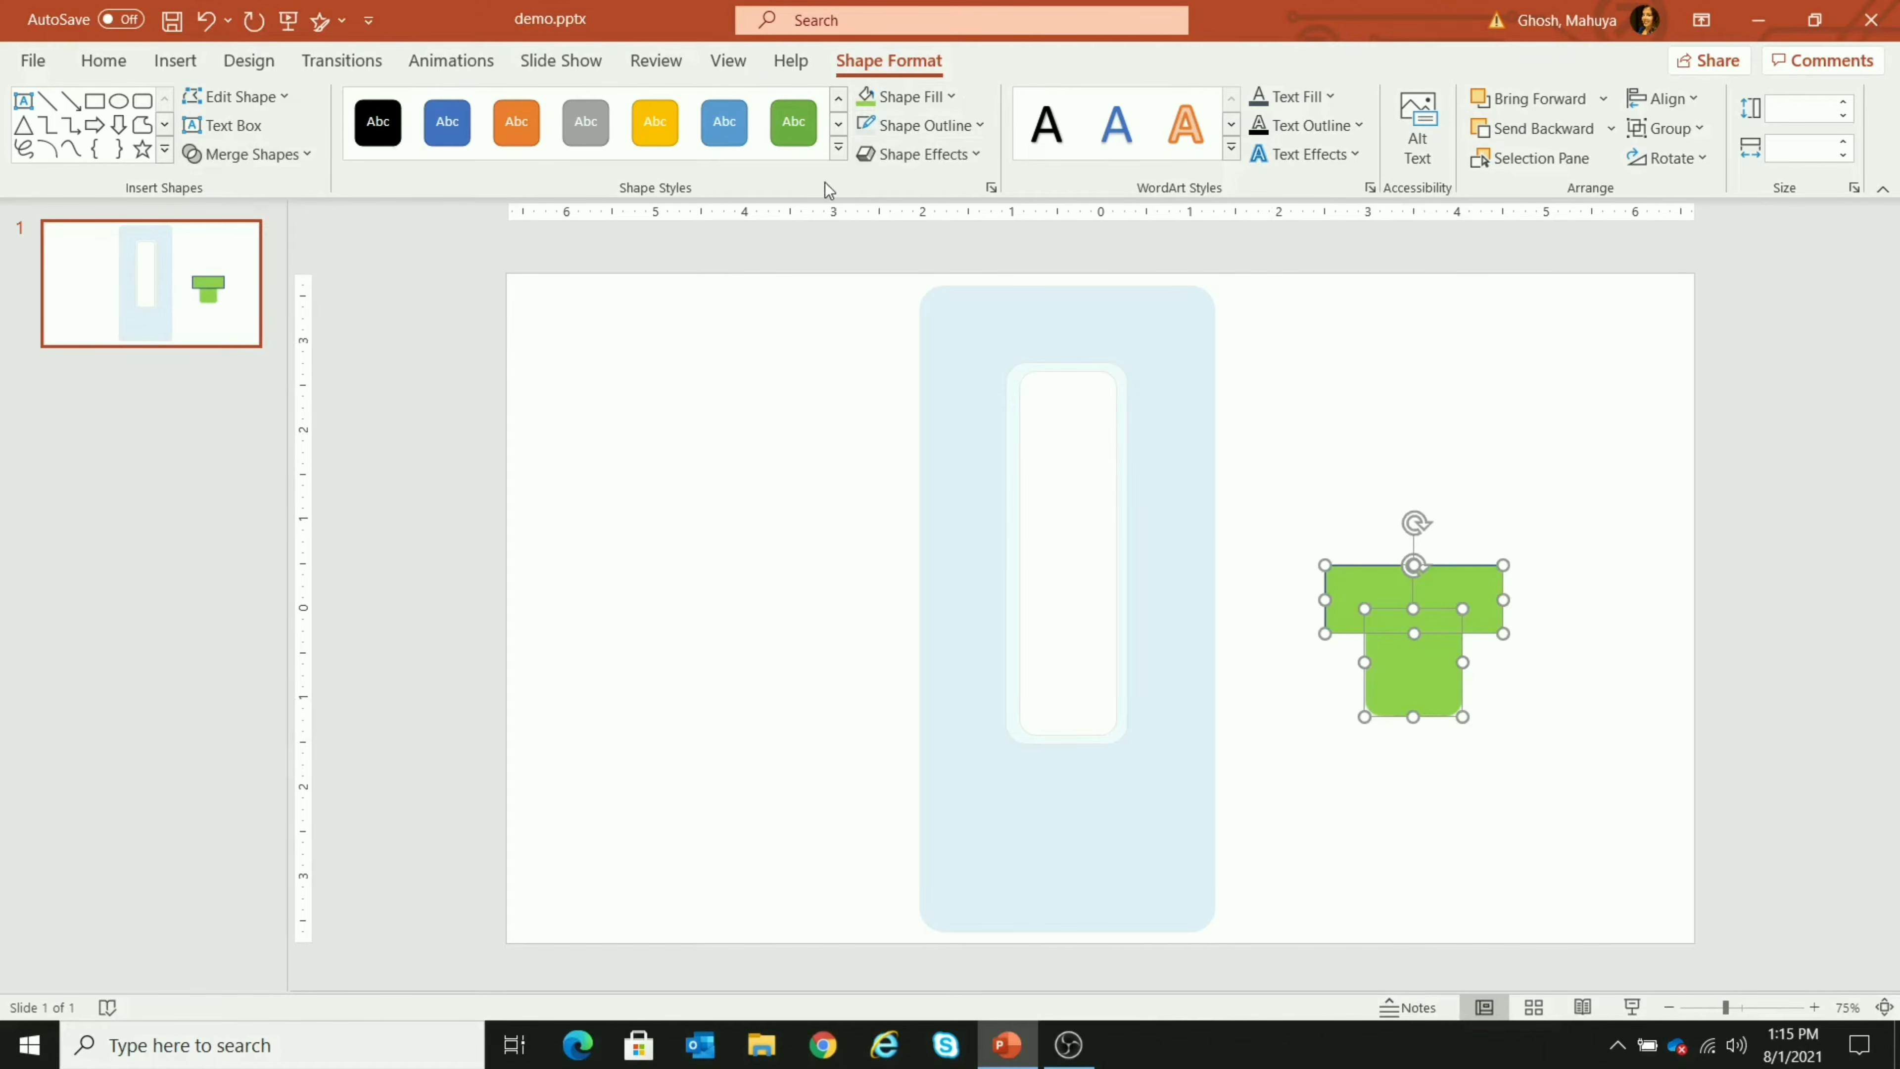
click(278, 155)
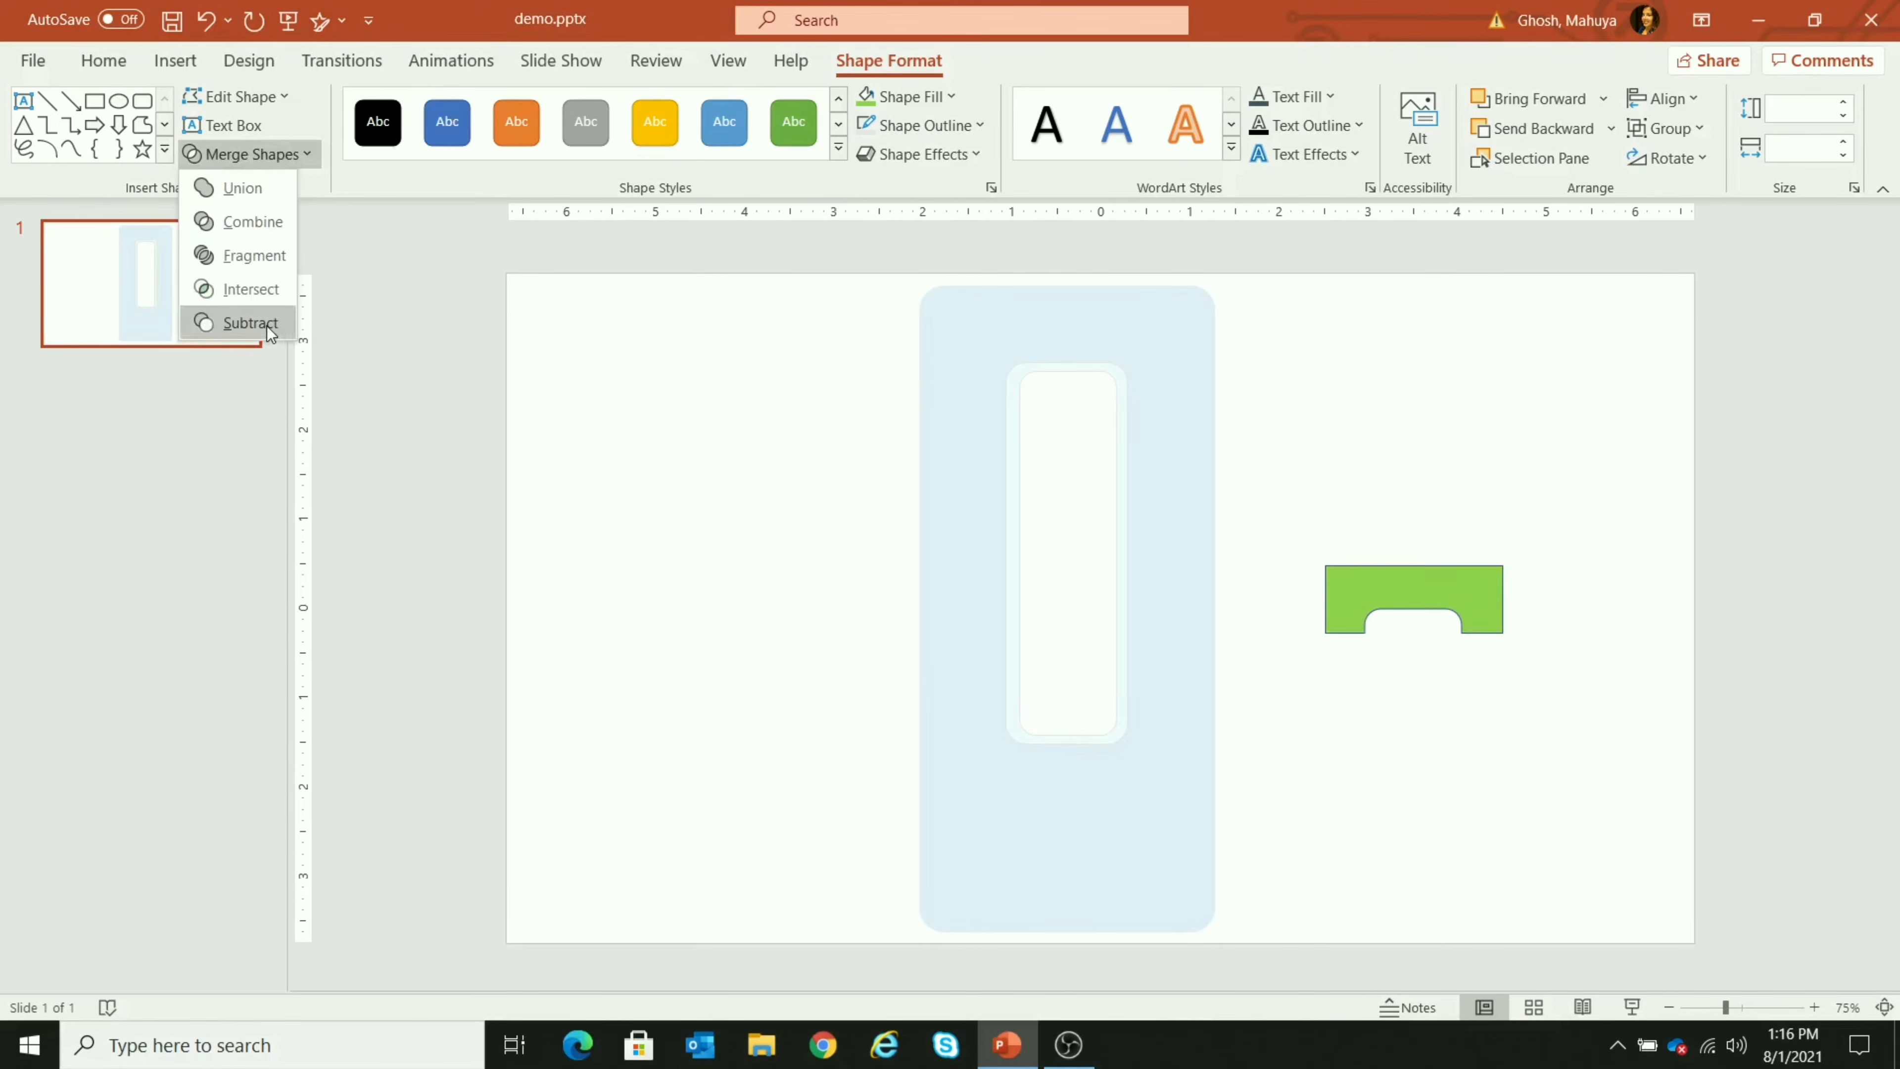
click(1454, 519)
click(1612, 620)
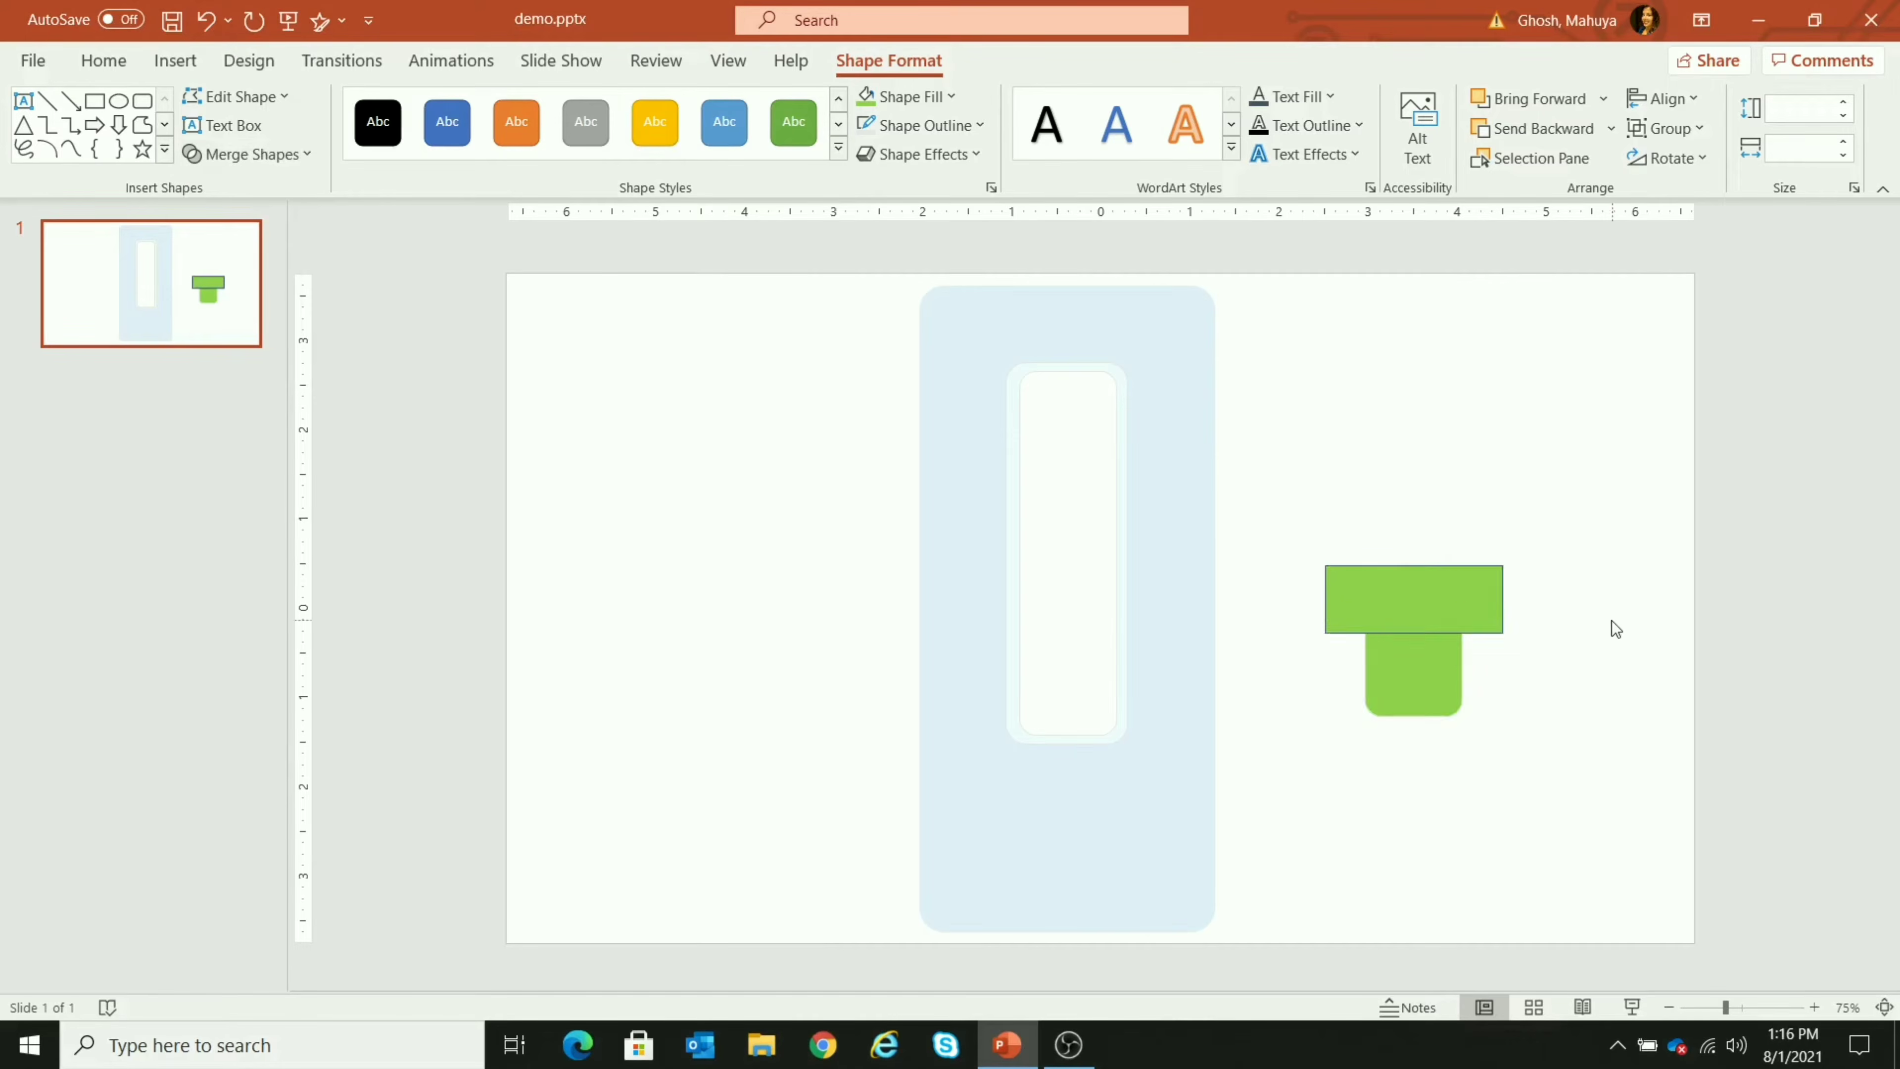
Bring the green rounded block to the front of the rectangle
click(1410, 692)
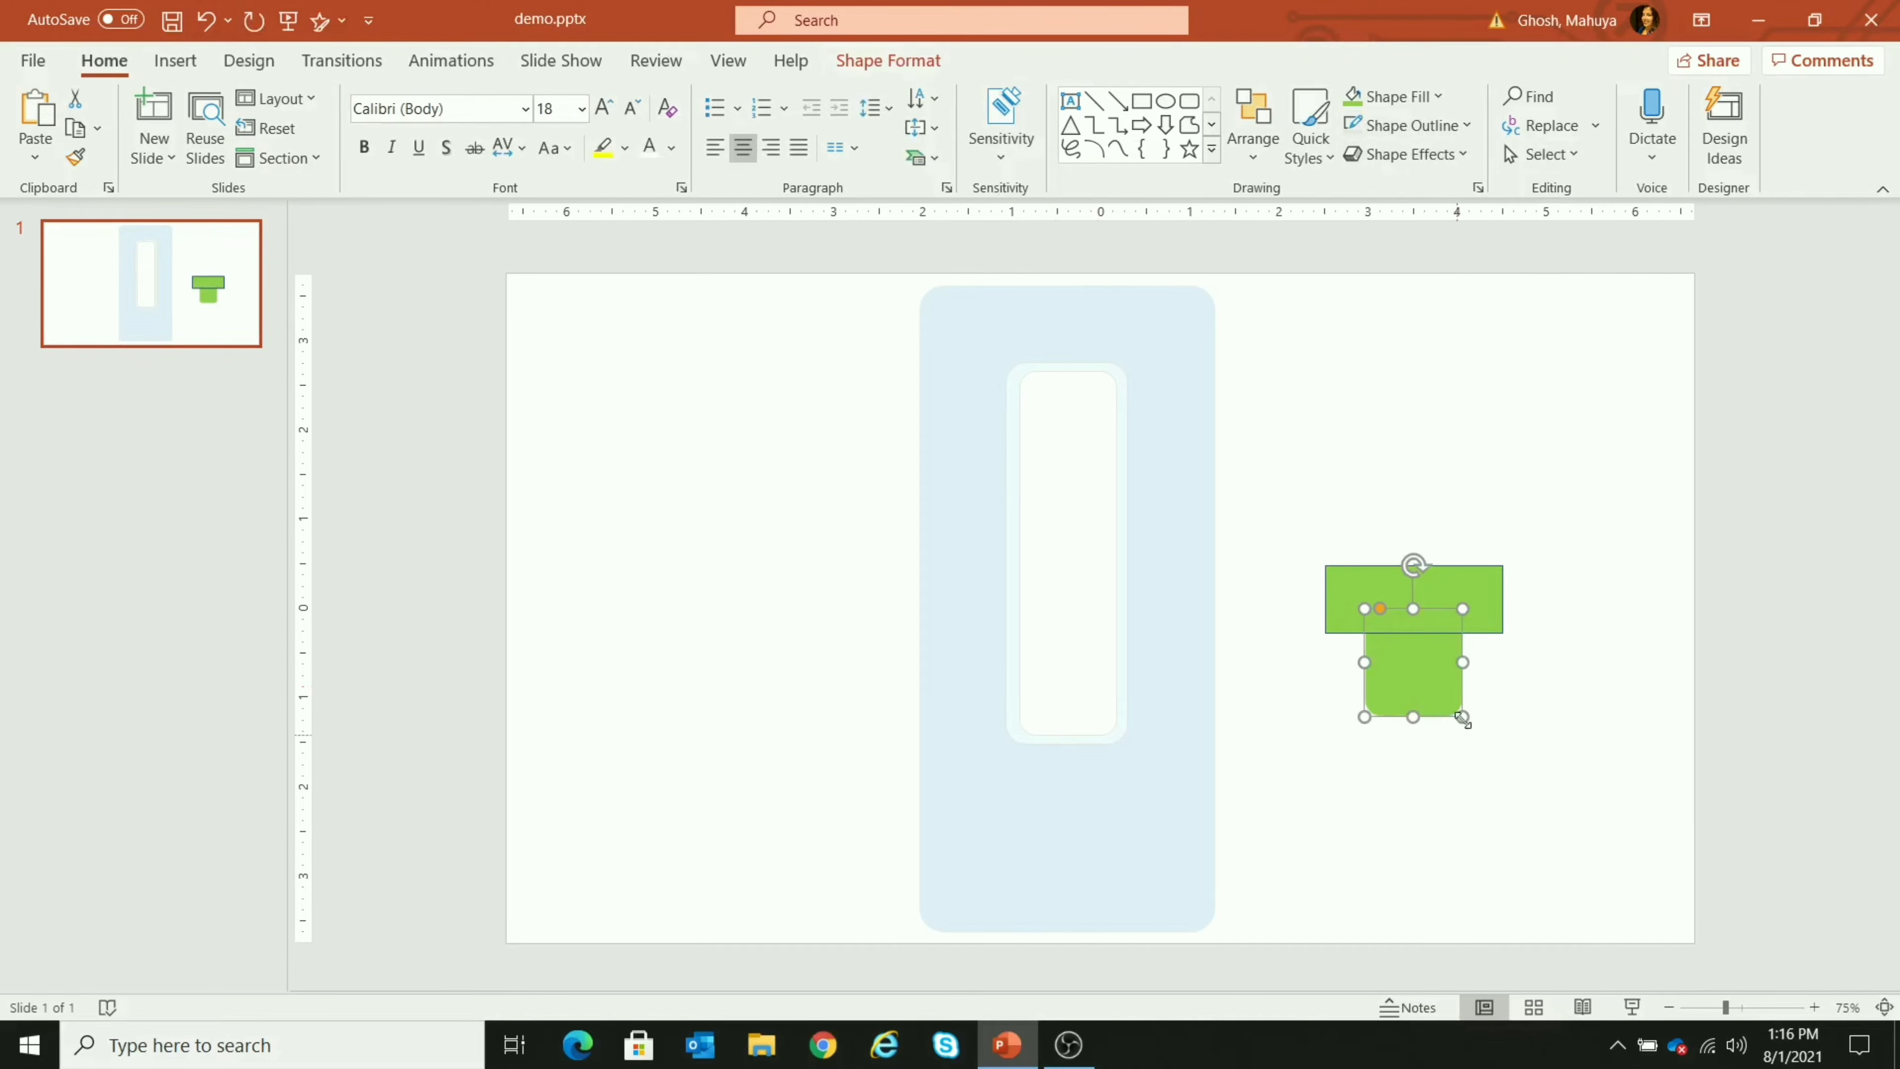
right_click(1431, 676)
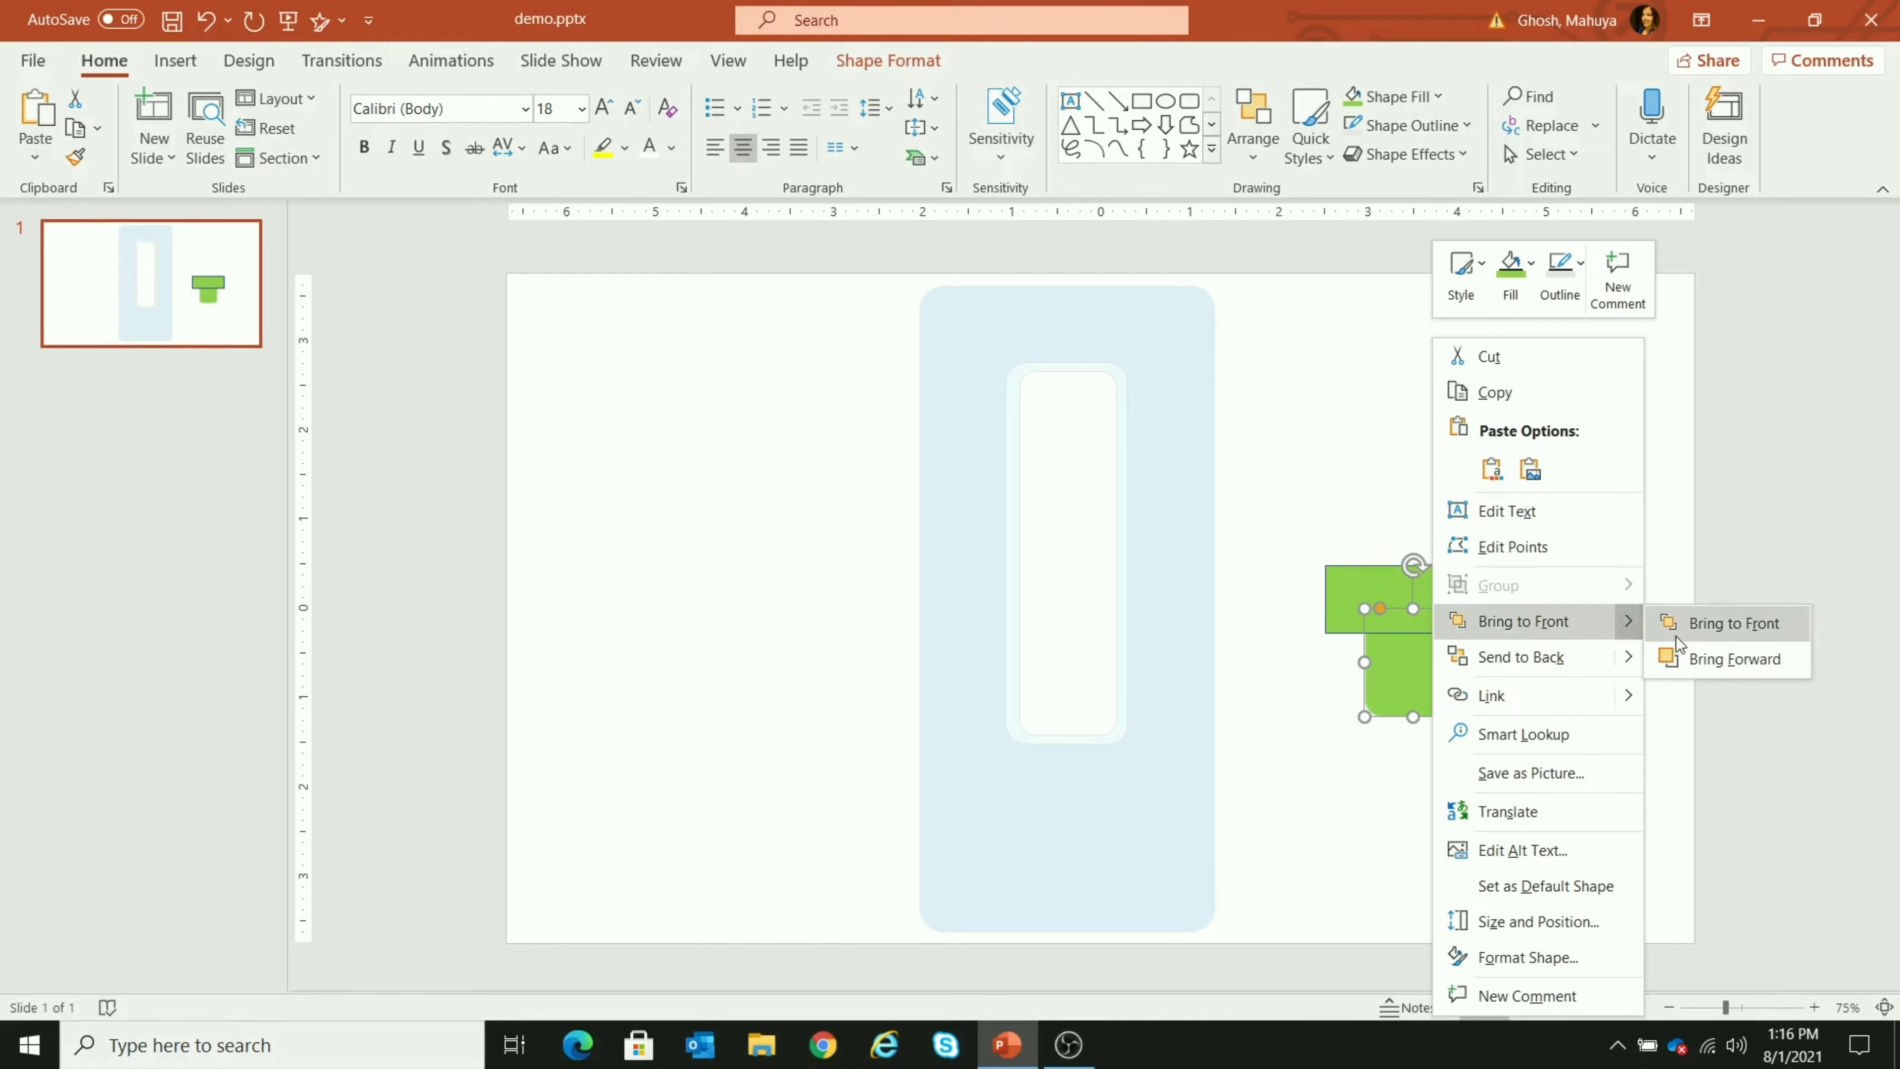
click(1671, 627)
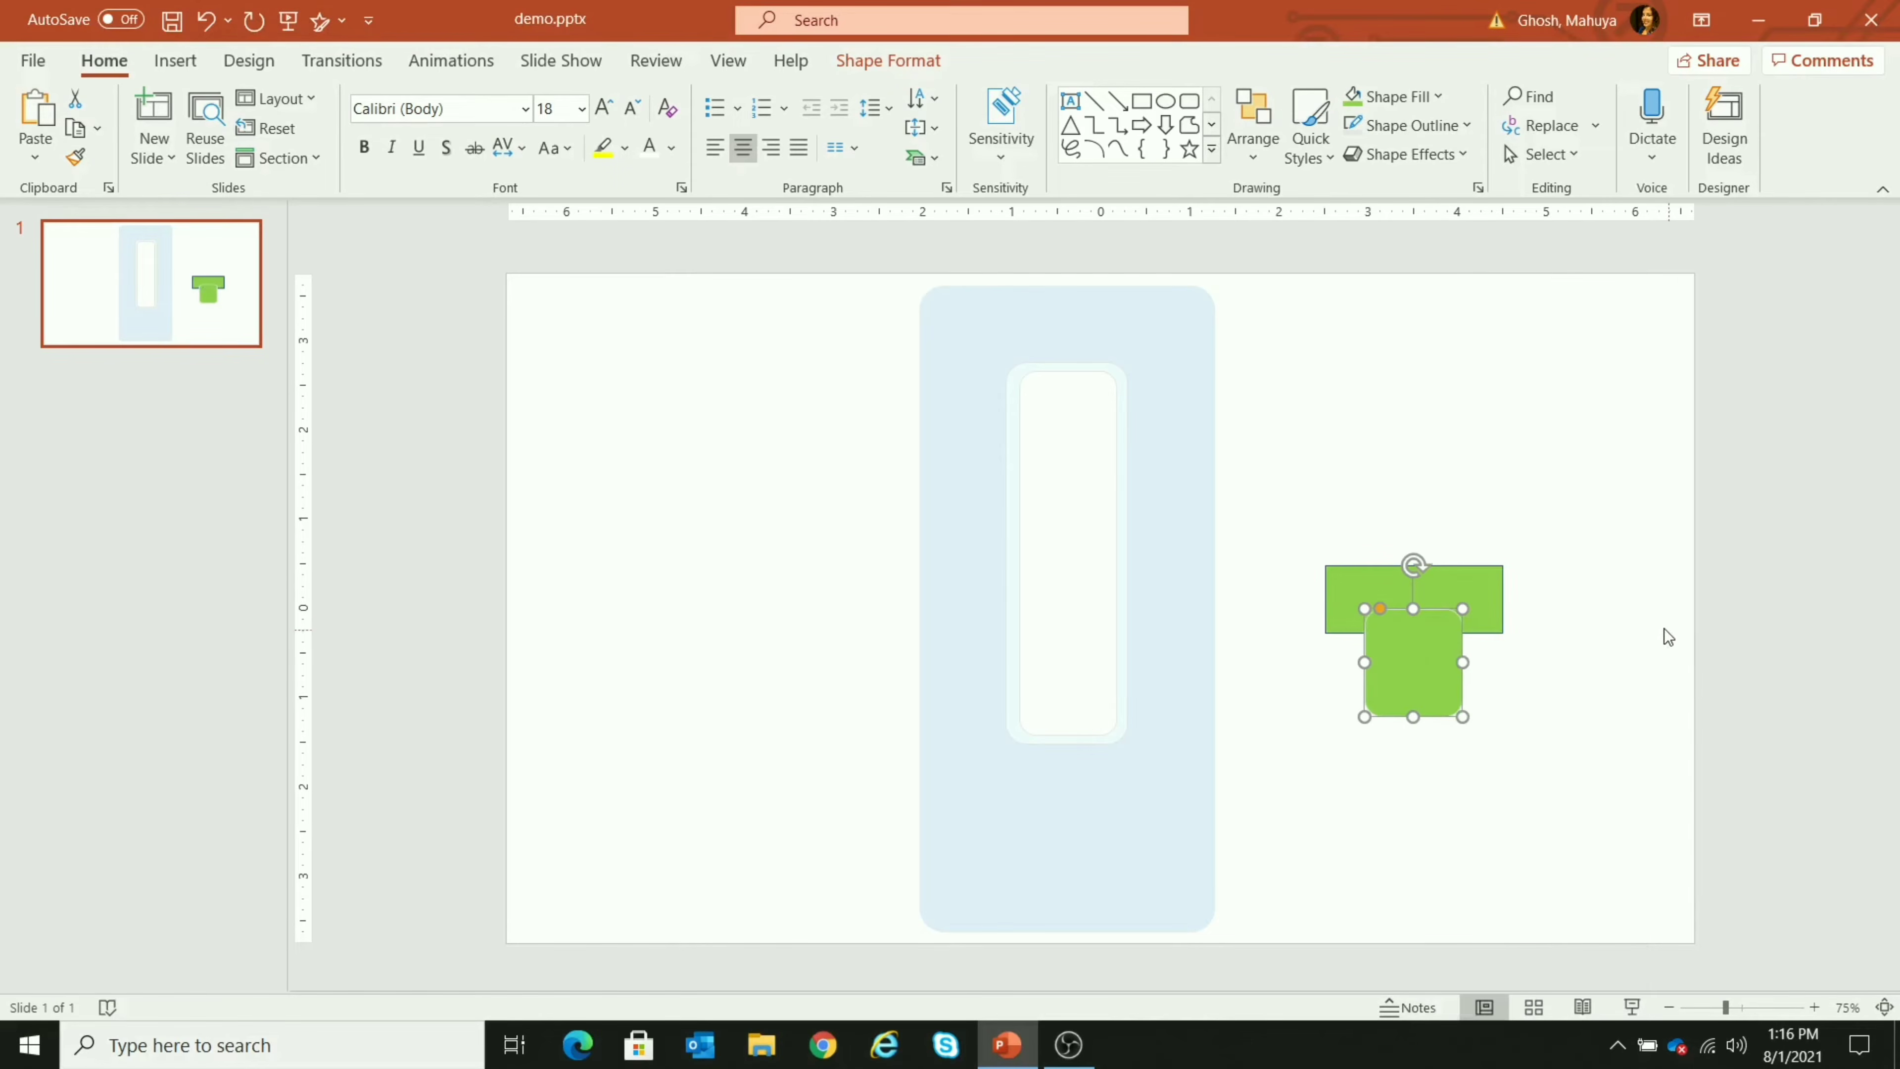
Subtract the overlapping rectangle from the green block so that its upper edge is cut flat
shift+click(1493, 592)
click(173, 63)
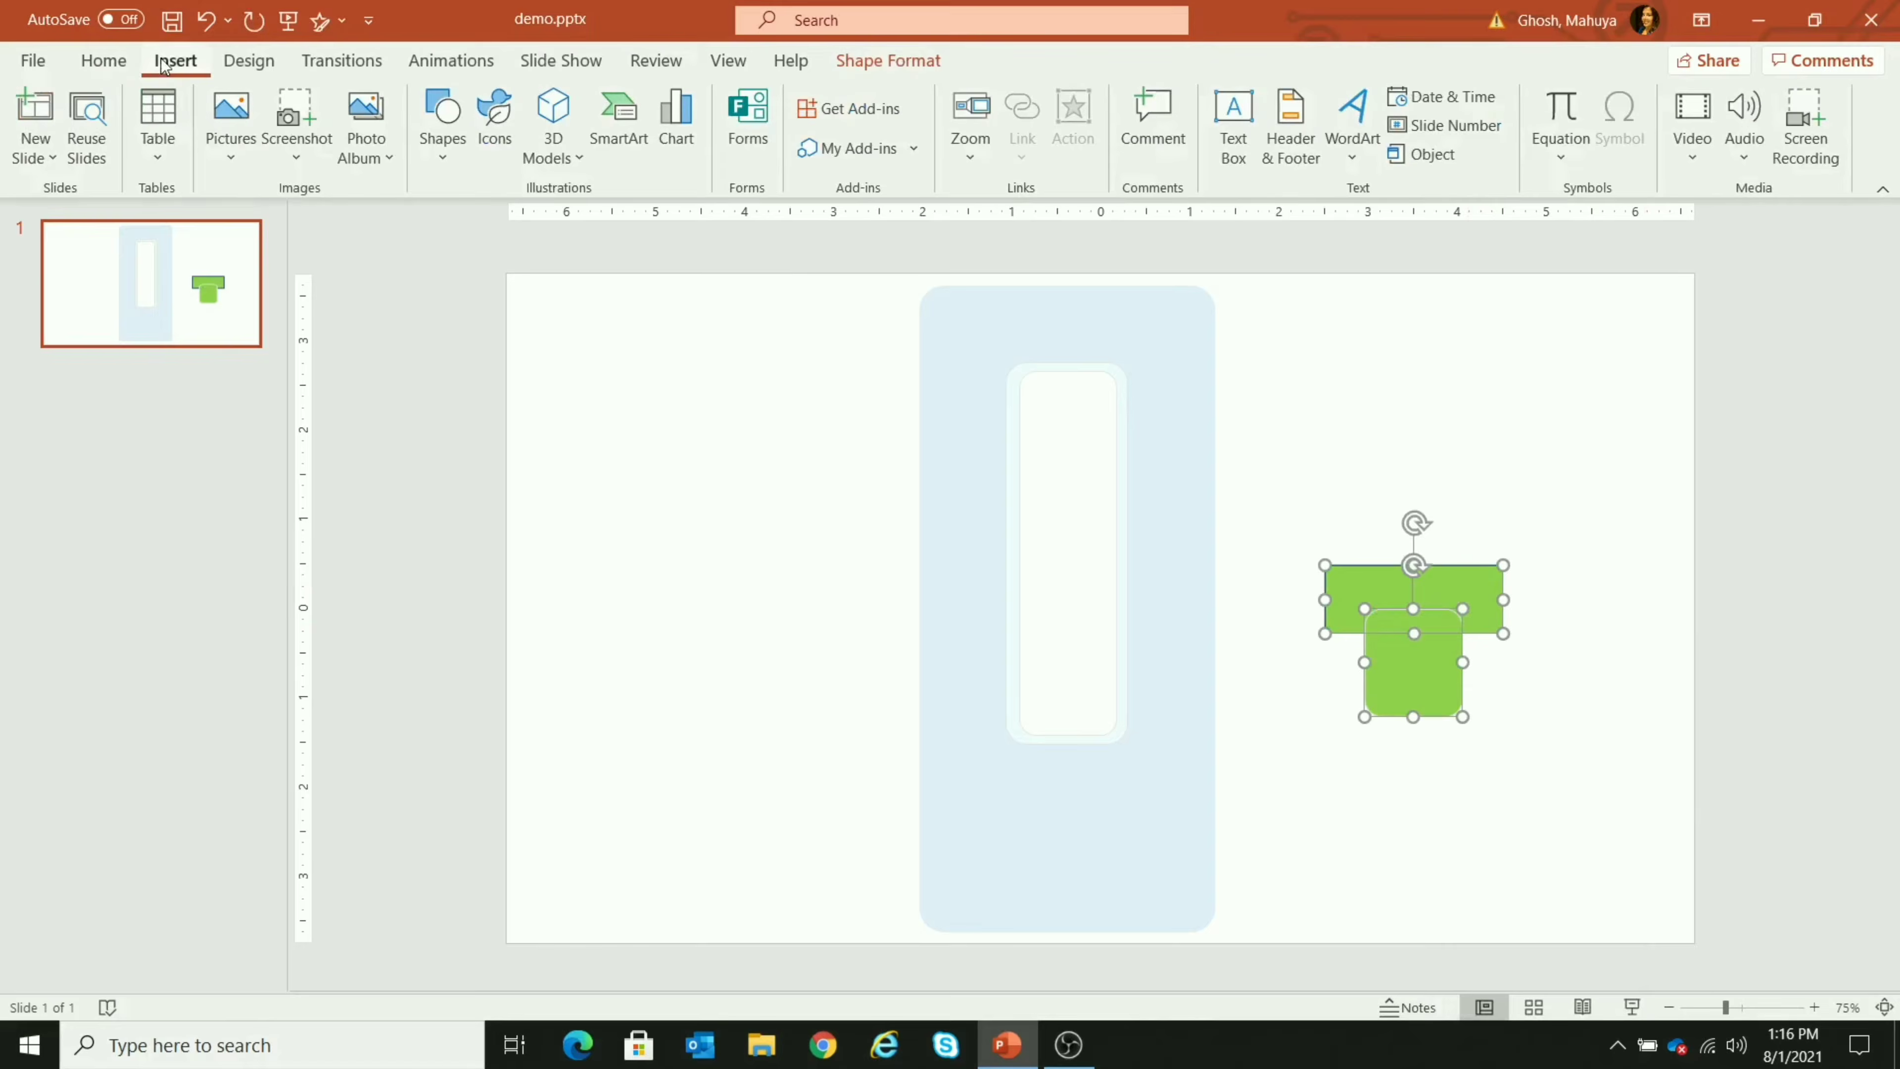
click(108, 61)
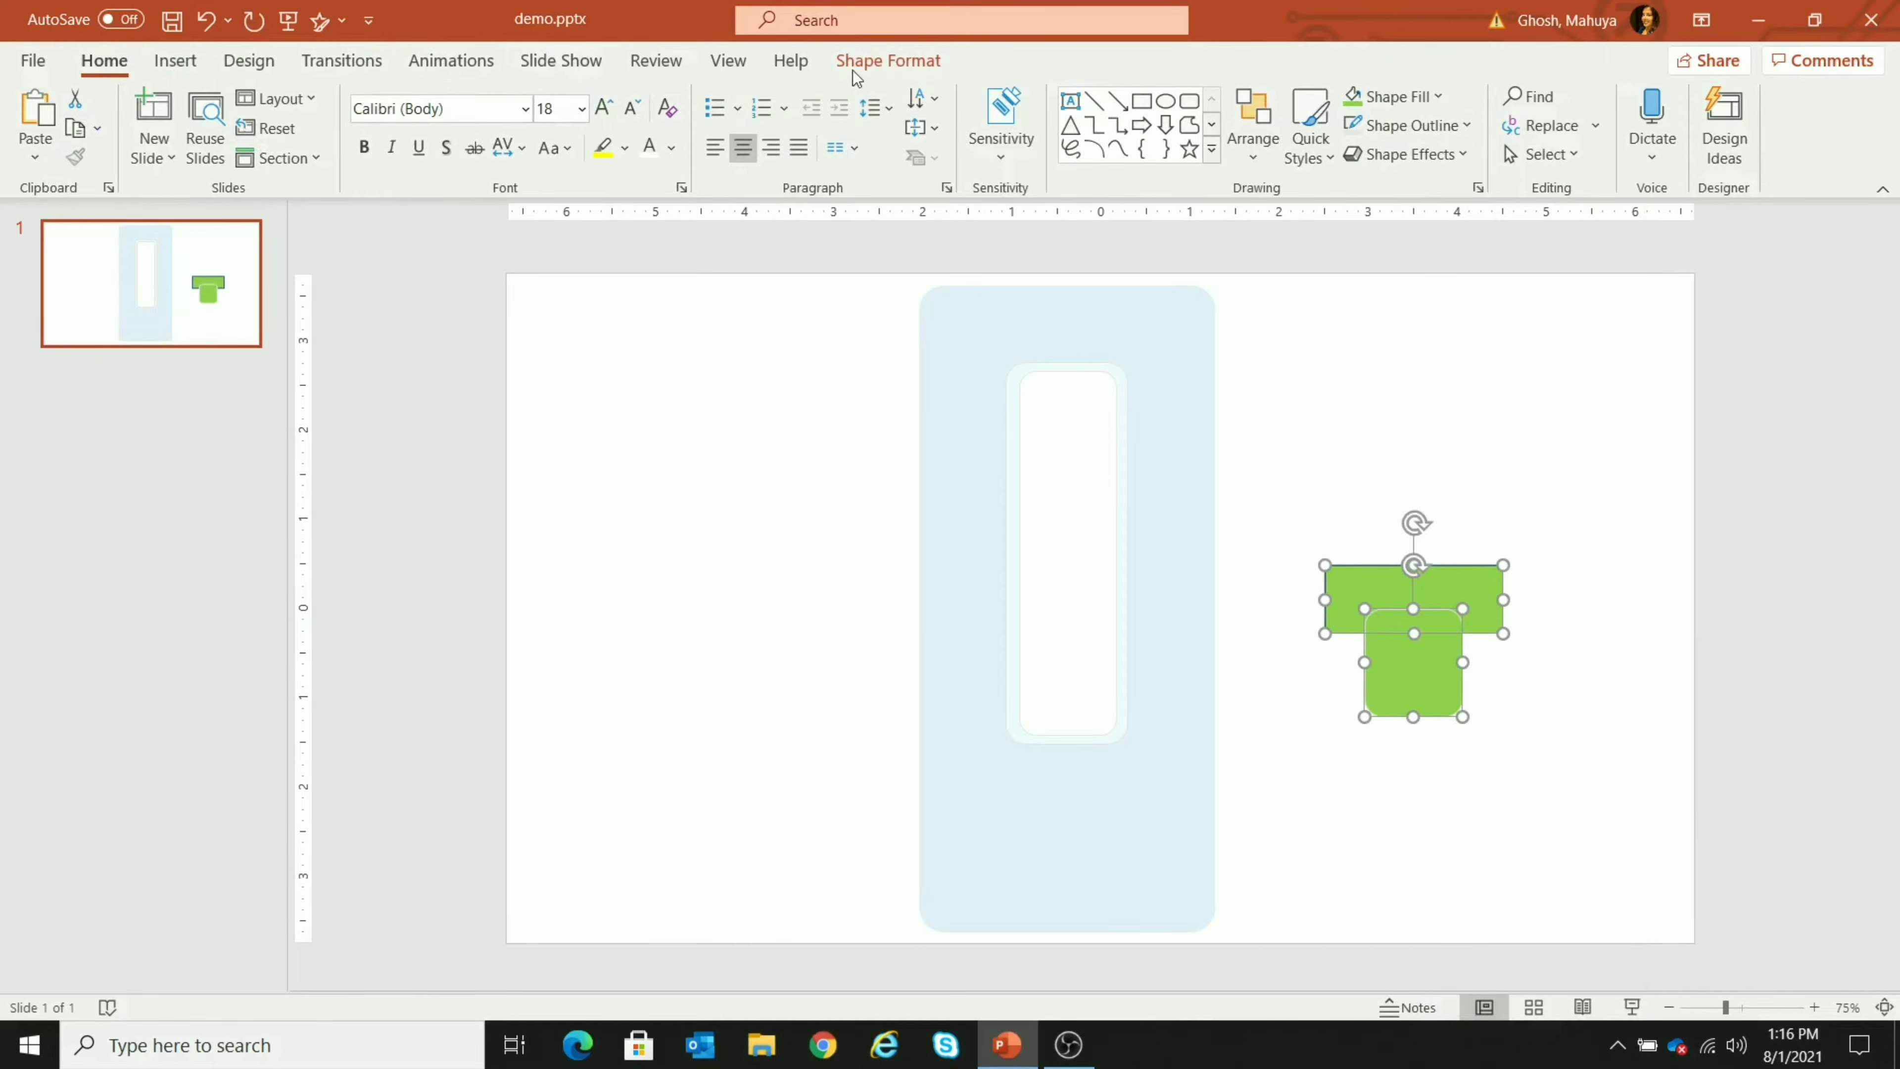
click(868, 63)
click(288, 155)
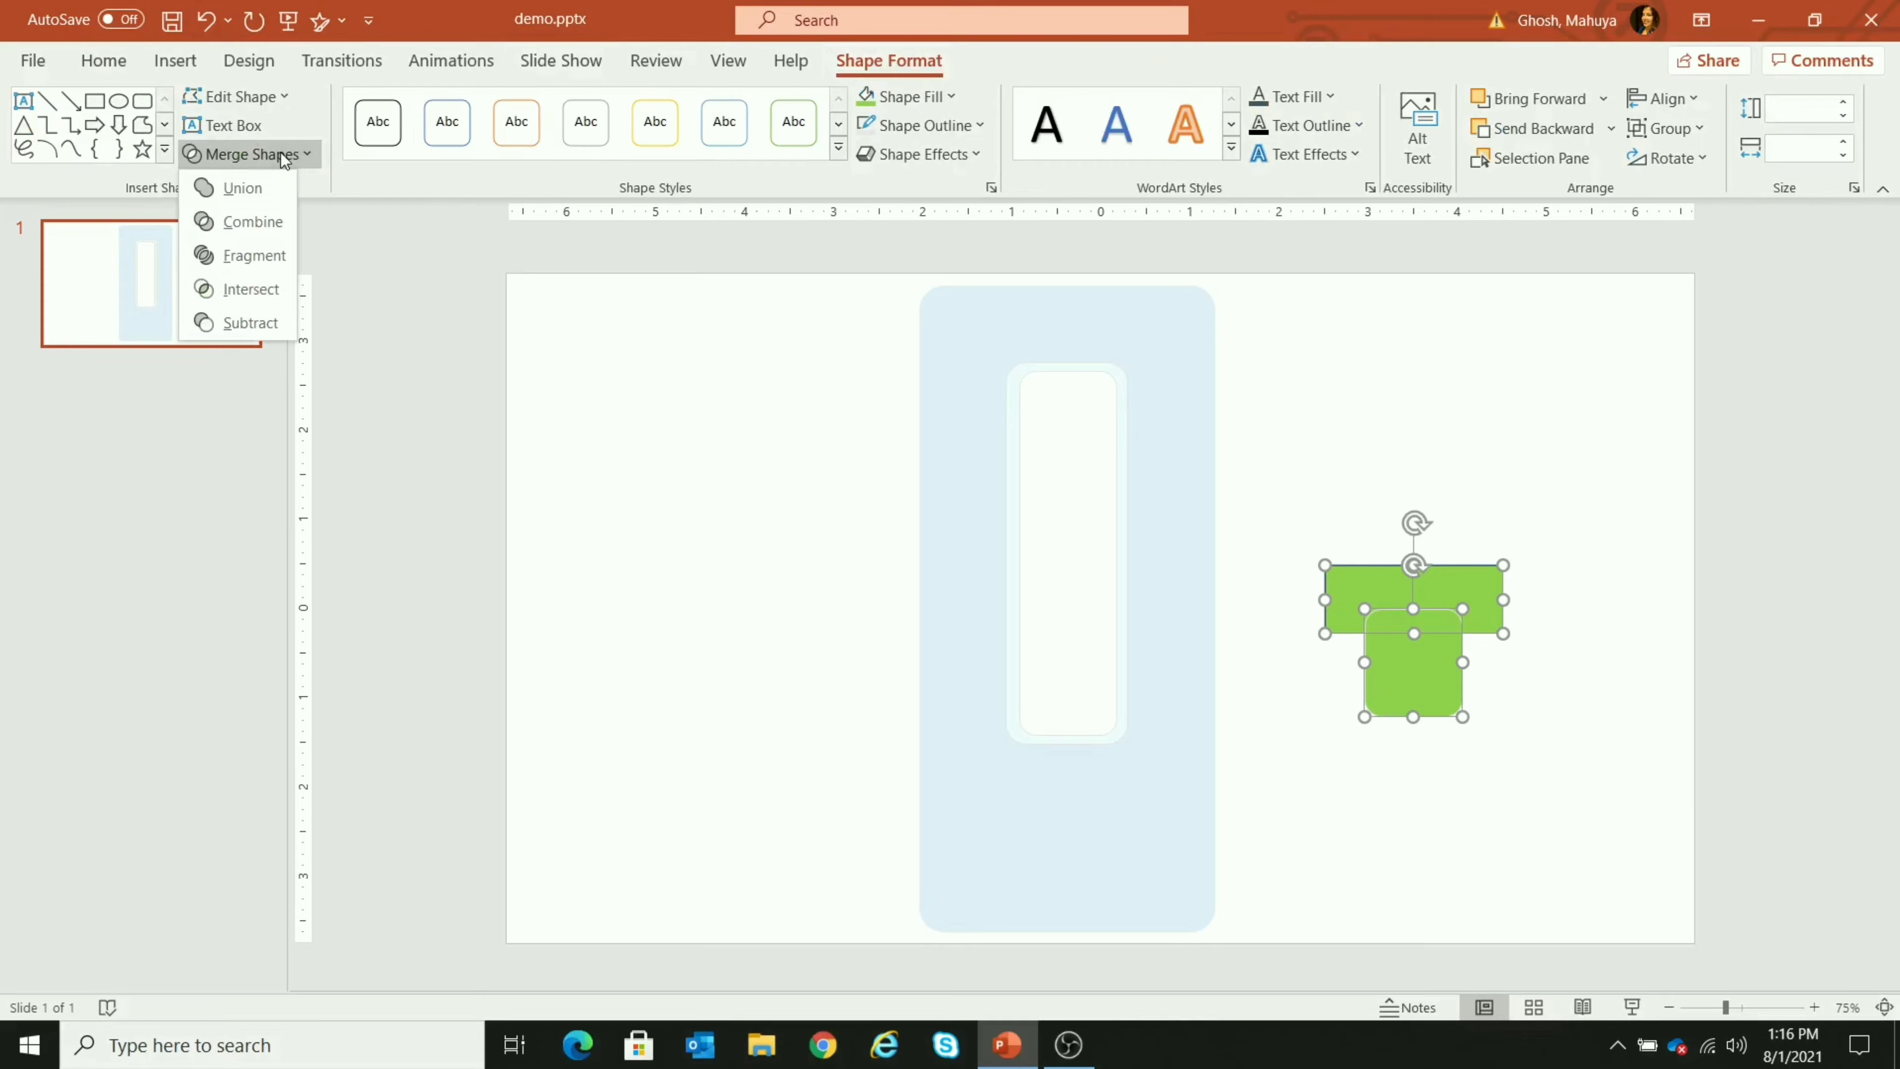
click(258, 329)
click(1557, 603)
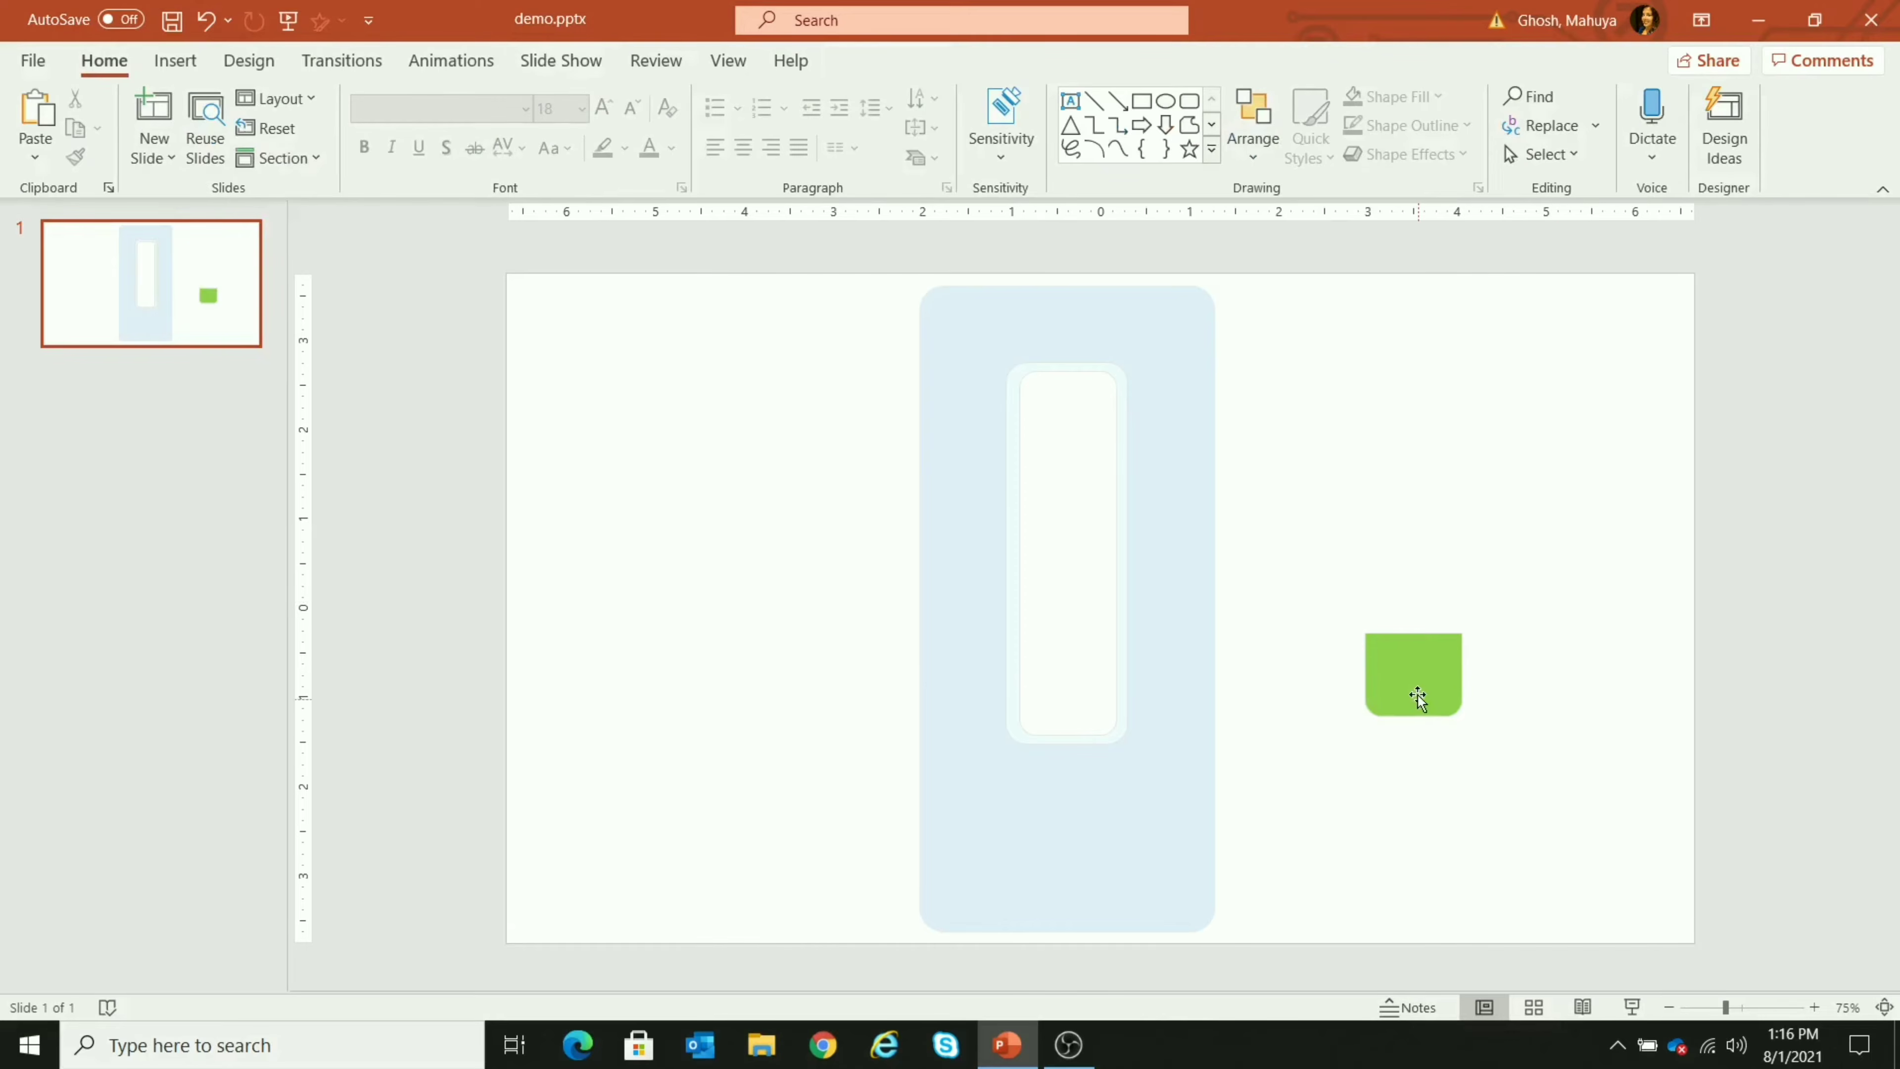
Move the flat-topped green block back into the lower end of the white bar
drag(1417, 687, 1067, 645)
click(1410, 768)
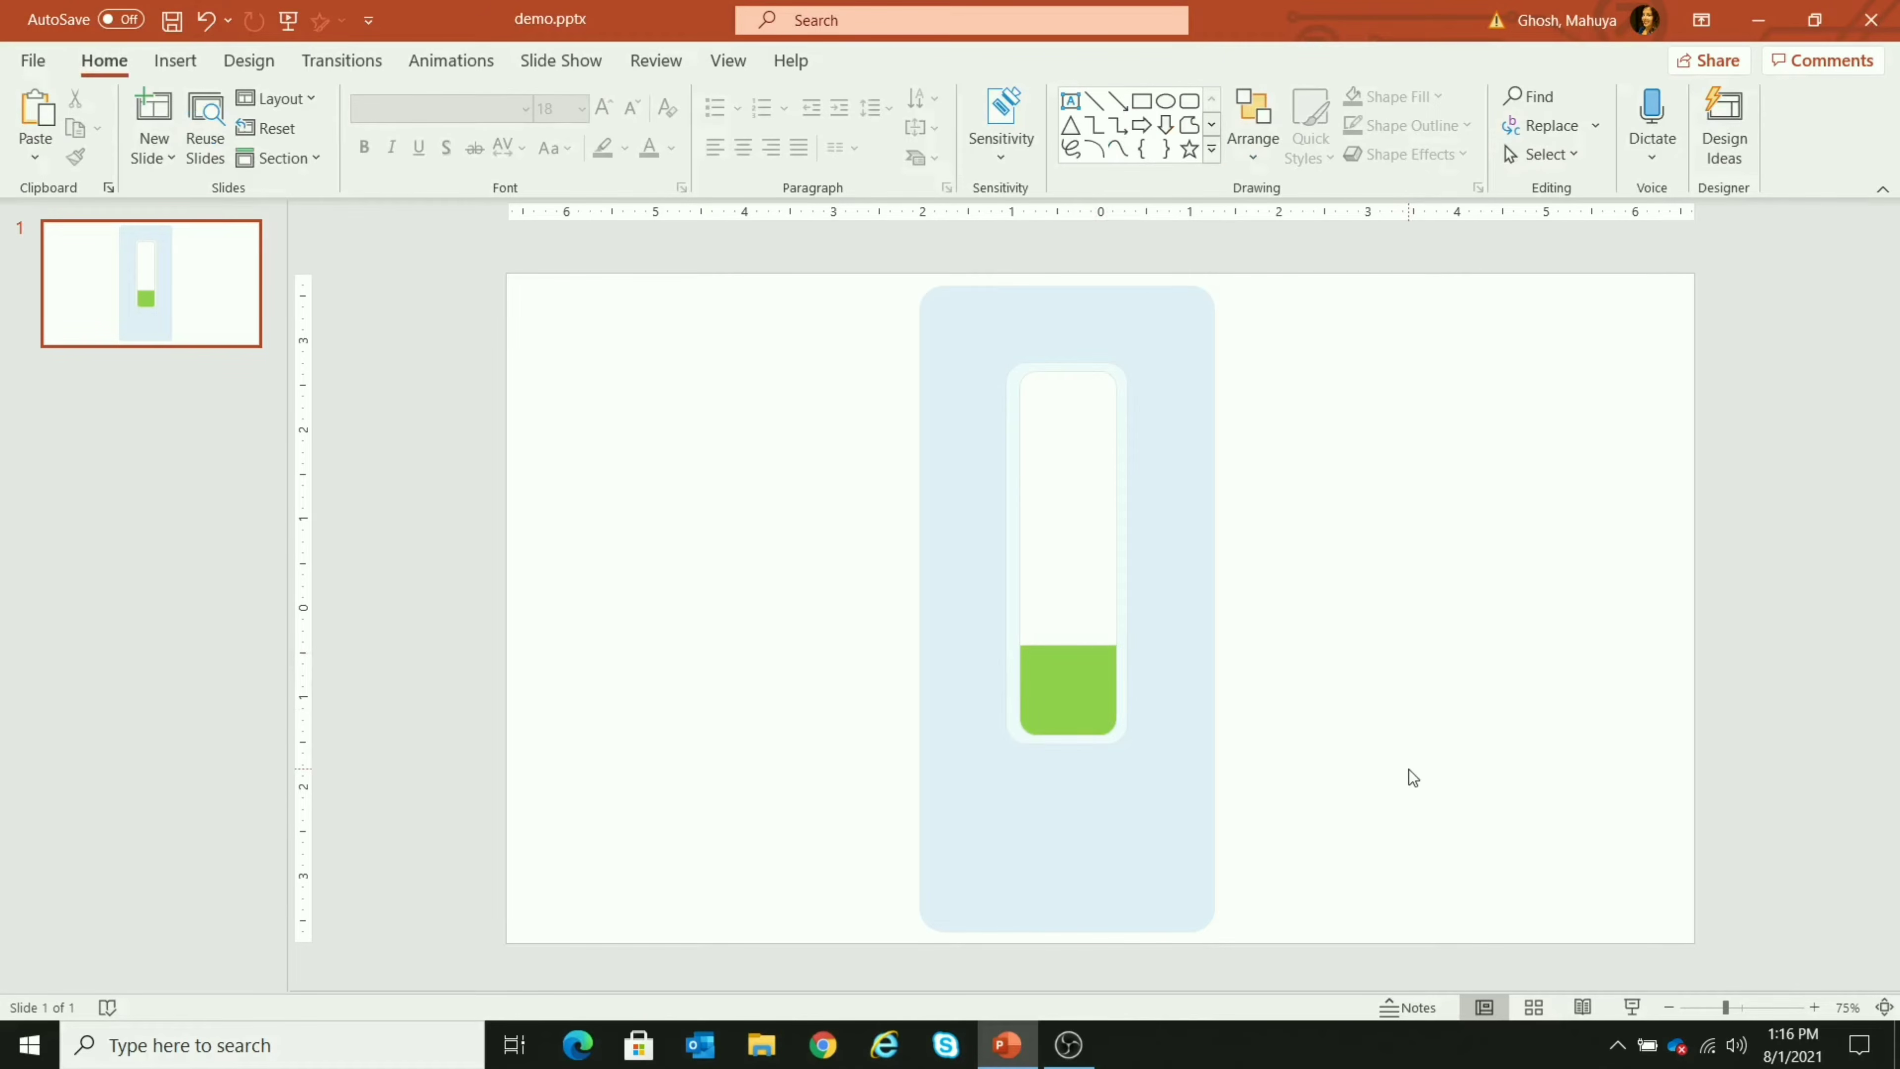
Draw a small rounded rectangle about 0.47" high and 0.51" wide on the card, just below the white bar's lower left corner
click(169, 62)
click(435, 142)
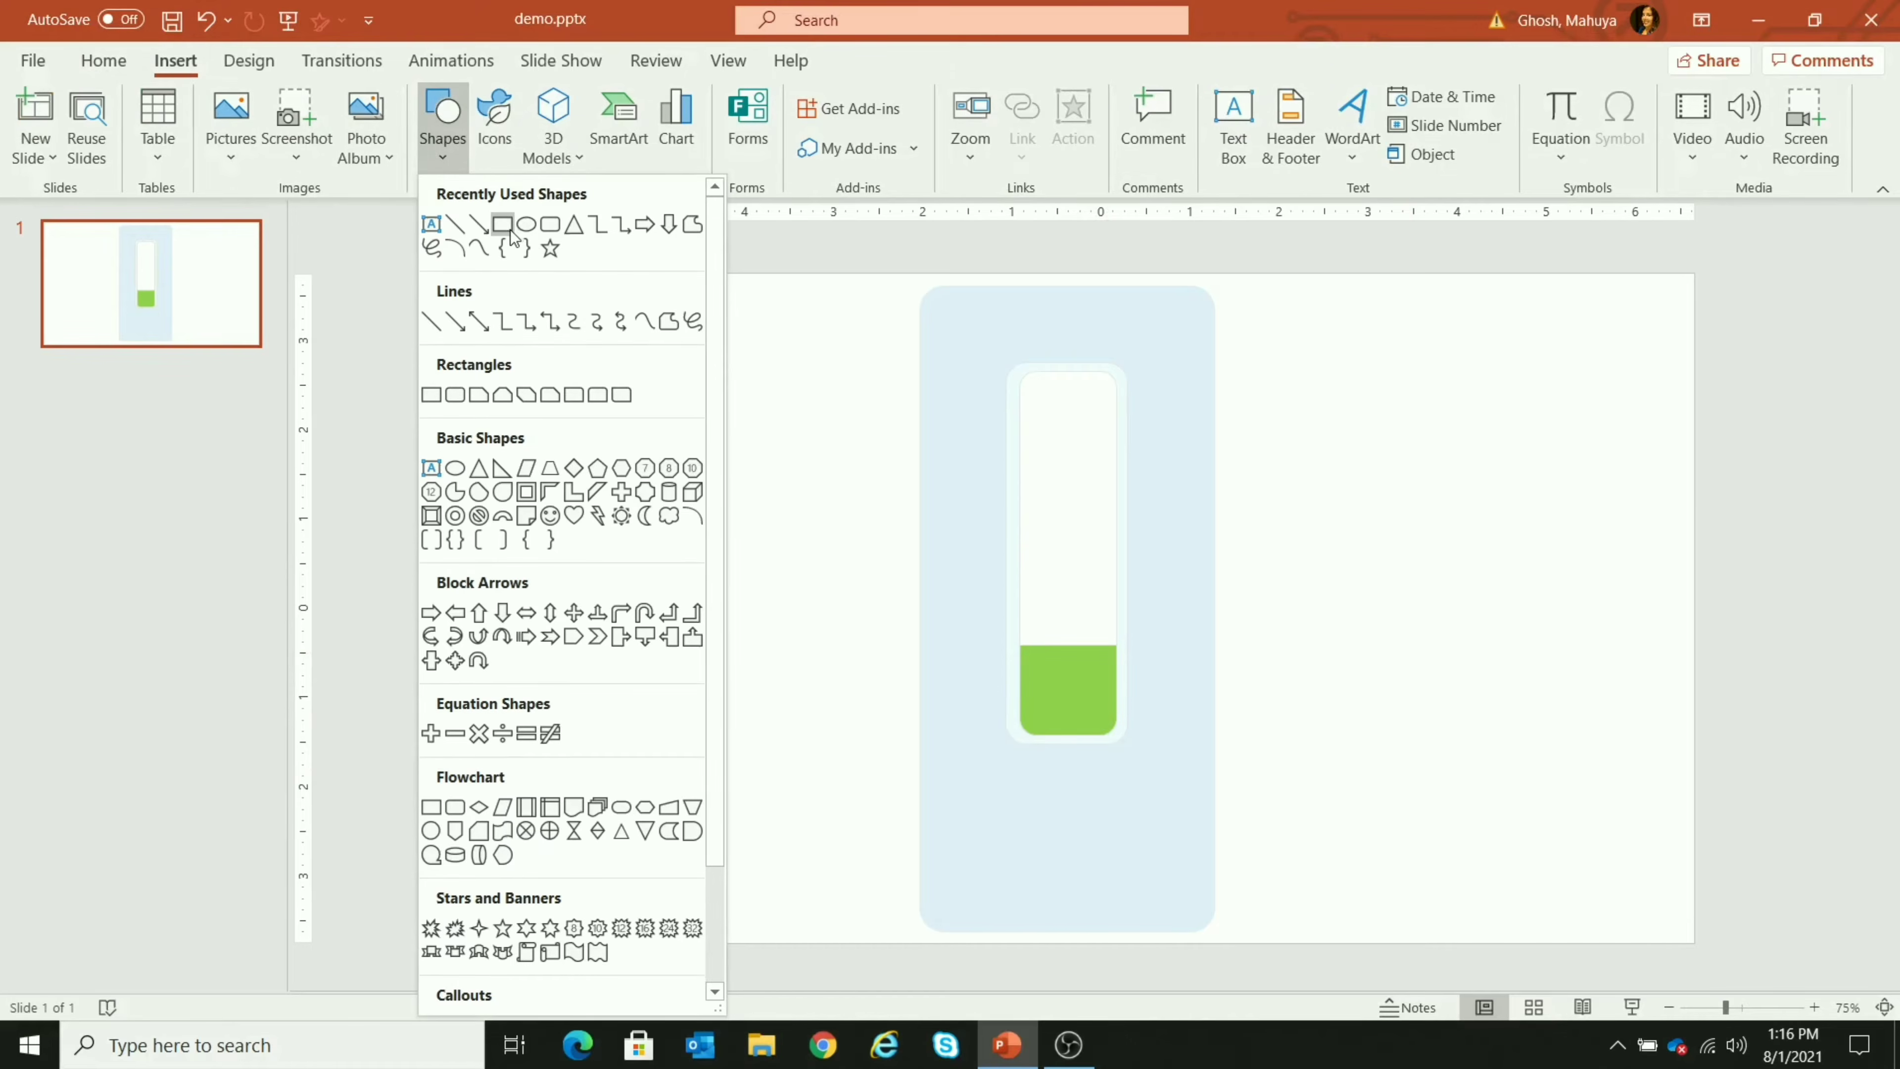
click(535, 226)
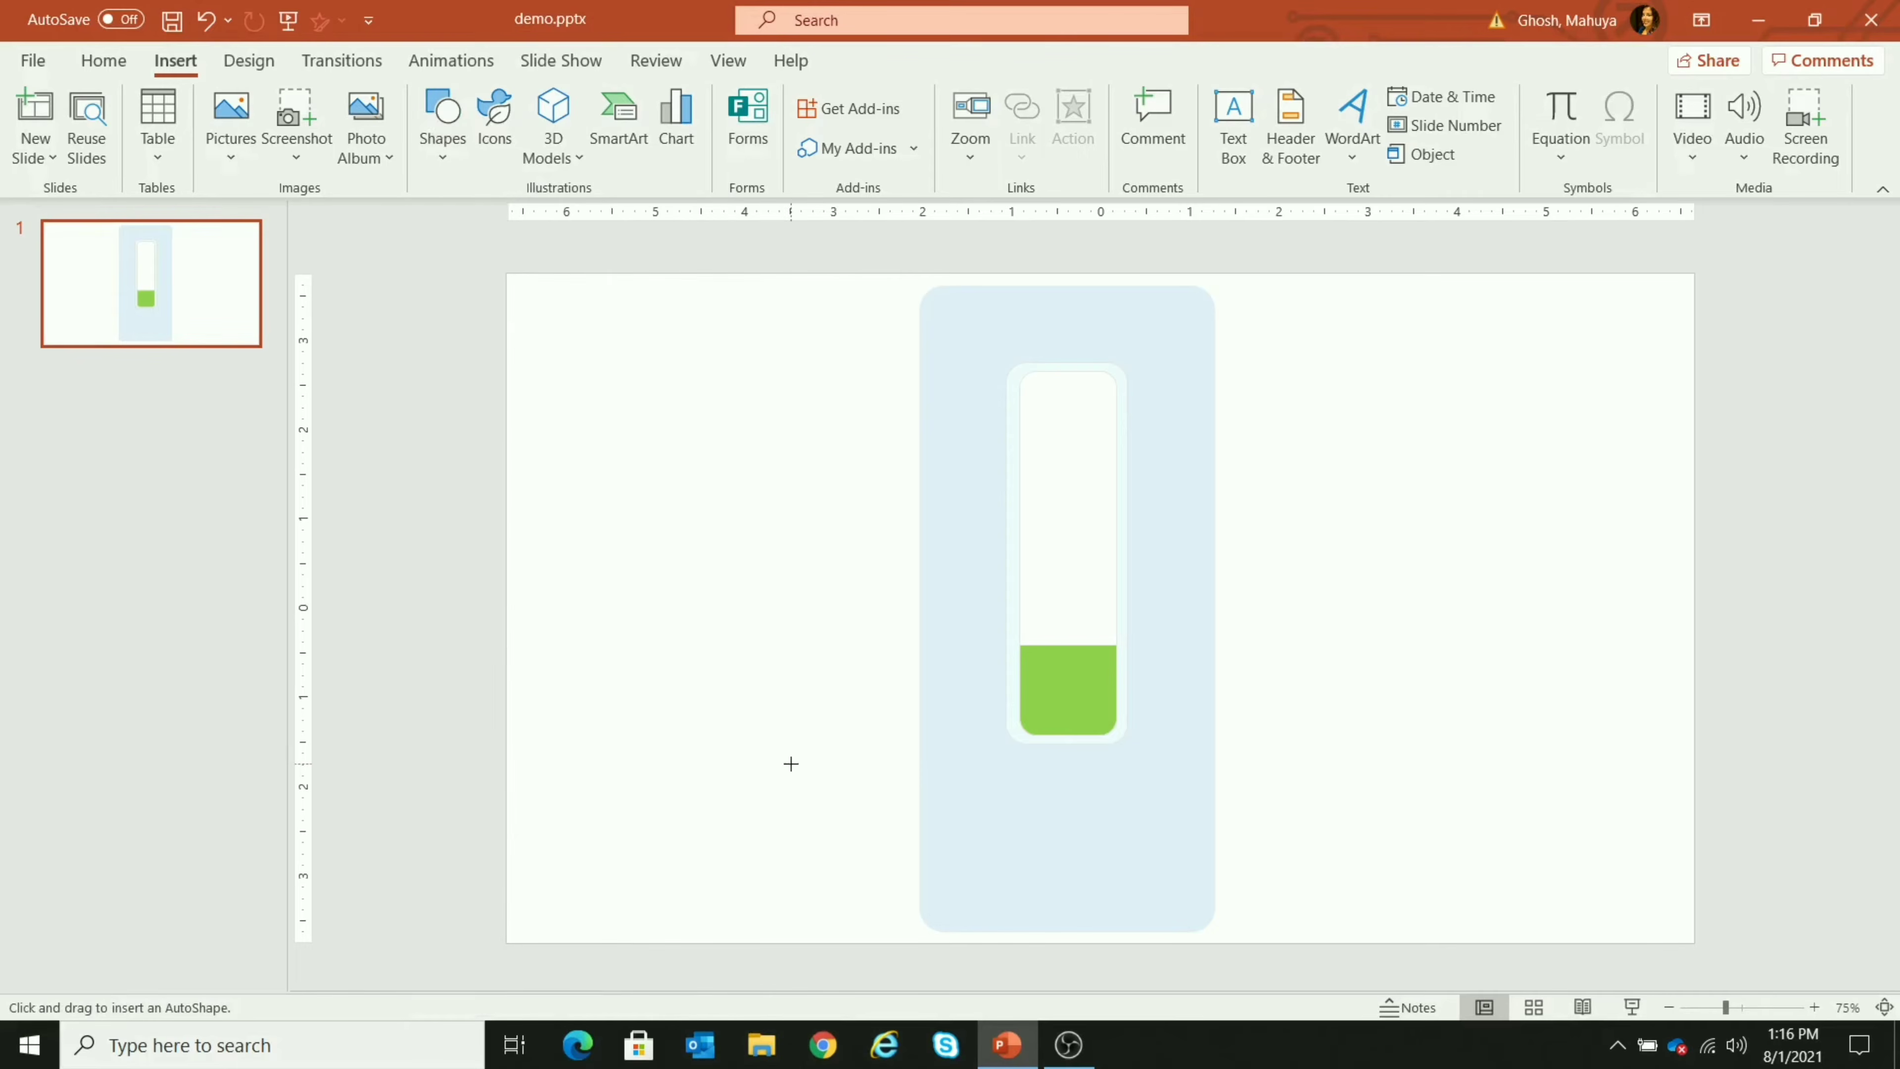
drag(951, 770, 997, 812)
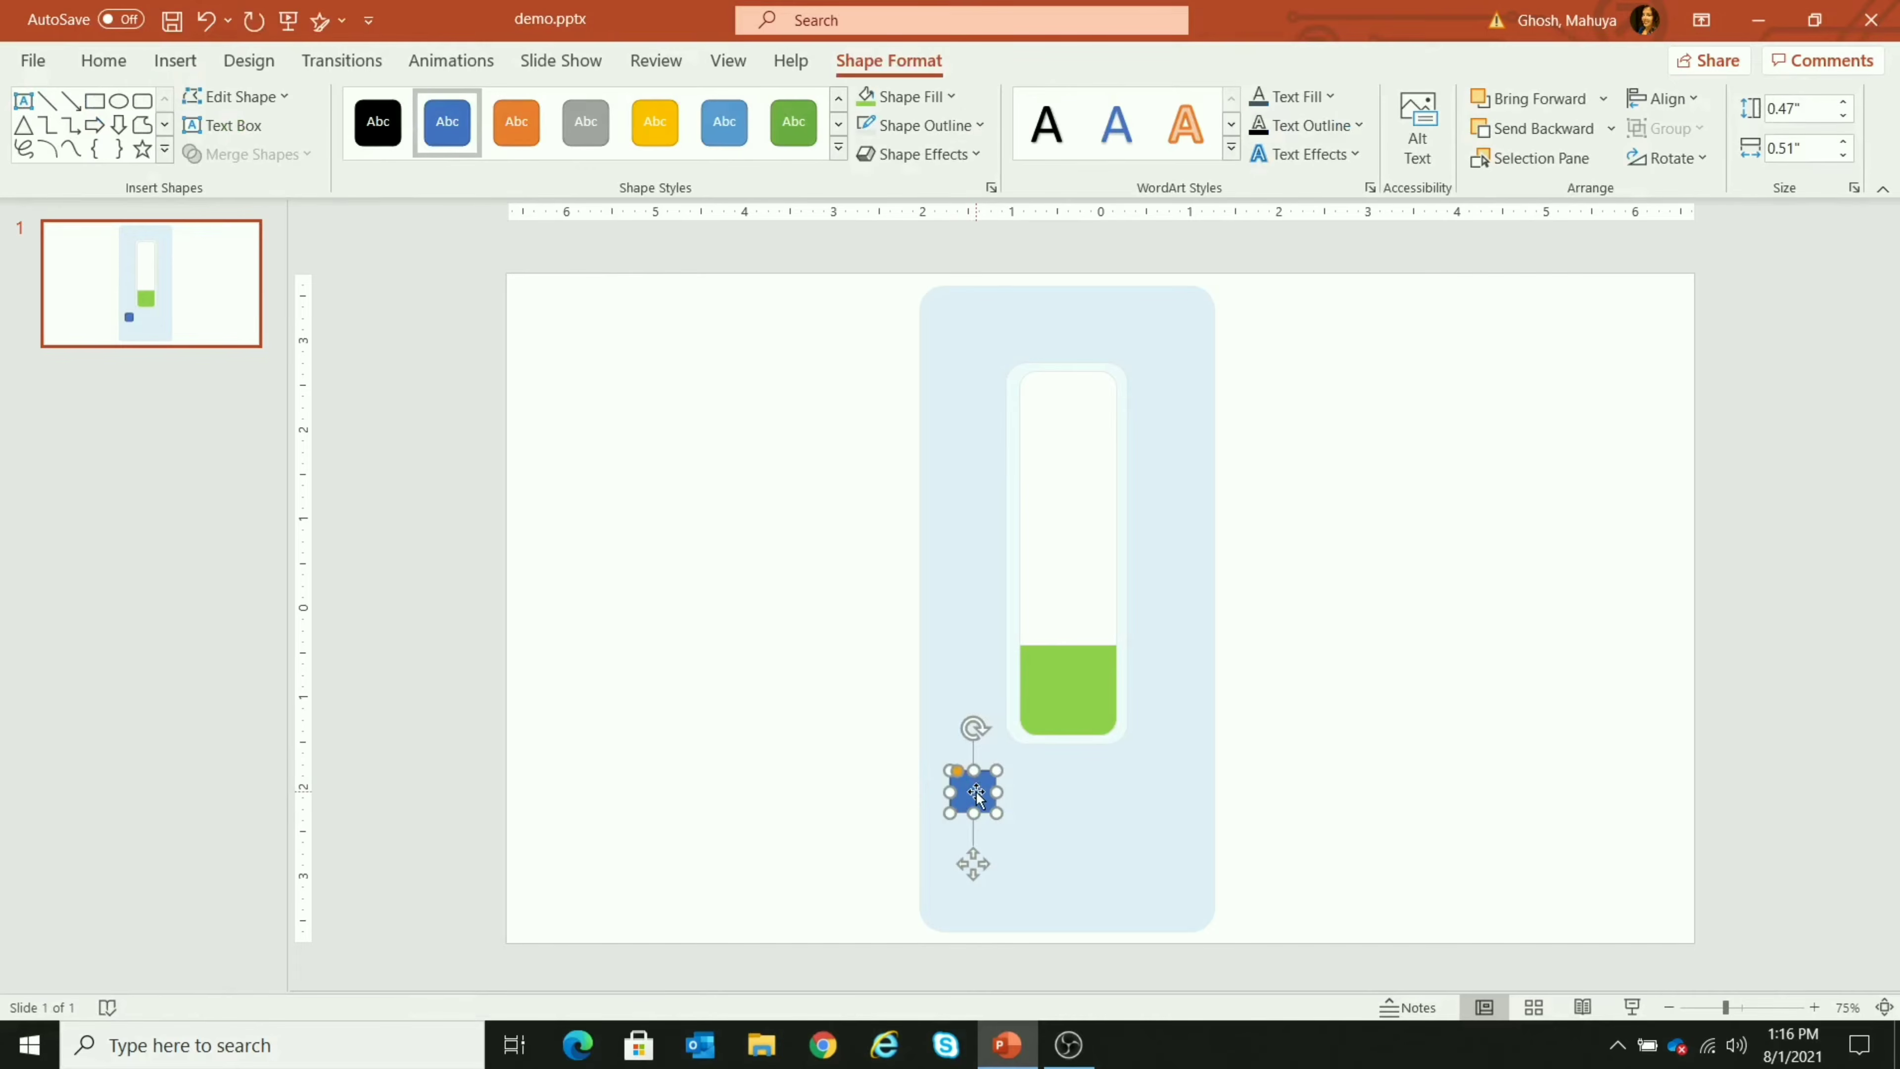
key(Up)
key(Up)
key(Up)
key(Up)
key(Left)
key(Left)
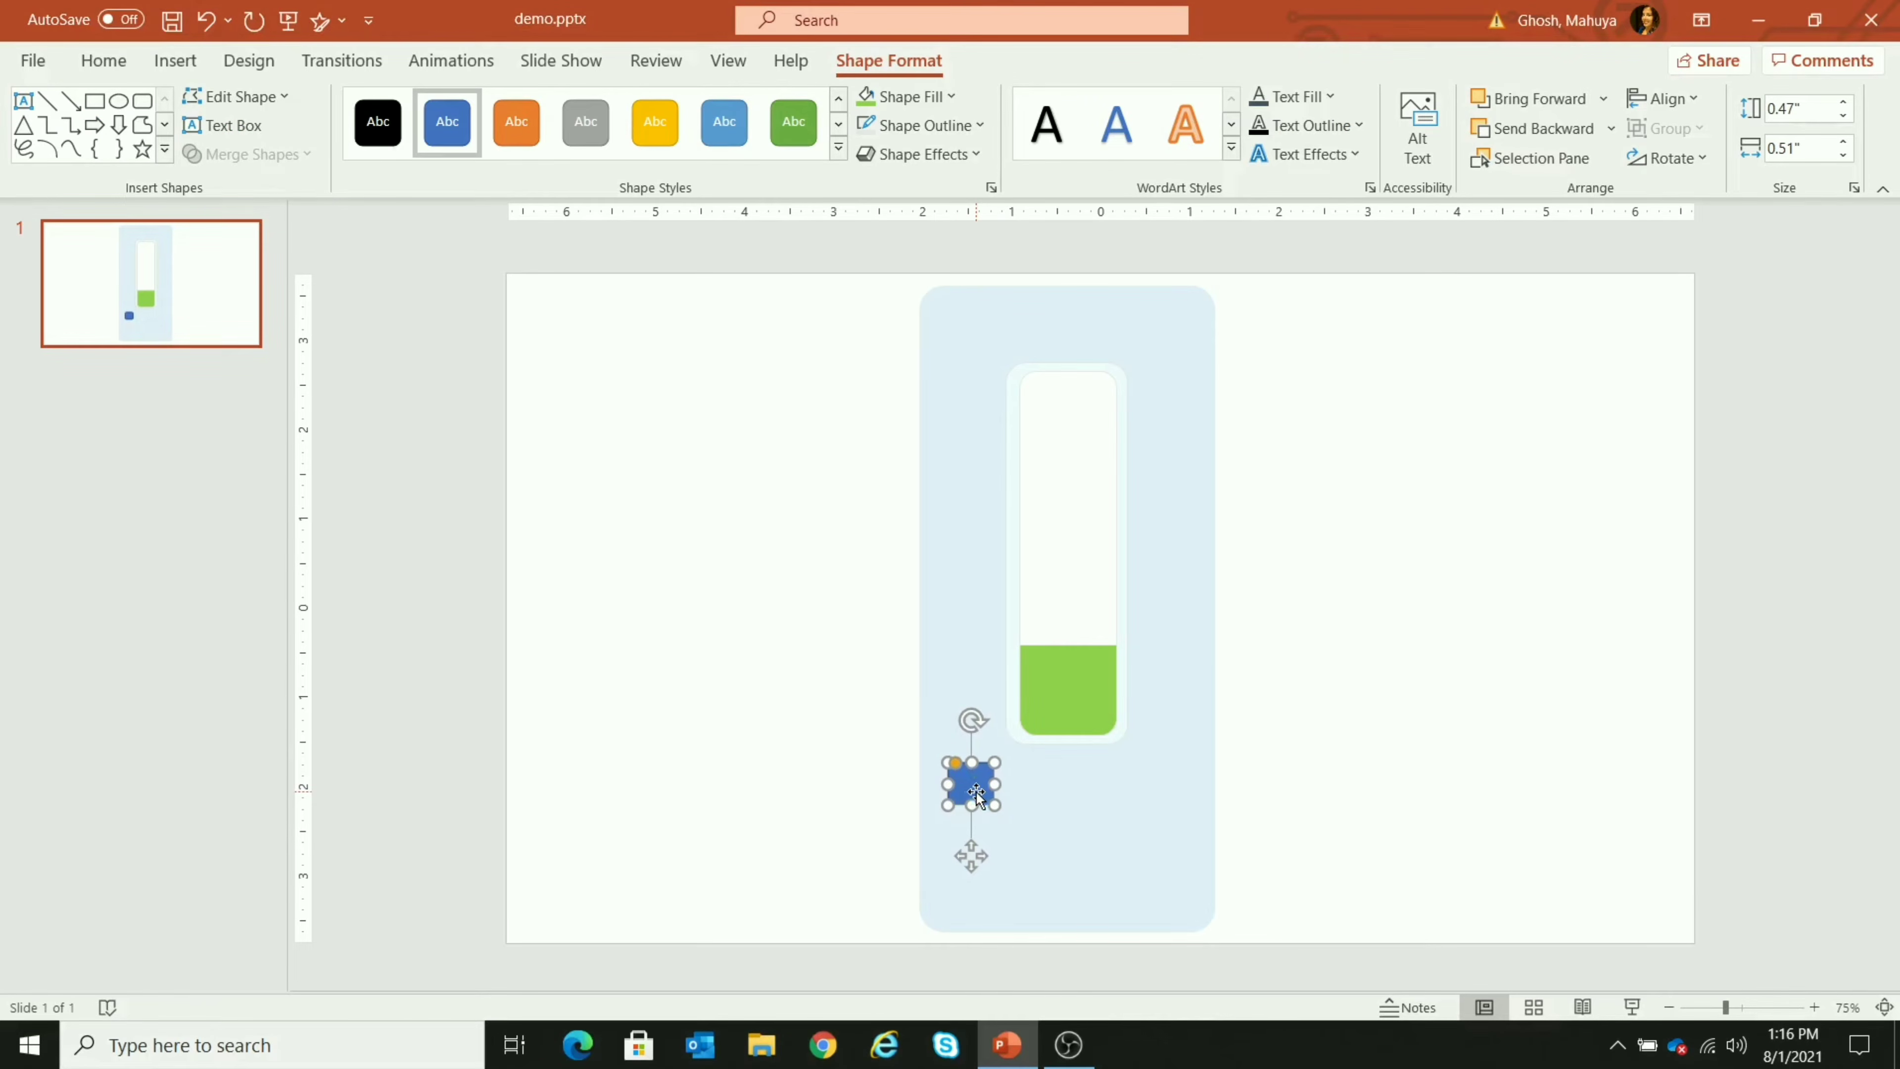
Copy the small blue block to make an evenly spaced row of four beneath the bar
drag(975, 792, 1136, 778)
key(ctrl+v)
key(ctrl+v)
click(1451, 868)
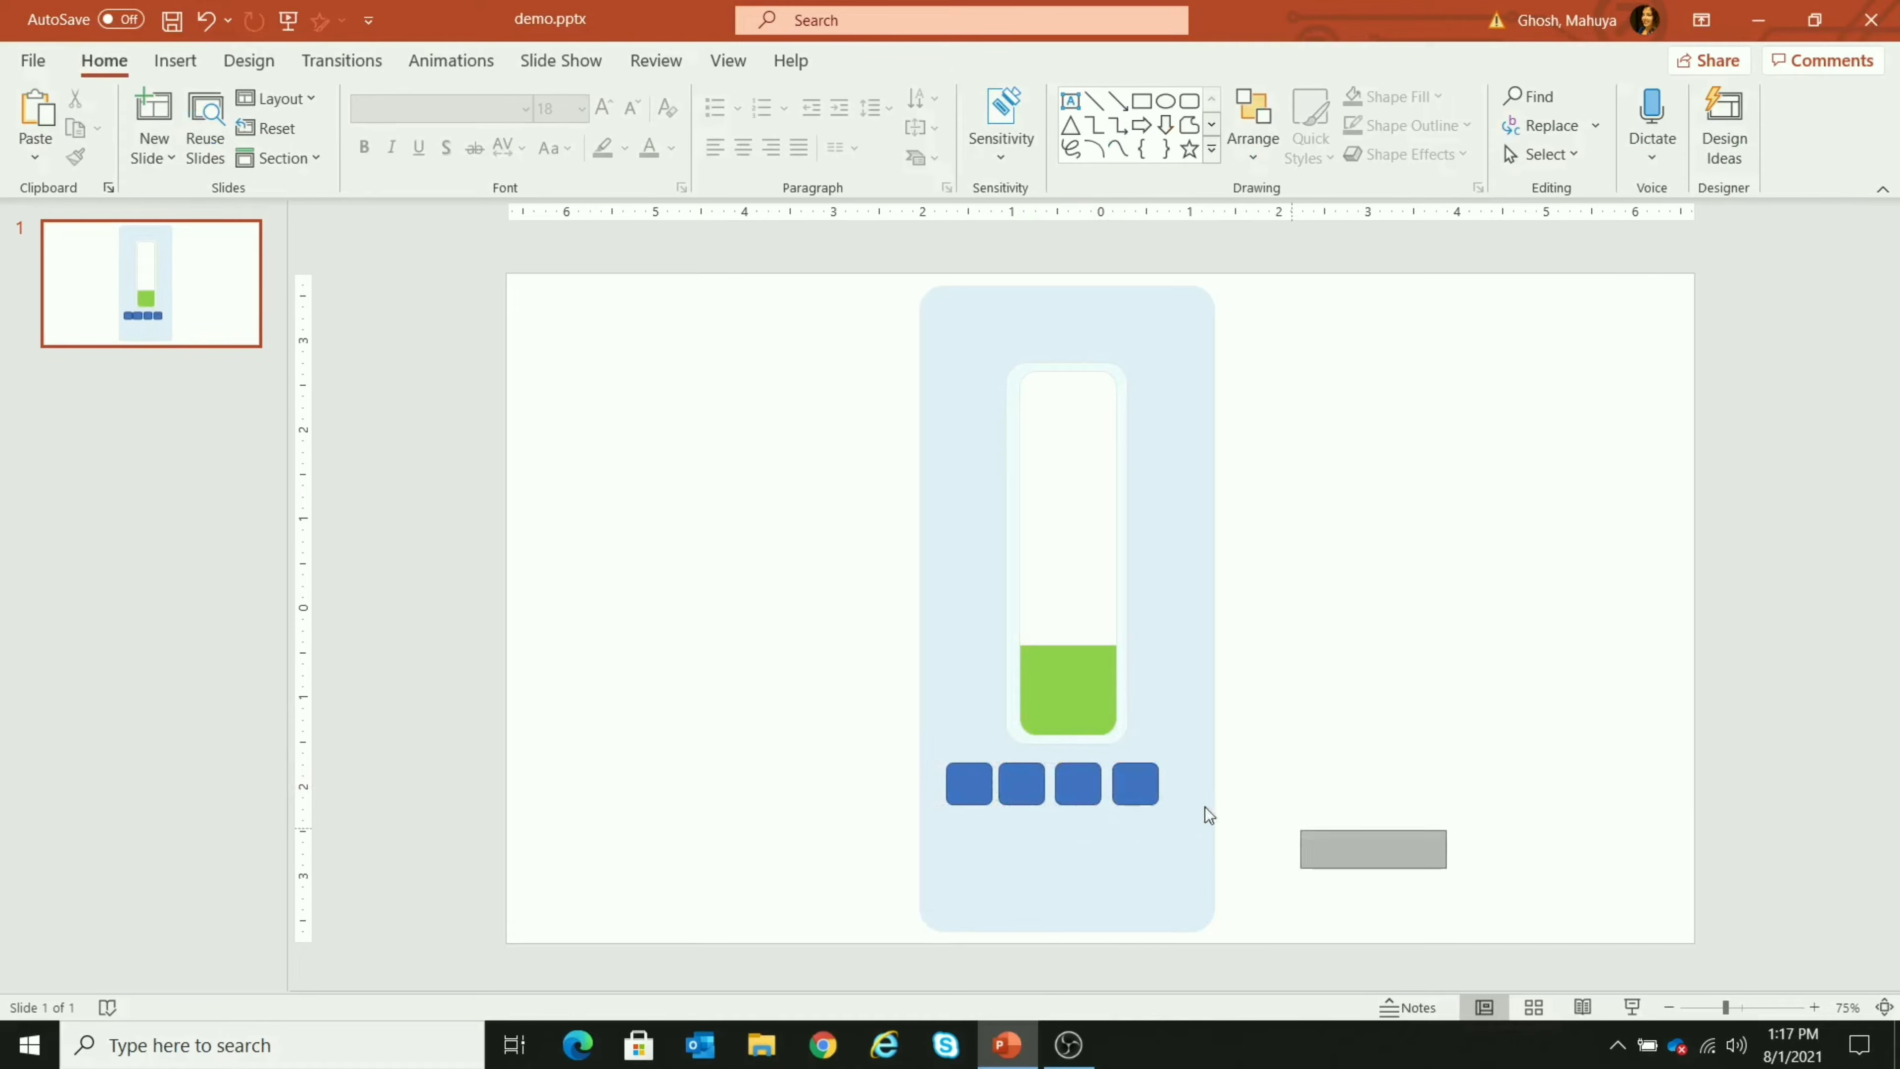
click(975, 782)
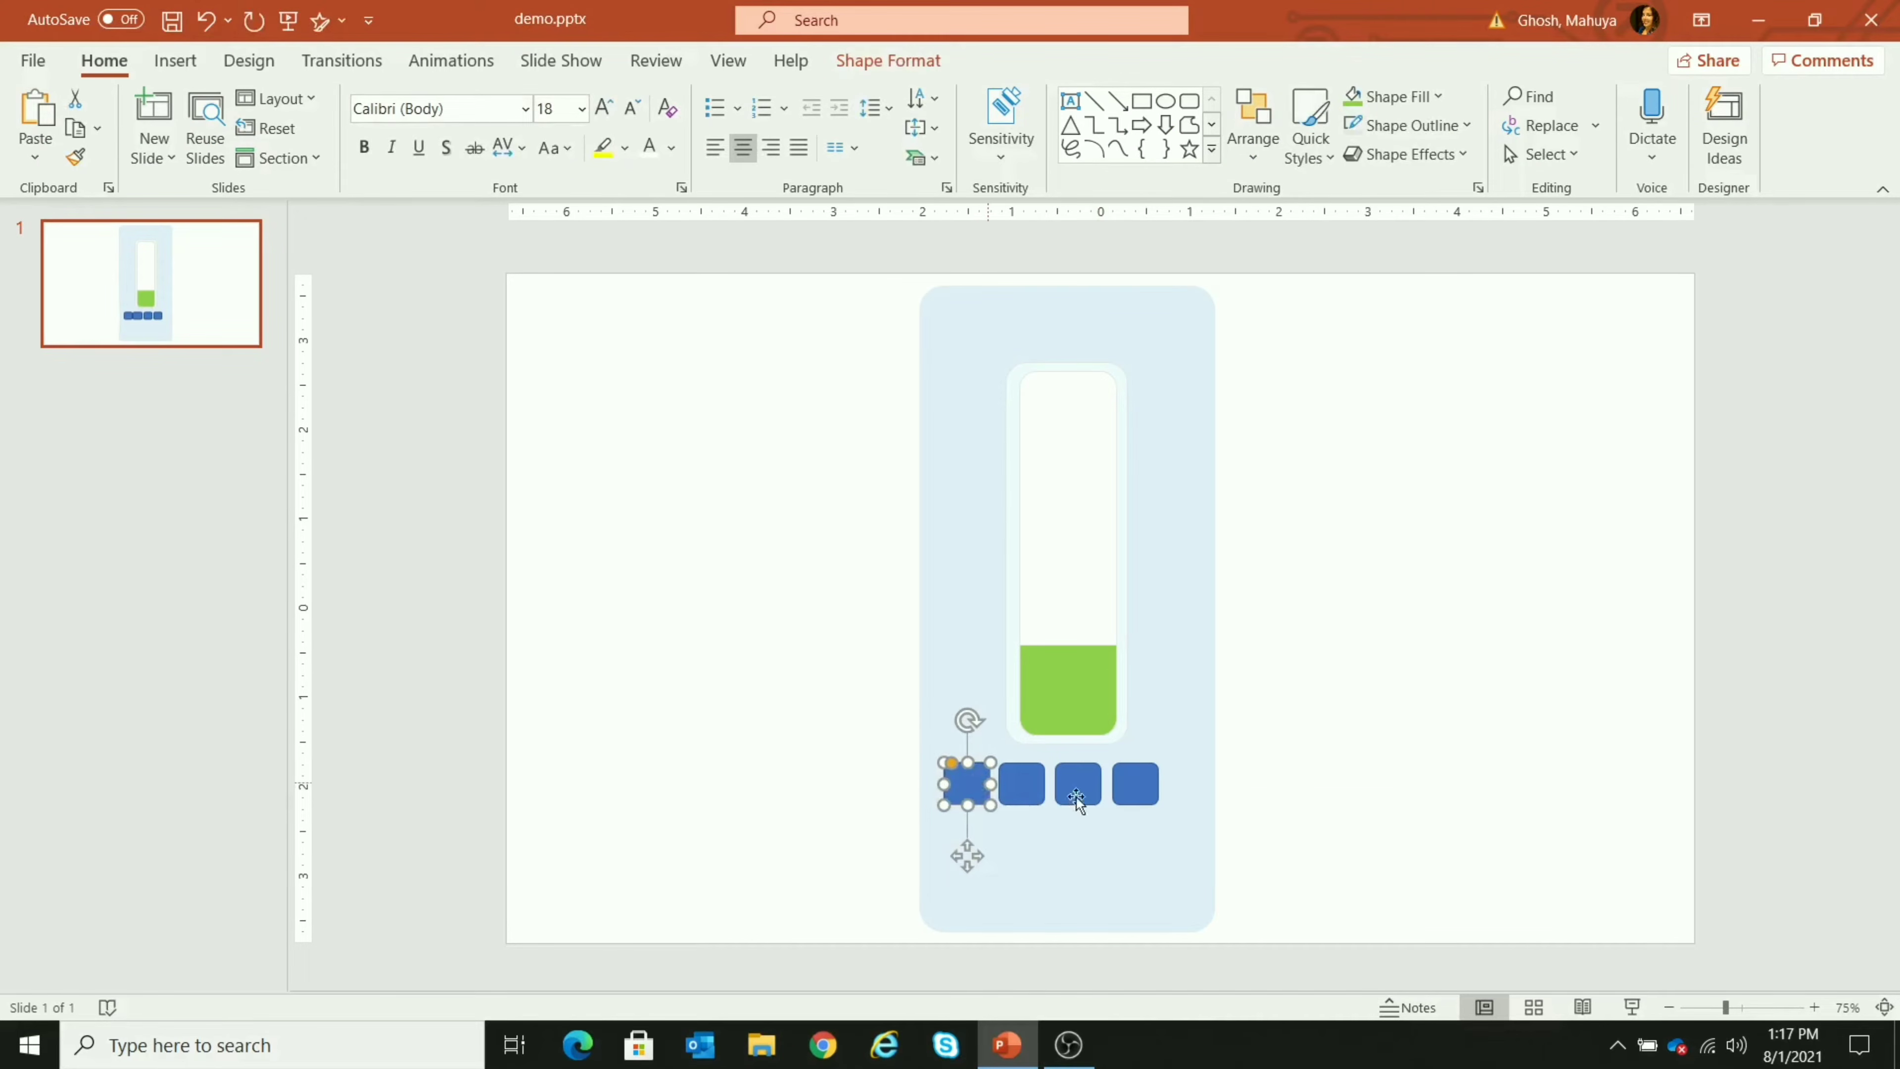
click(1447, 864)
Shift the four blue blocks slightly right and down beneath the bar and group them
drag(1106, 794, 838, 733)
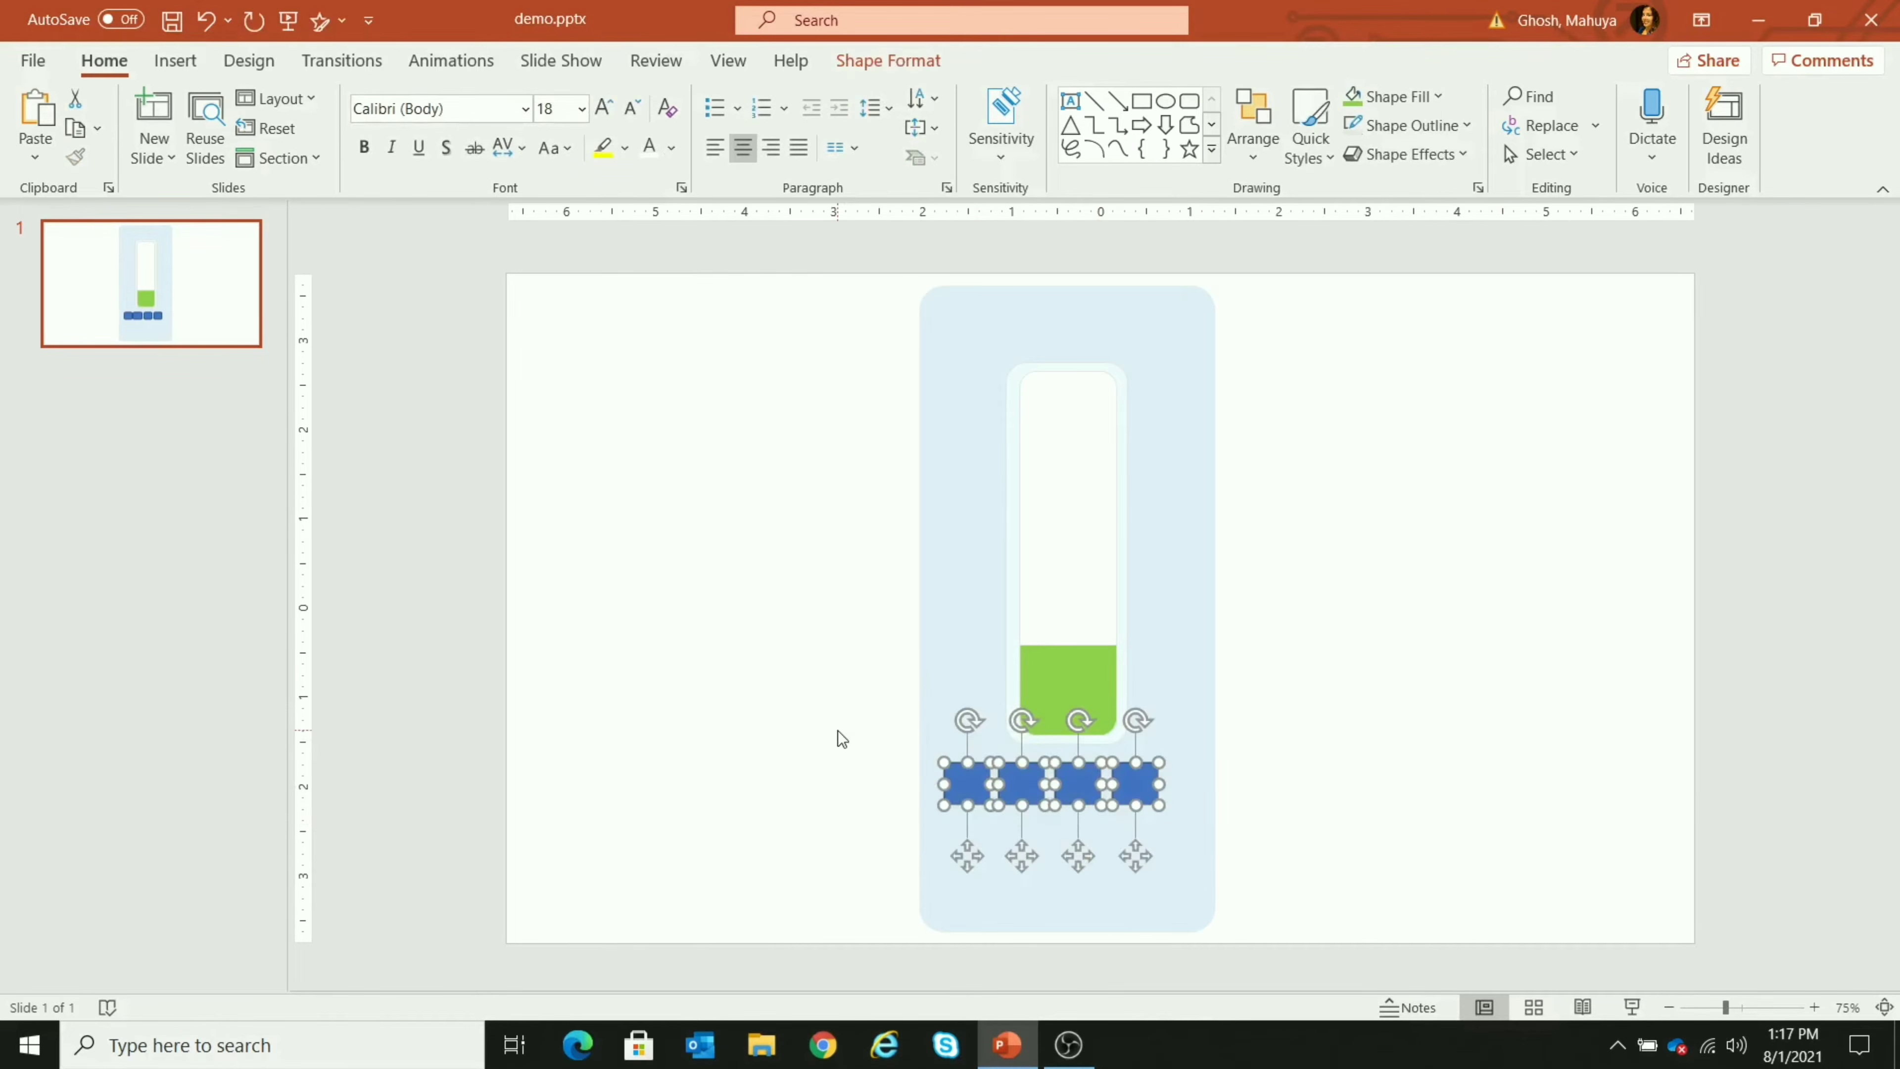
key(ctrl+Right)
key(ctrl+Right)
key(ctrl+Right)
key(ctrl+Right)
key(ctrl+Right)
key(ctrl+Right)
key(ctrl+Right)
key(ctrl+Right)
key(ctrl+Right)
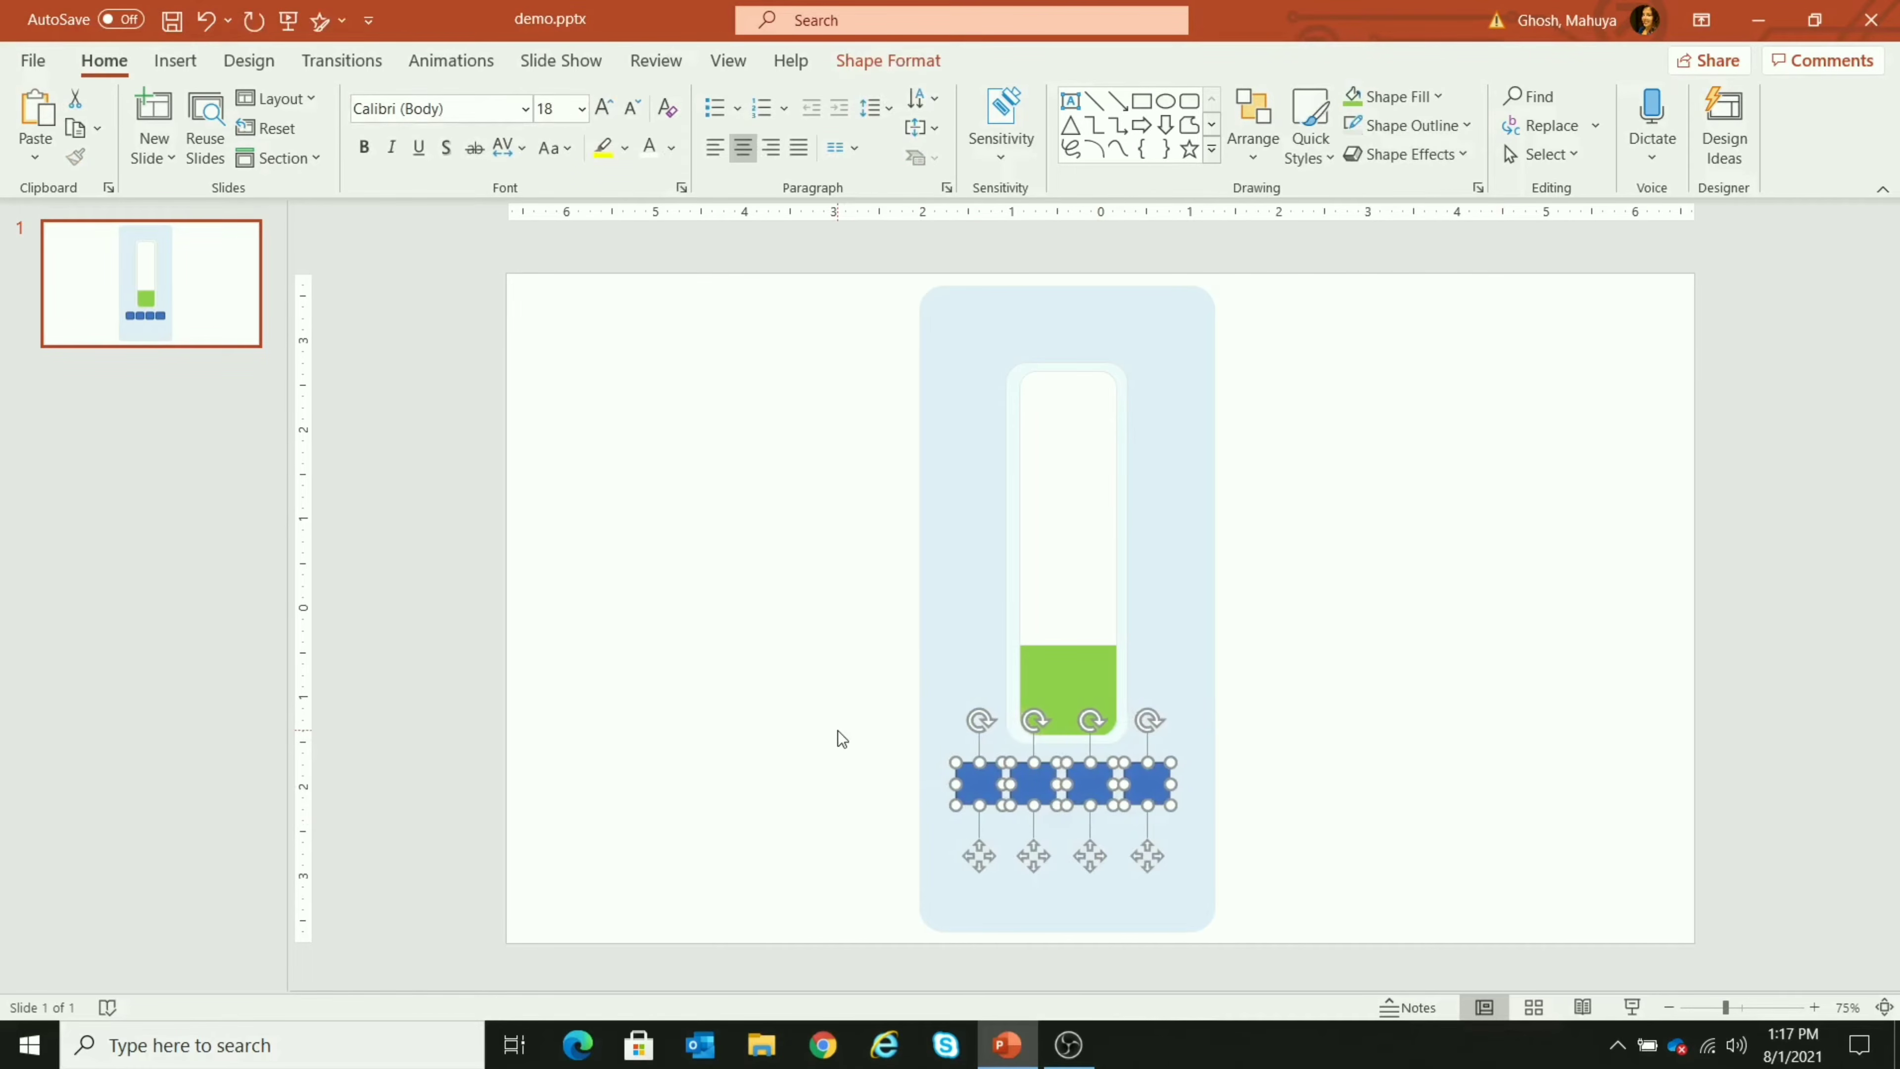
key(ctrl+Down)
key(ctrl+Down)
key(ctrl+Down)
key(ctrl+Down)
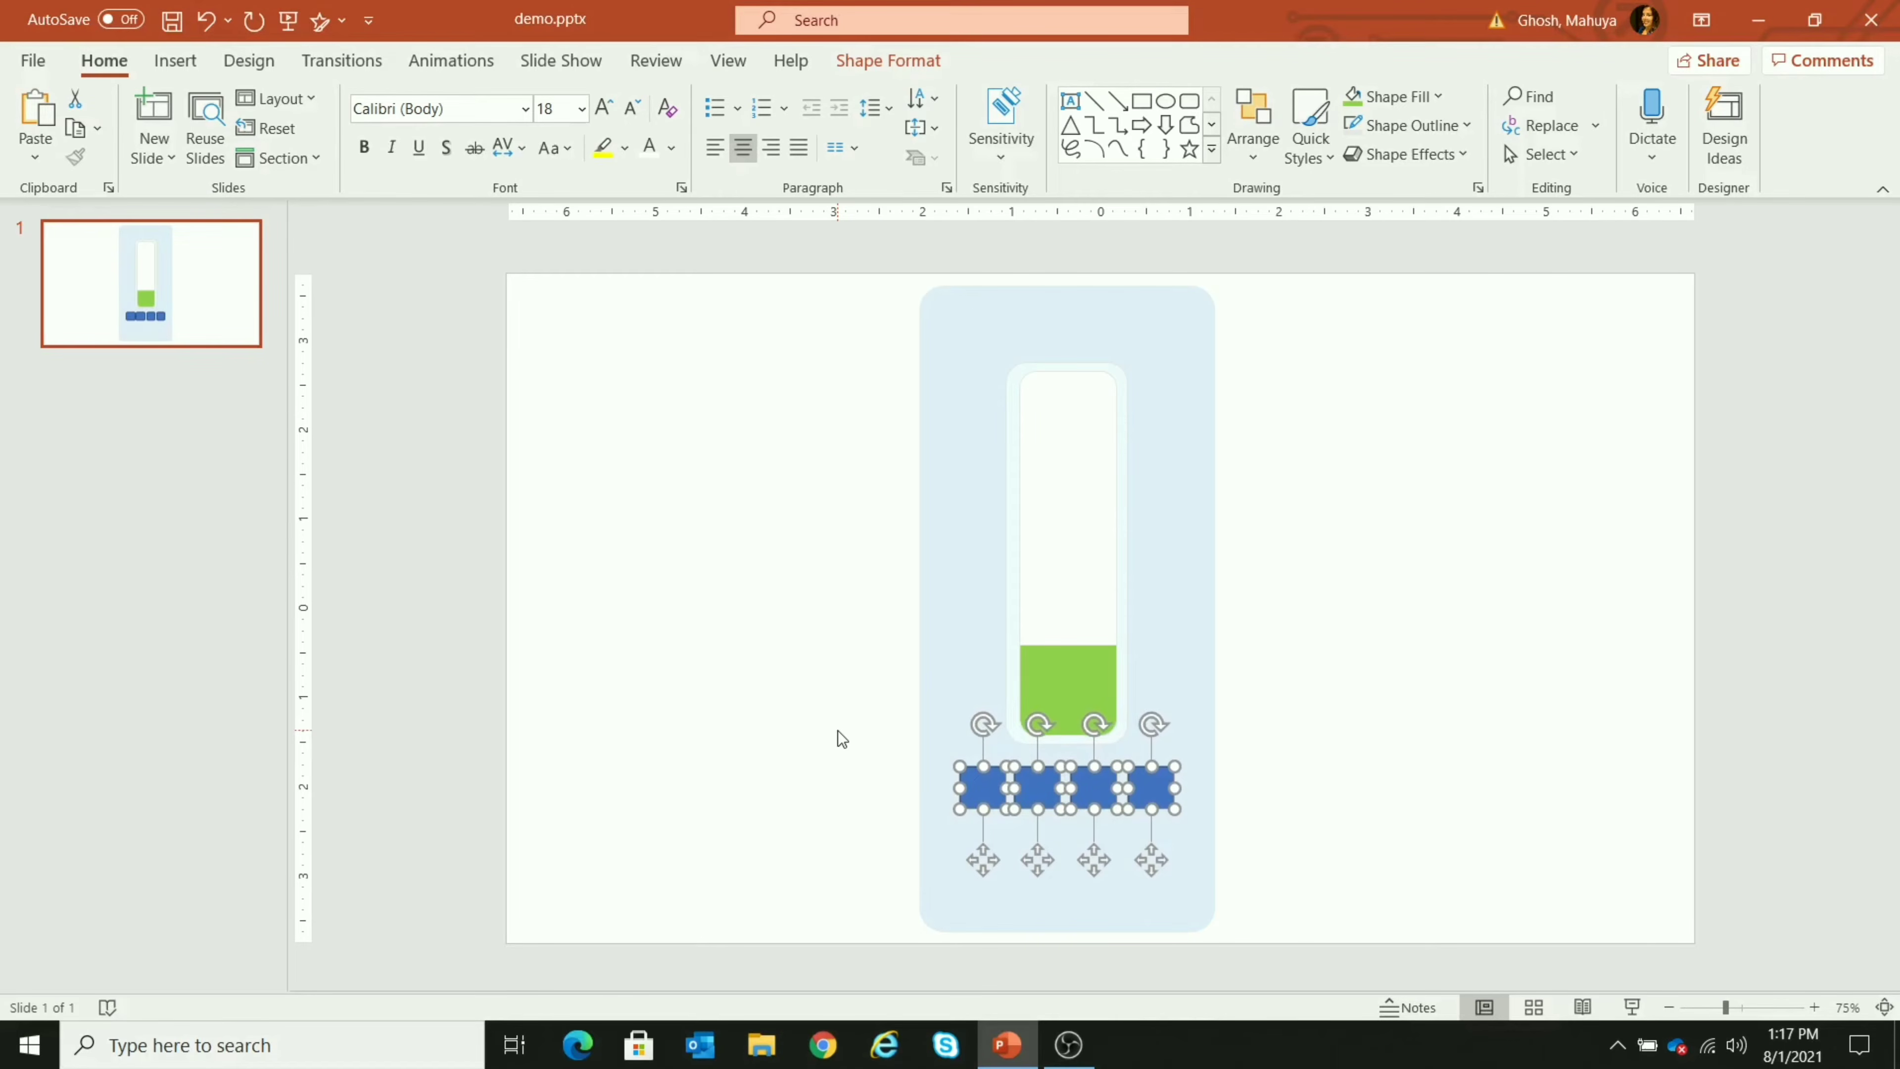
key(ctrl+g)
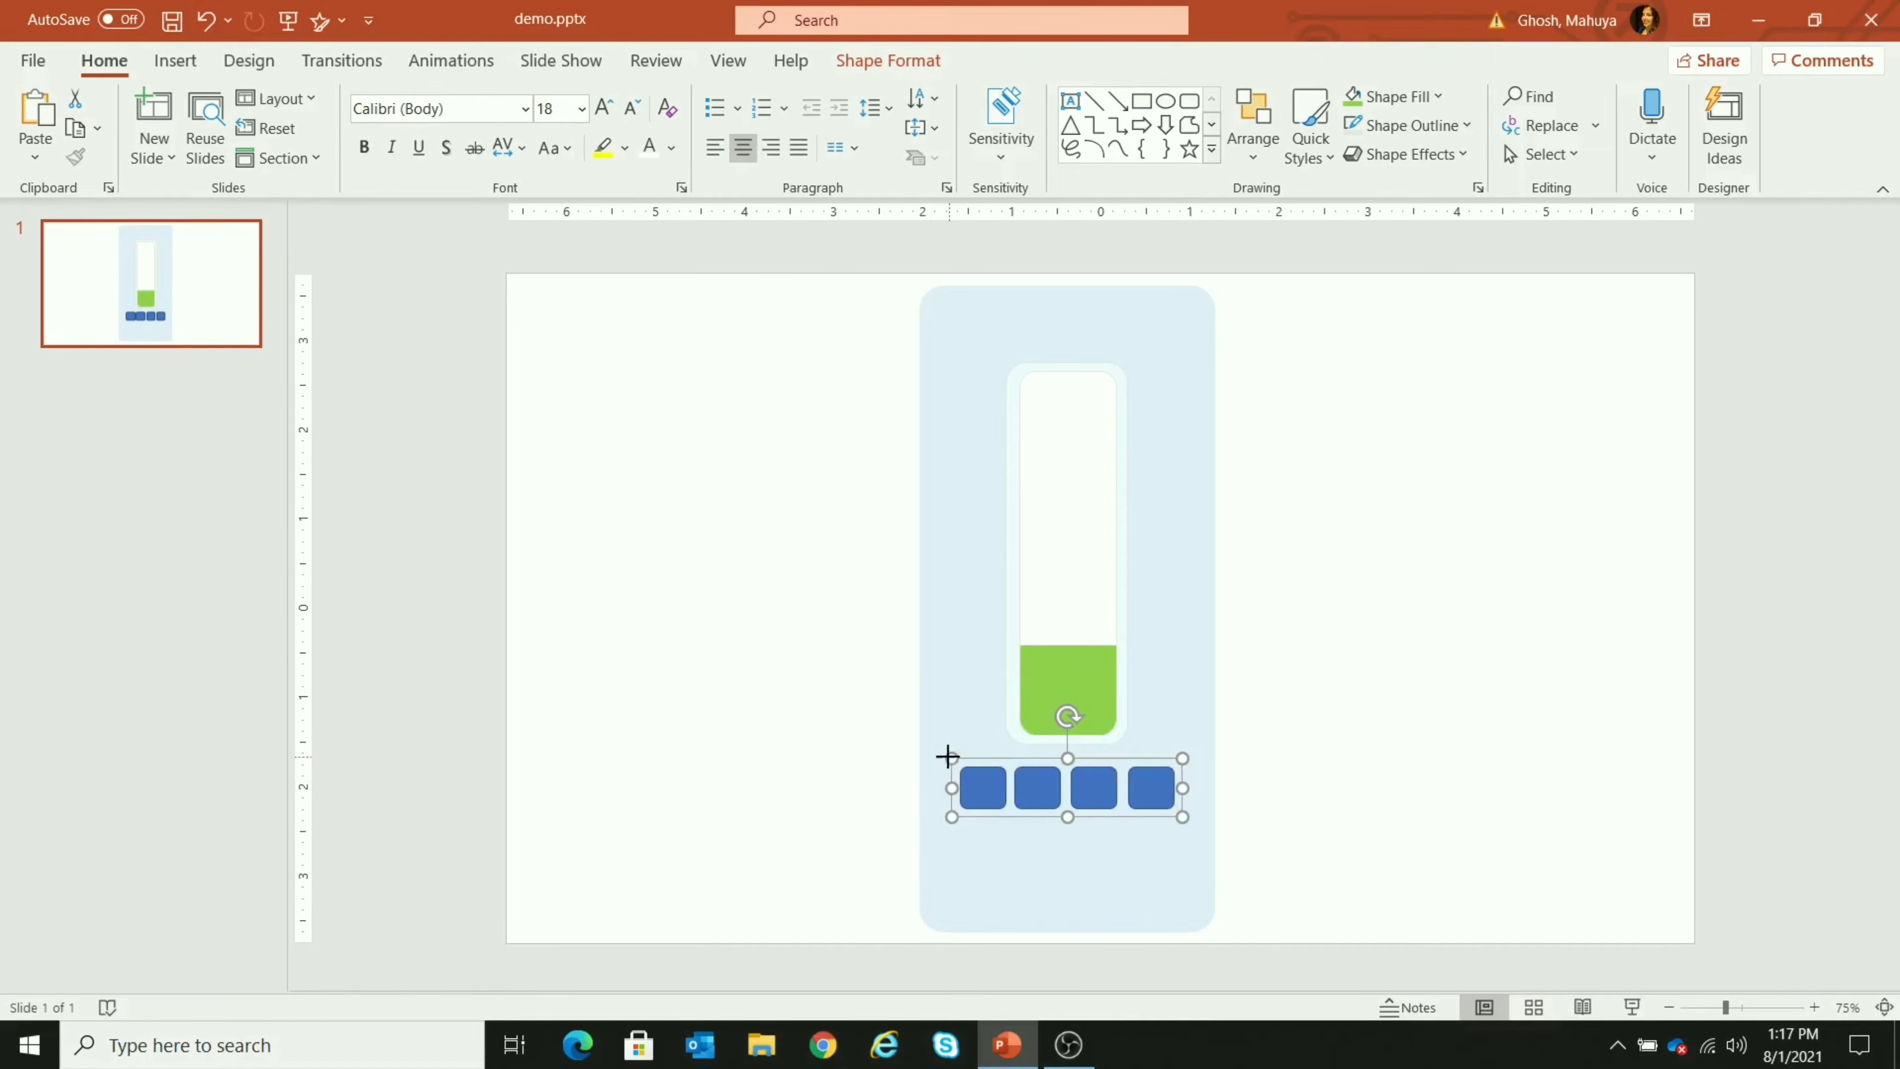
Stretch the grouped row of blocks on both sides to nearly the full width of the card
drag(947, 755, 964, 775)
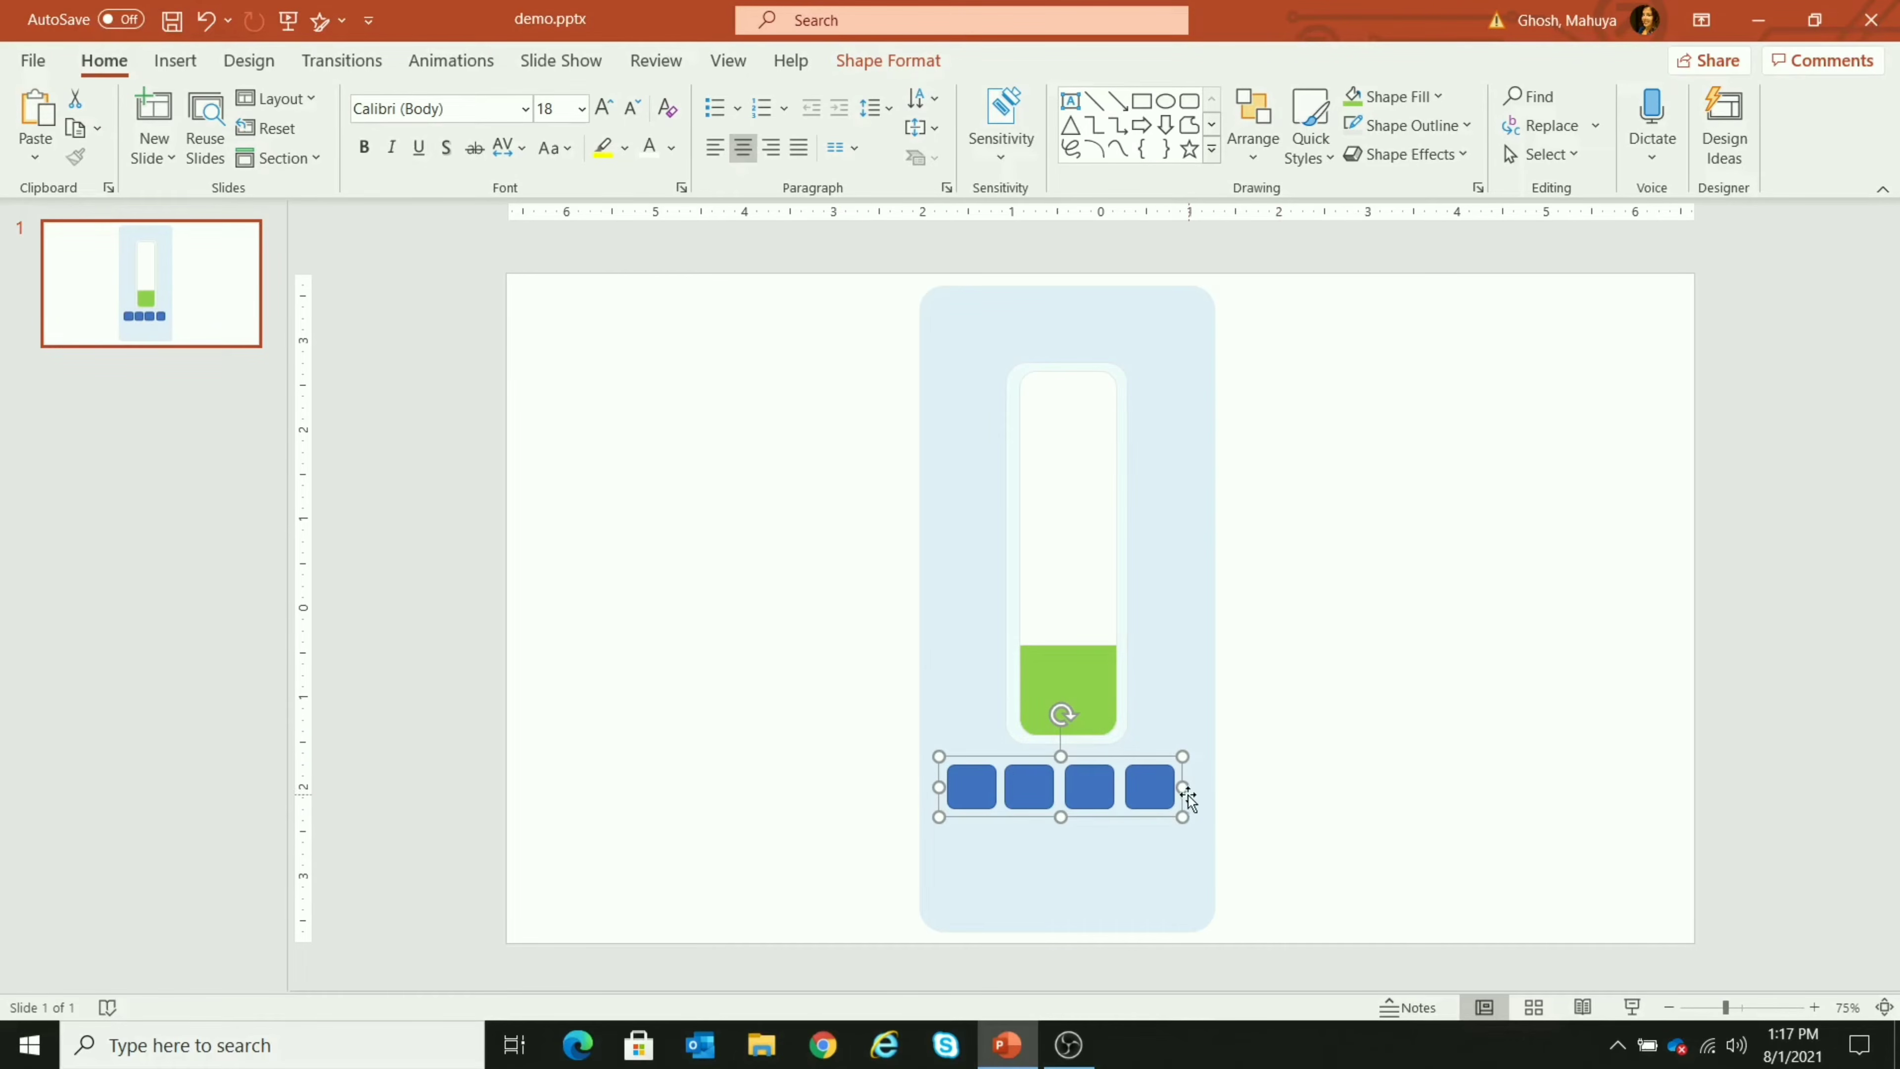
drag(1188, 792, 1207, 791)
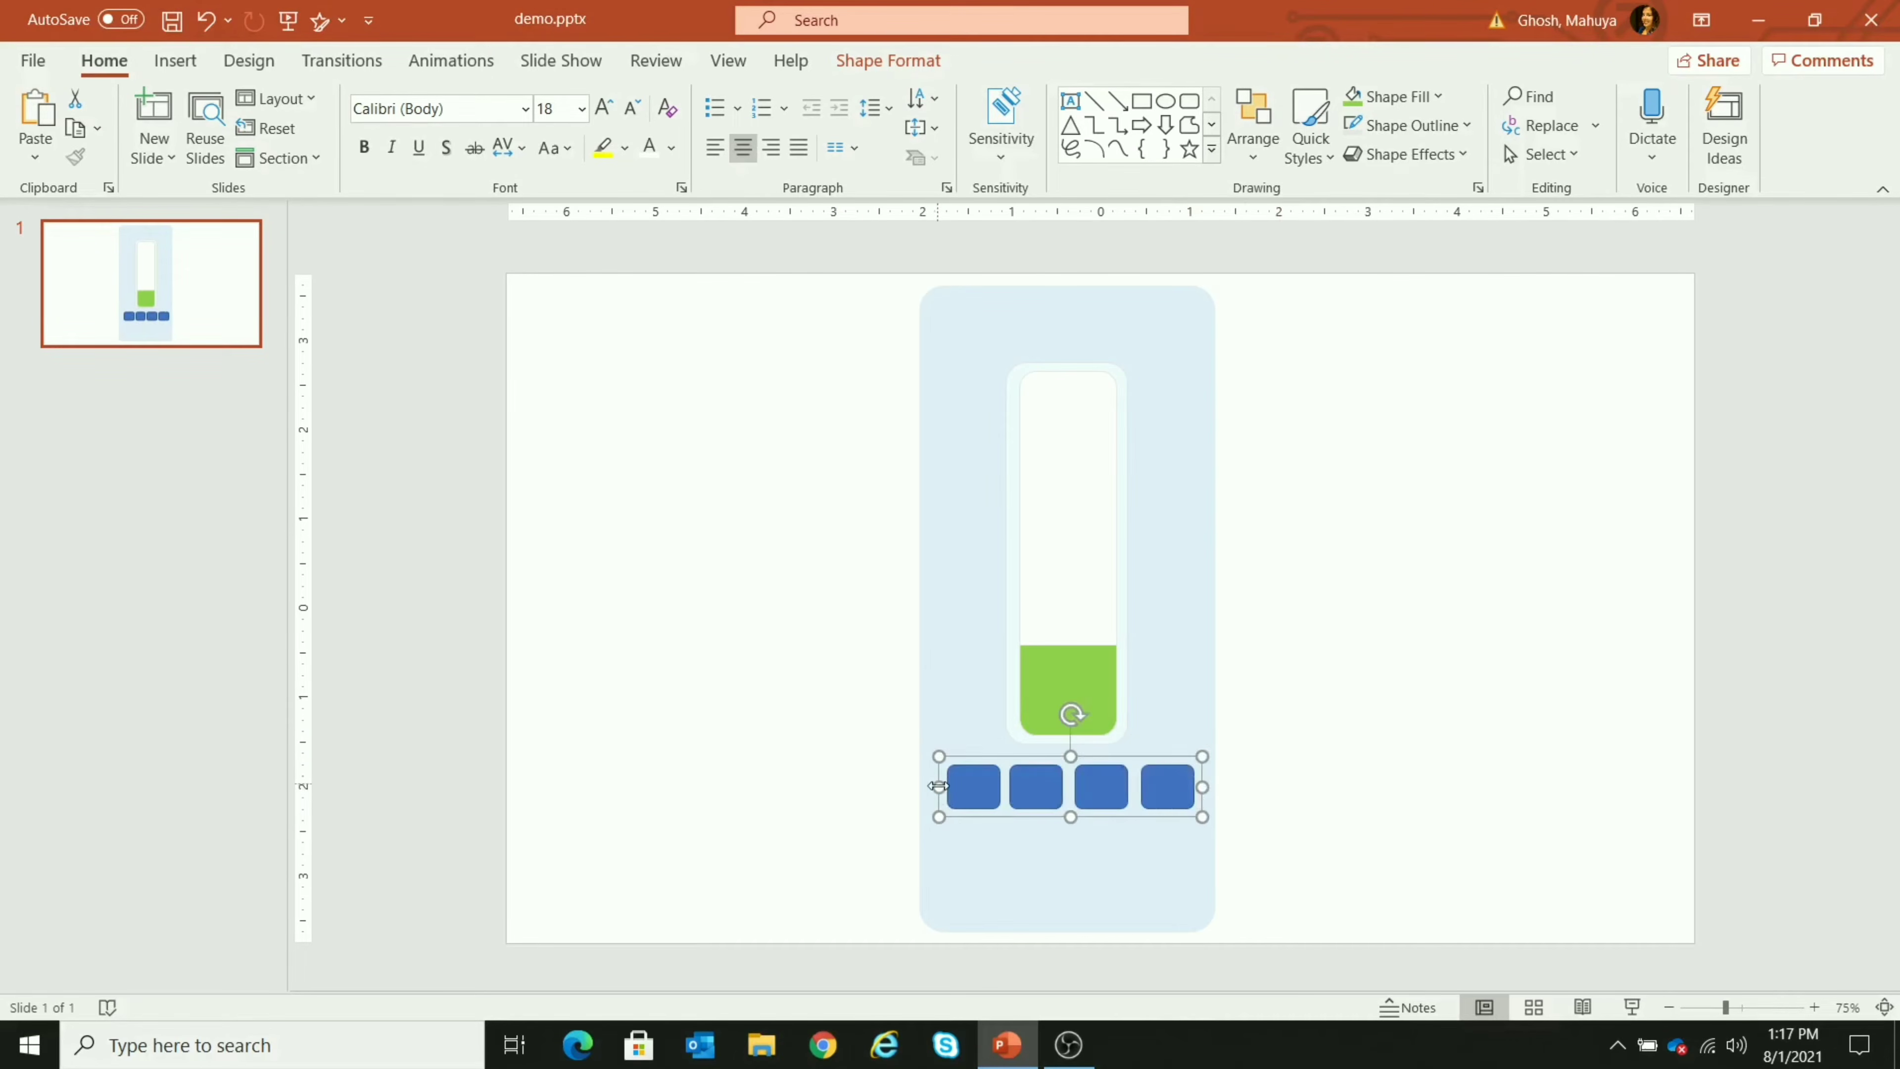
drag(938, 785, 920, 785)
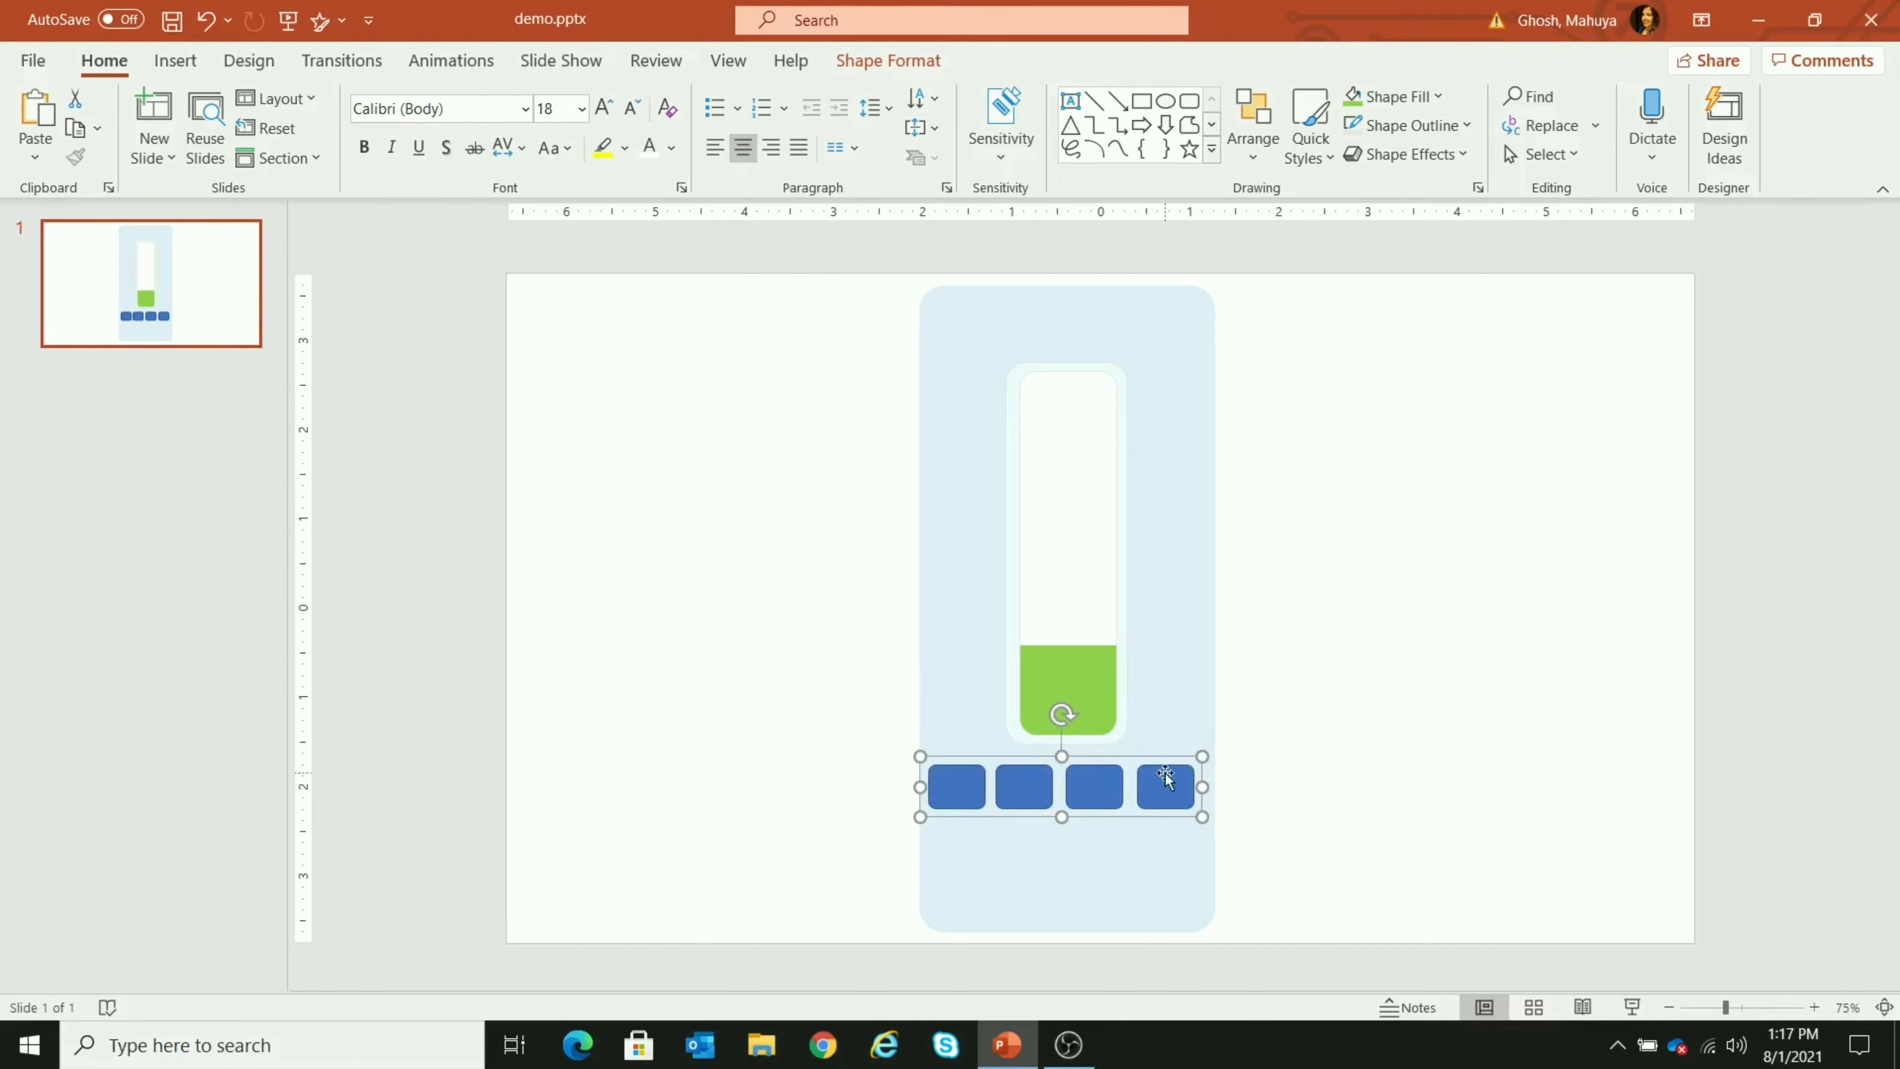
Nudge the widened row slightly right and up so that it is centred on the card just below the bar
key(ctrl+Right)
key(ctrl+Right)
key(ctrl+Right)
key(ctrl+Right)
key(ctrl+Up)
key(ctrl+Up)
key(ctrl+Up)
key(ctrl+Up)
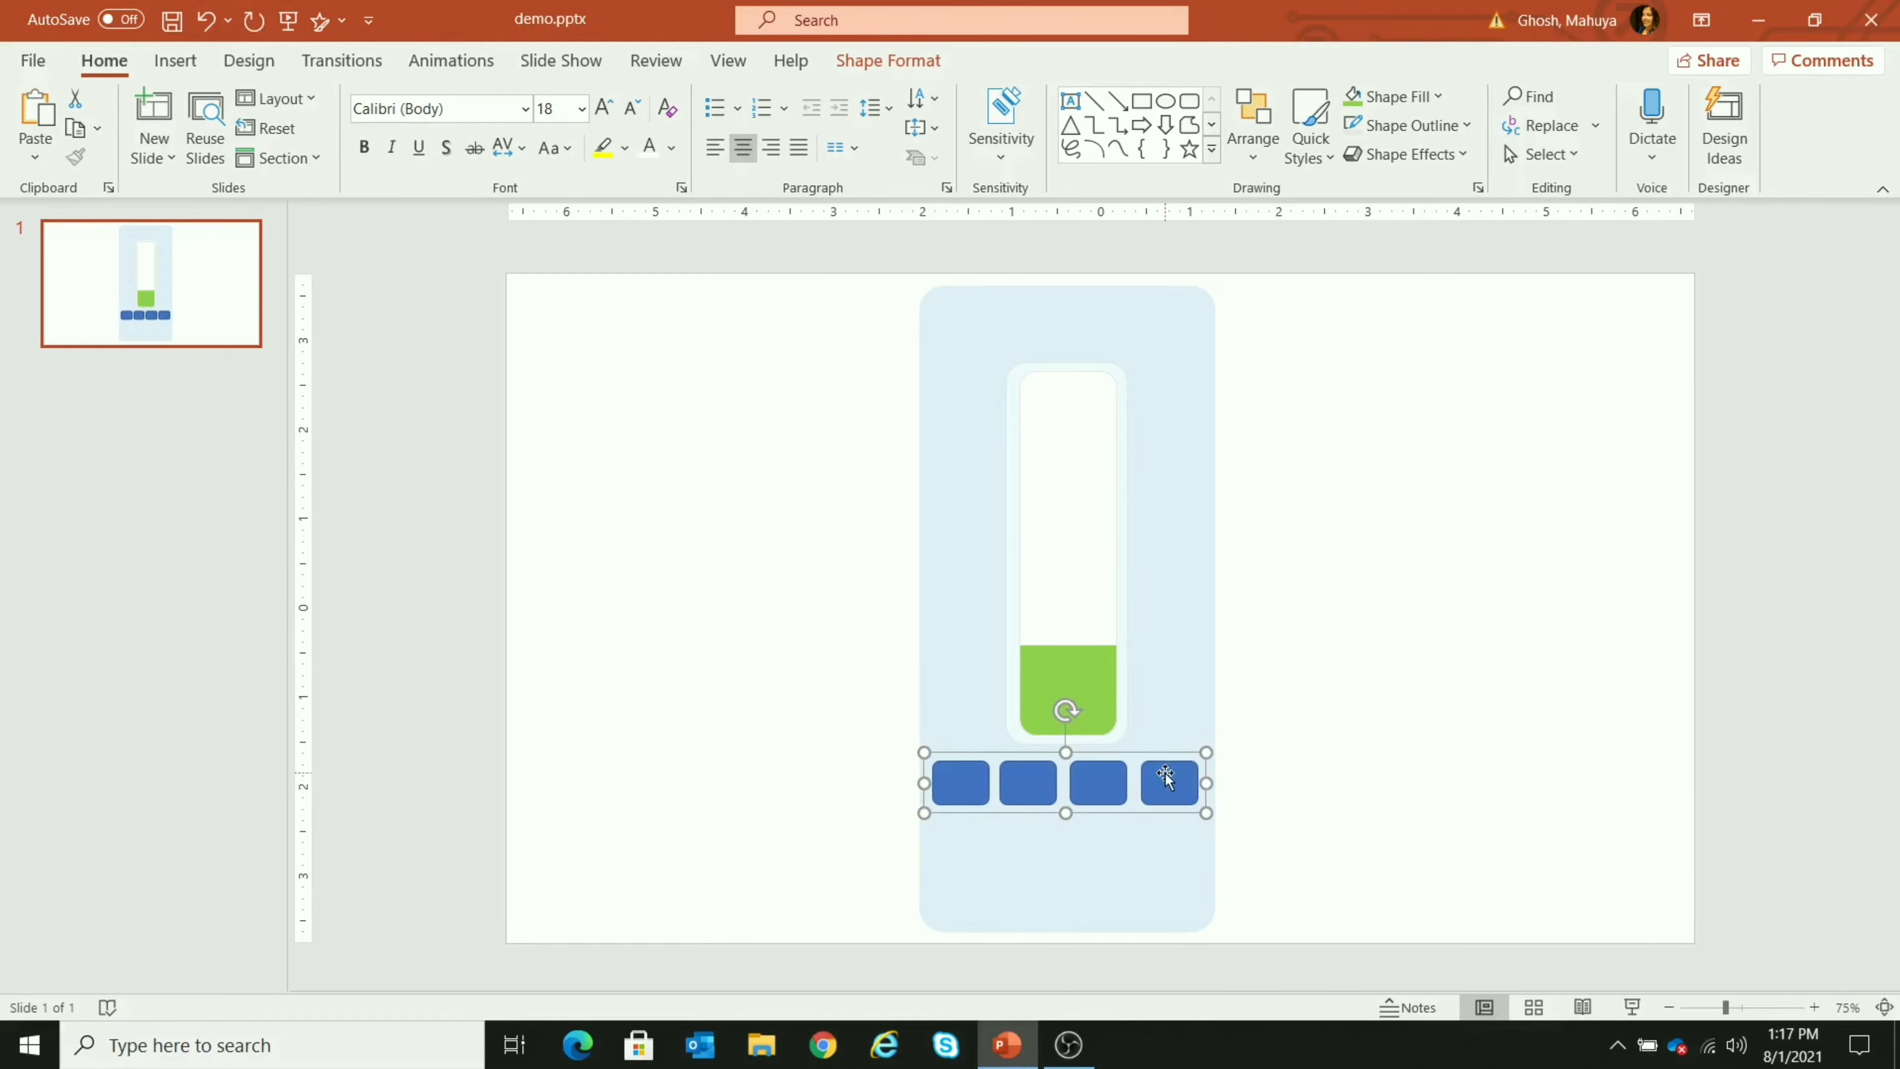
key(ctrl+Up)
key(ctrl+Right)
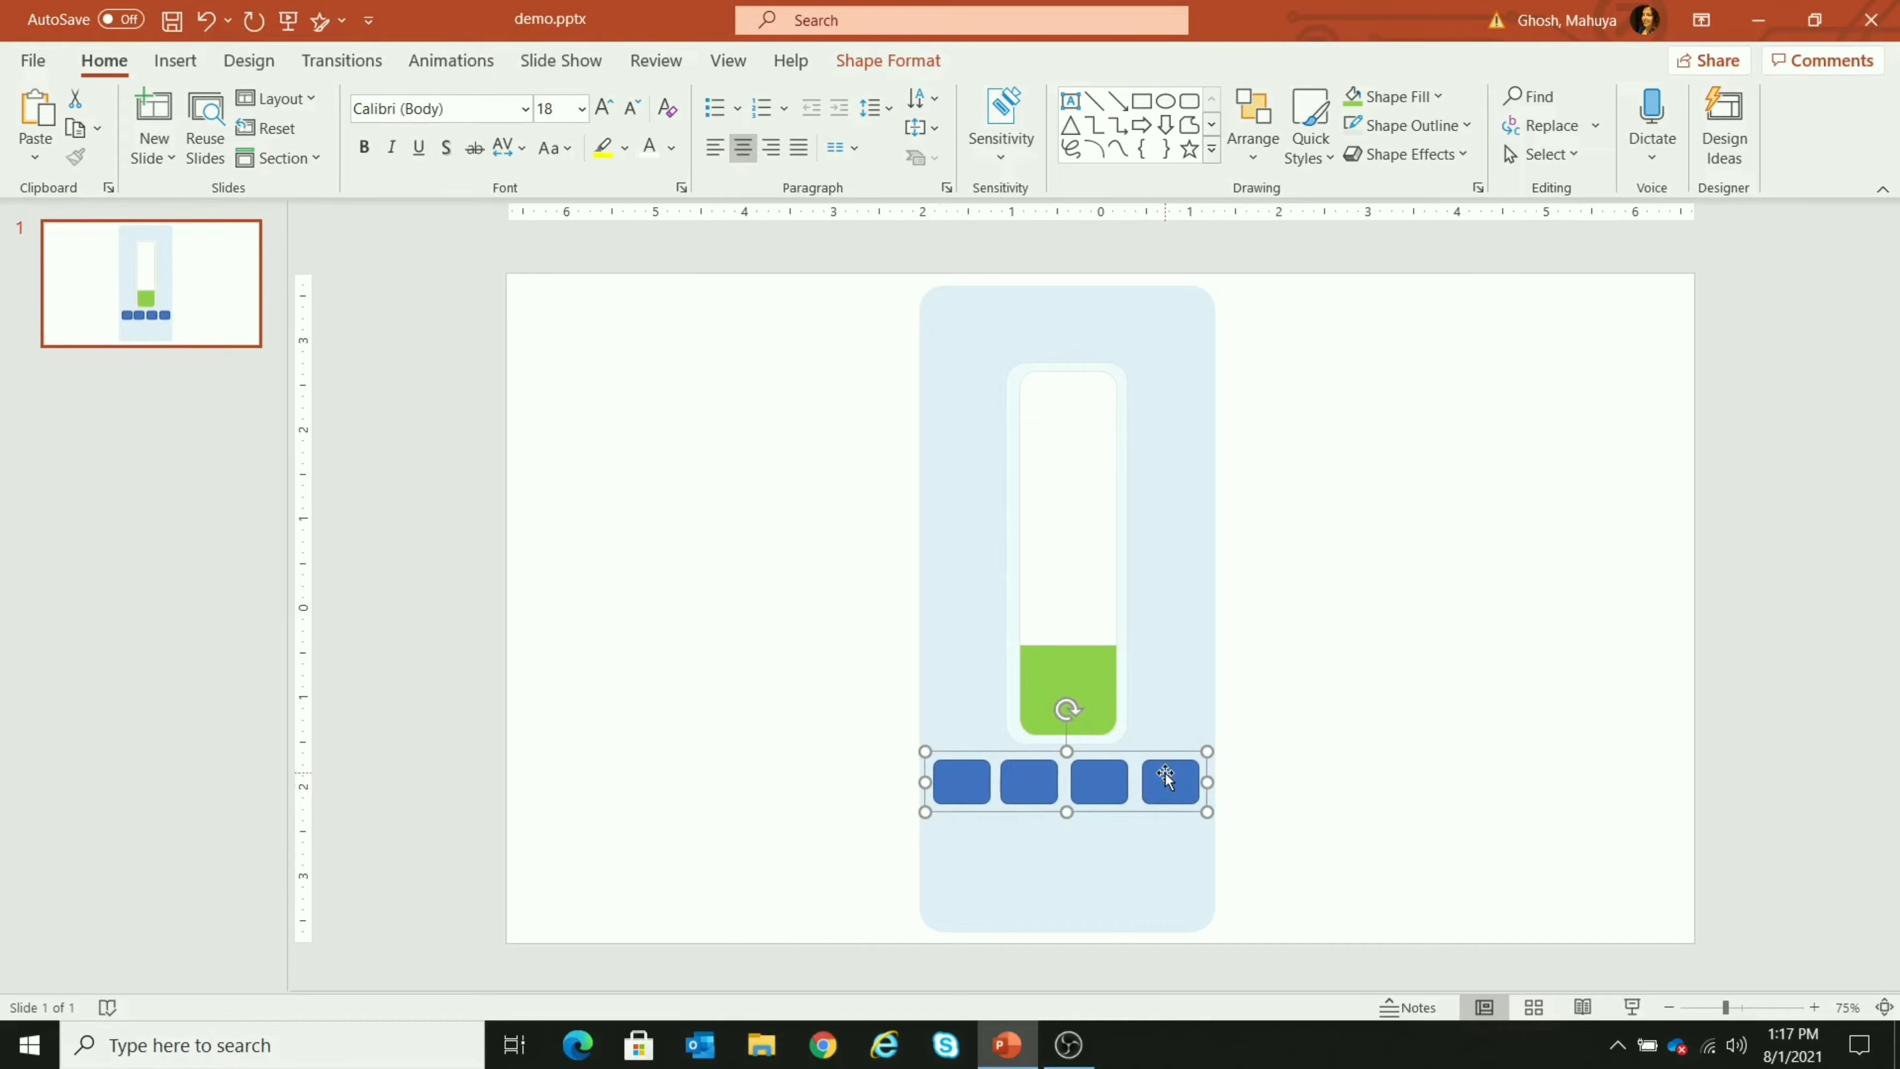
Duplicate the row of blocks twice and line up the copies beneath it as a three-row keypad
drag(1165, 772, 1156, 814)
key(ctrl+z)
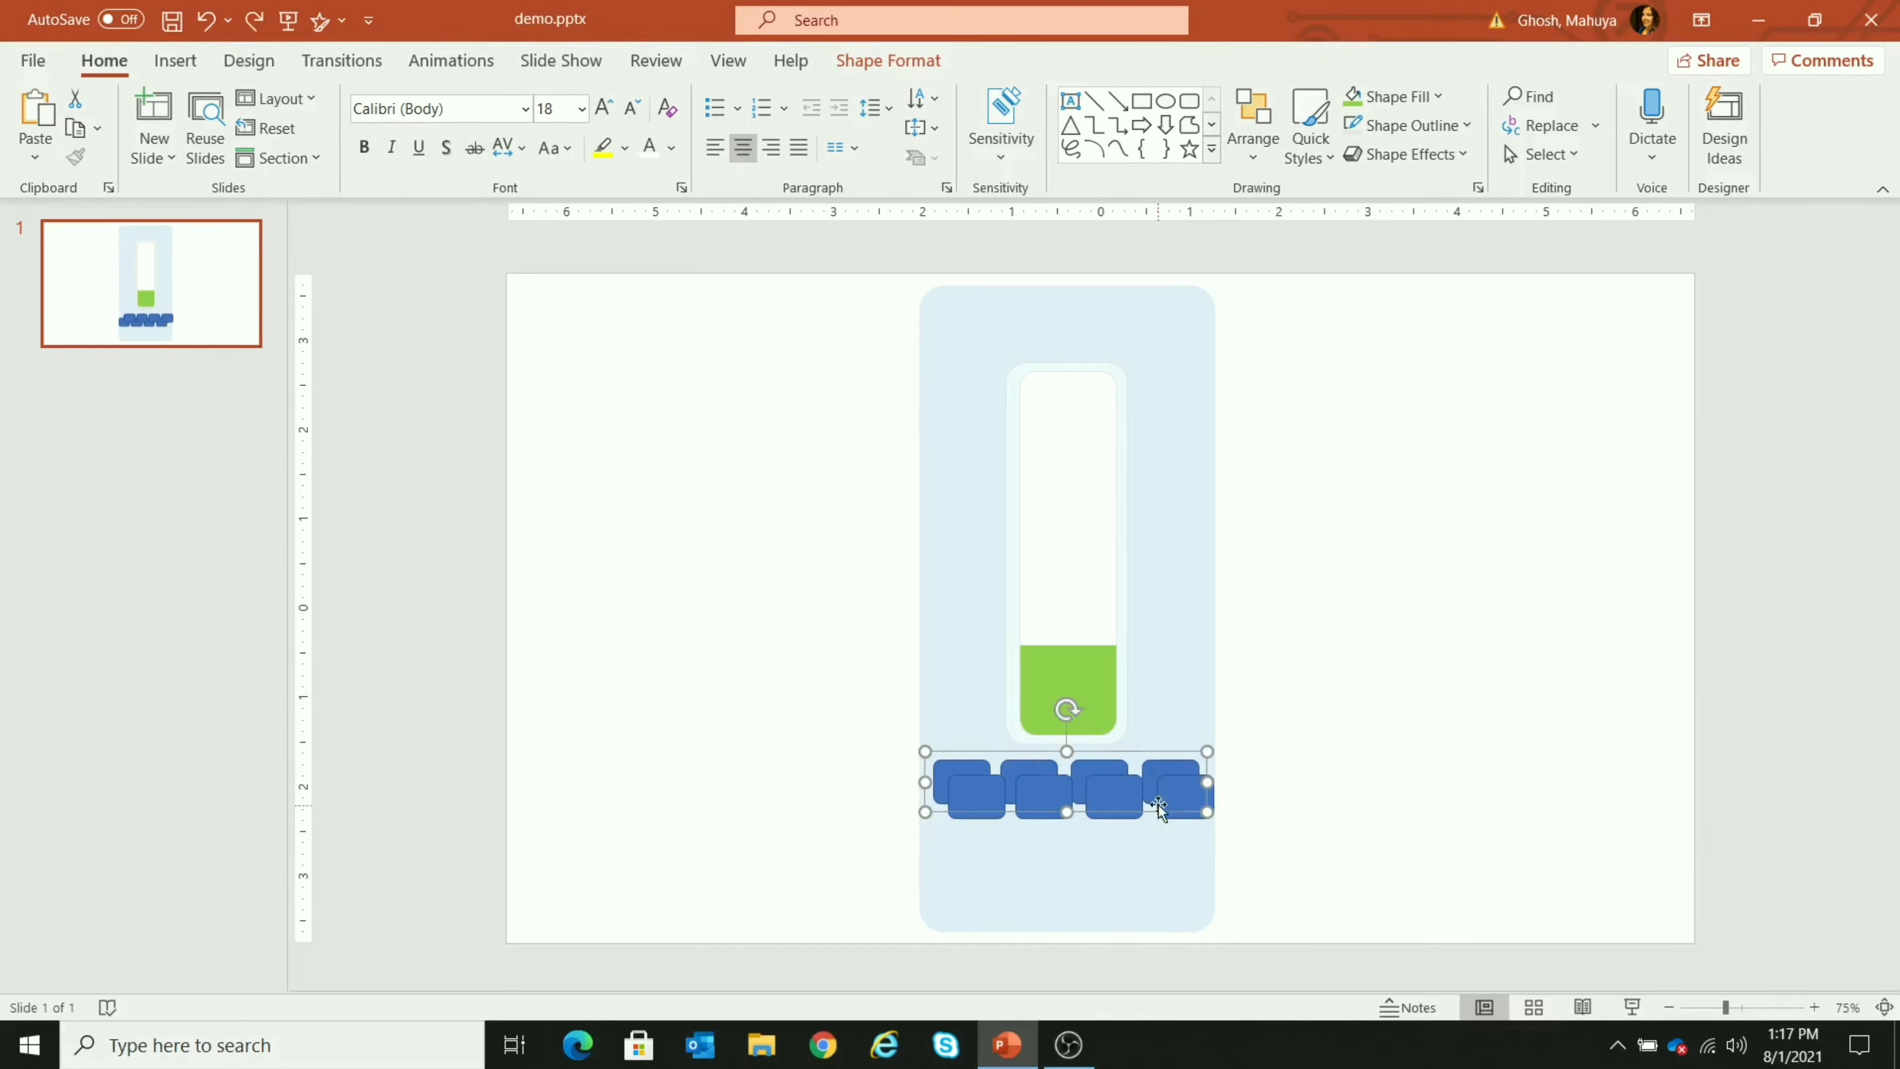
click(1151, 786)
click(1404, 804)
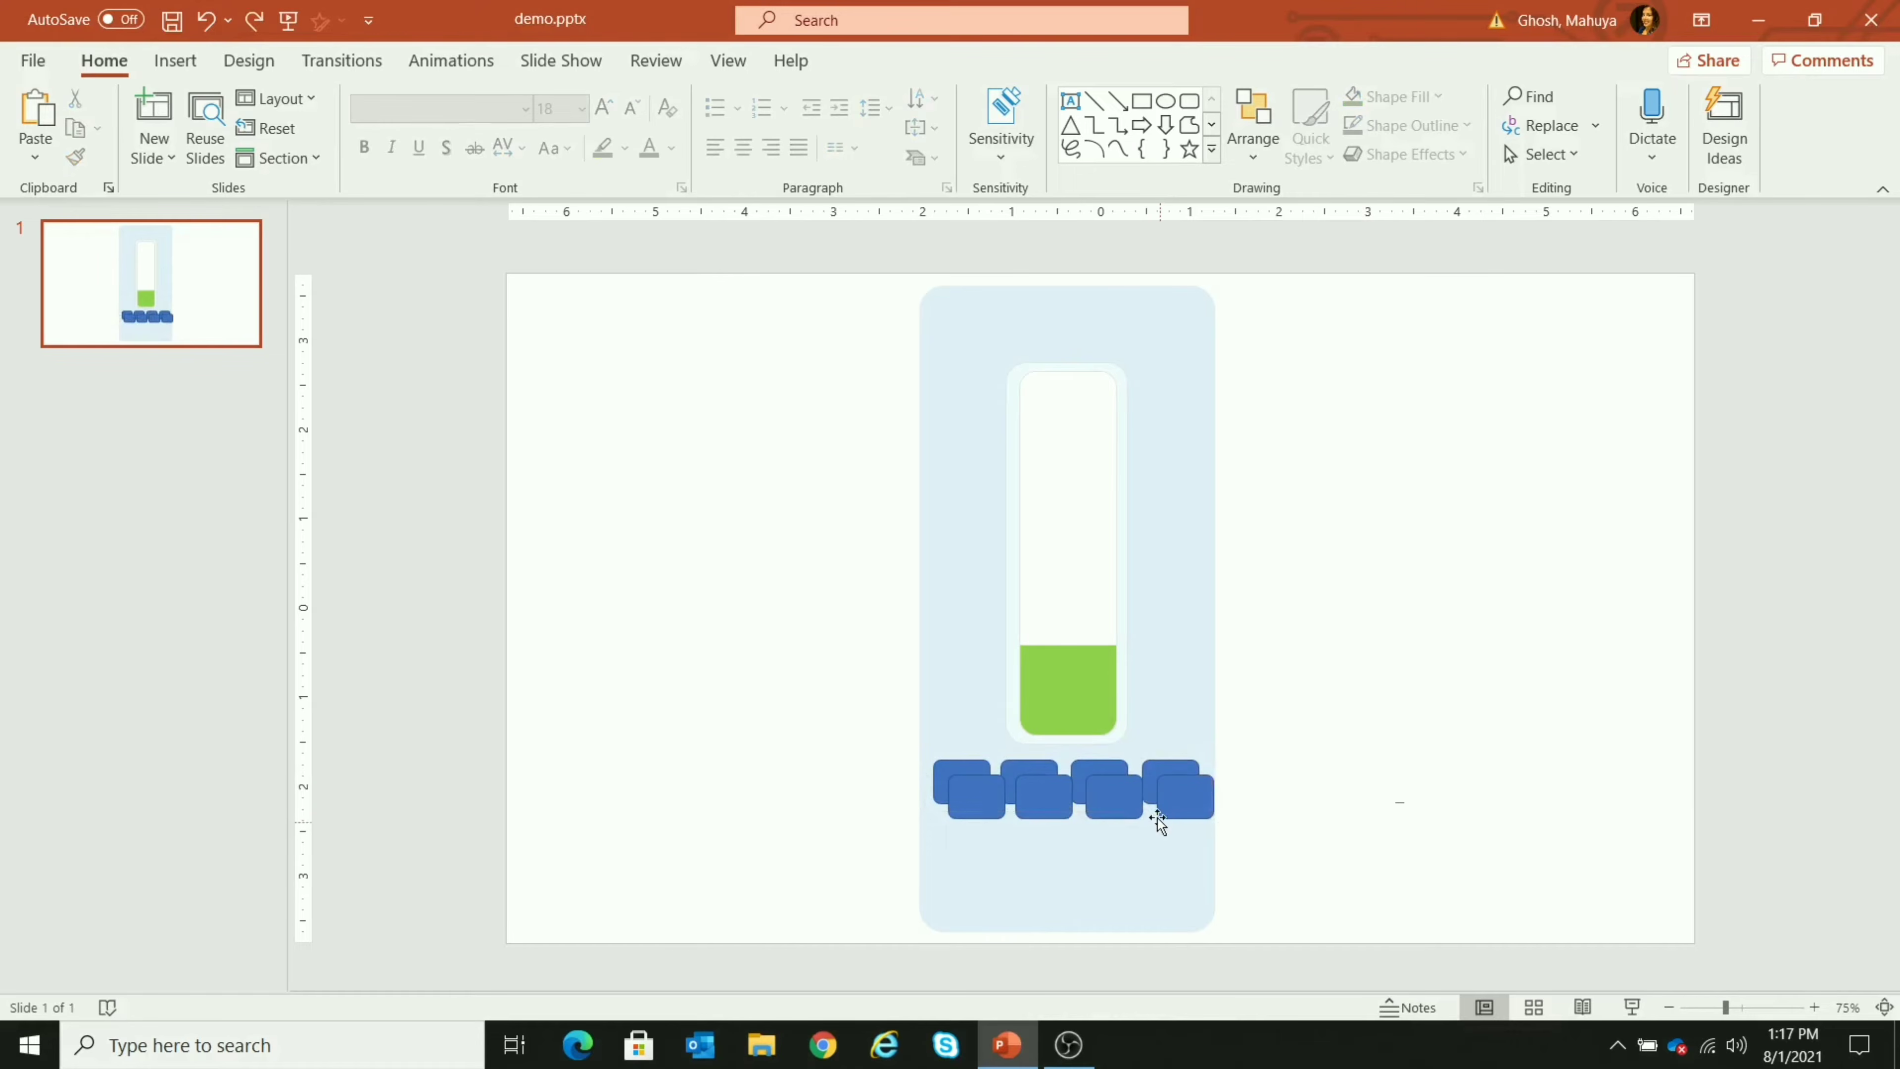
click(1159, 810)
drag(1141, 776, 1140, 856)
key(ctrl+v)
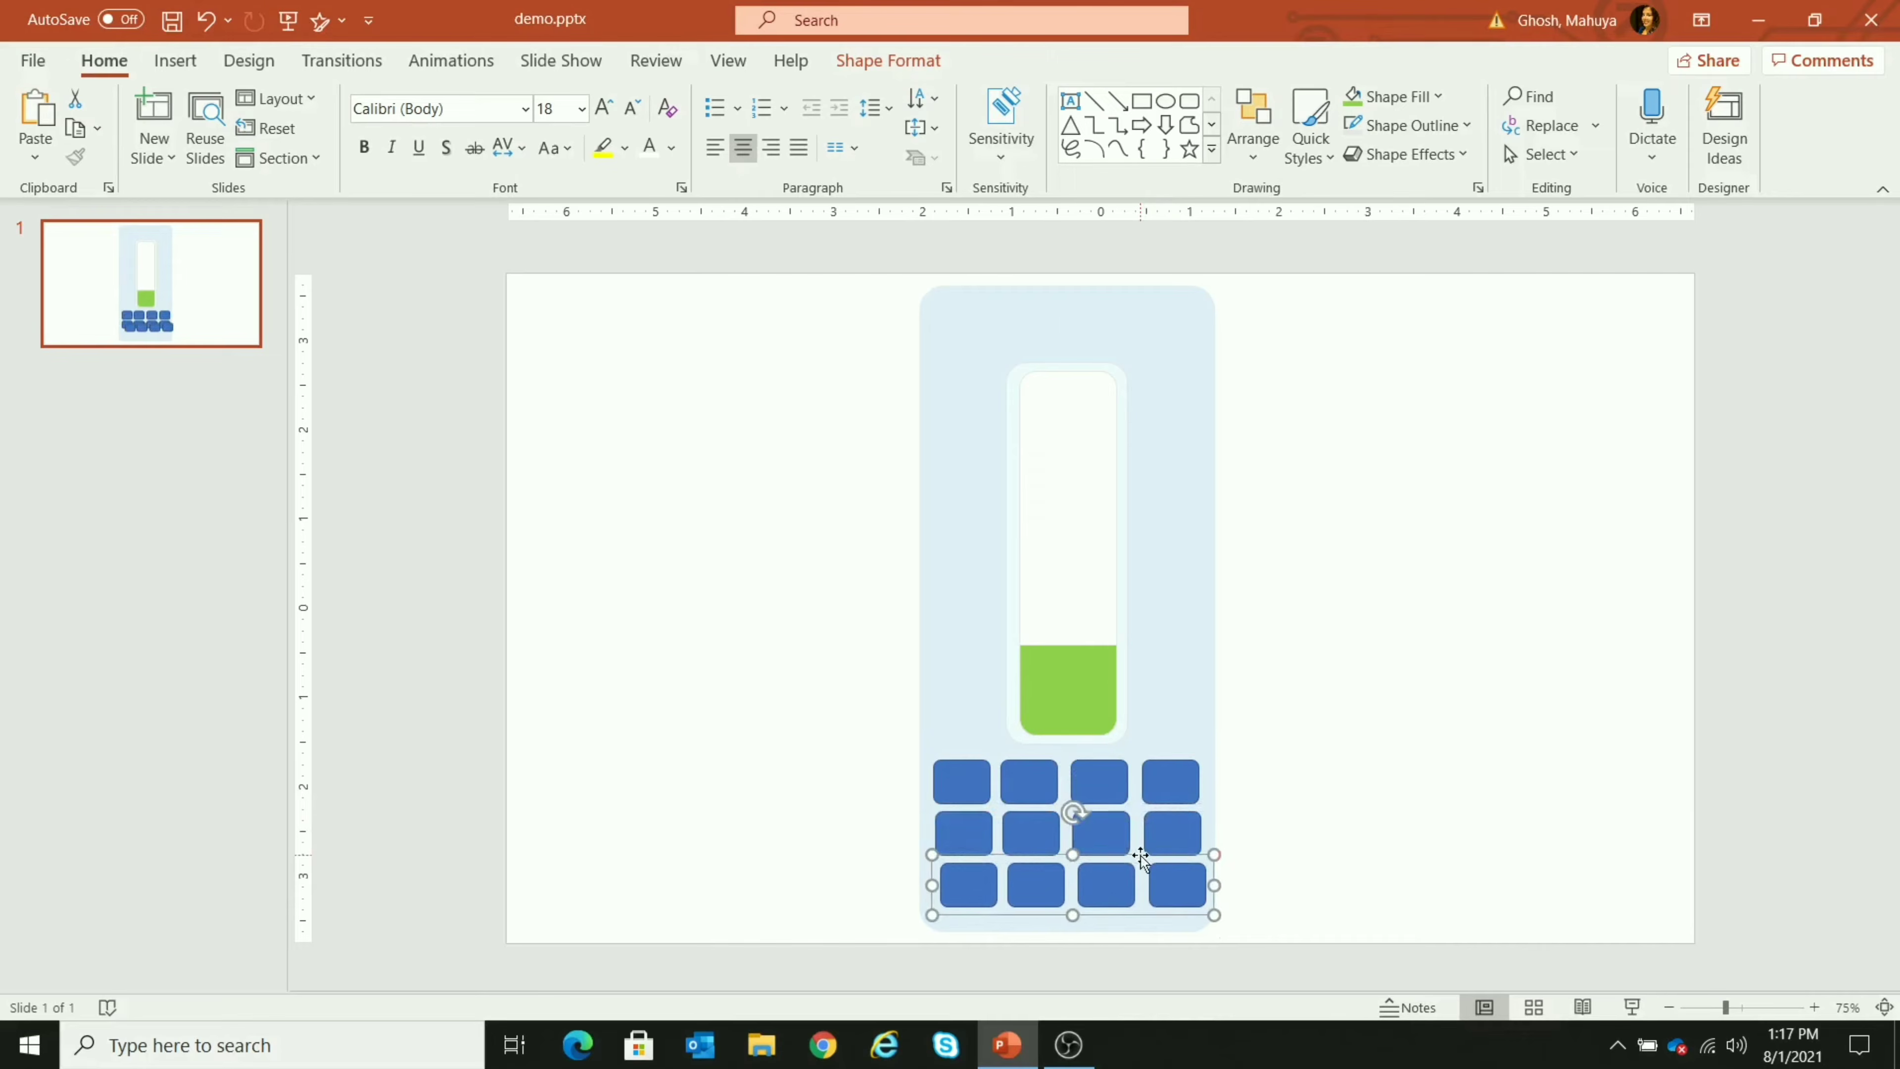
key(ctrl+Right)
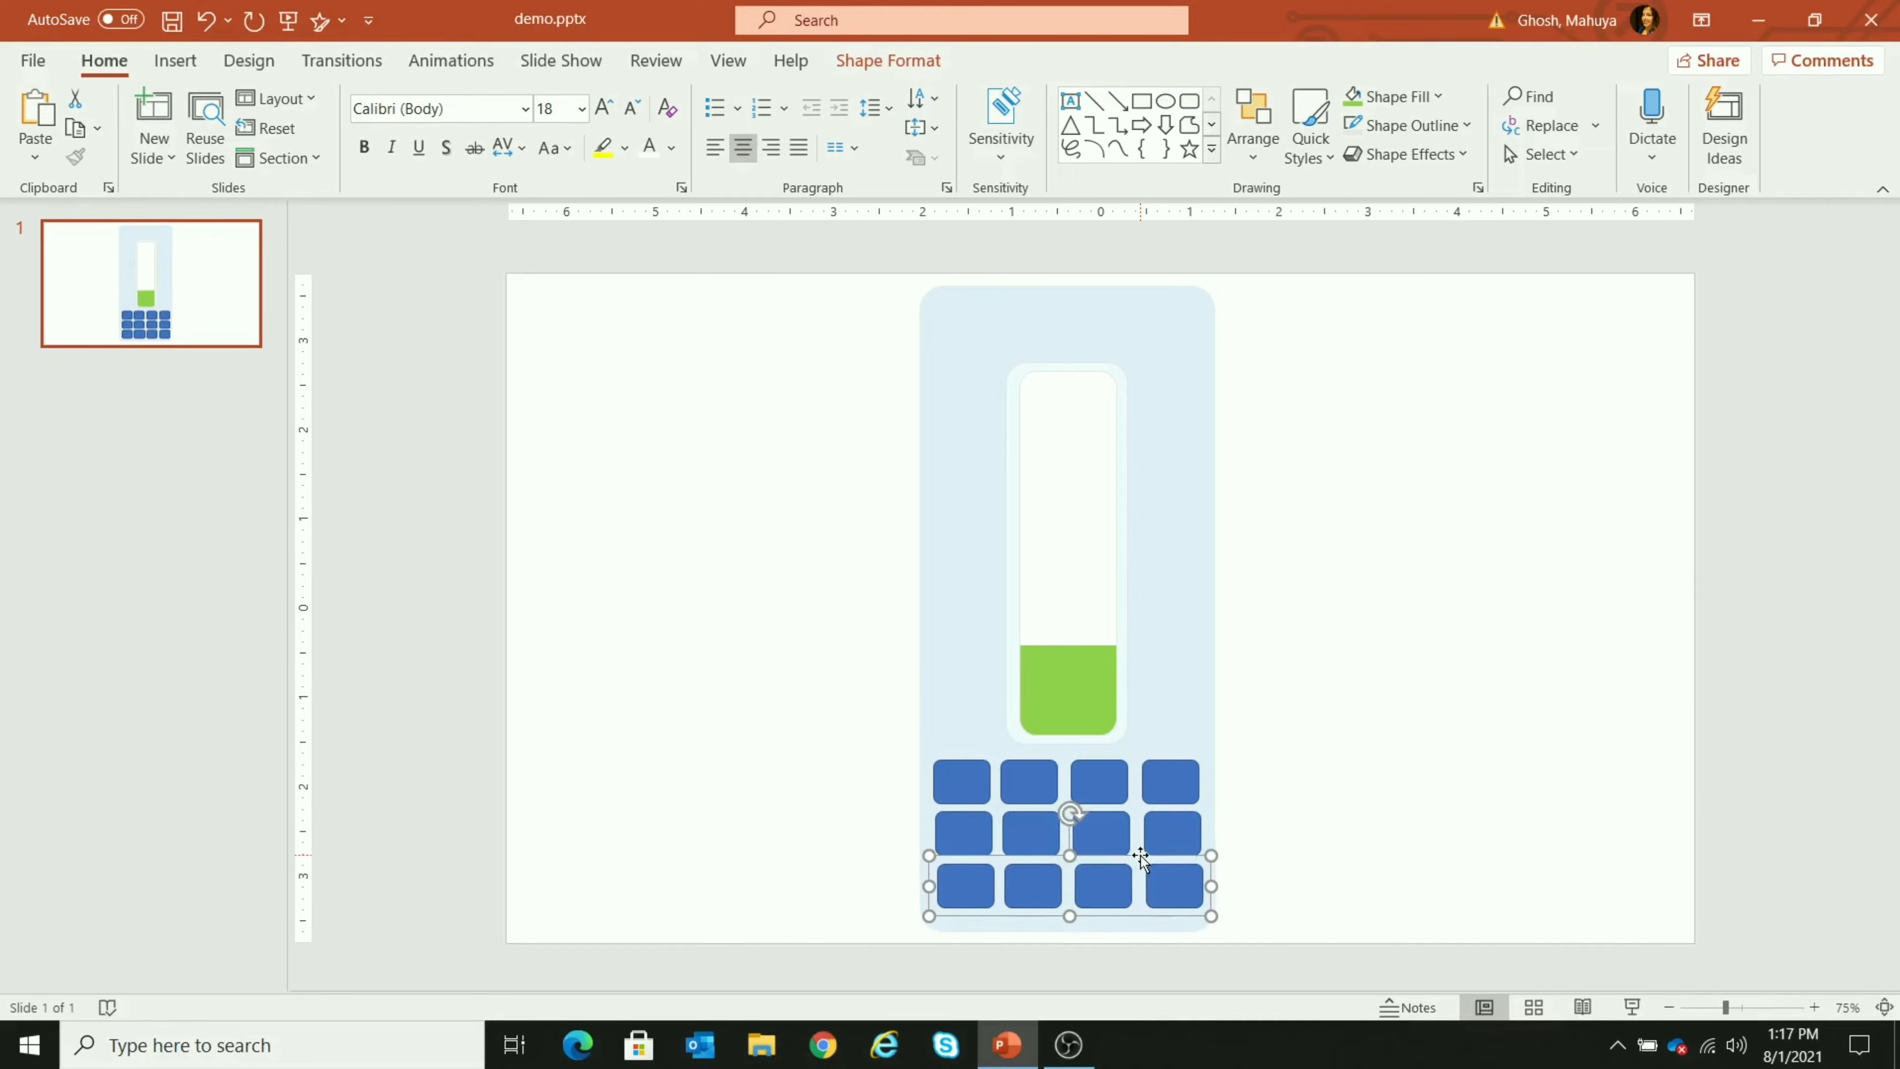
key(ctrl+Left)
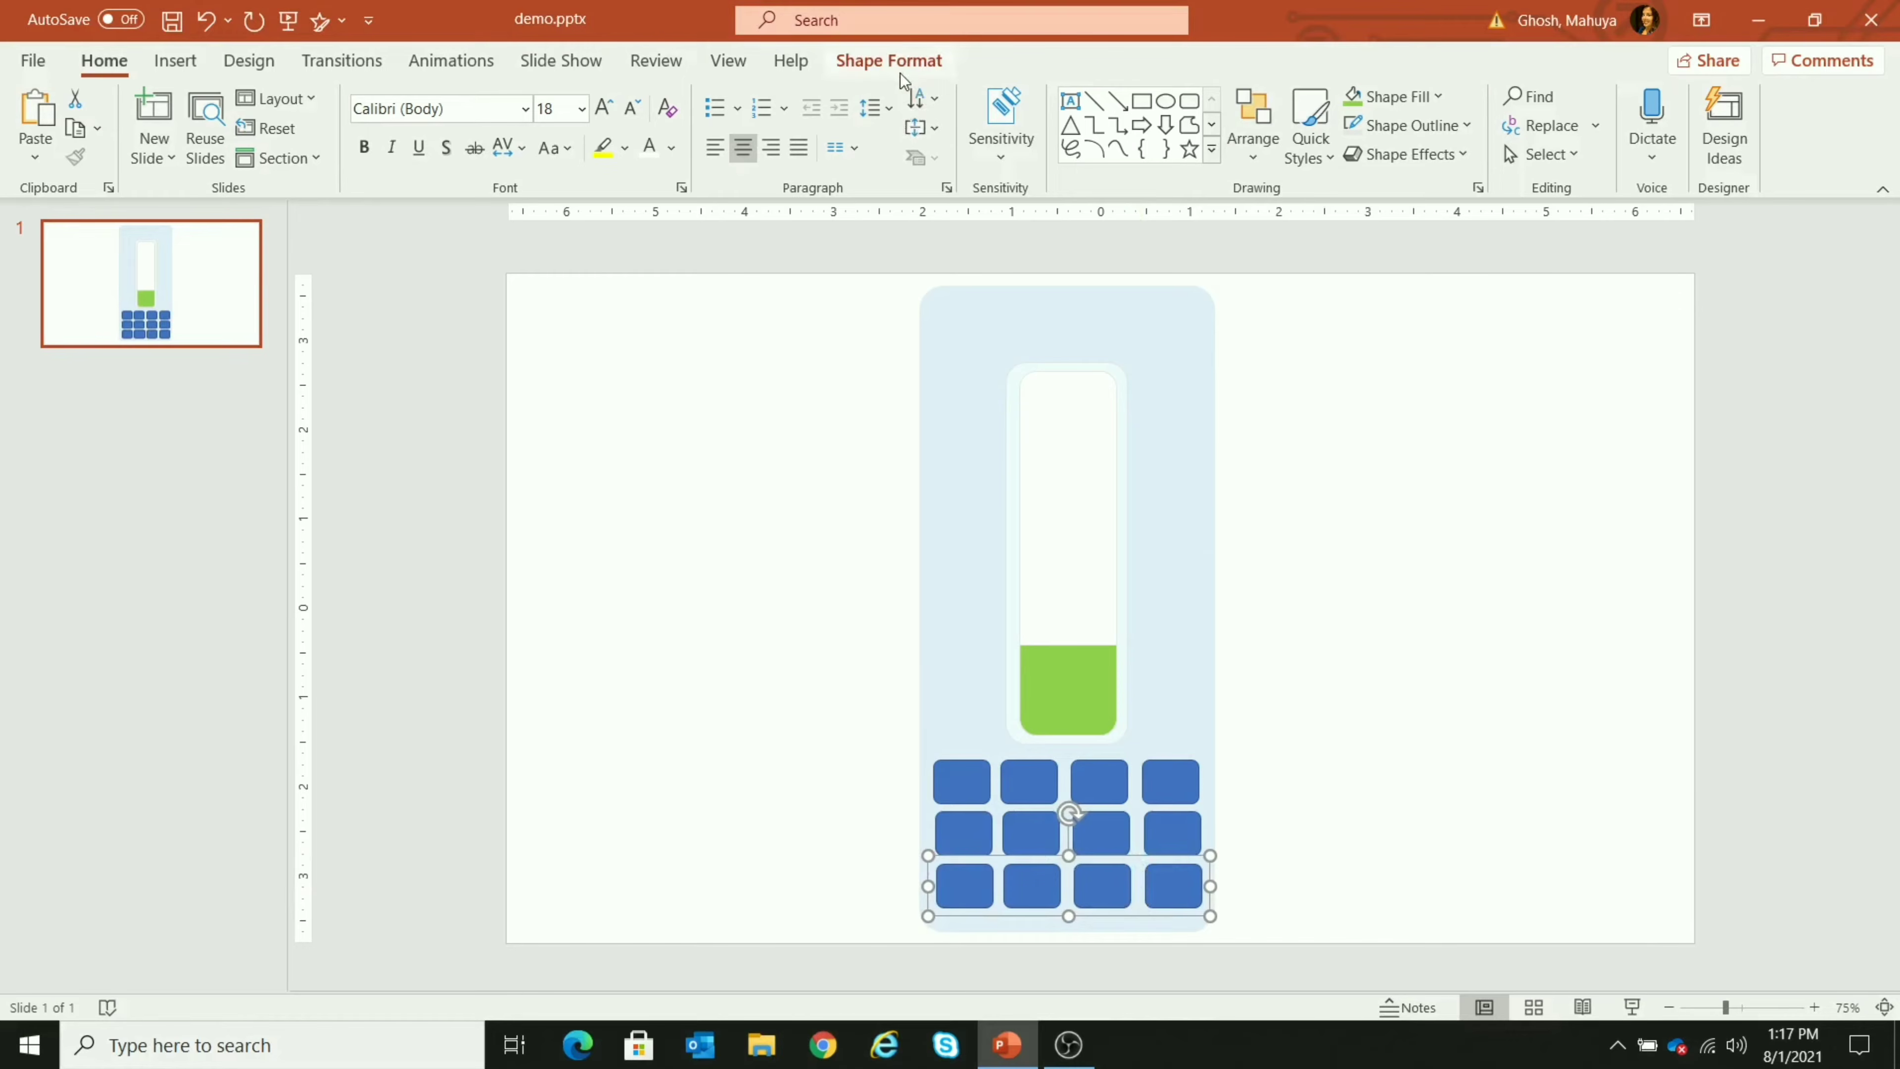
Ungroup the bottom row of blocks
right_click(1175, 889)
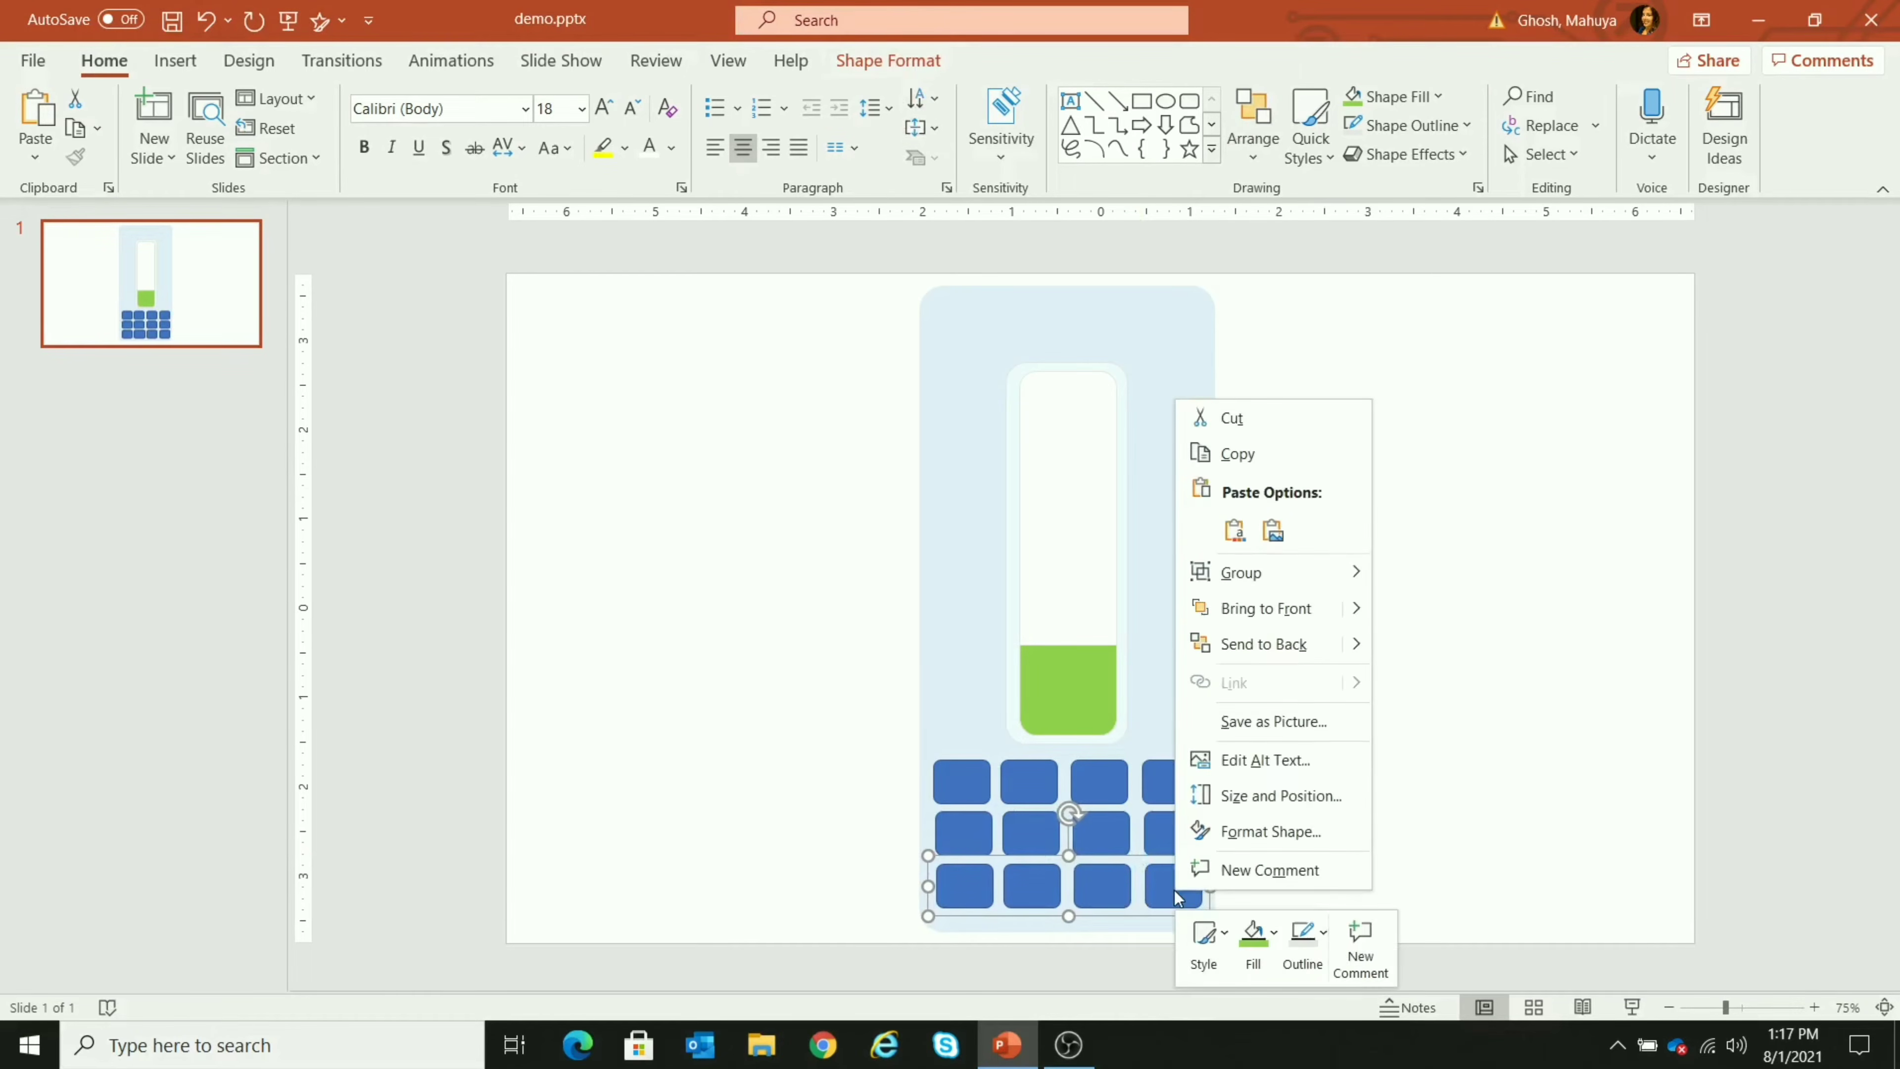
mouse_move(1368, 608)
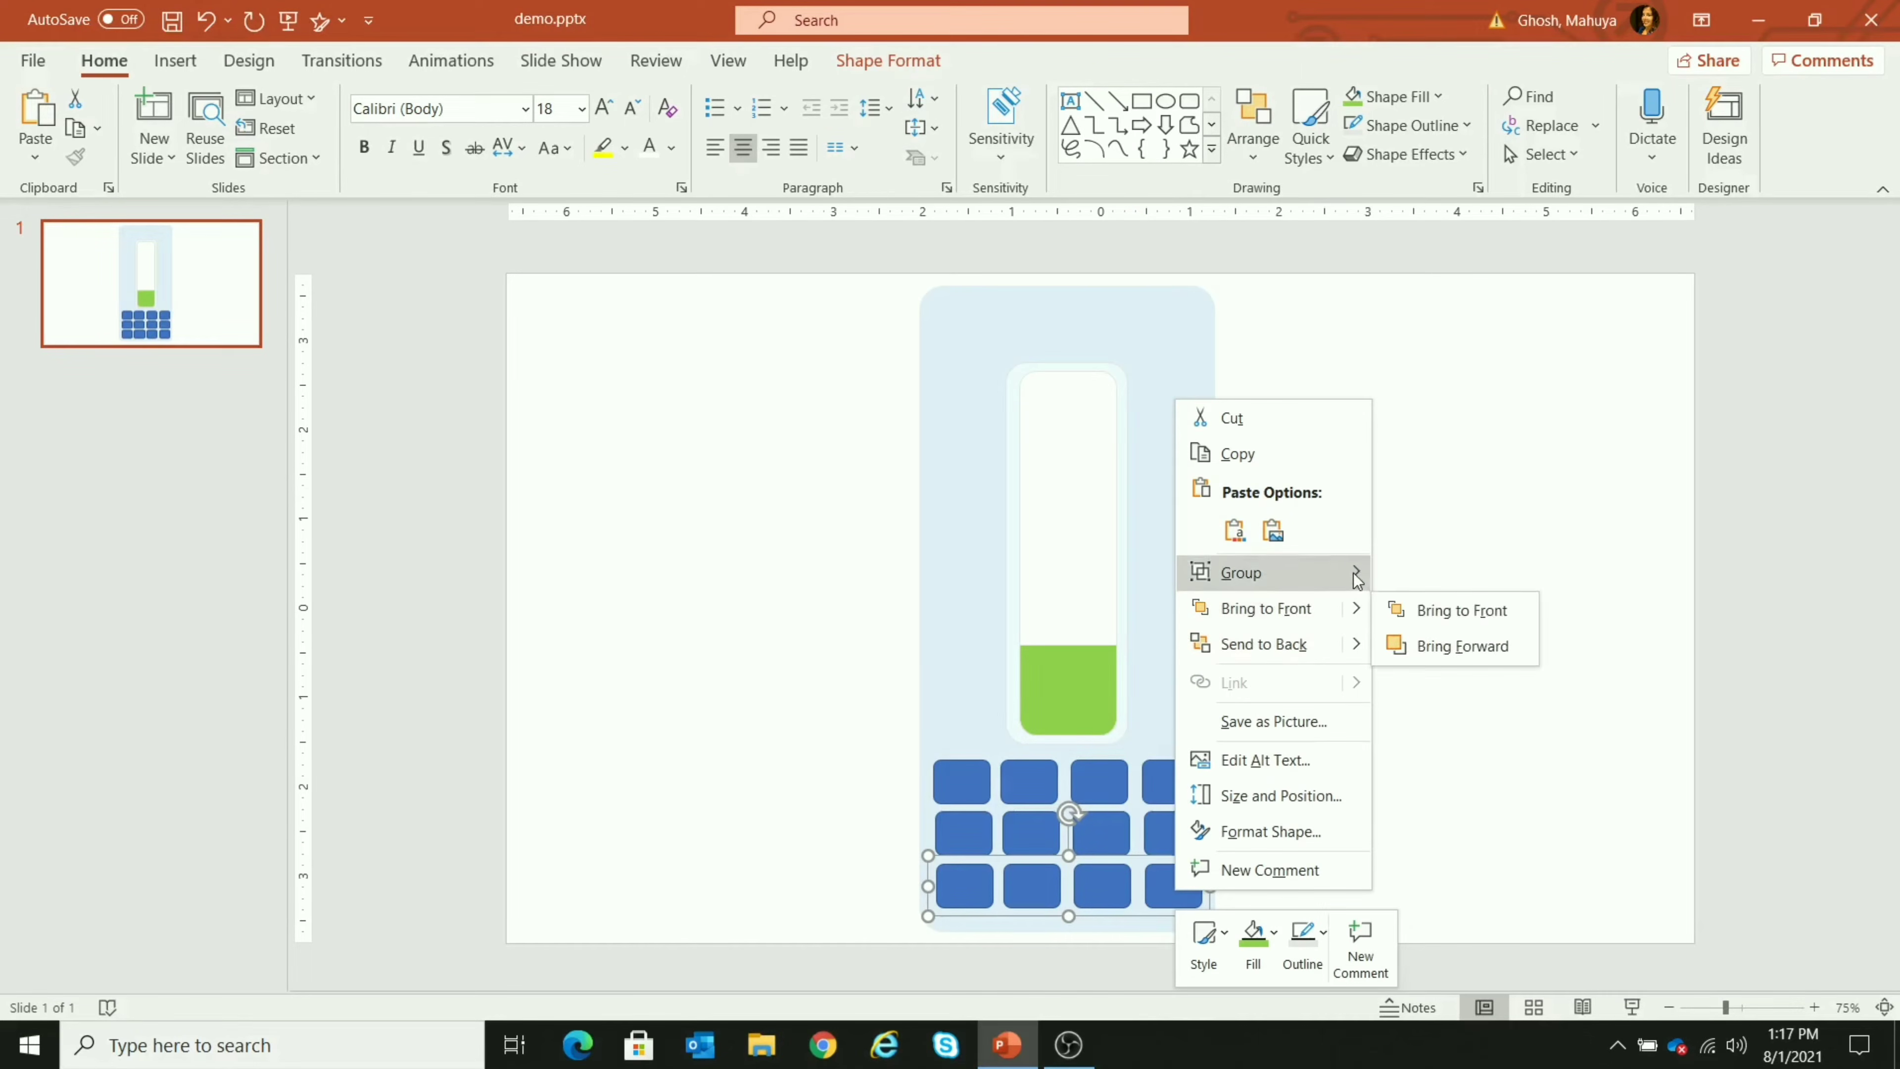
mouse_move(1316, 571)
click(1458, 645)
click(1550, 687)
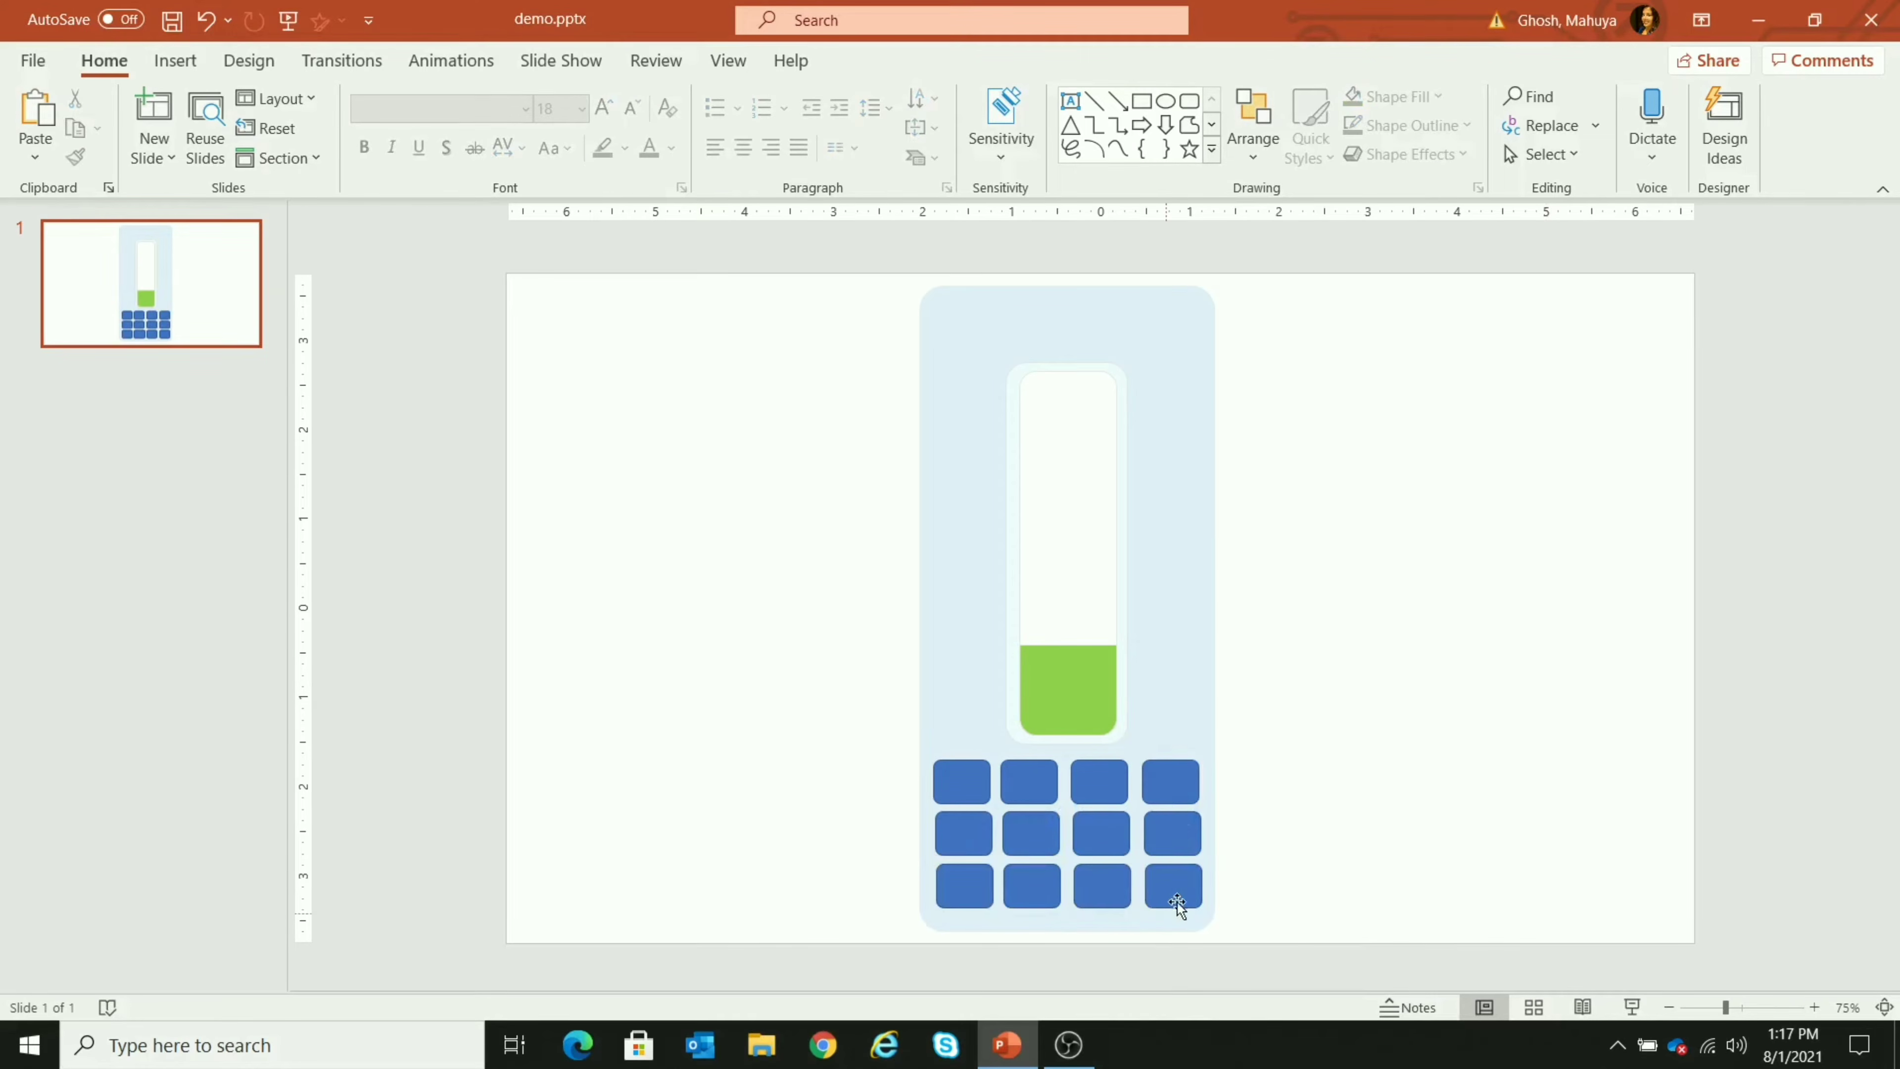
Delete the last block of the bottom row and widen the third block to fill its space
click(1175, 888)
key(Delete)
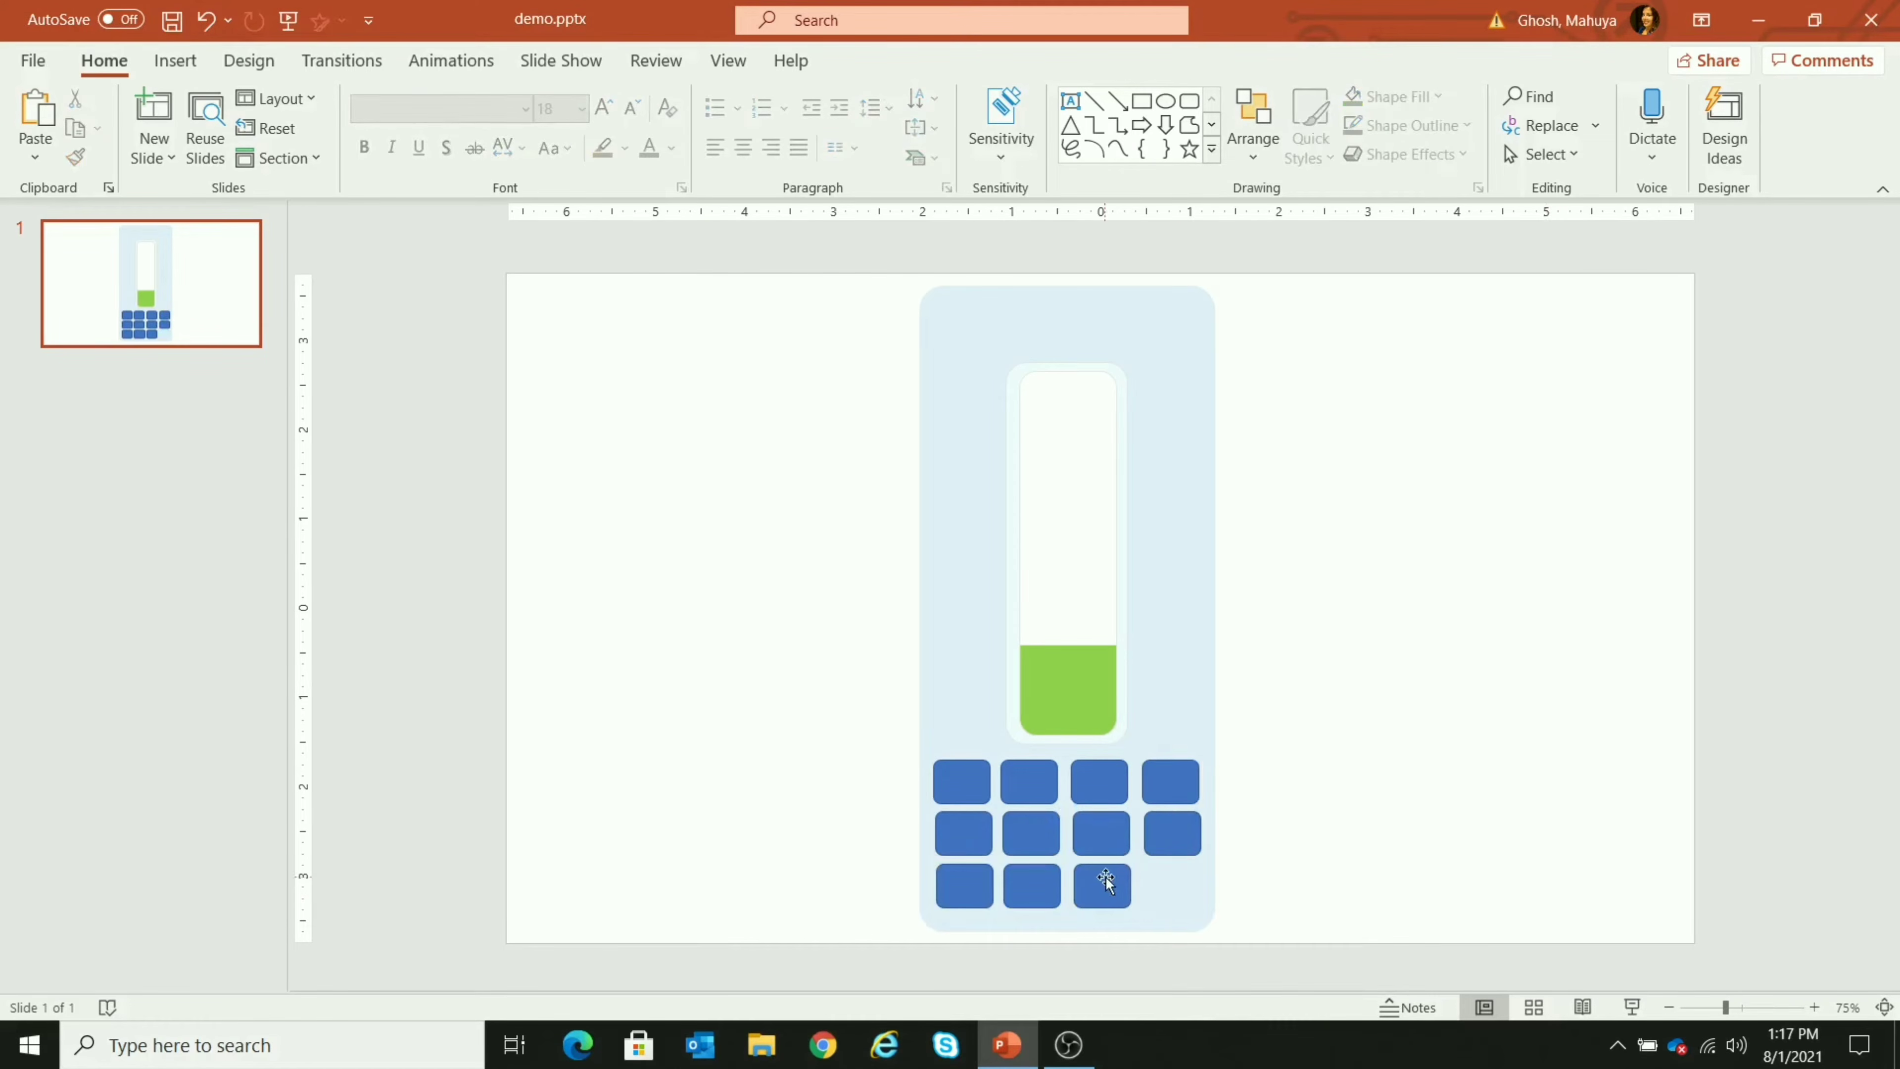
click(1105, 876)
drag(1131, 885, 1200, 893)
click(1348, 873)
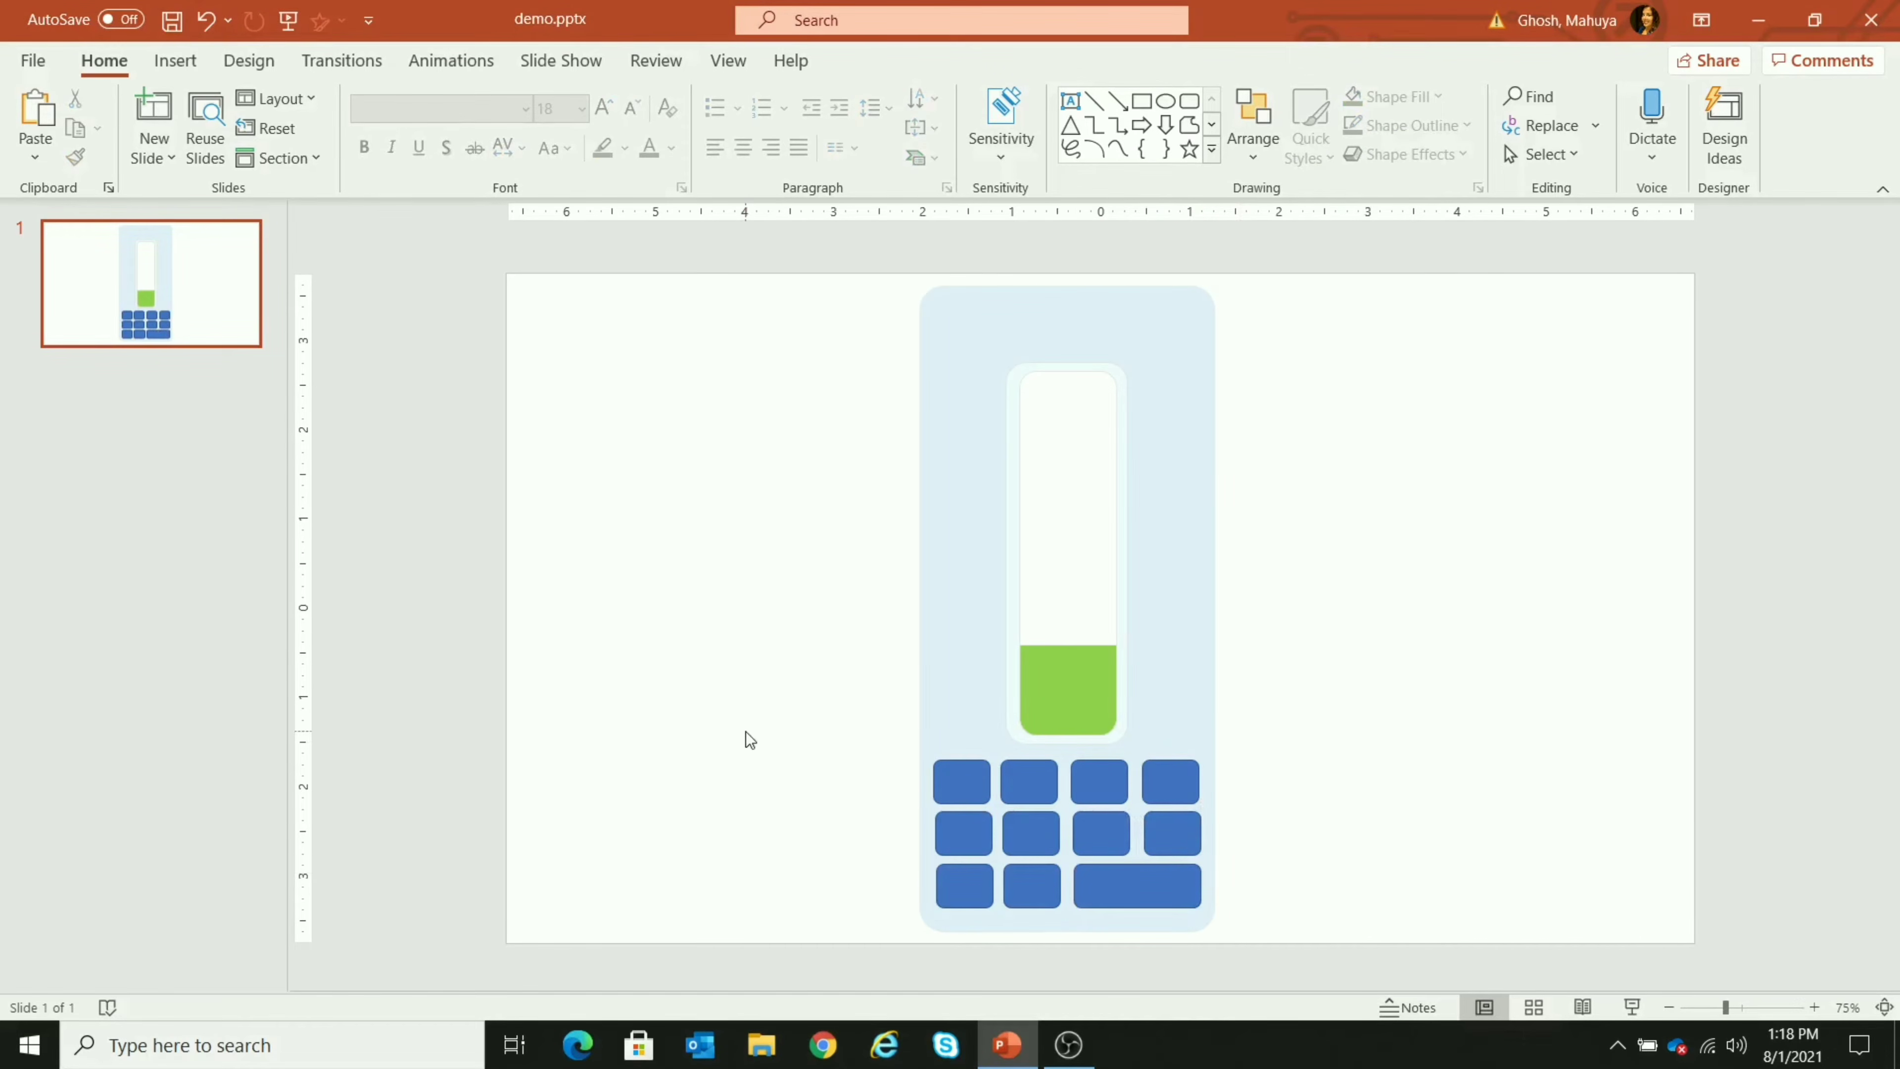
Group all three rows of blocks and nudge the group slightly left and down on the card
drag(754, 731, 1368, 1007)
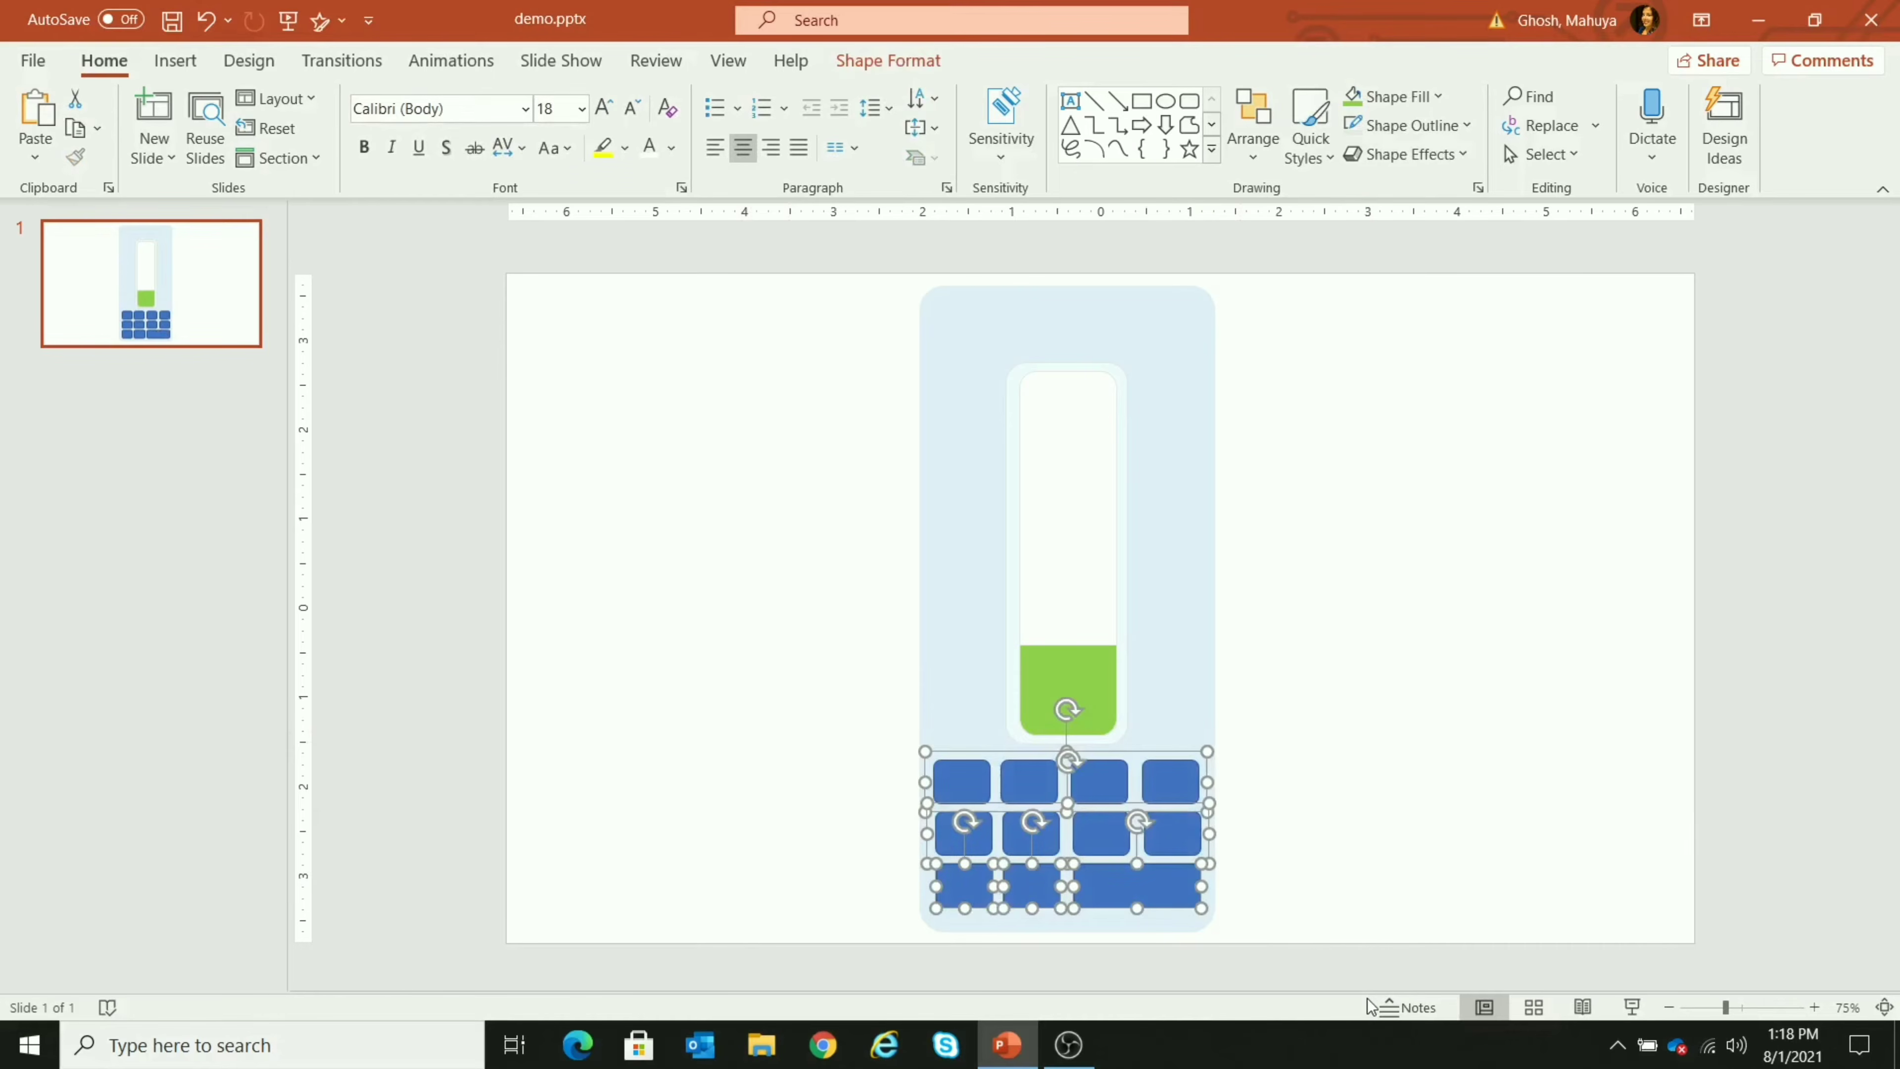
key(ctrl+g)
key(Left)
key(Left)
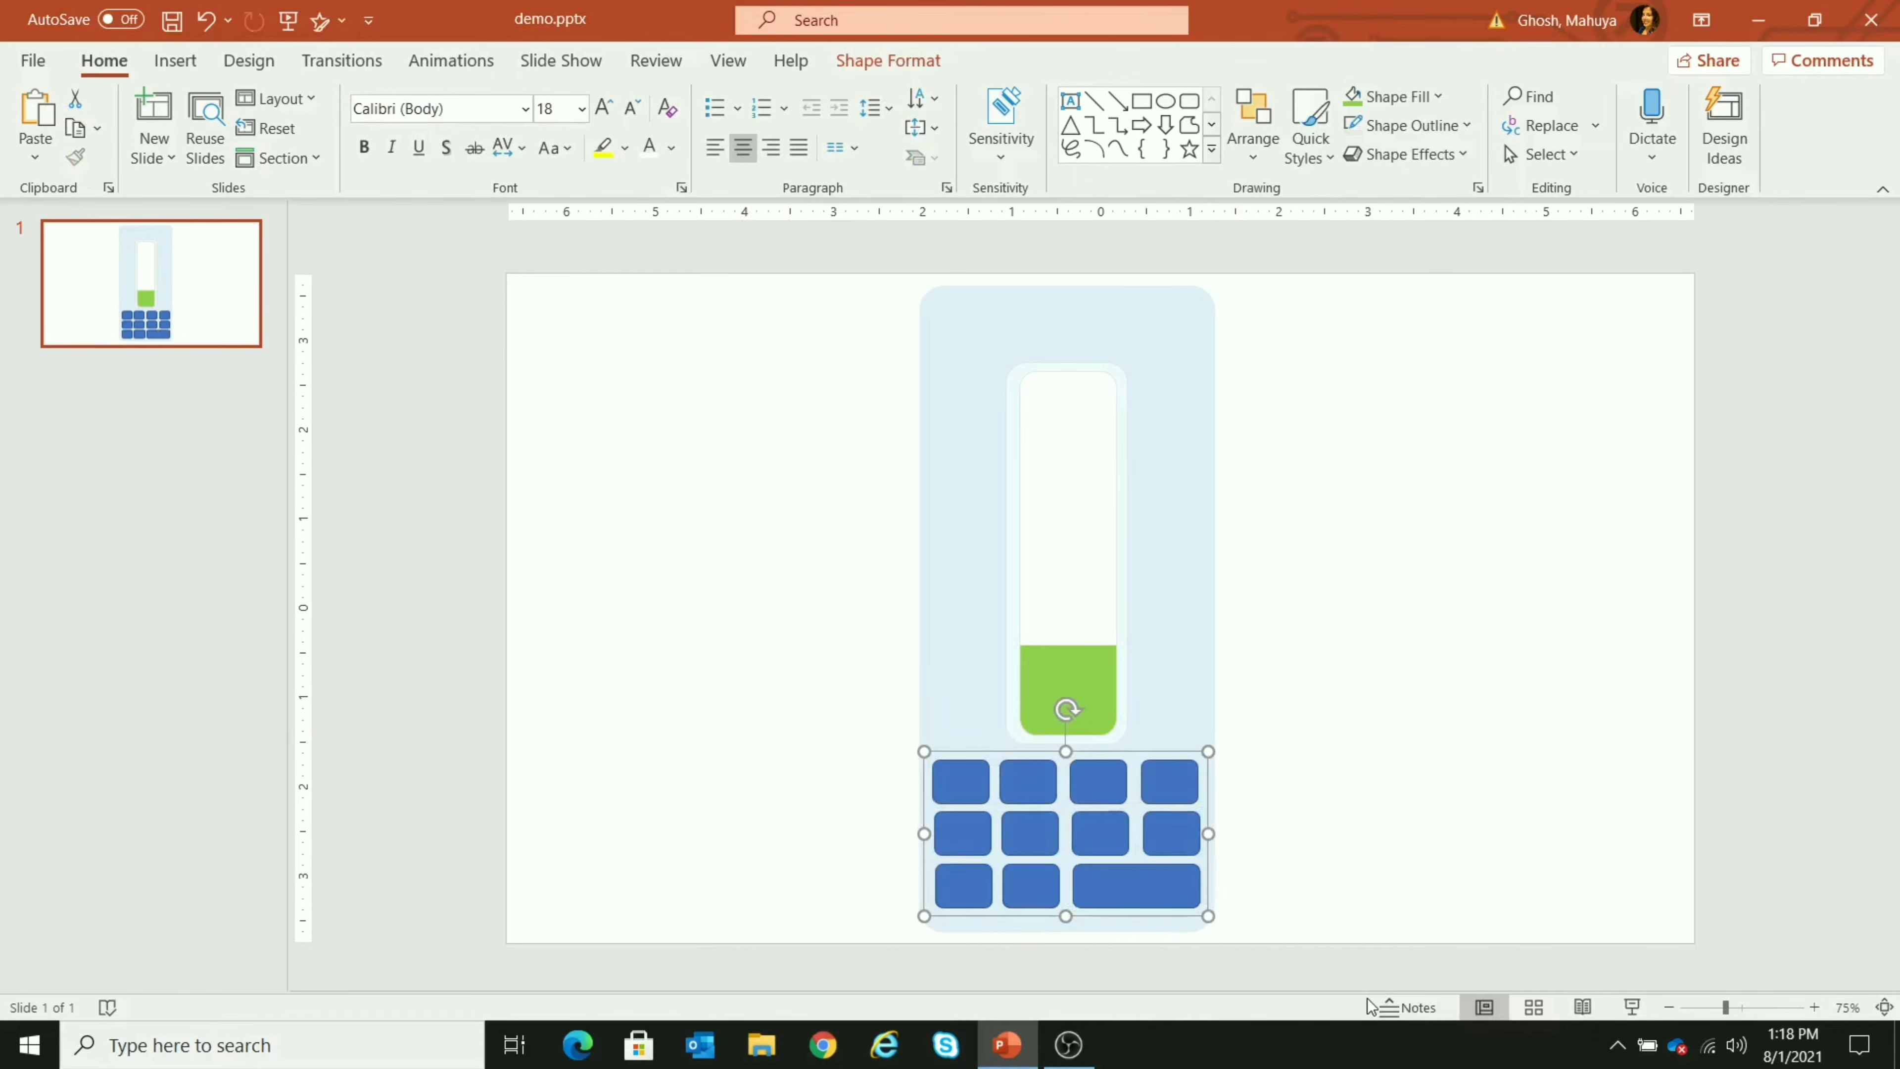
key(Up)
key(Up)
key(Down)
key(Down)
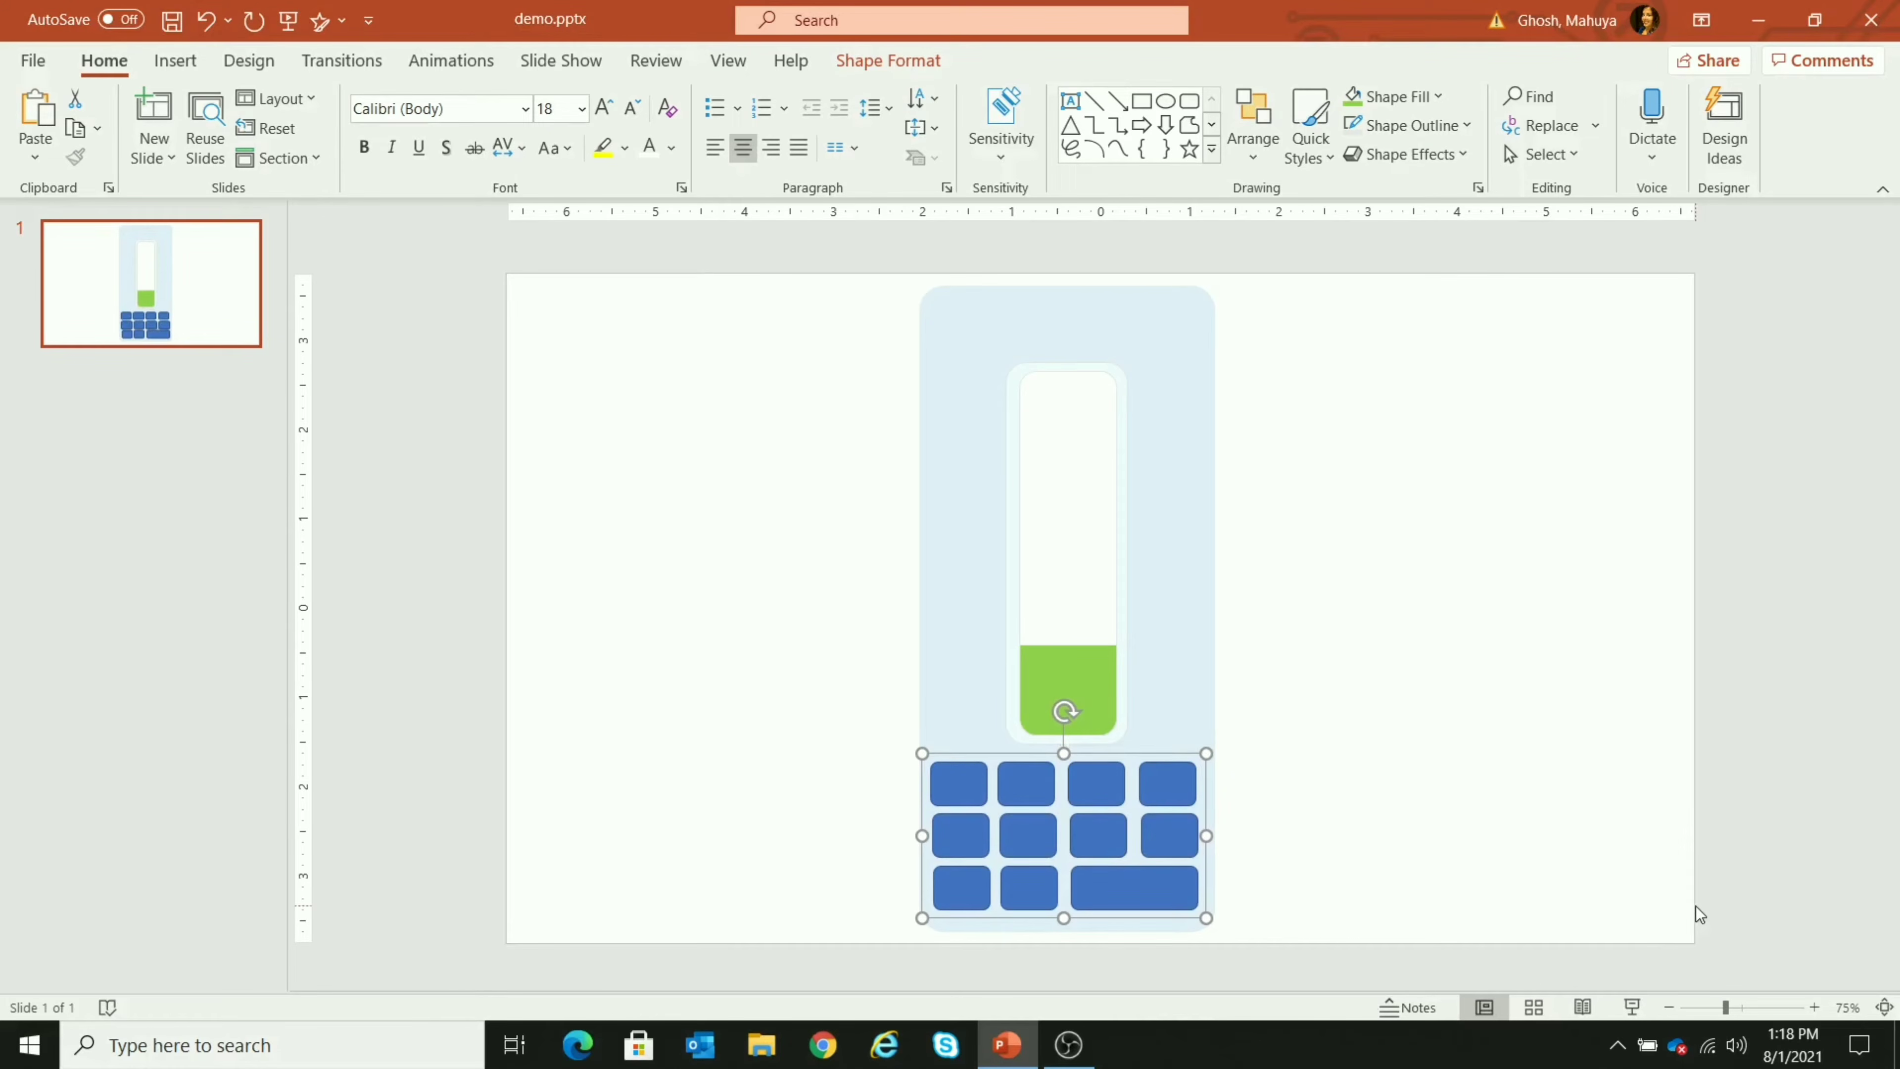
Fill the grouped keypad blocks with the light grey theme colour and remove their outlines
click(891, 61)
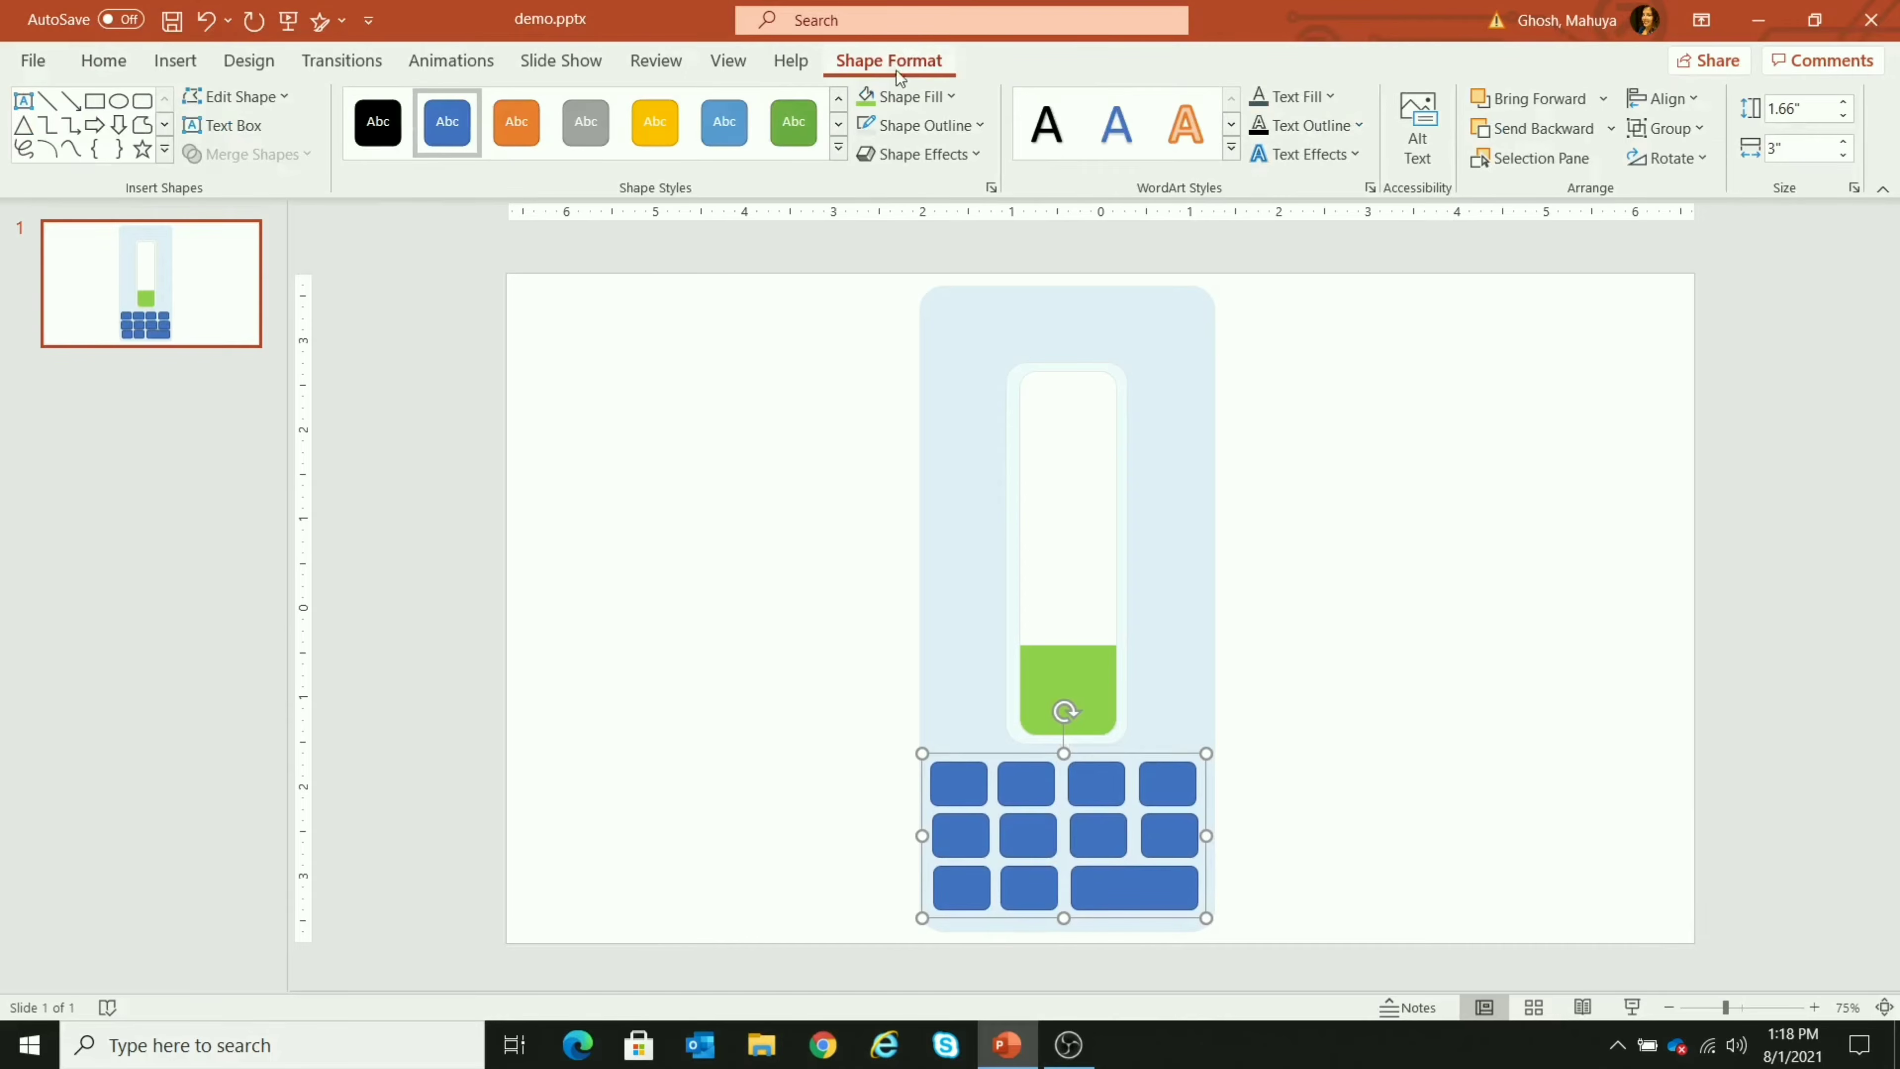
click(920, 99)
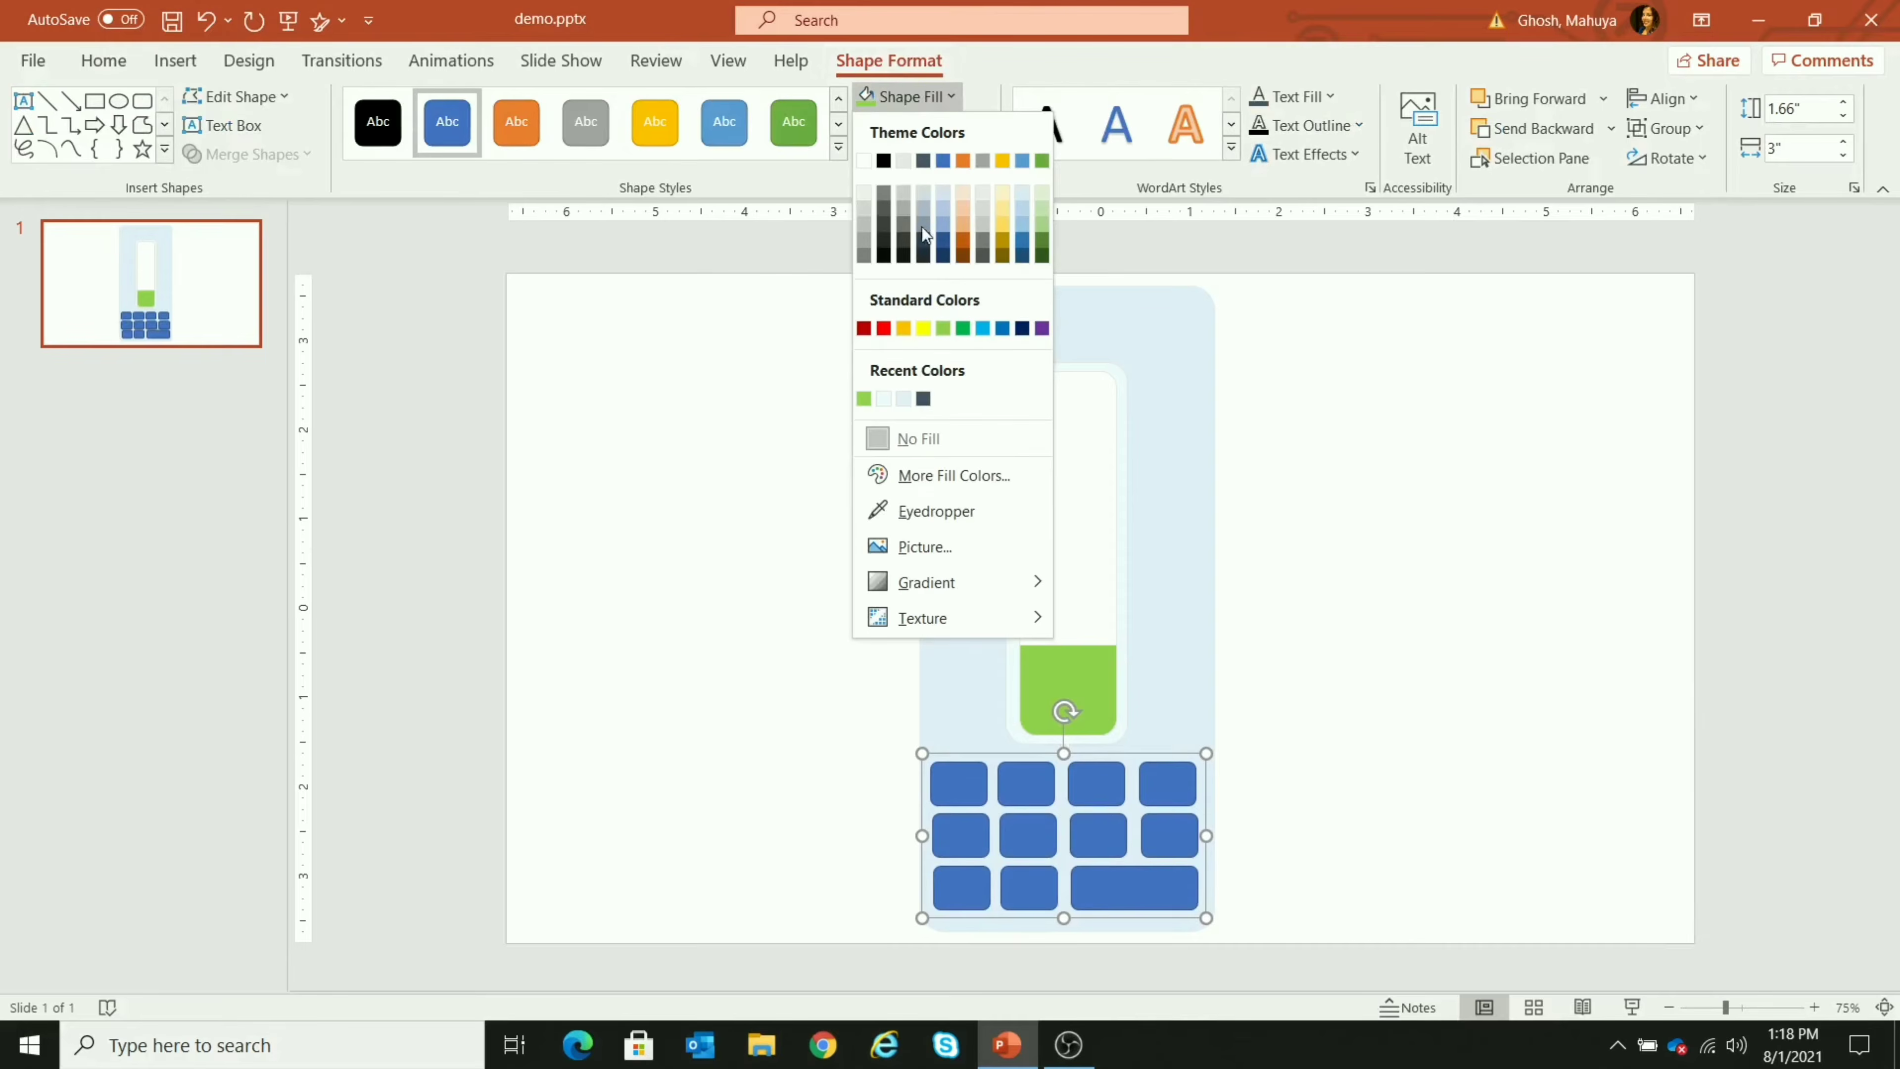
click(901, 423)
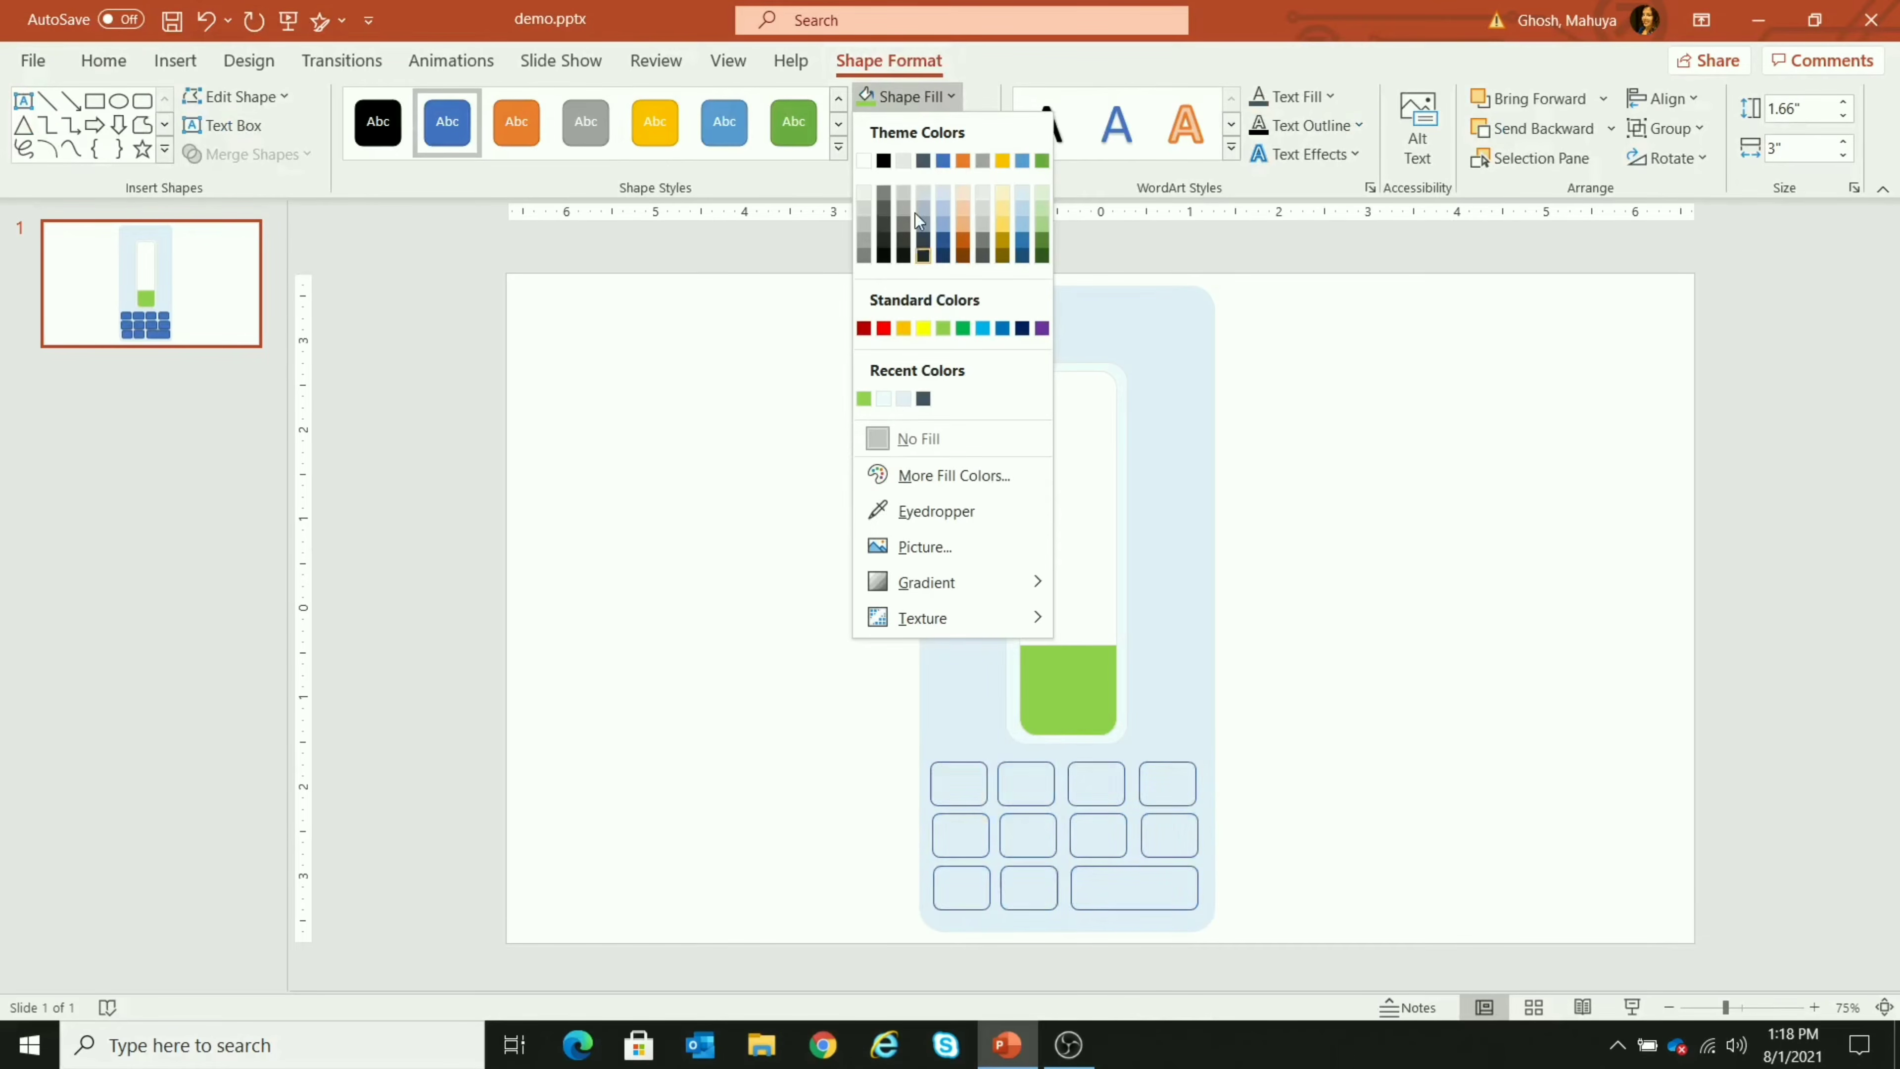
click(908, 159)
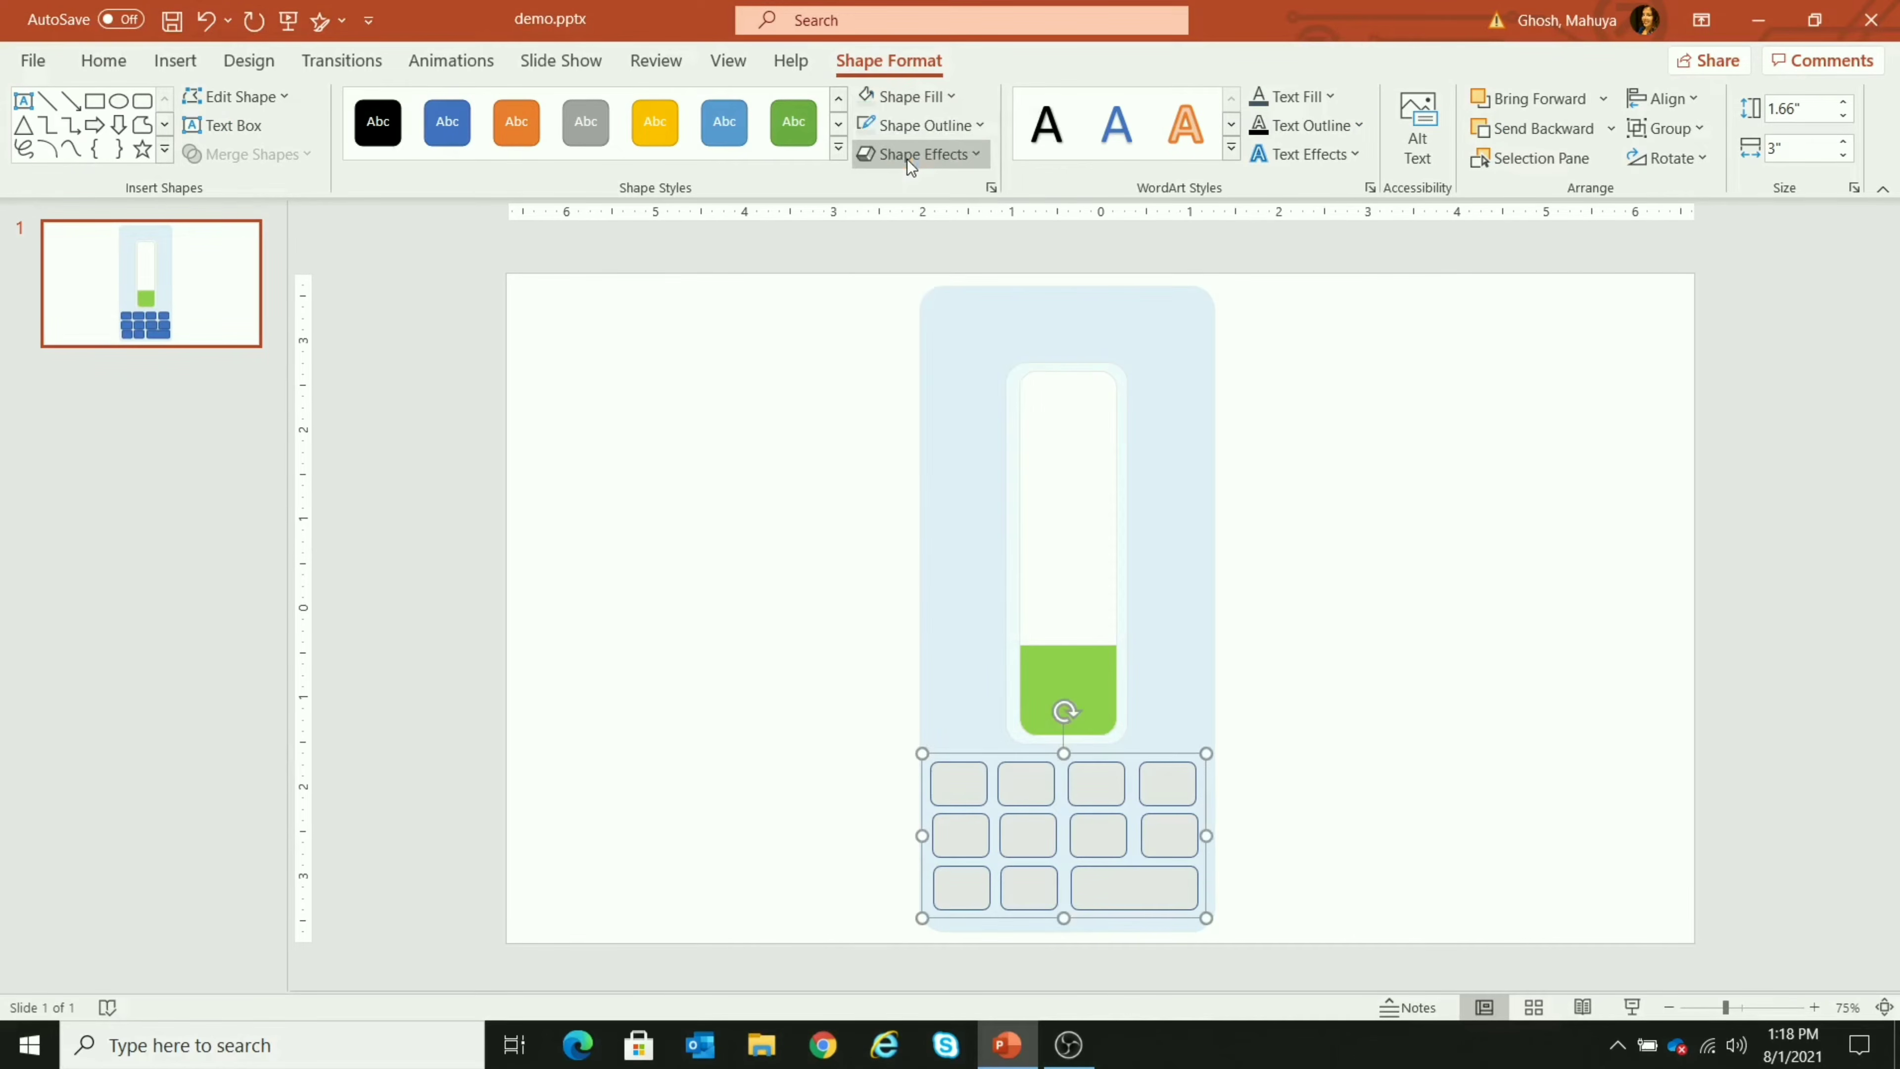
click(902, 99)
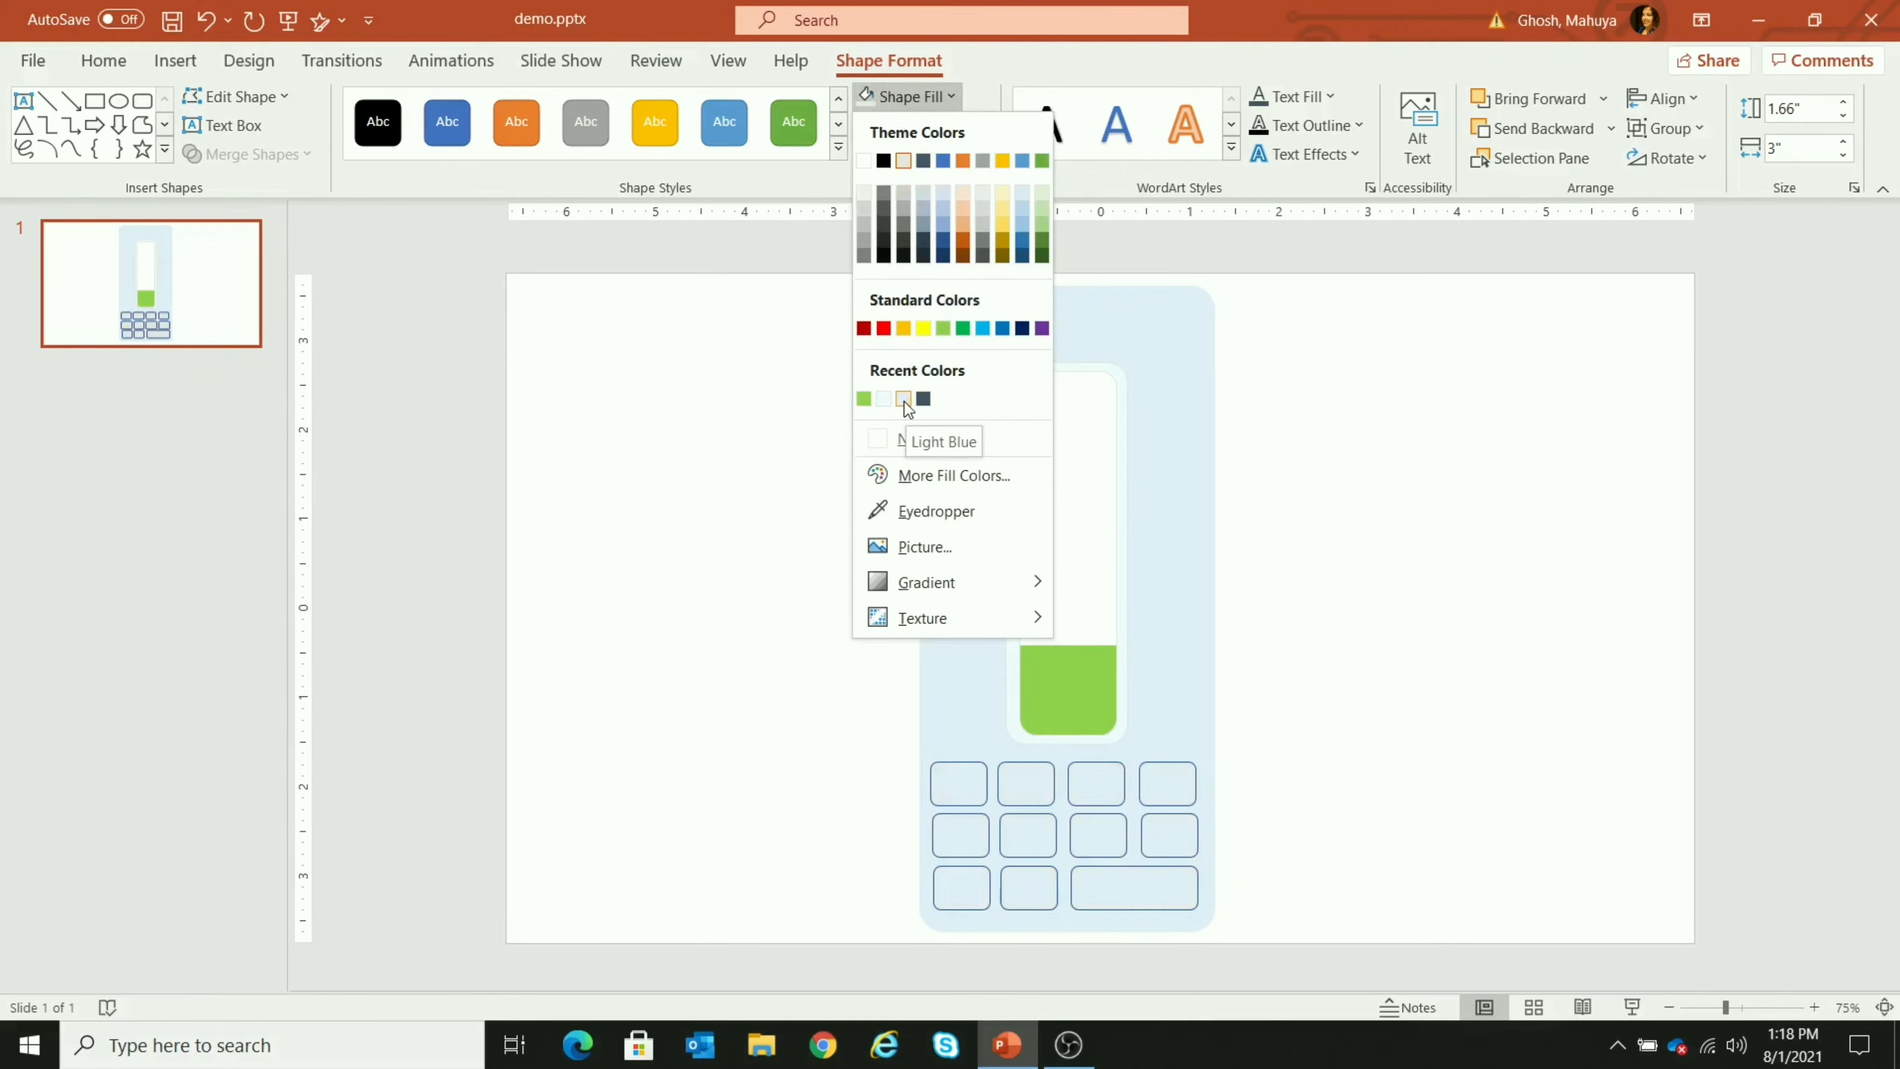
click(1311, 344)
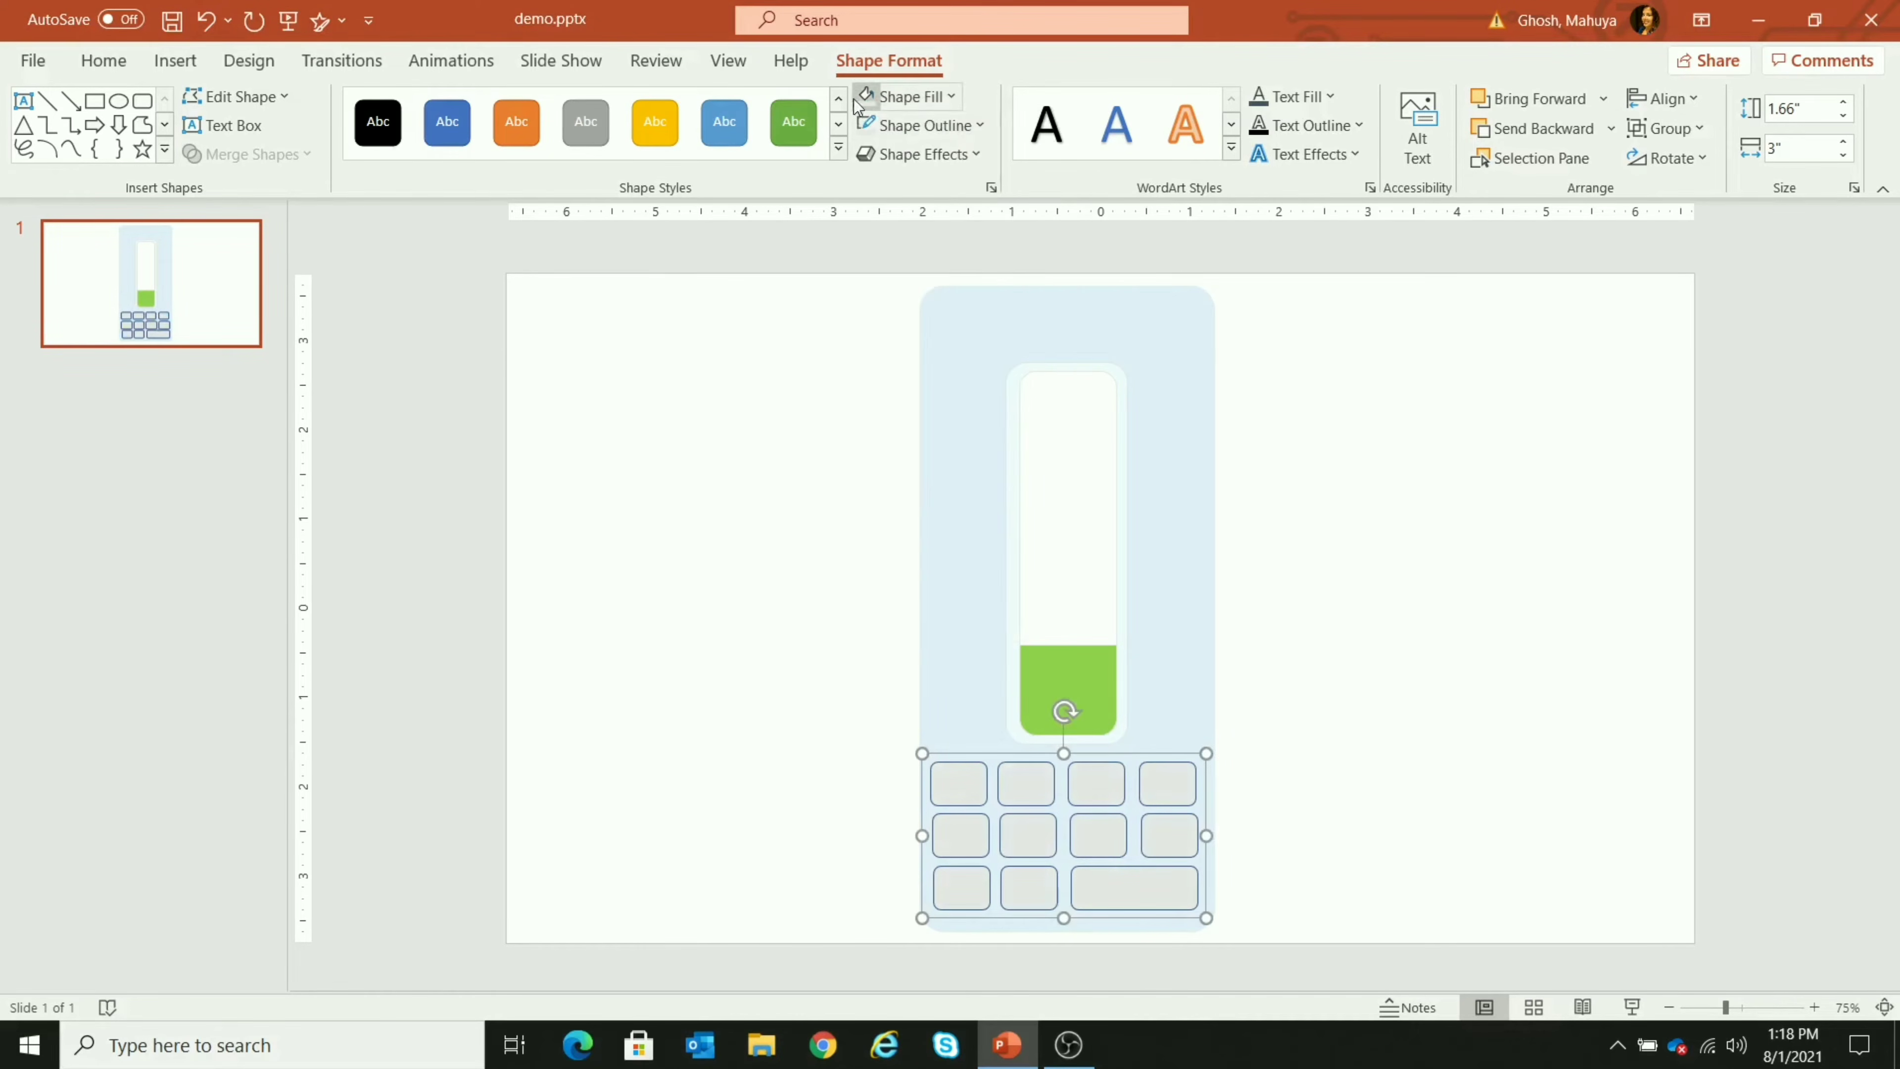
click(866, 124)
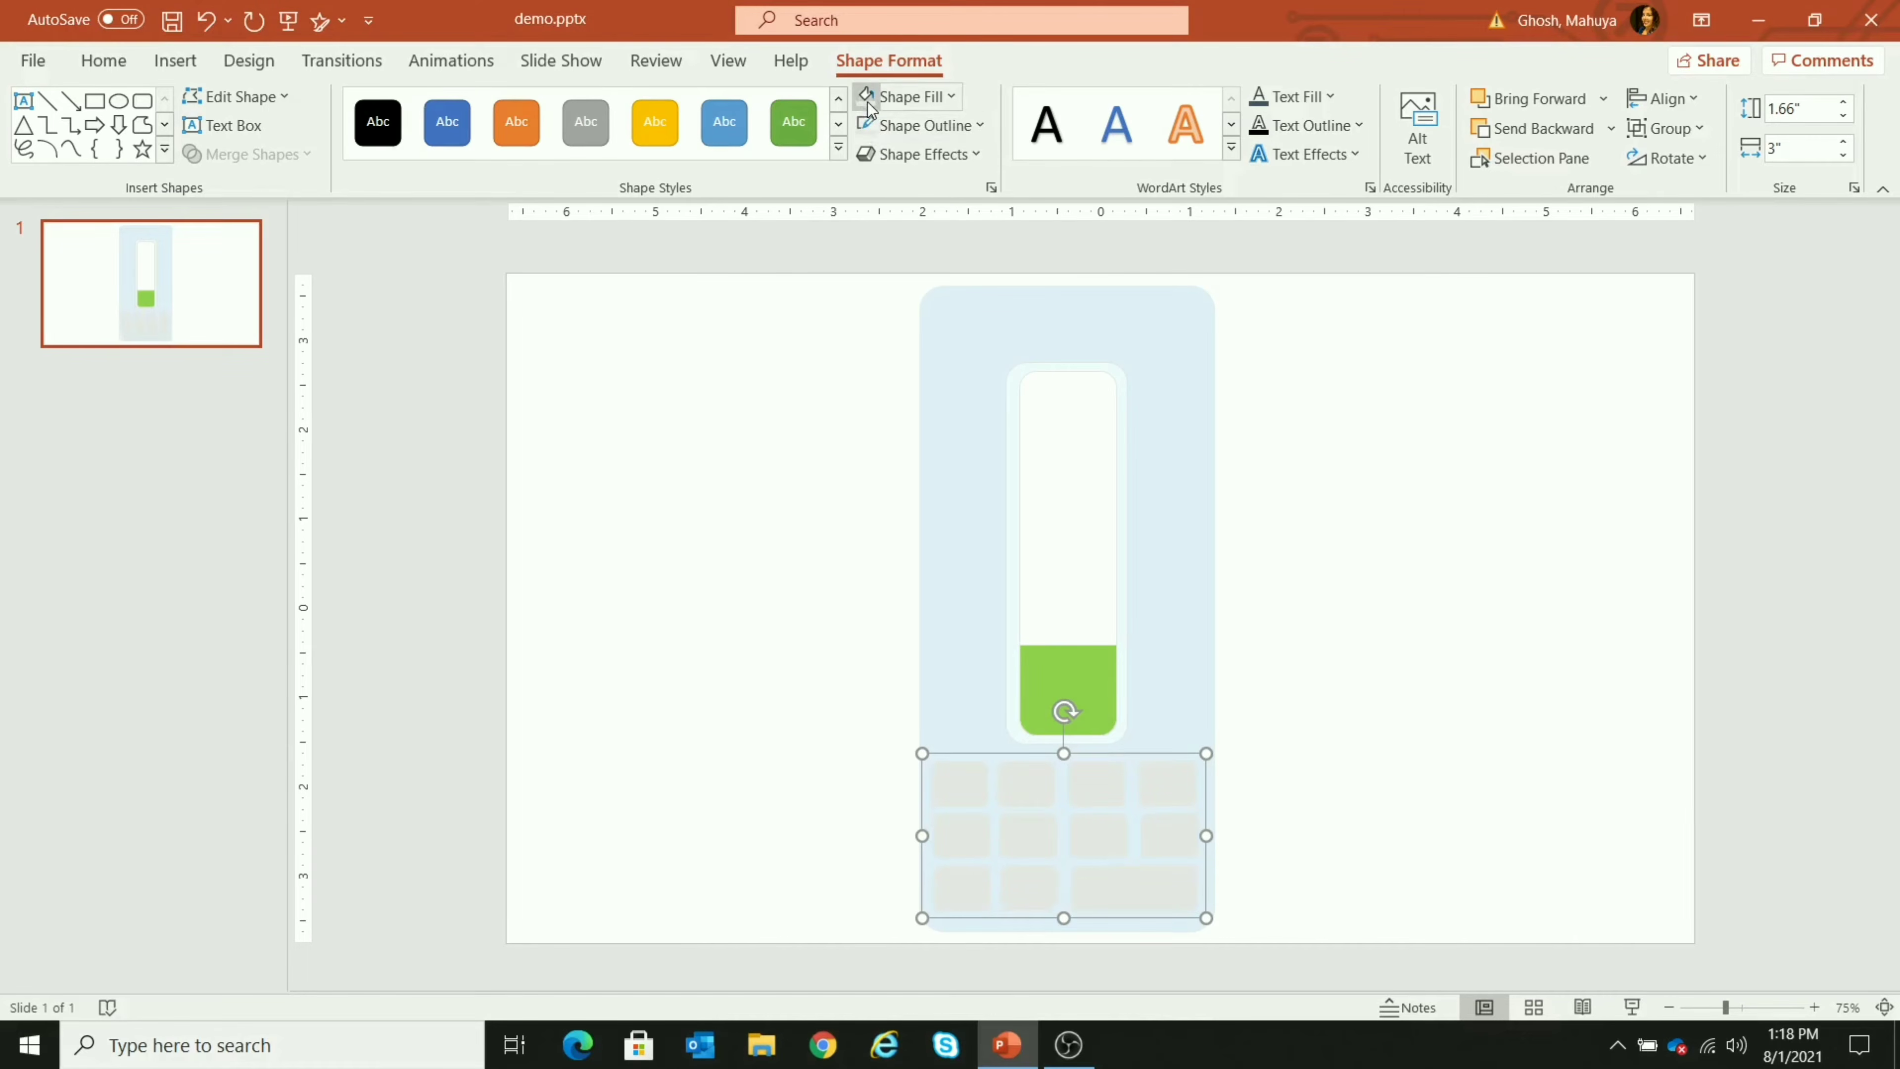
Fill the grouped keypad blocks with the very pale recent colour and give them the second preset effect of the second row
click(897, 96)
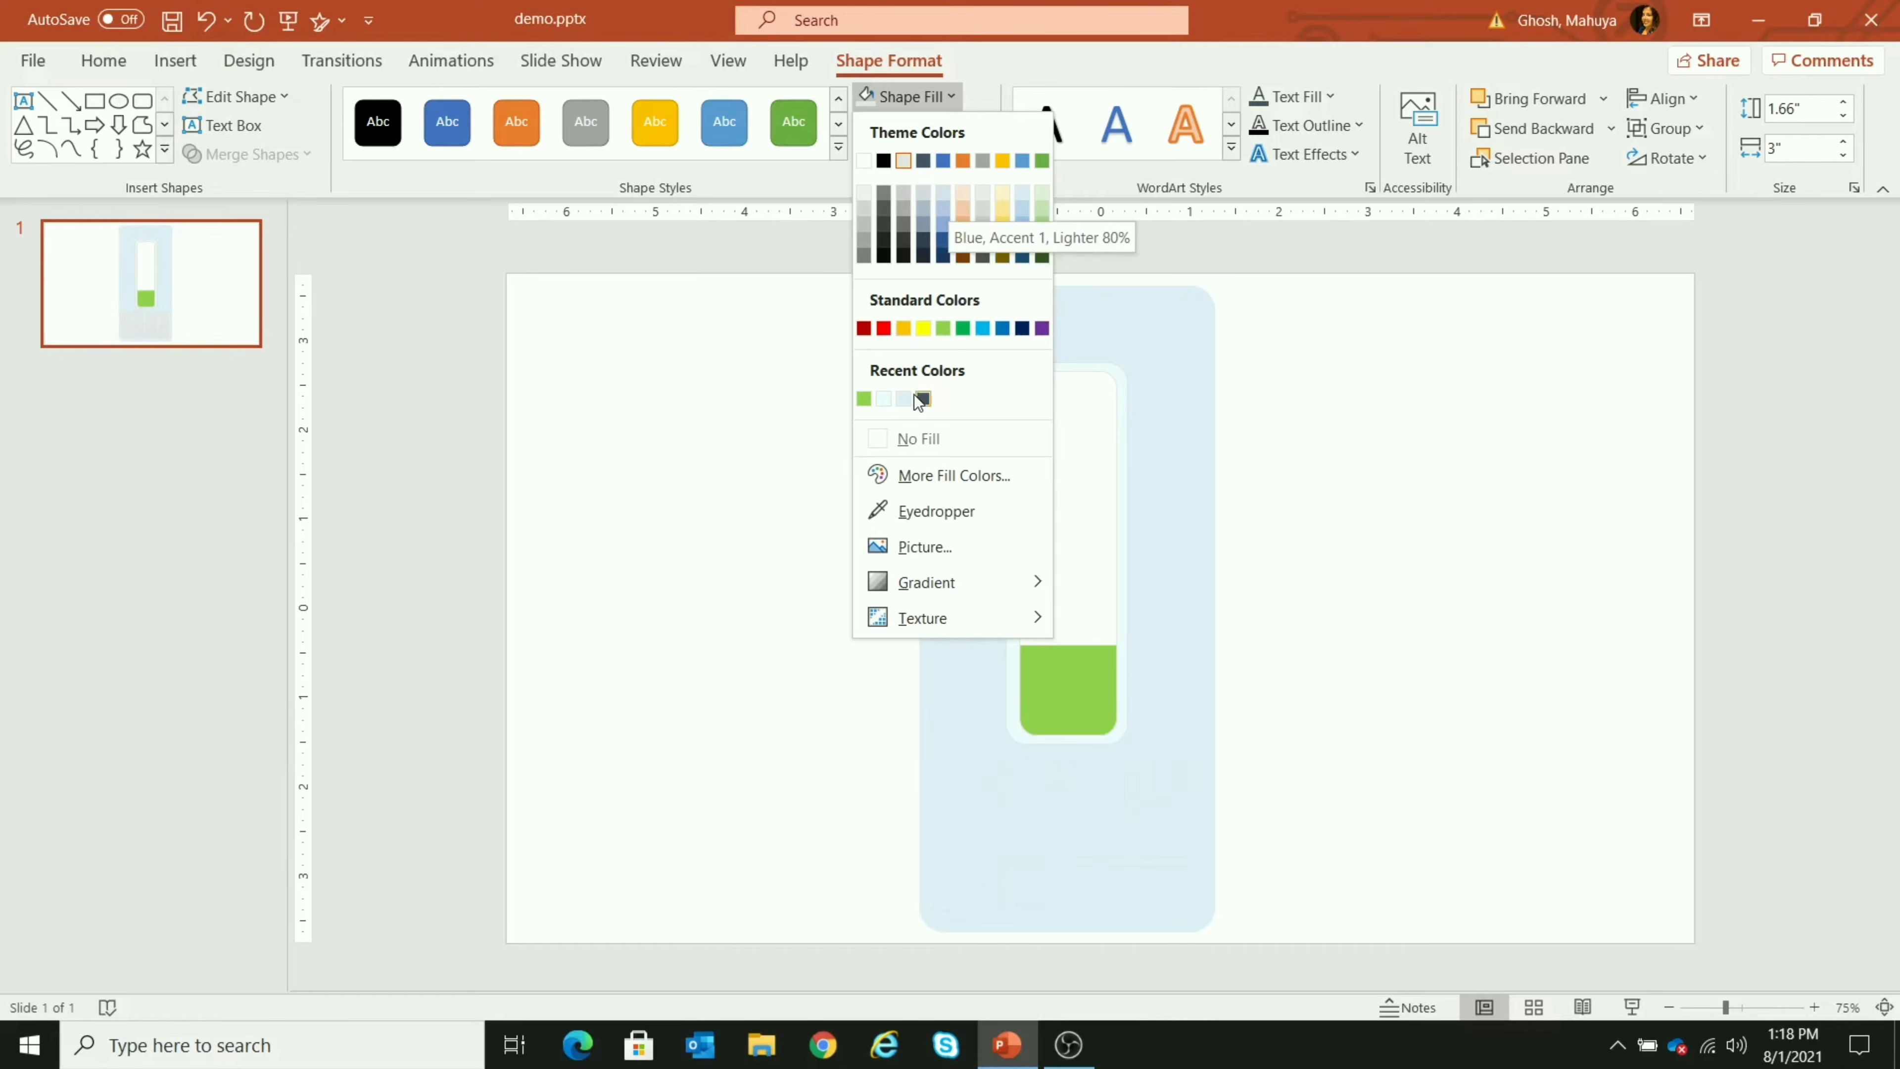
click(884, 402)
click(928, 154)
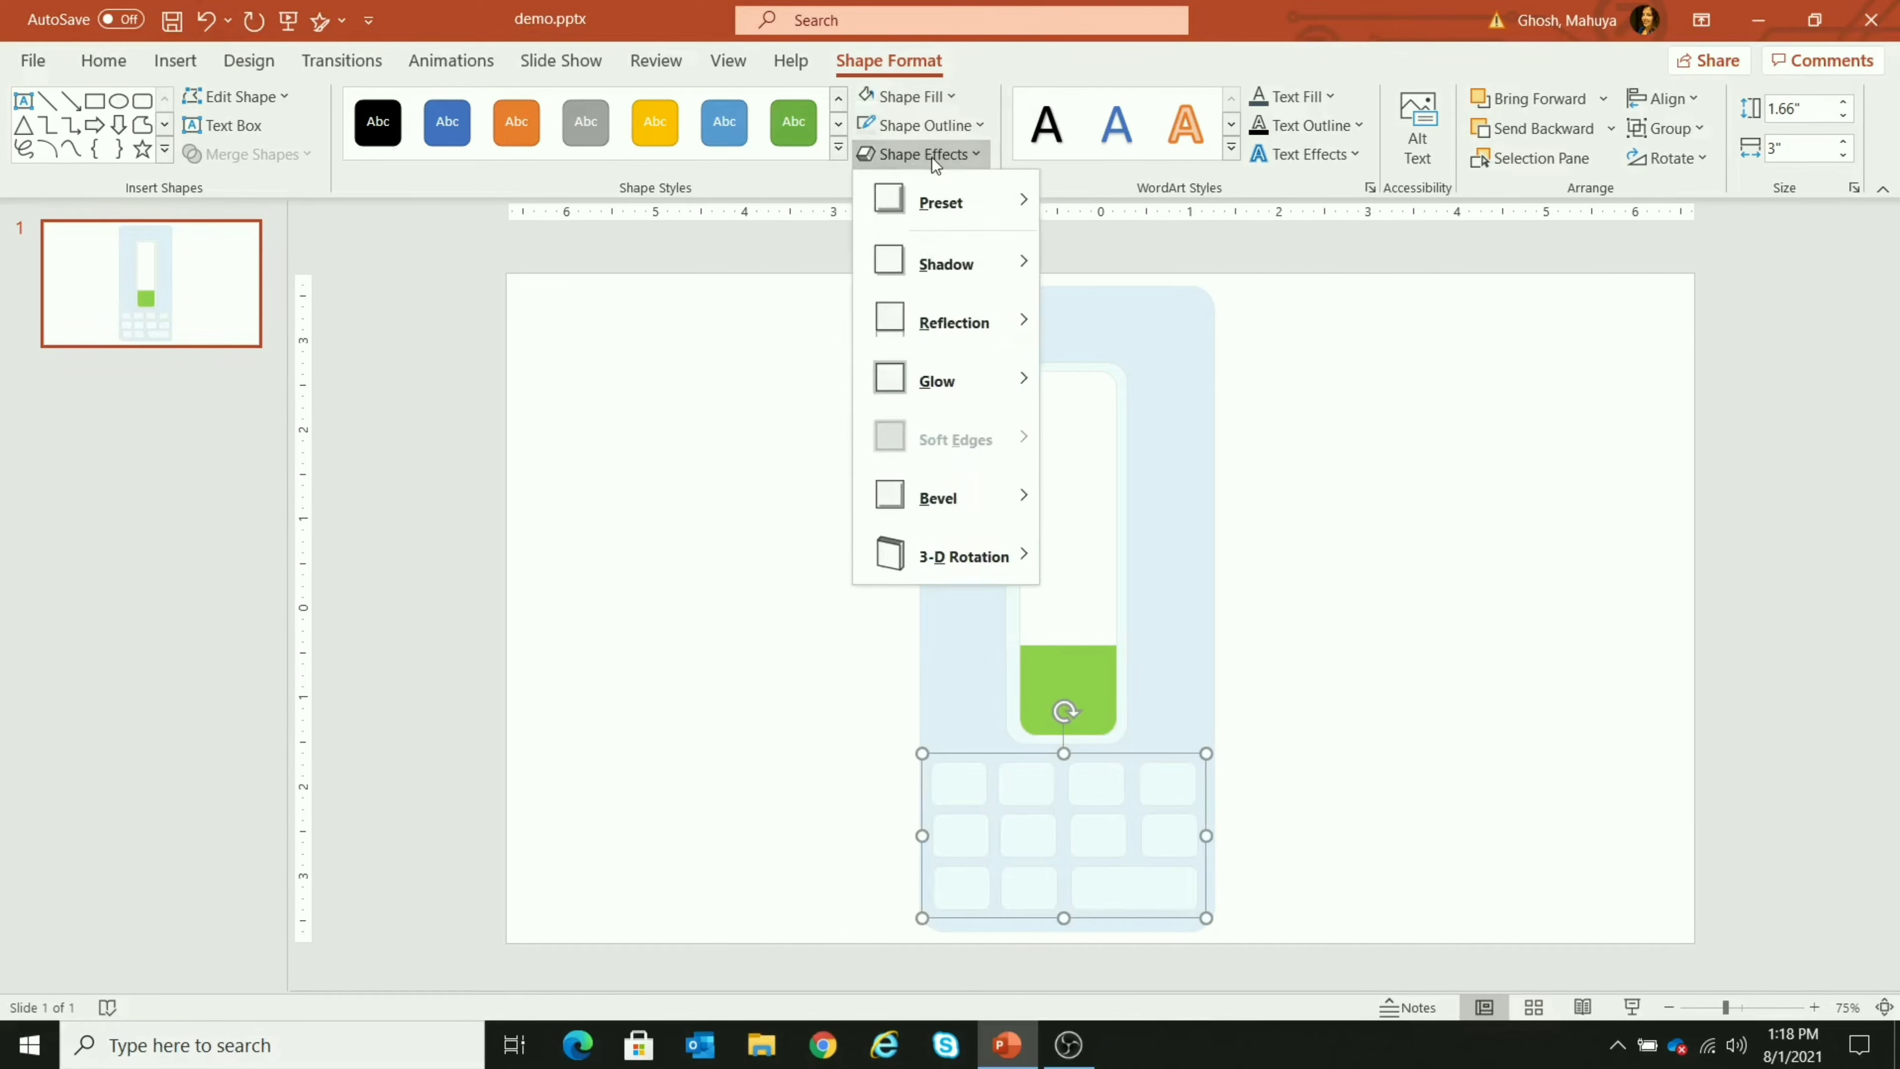
mouse_move(975, 217)
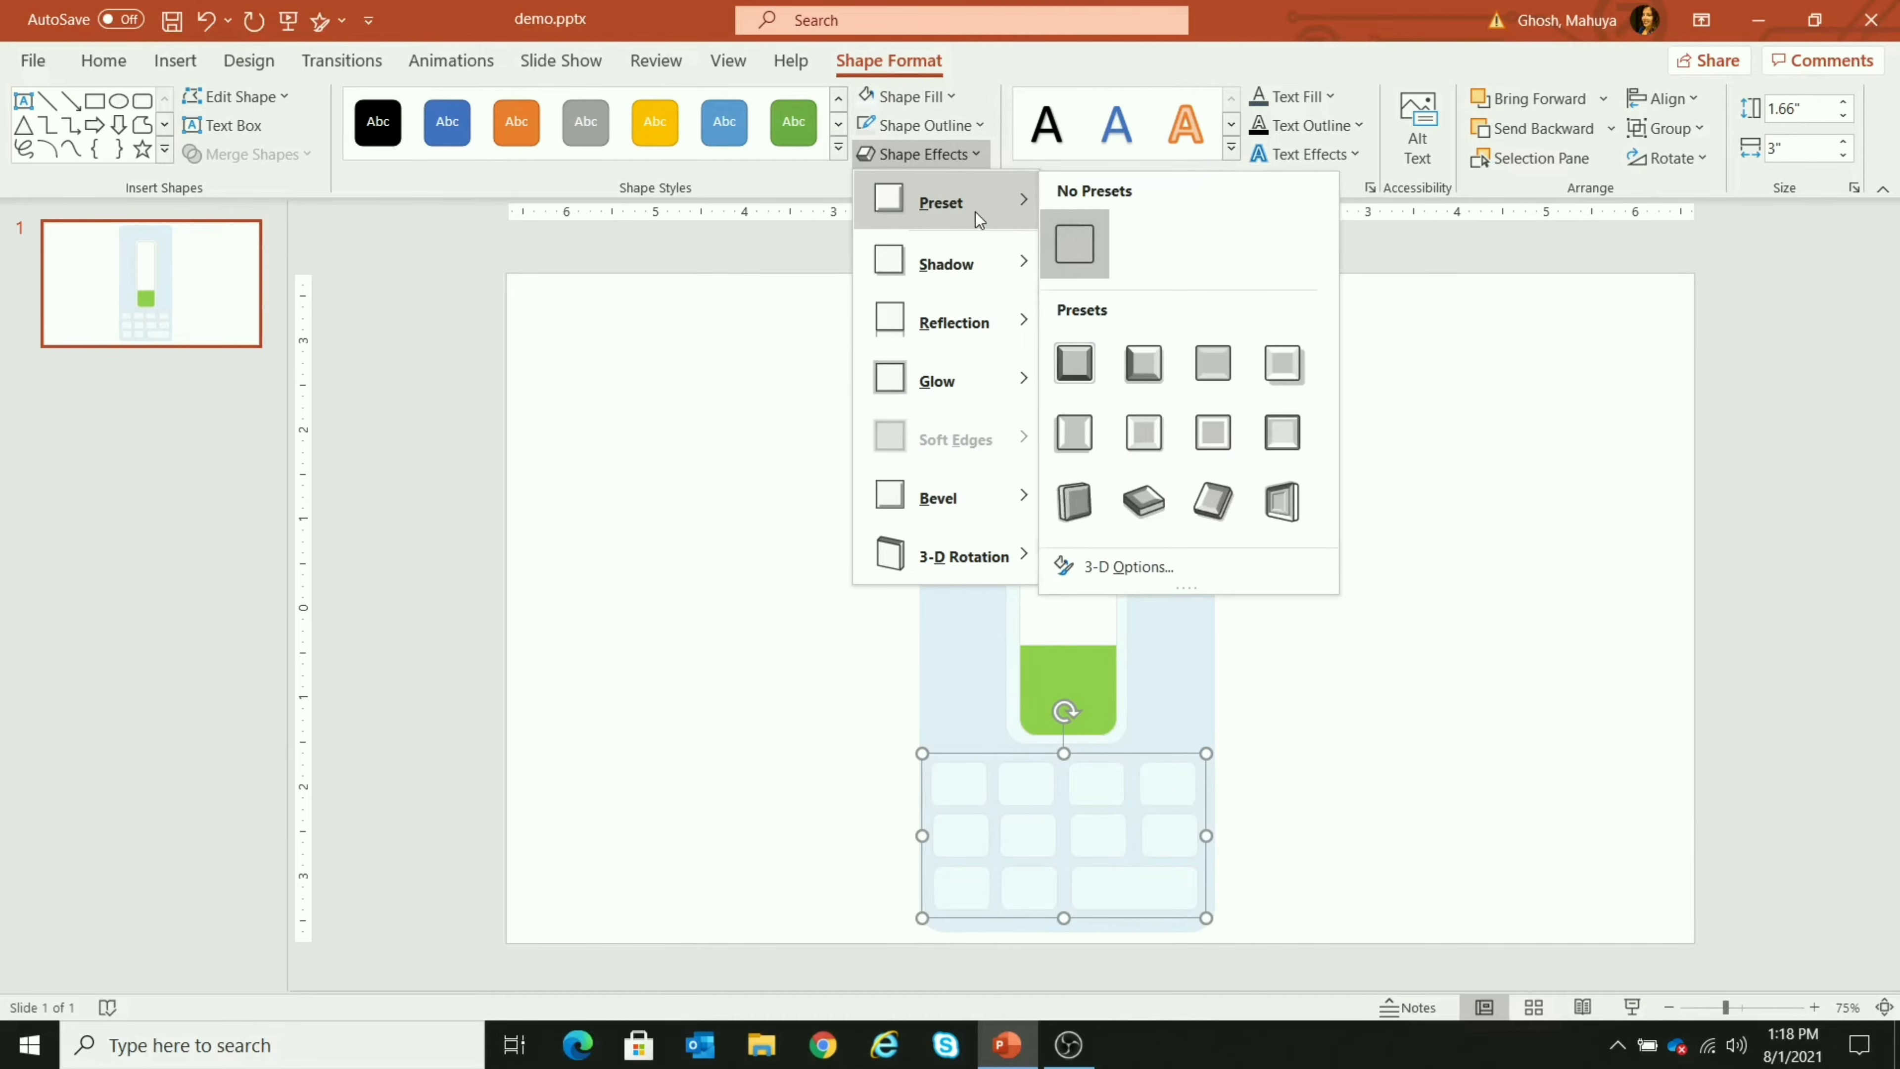
click(1144, 433)
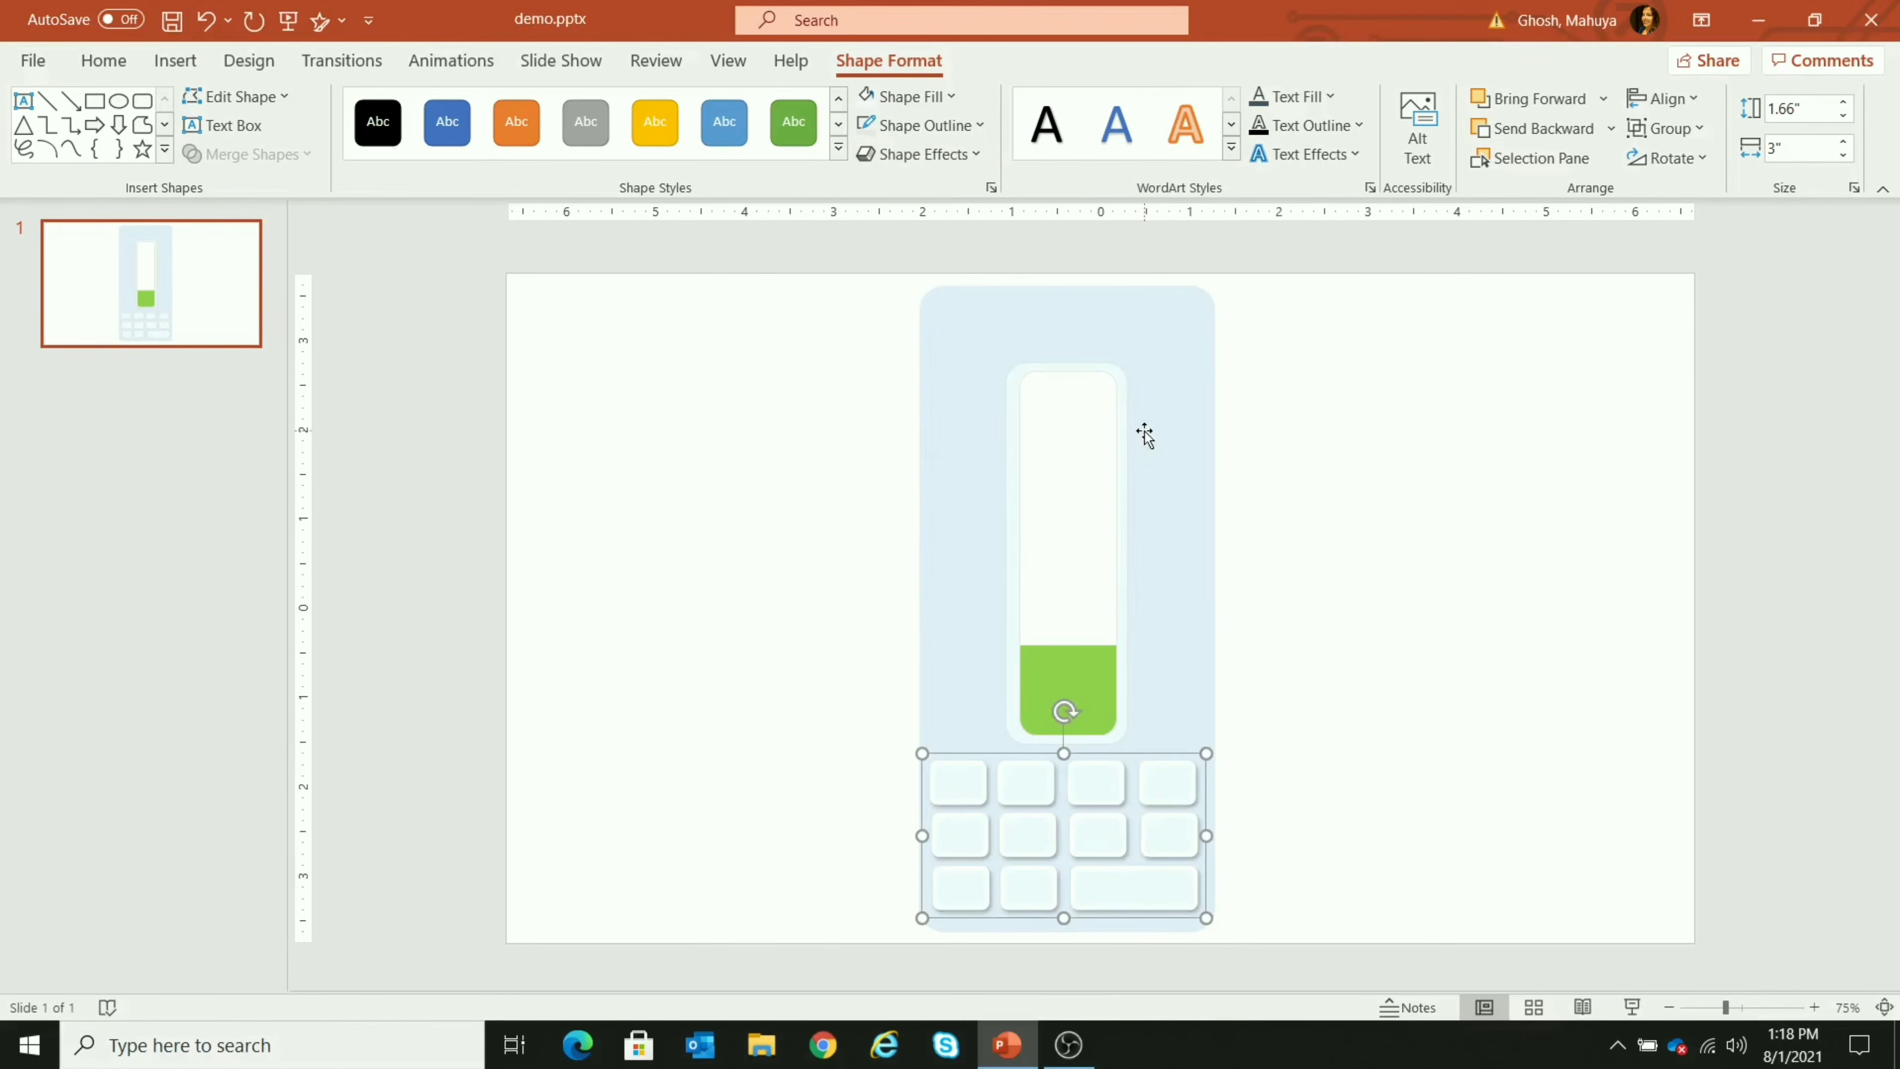
click(1316, 573)
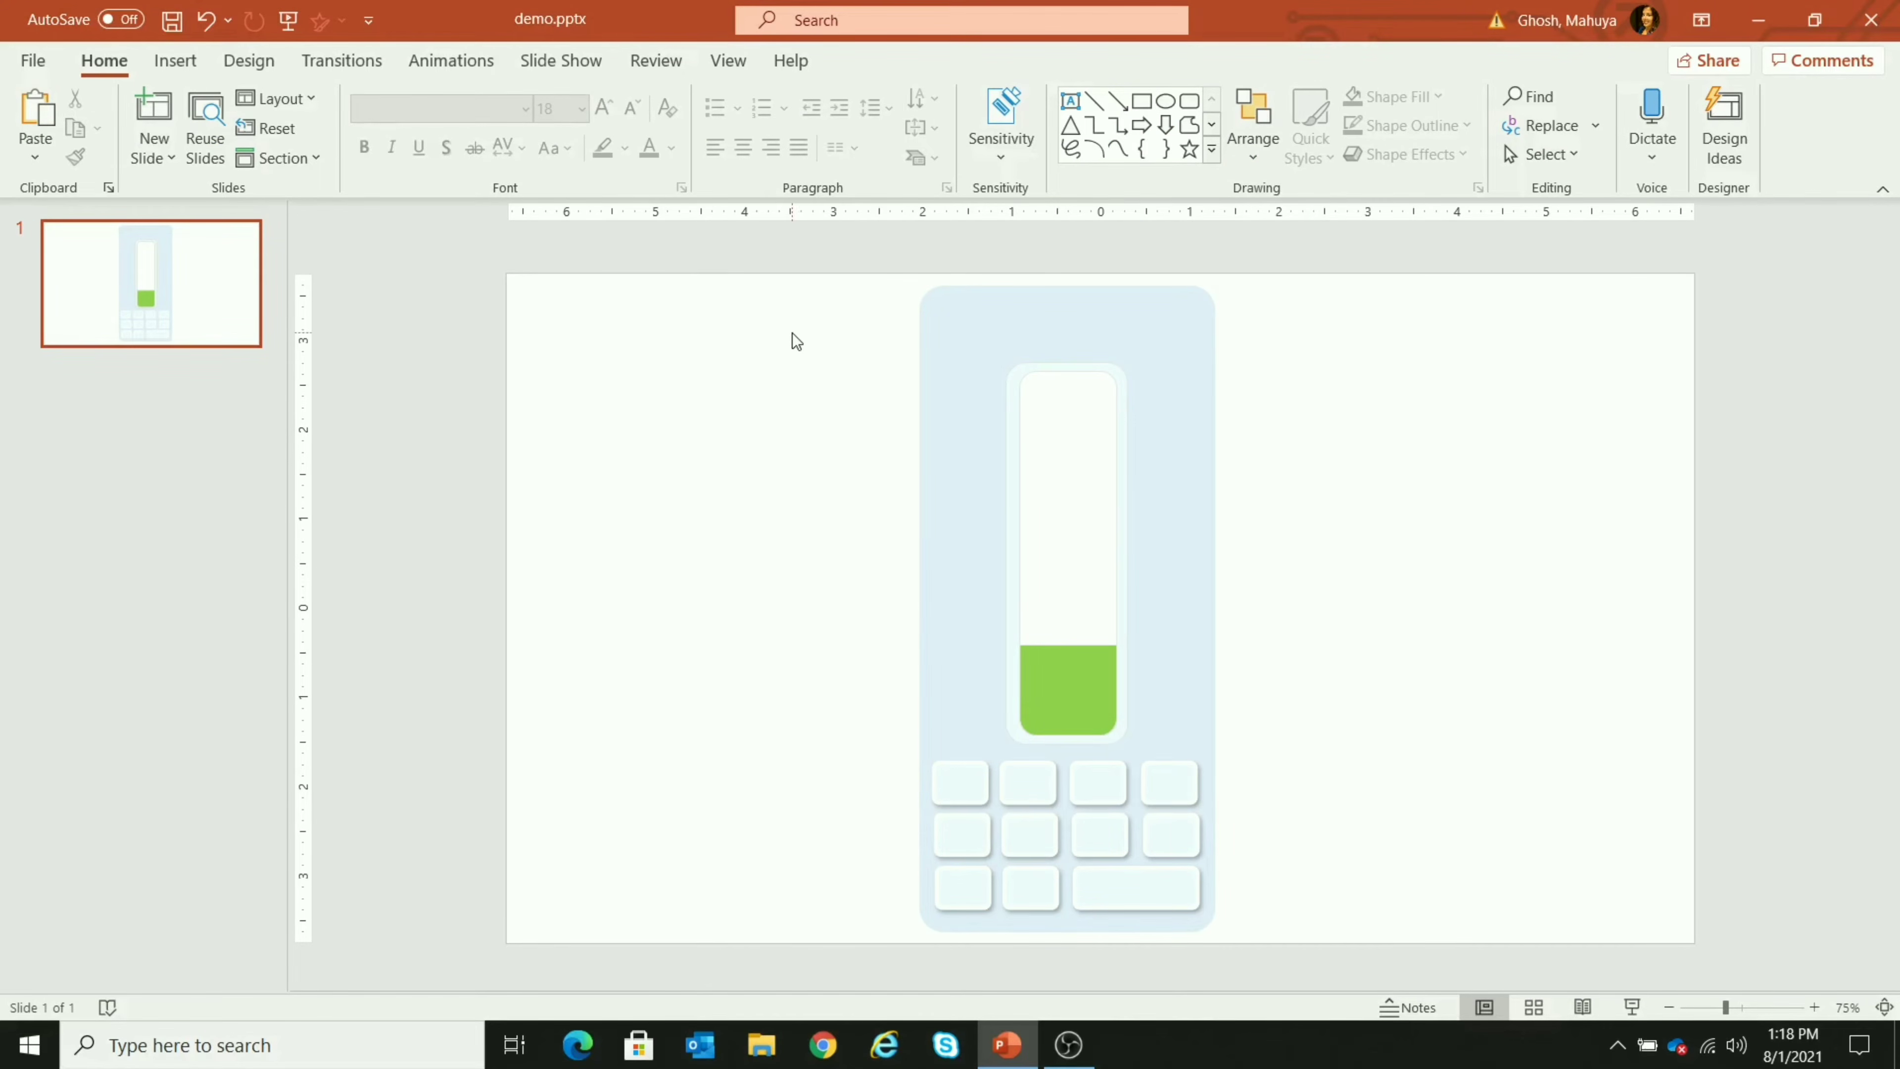
click(1107, 367)
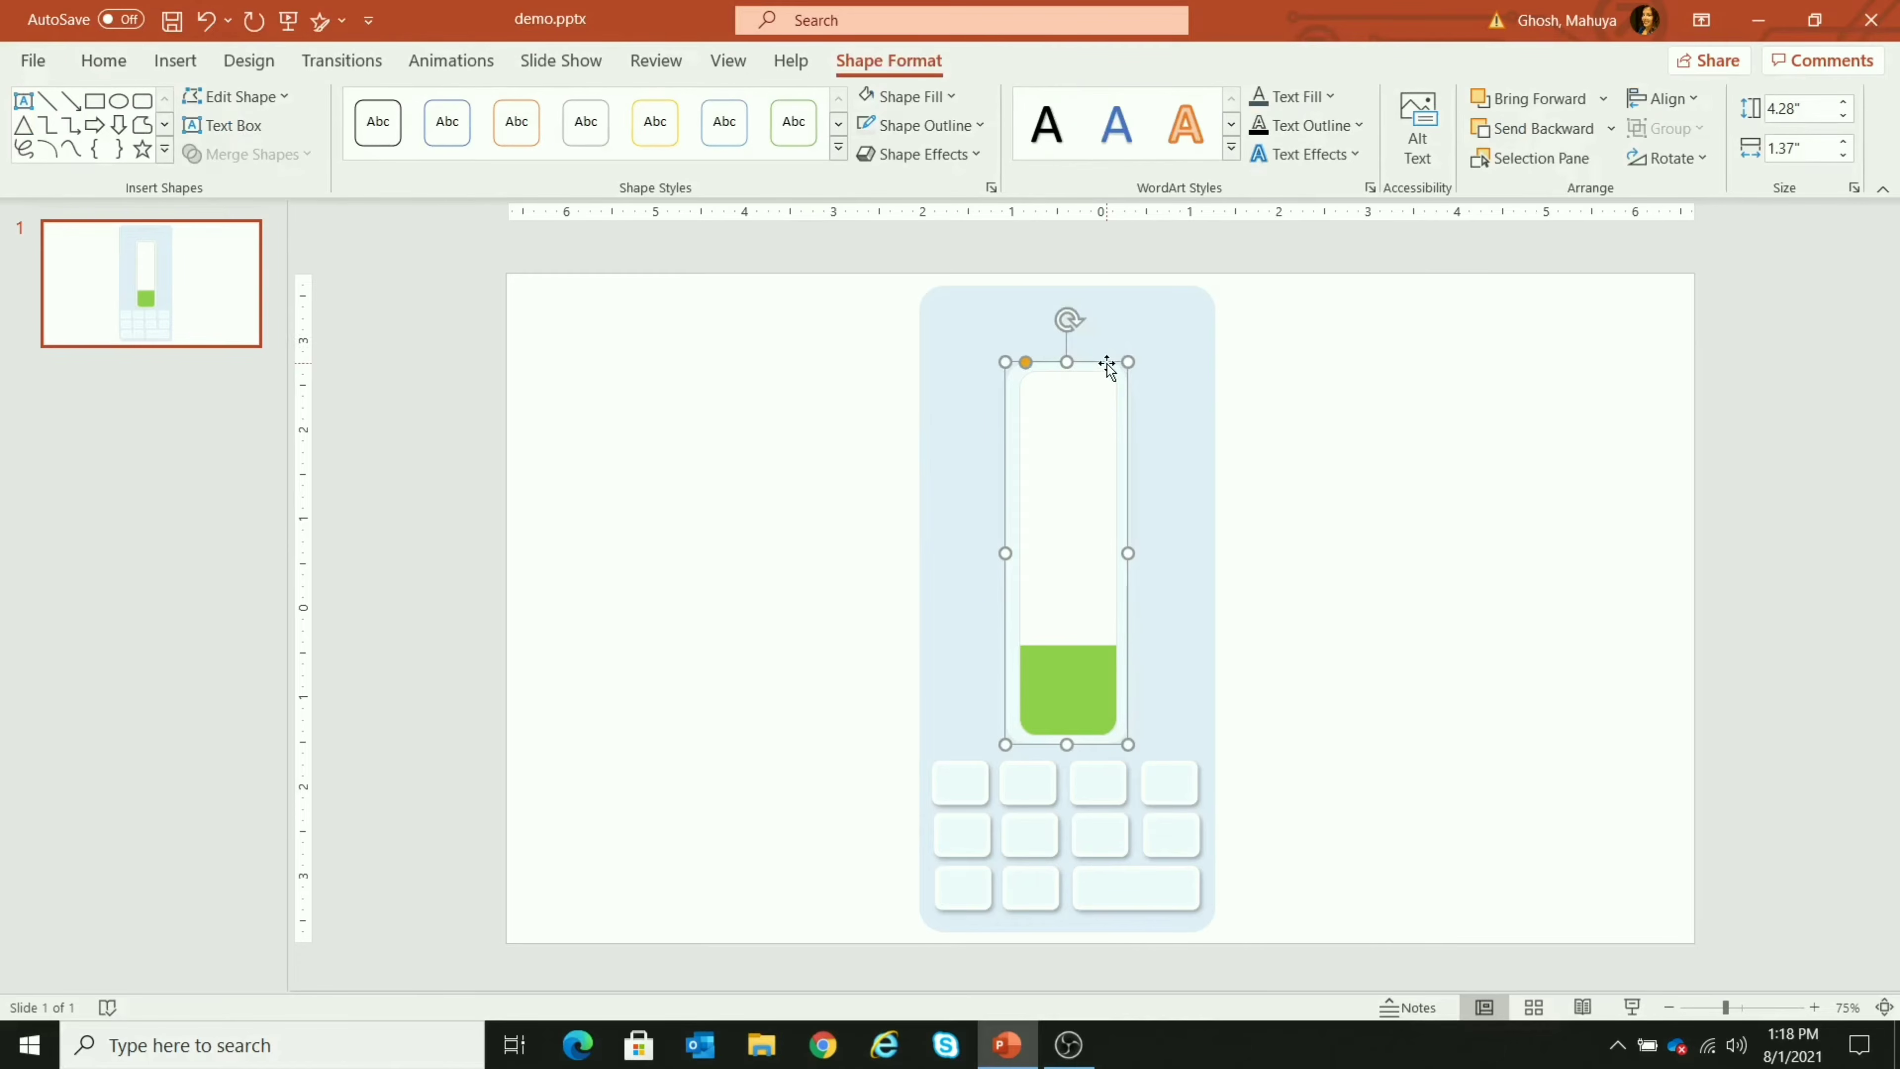
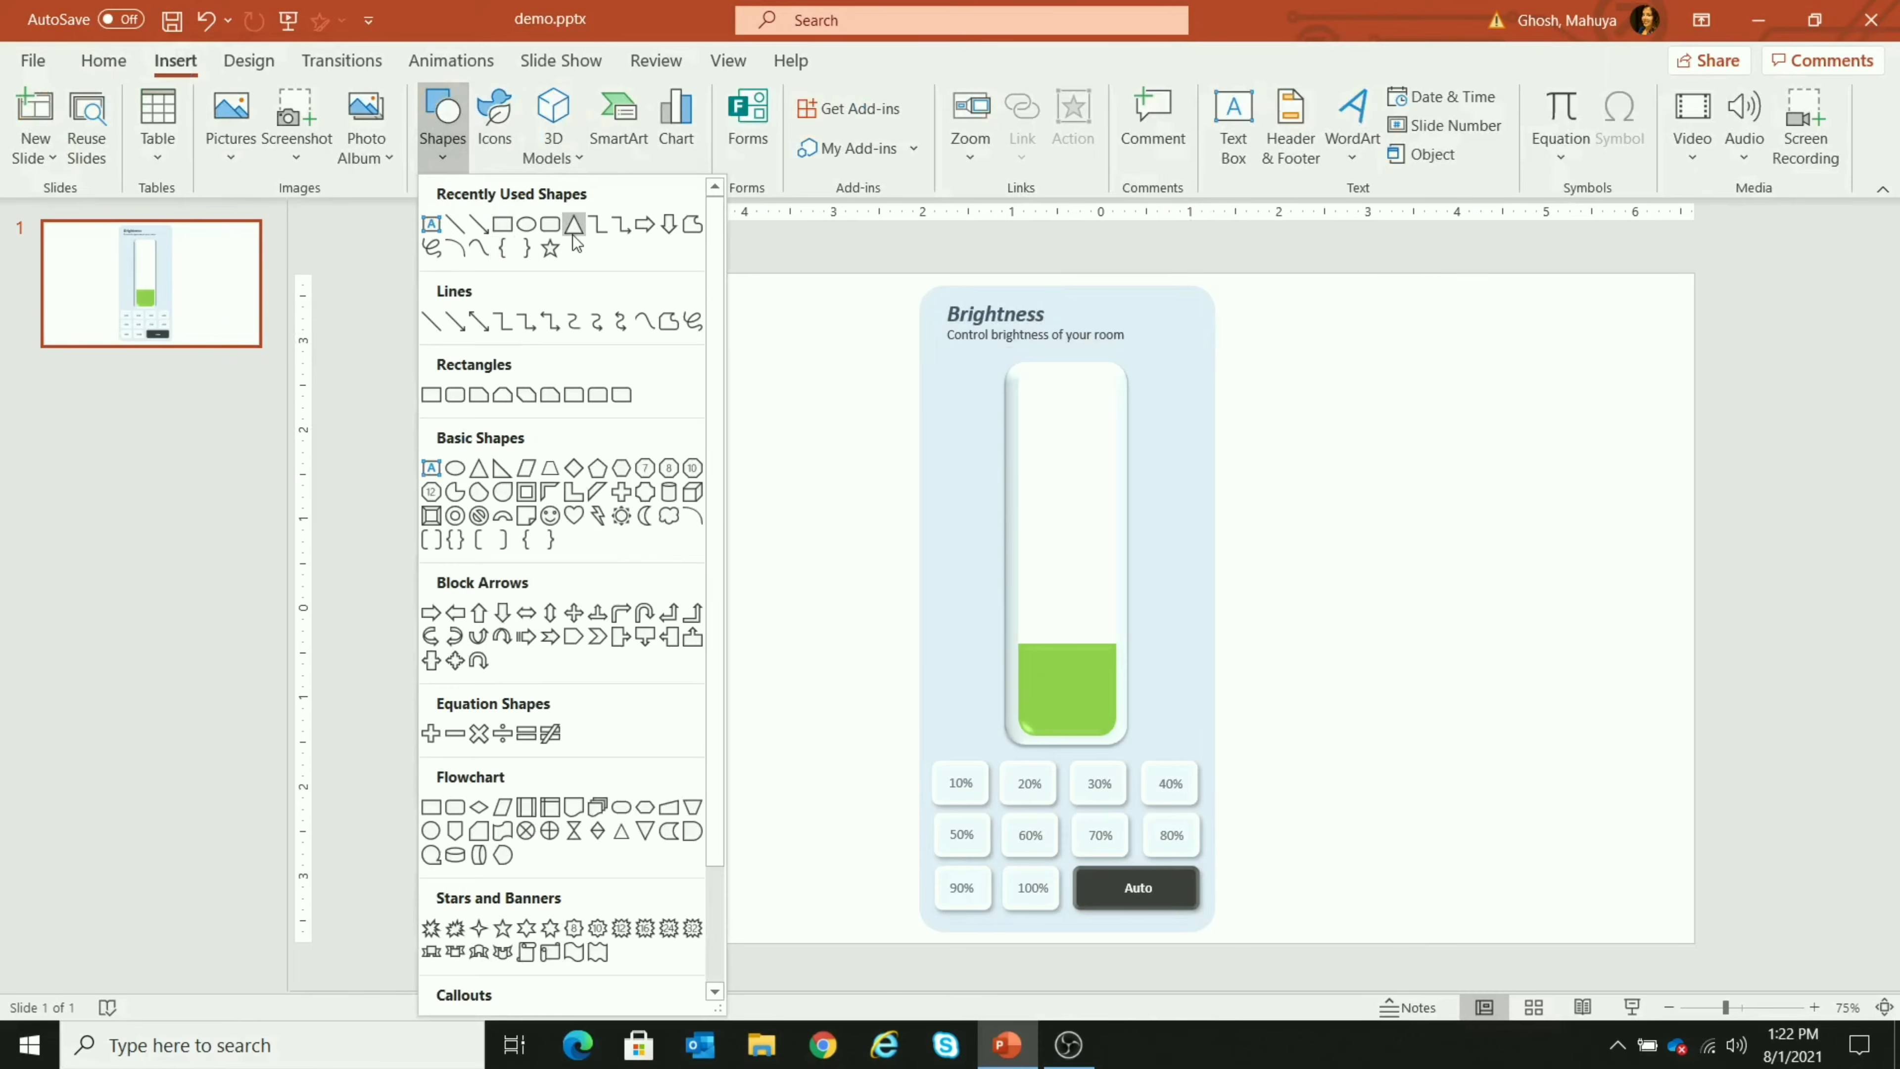
Draw a small rounded rectangle about 0.29" by 0.34" in the card's upper-right corner and enter ">" in it
click(551, 223)
drag(1162, 315, 1189, 337)
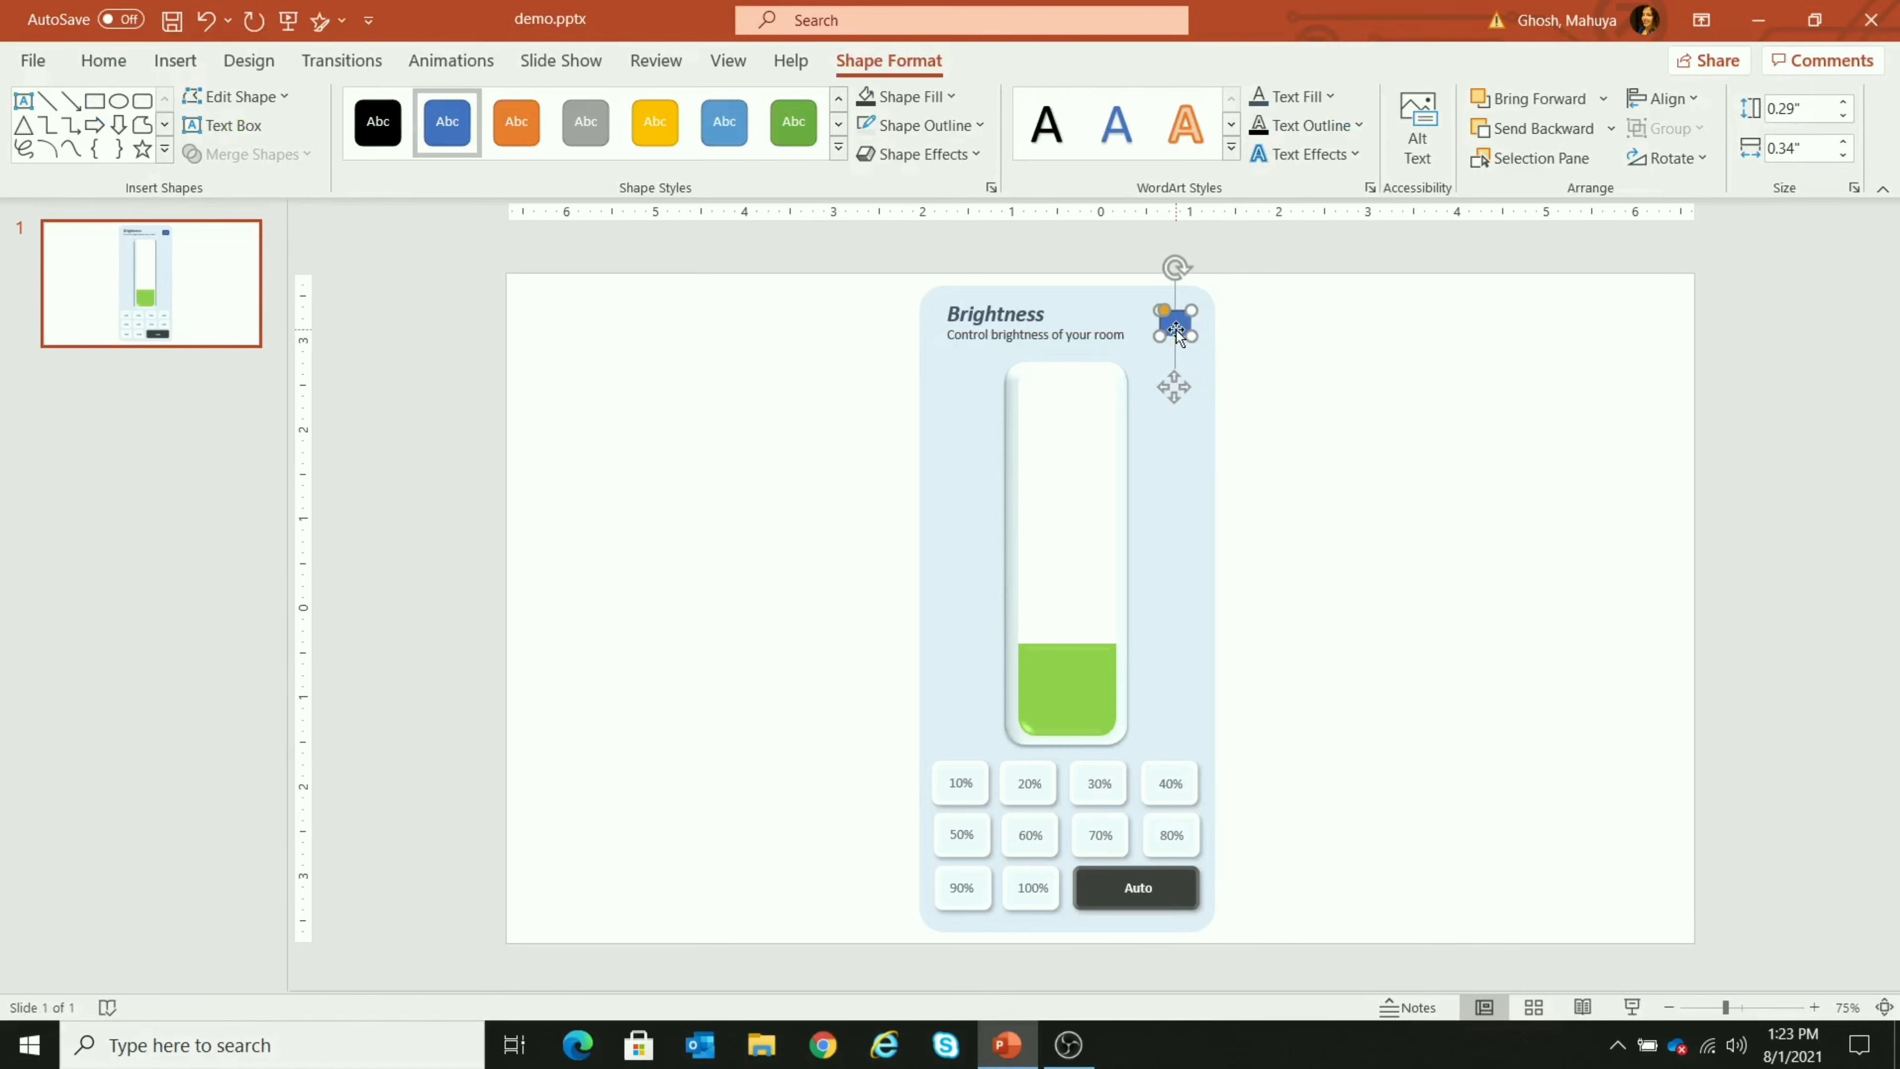
click(1176, 329)
key(ctrl+a)
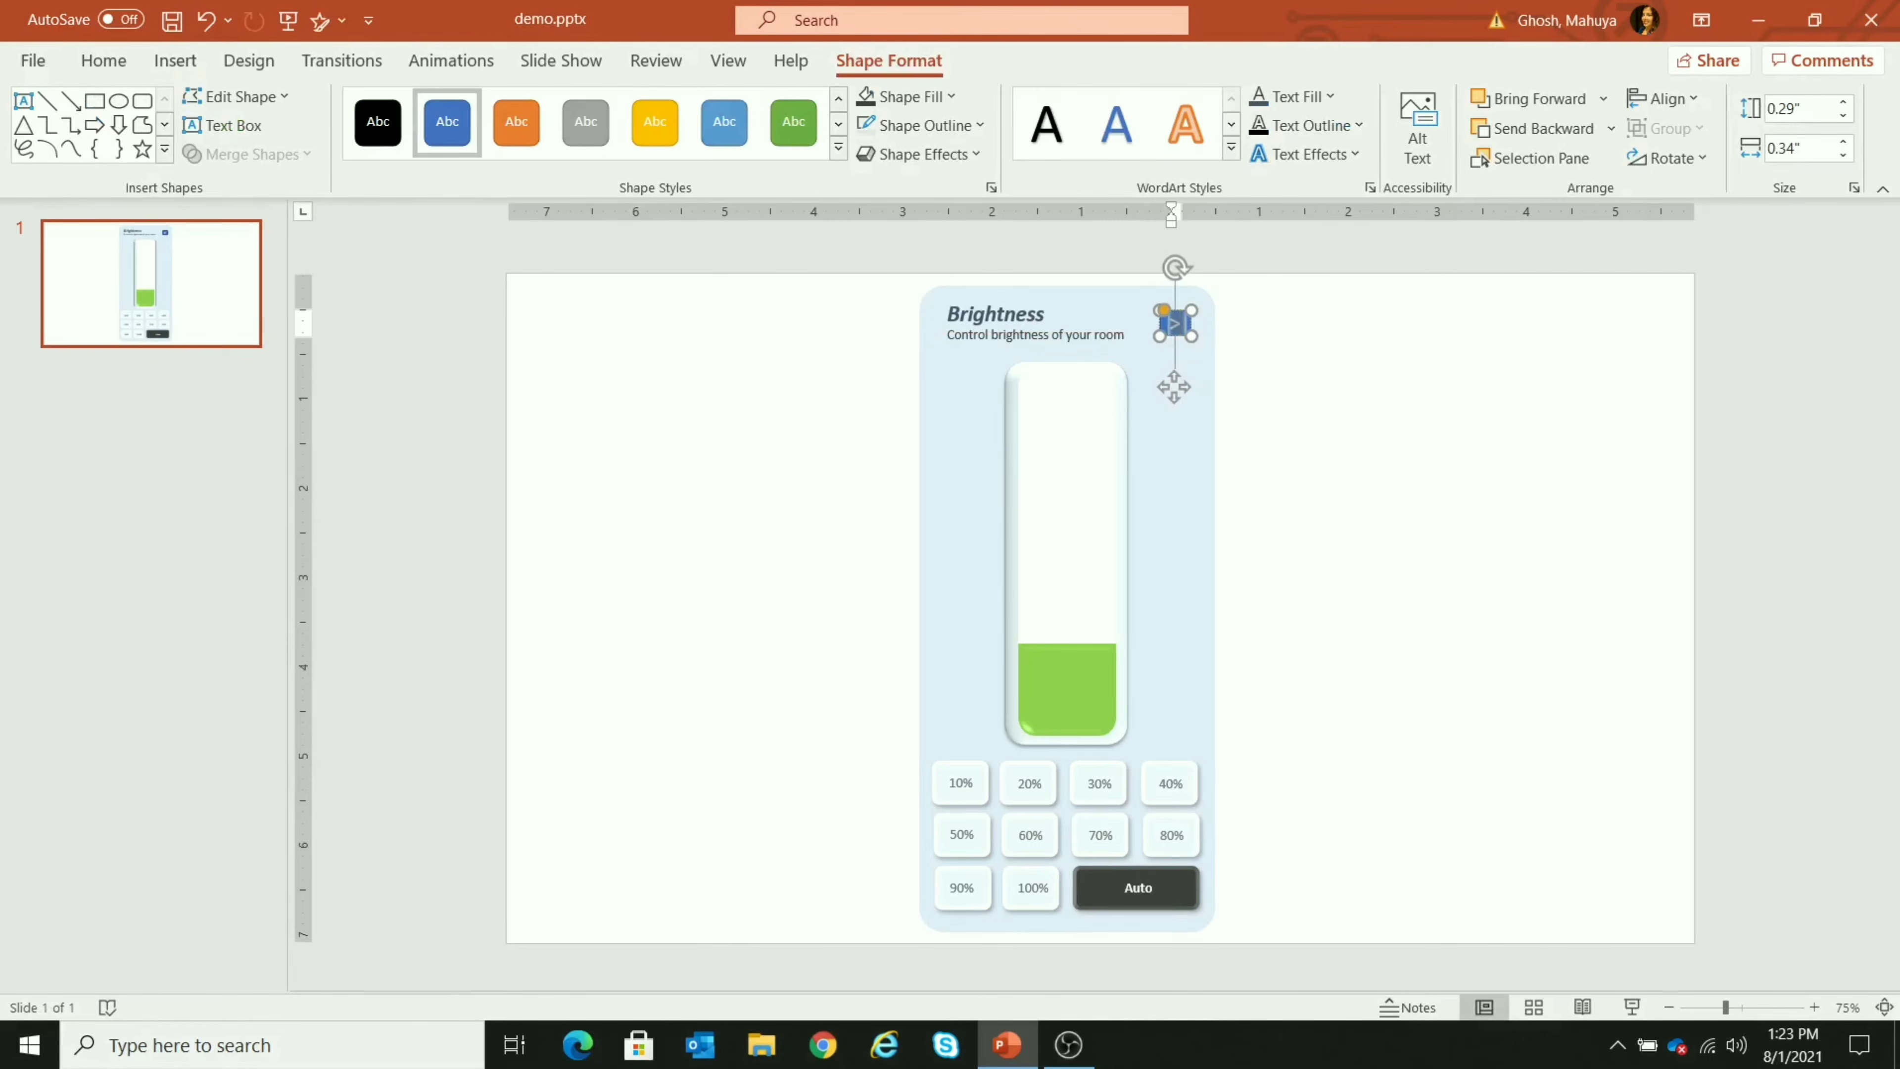
click(1271, 334)
click(1184, 313)
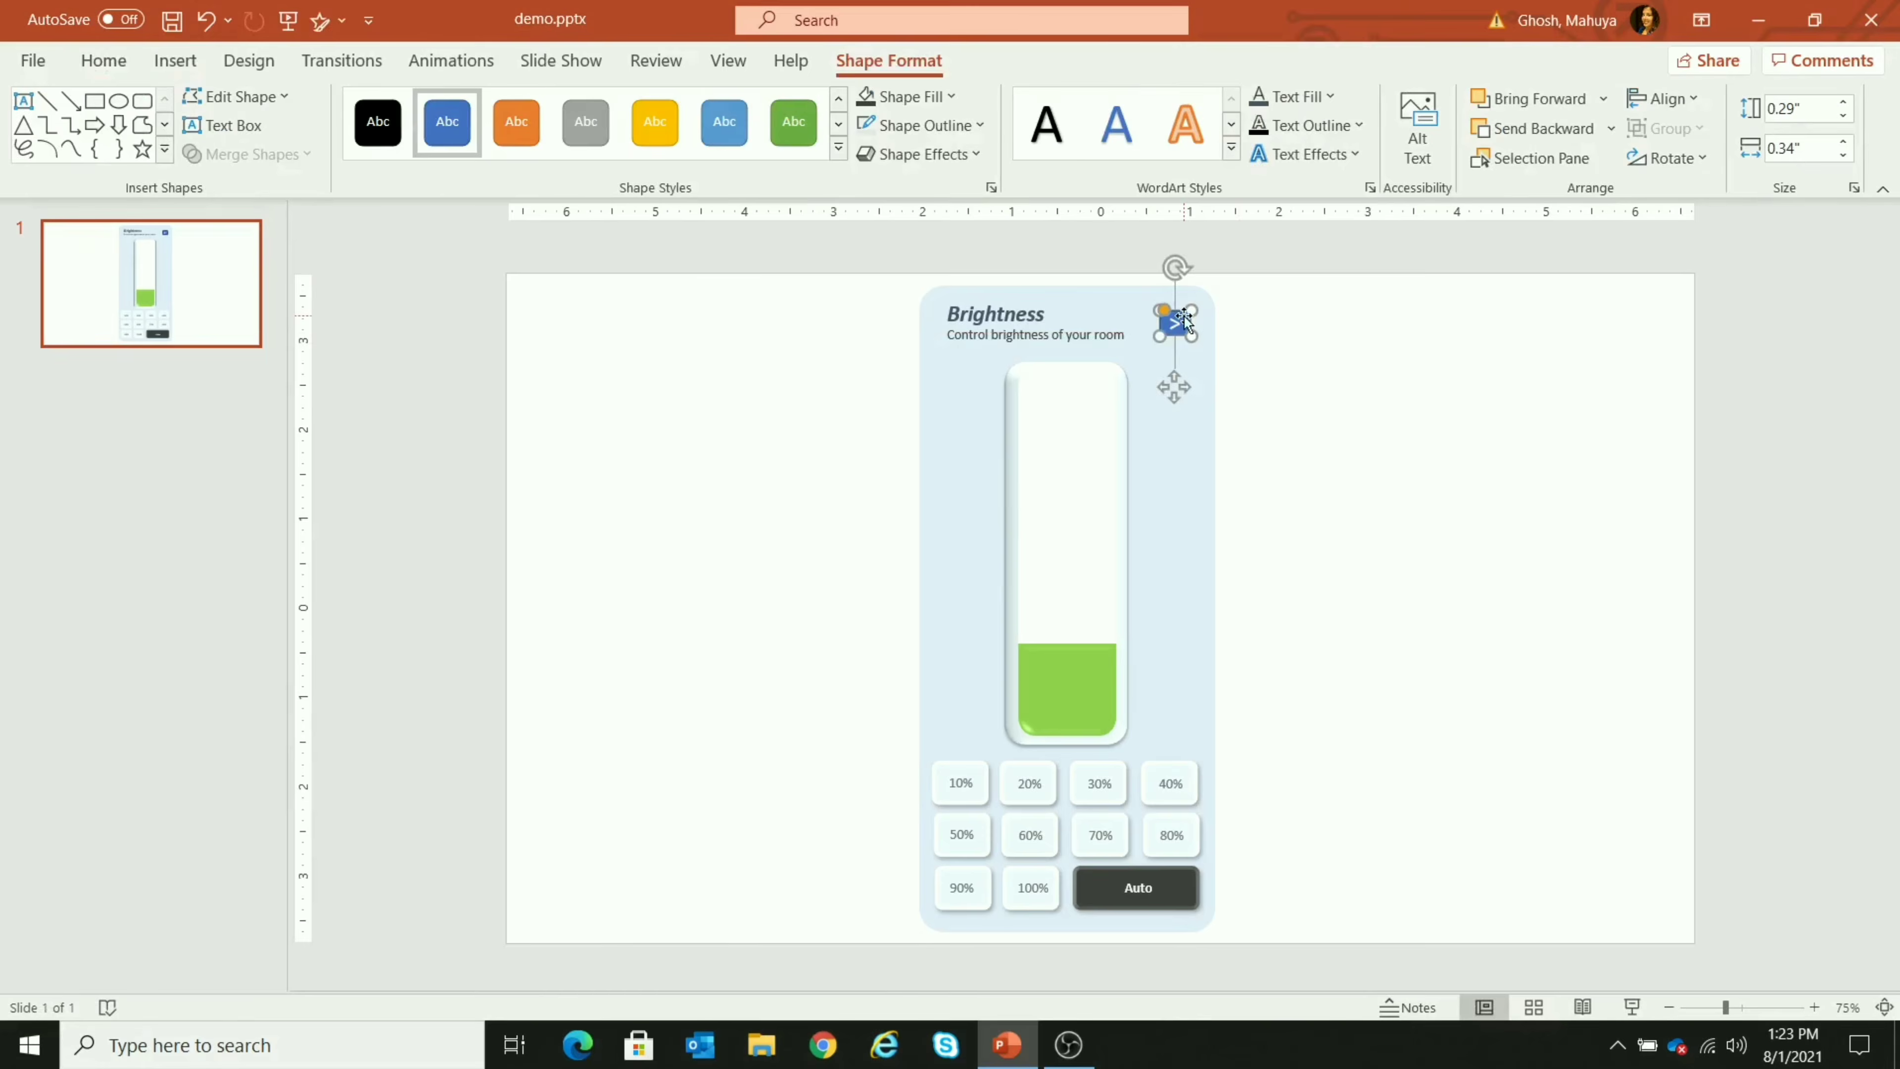
Remove the outline of the small ">" block and fill it with the very pale recent colour
click(869, 121)
click(926, 101)
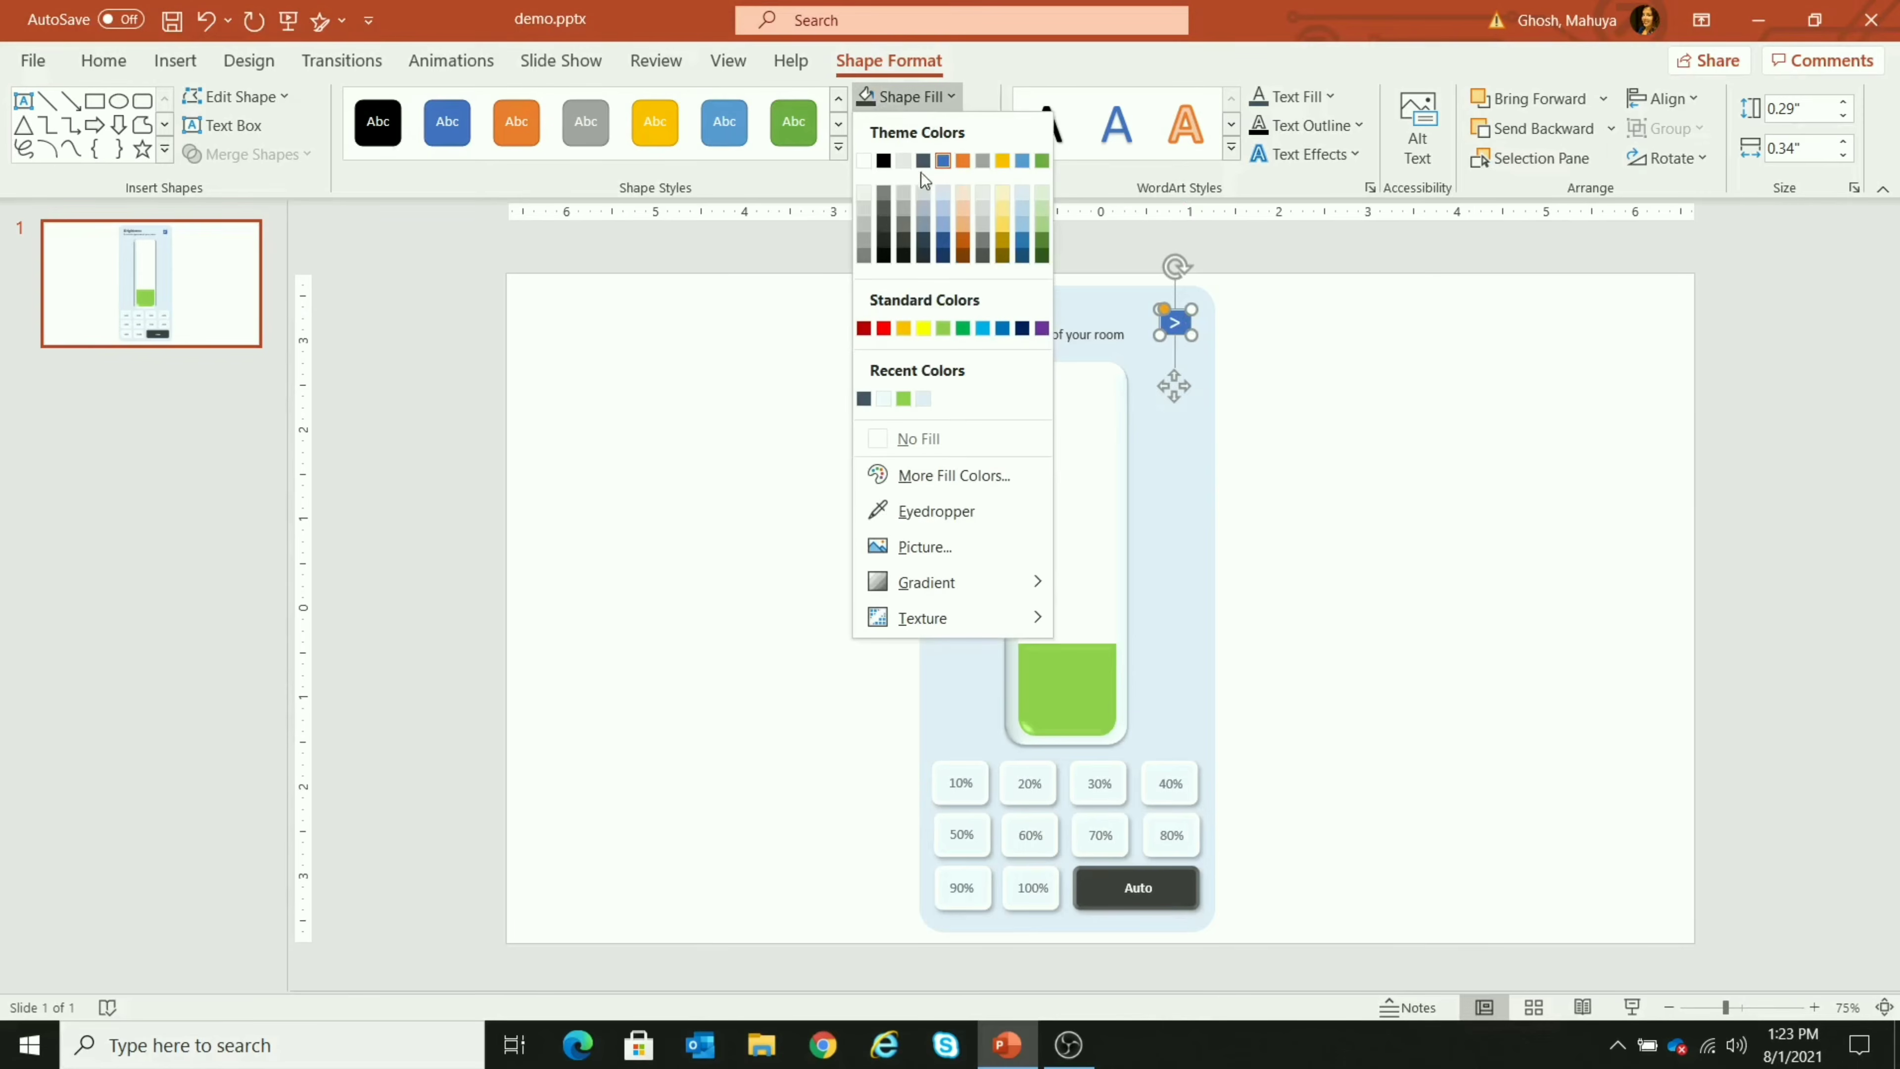
click(909, 437)
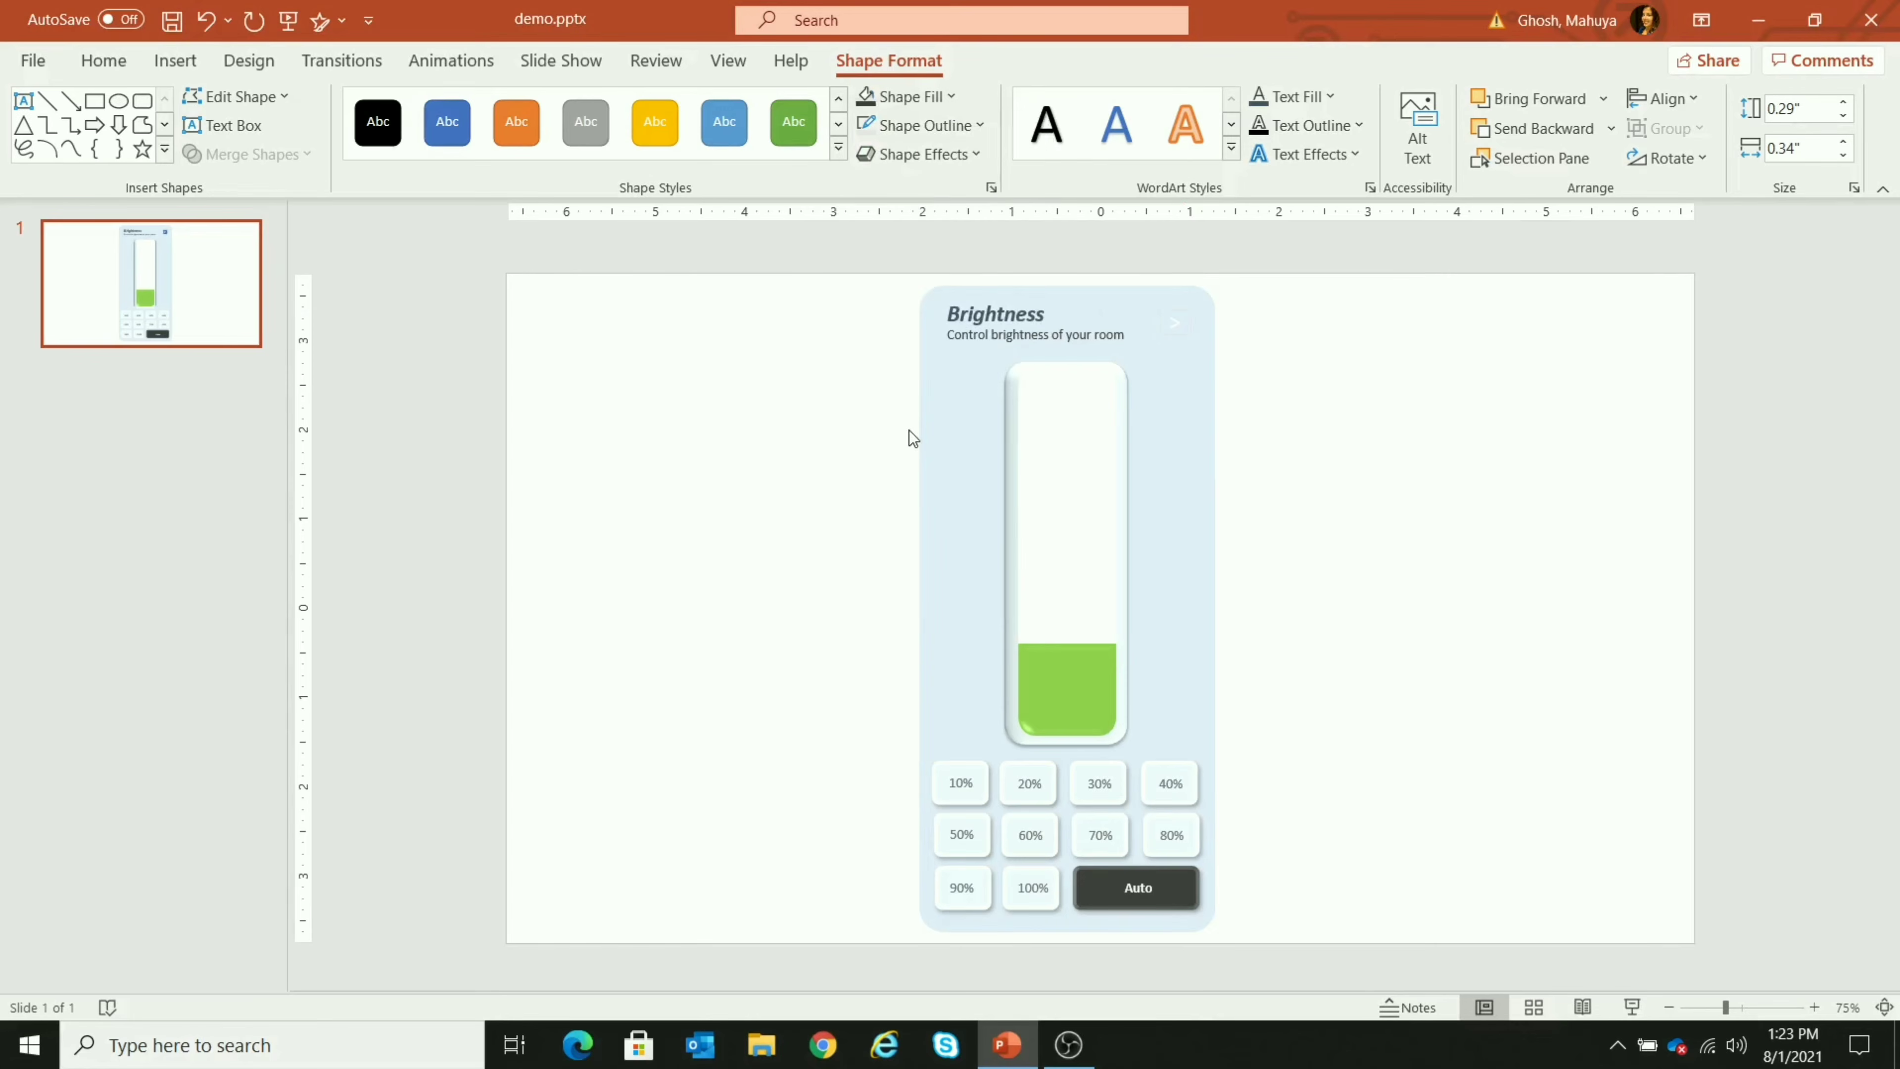
click(938, 109)
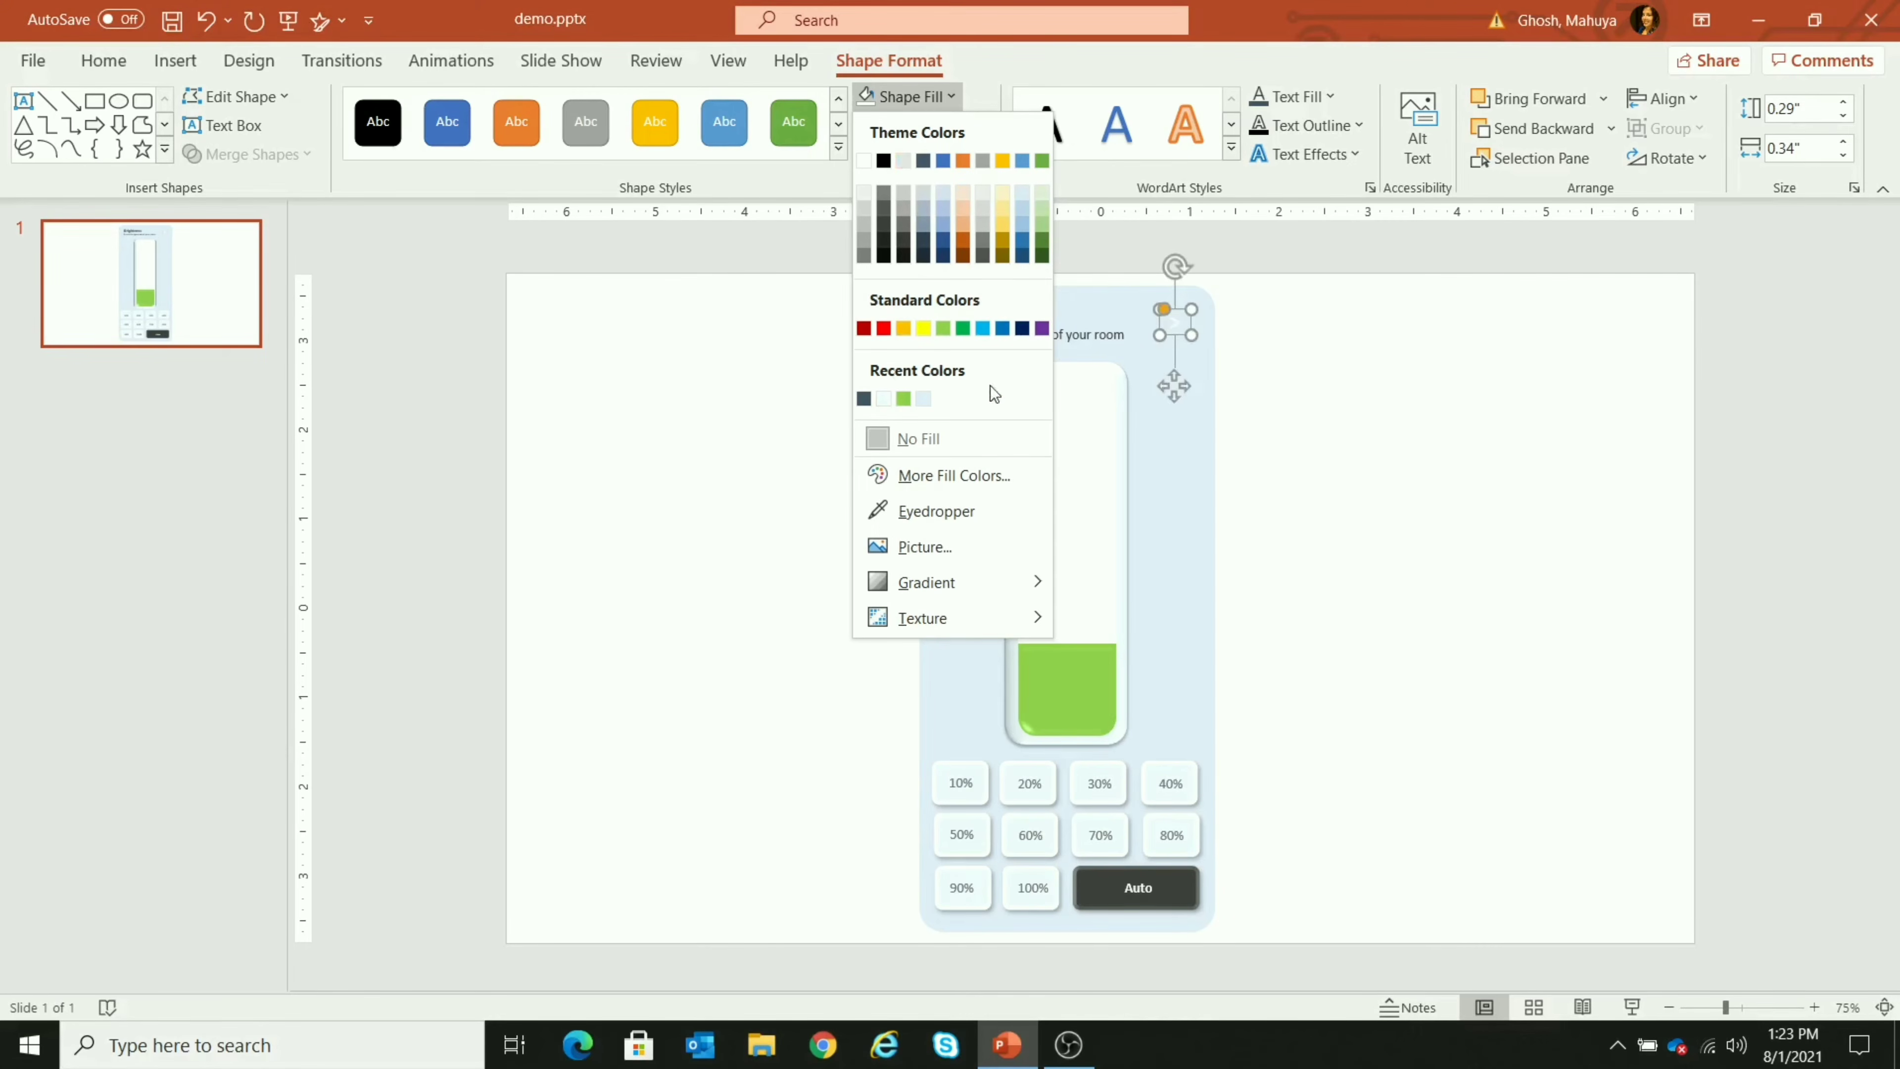
click(883, 398)
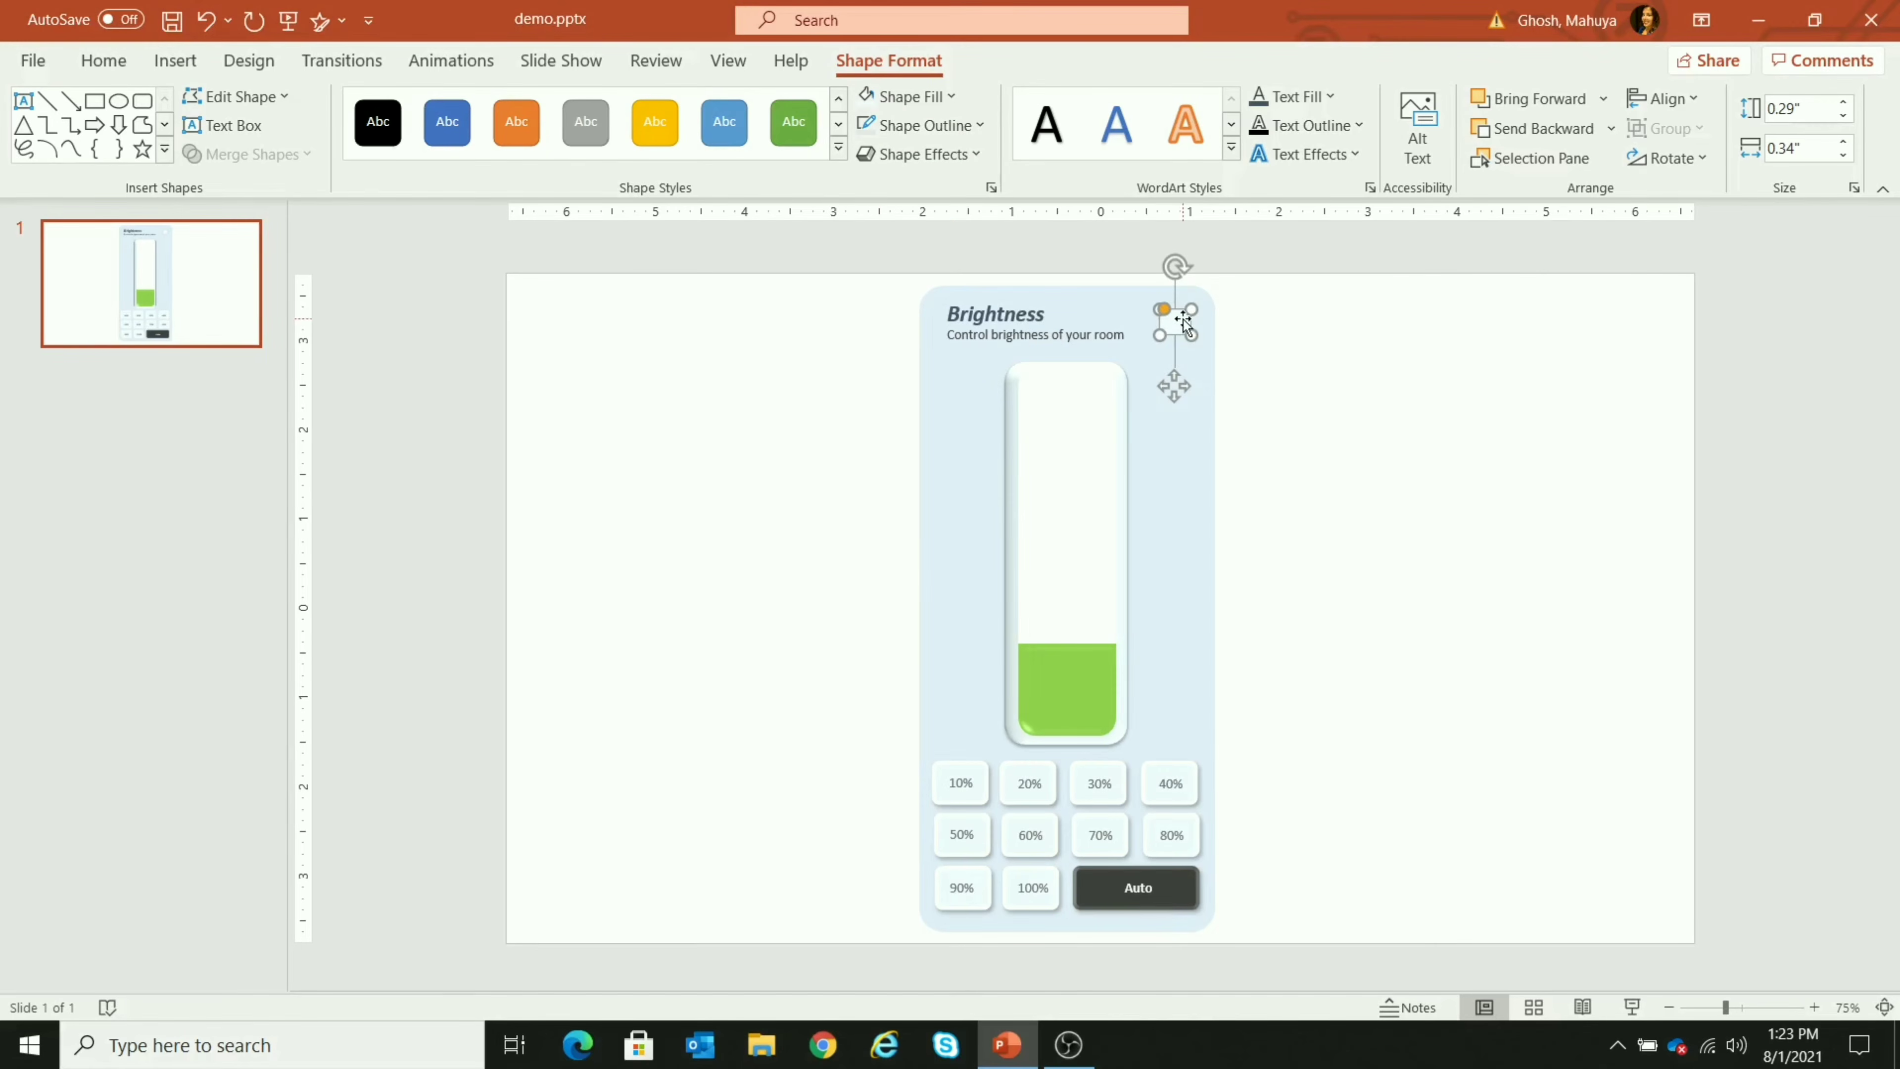
Colour the ">" text with Light Gray, Background 2
click(1163, 321)
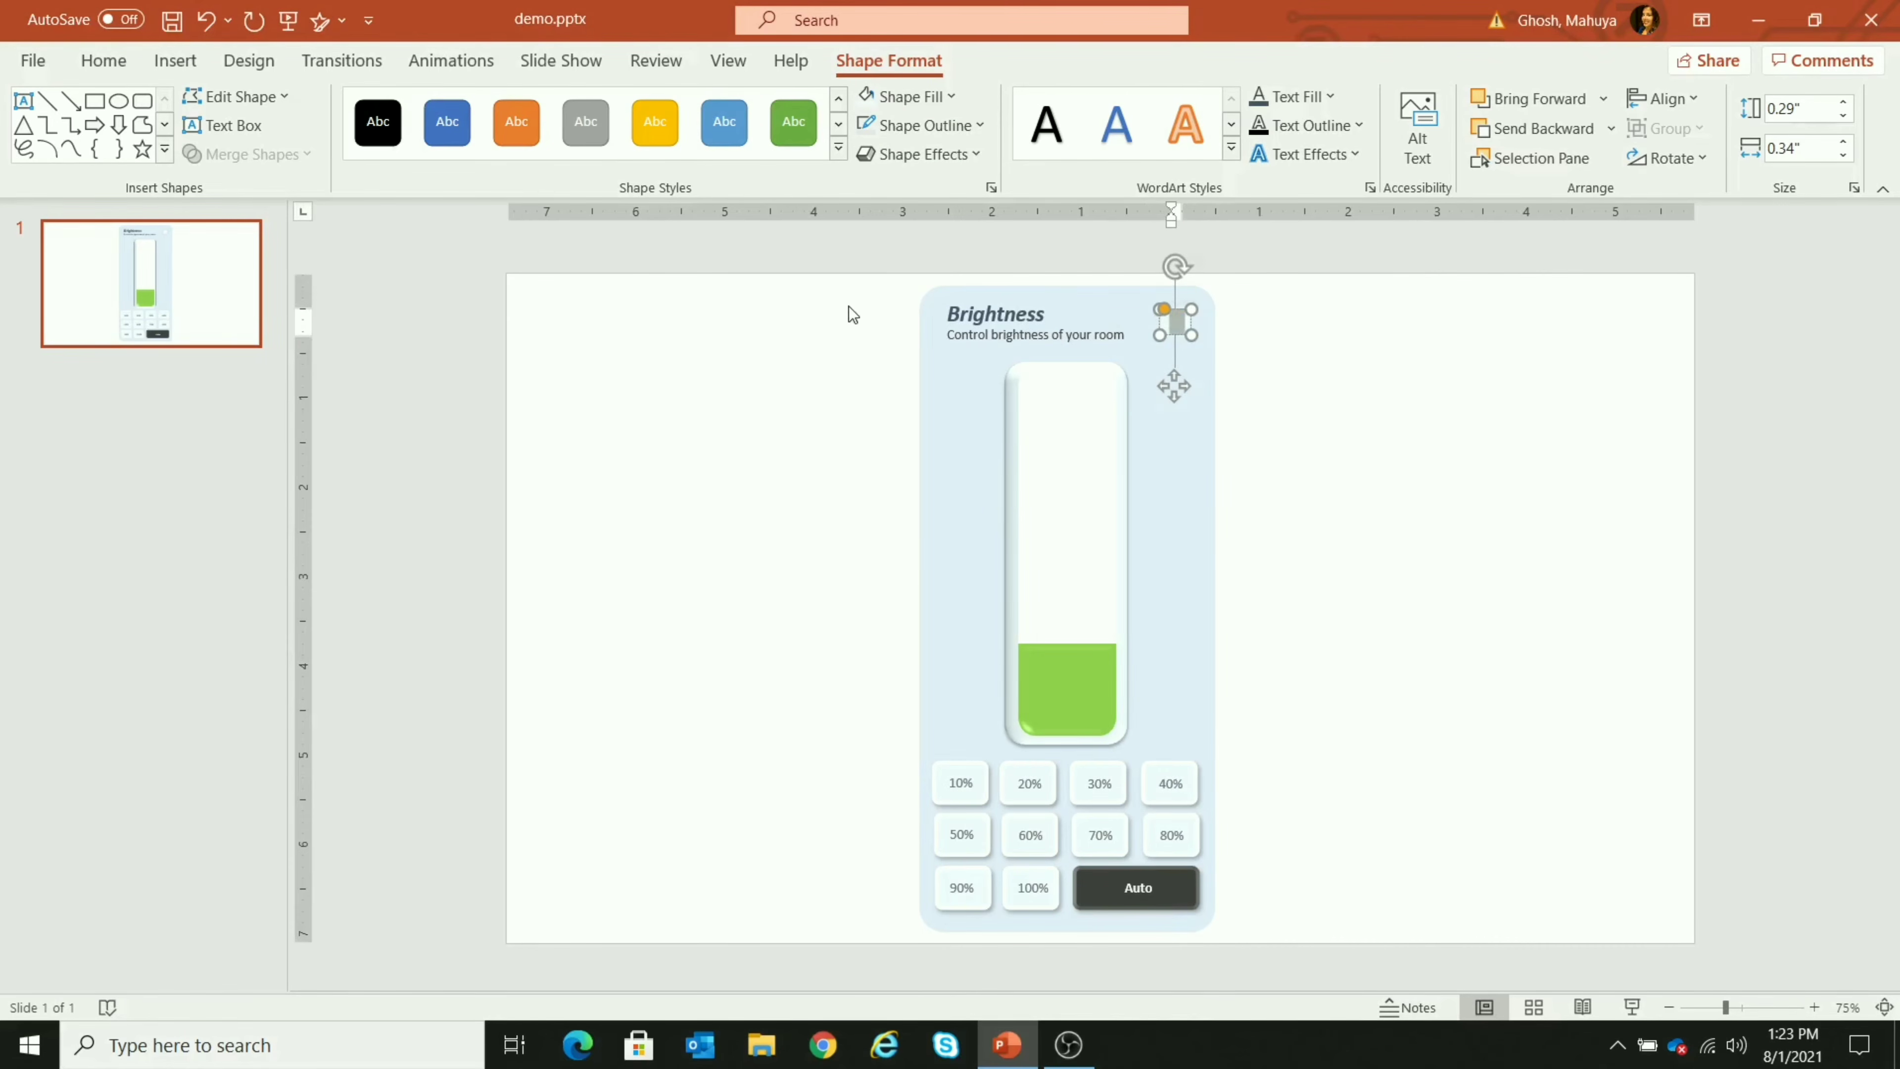
click(102, 61)
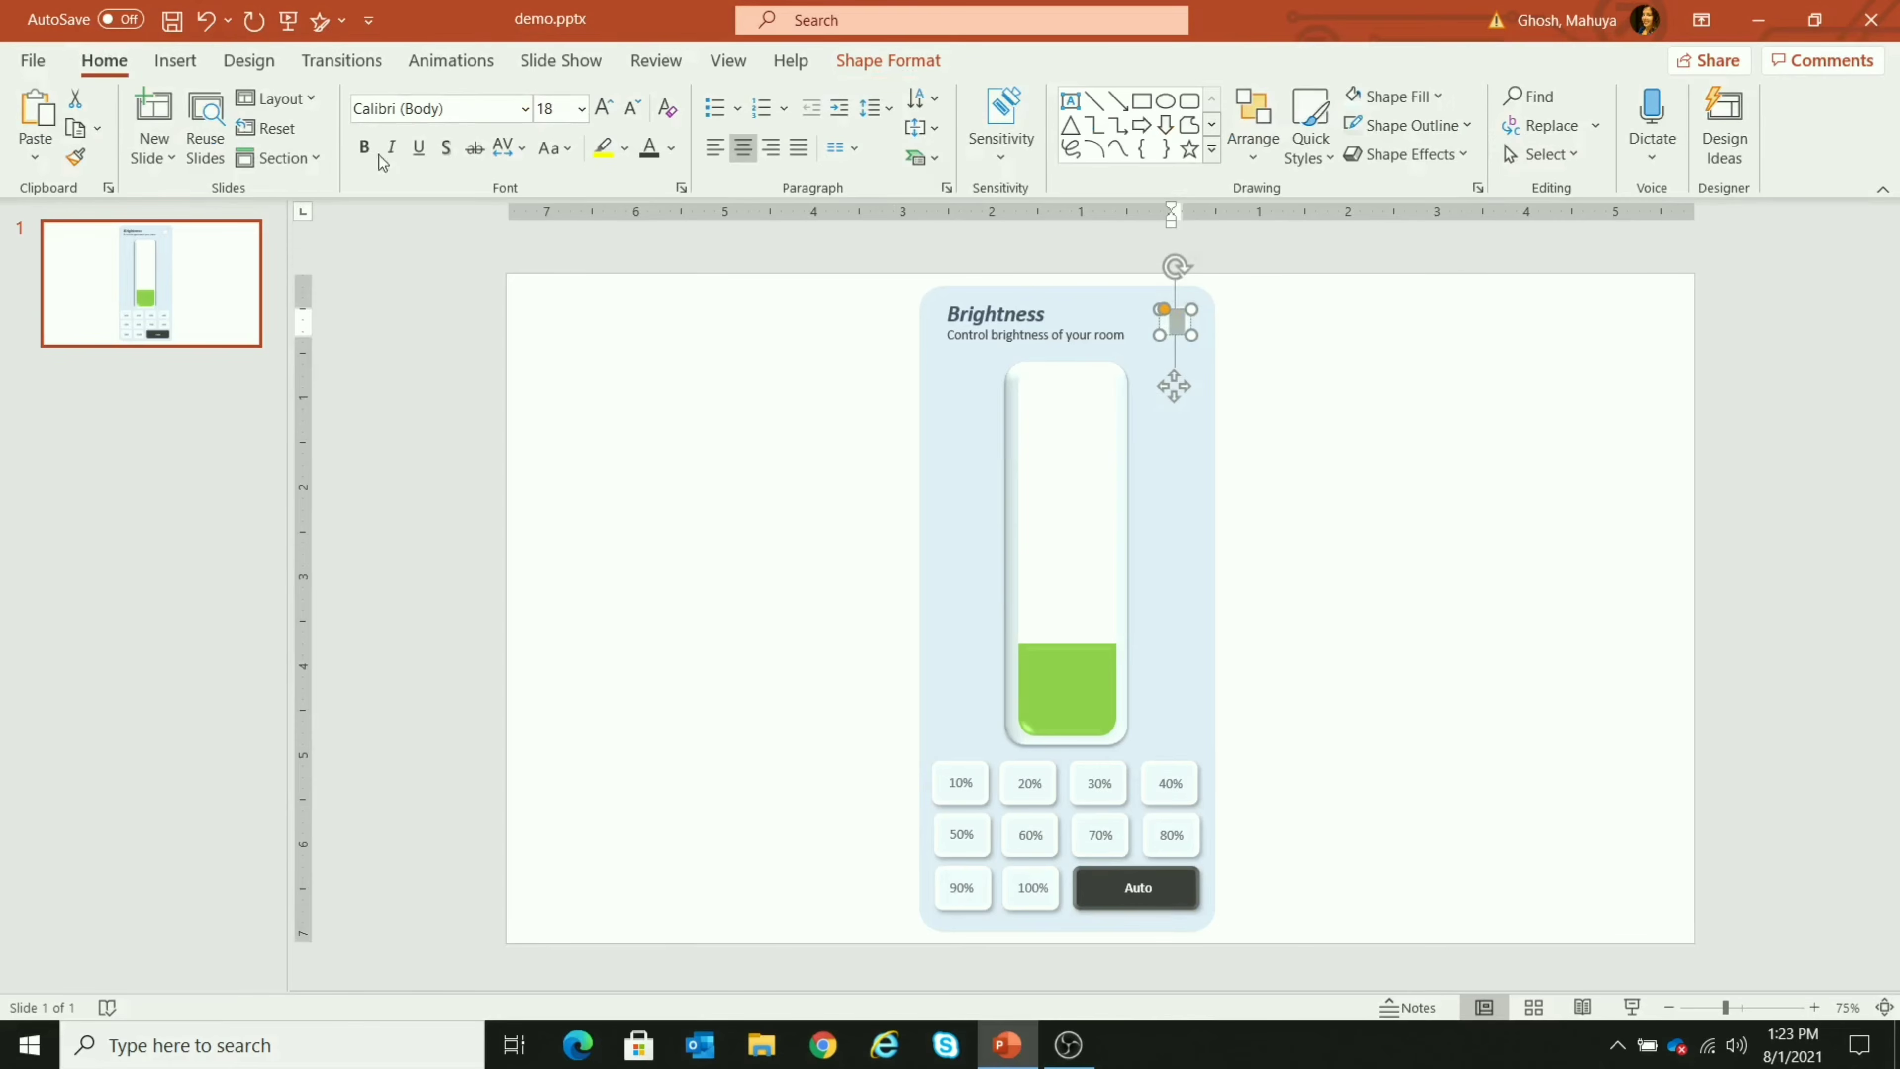
click(663, 149)
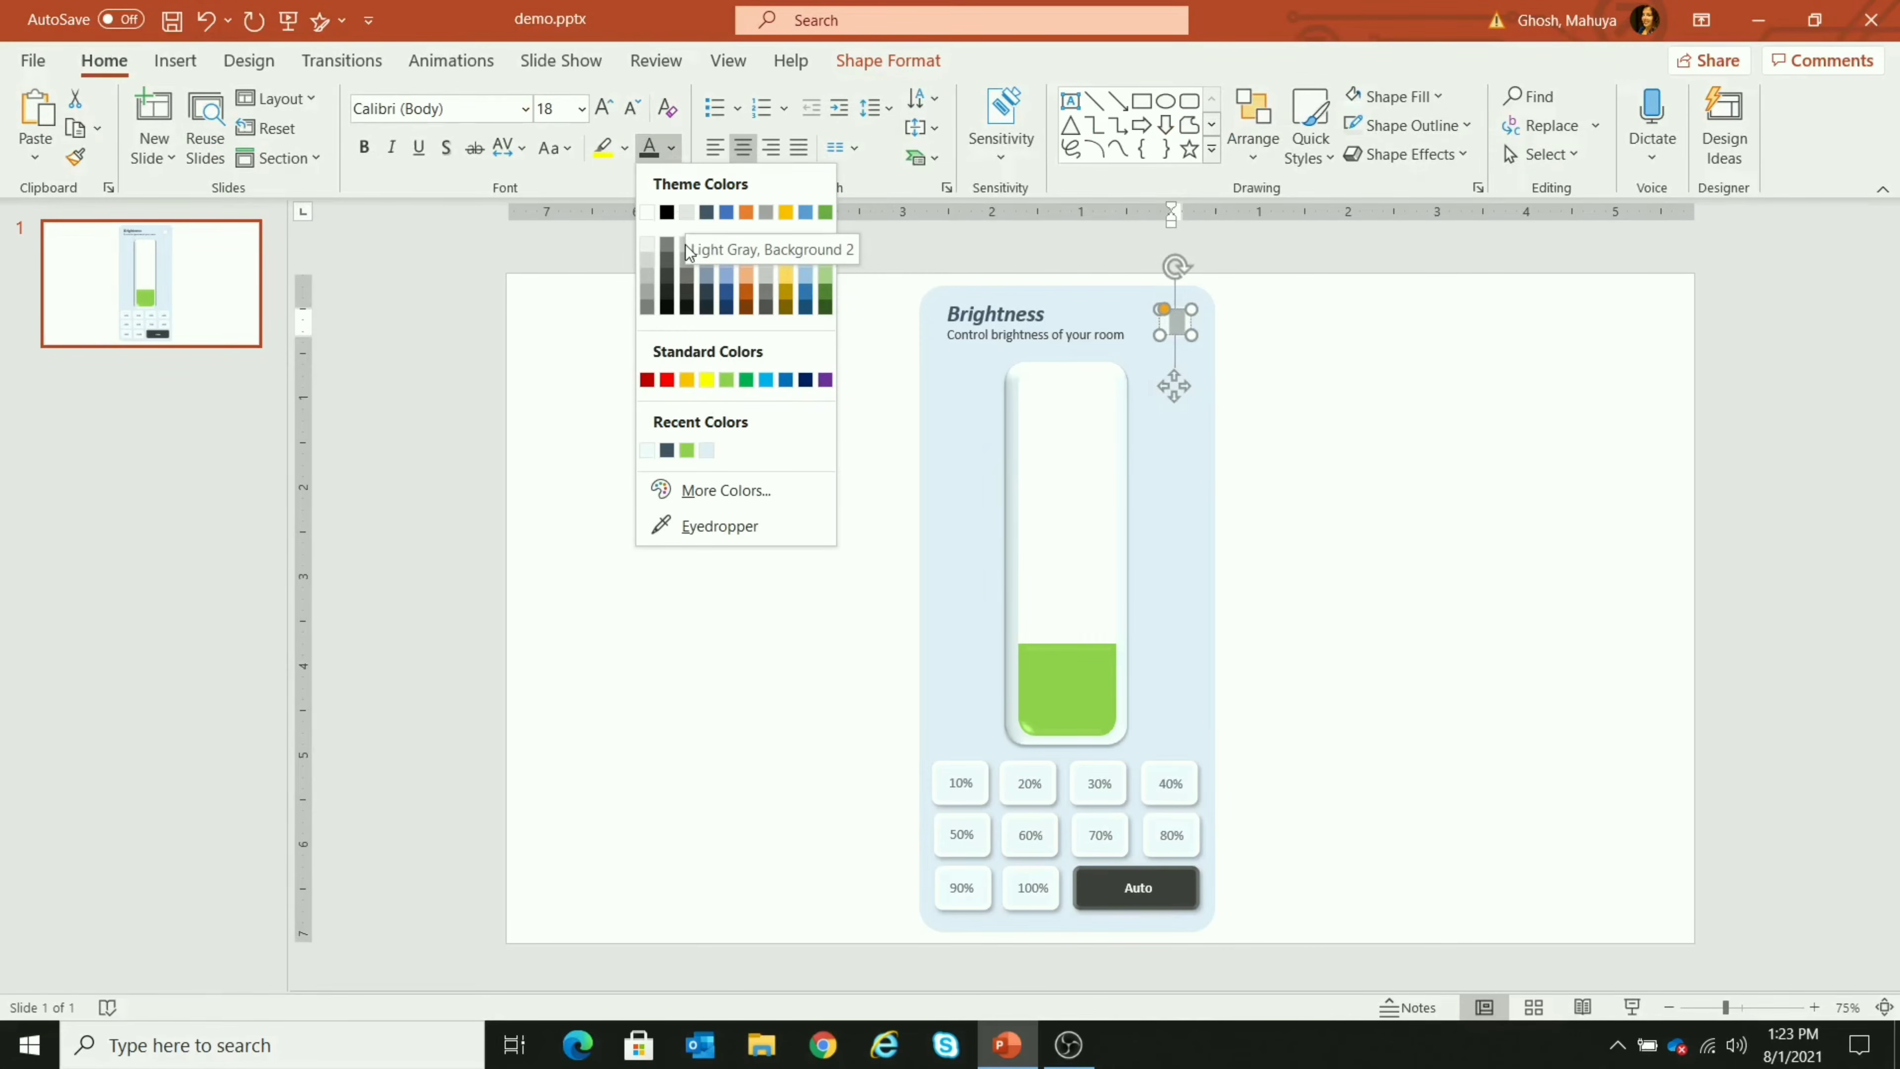
click(685, 211)
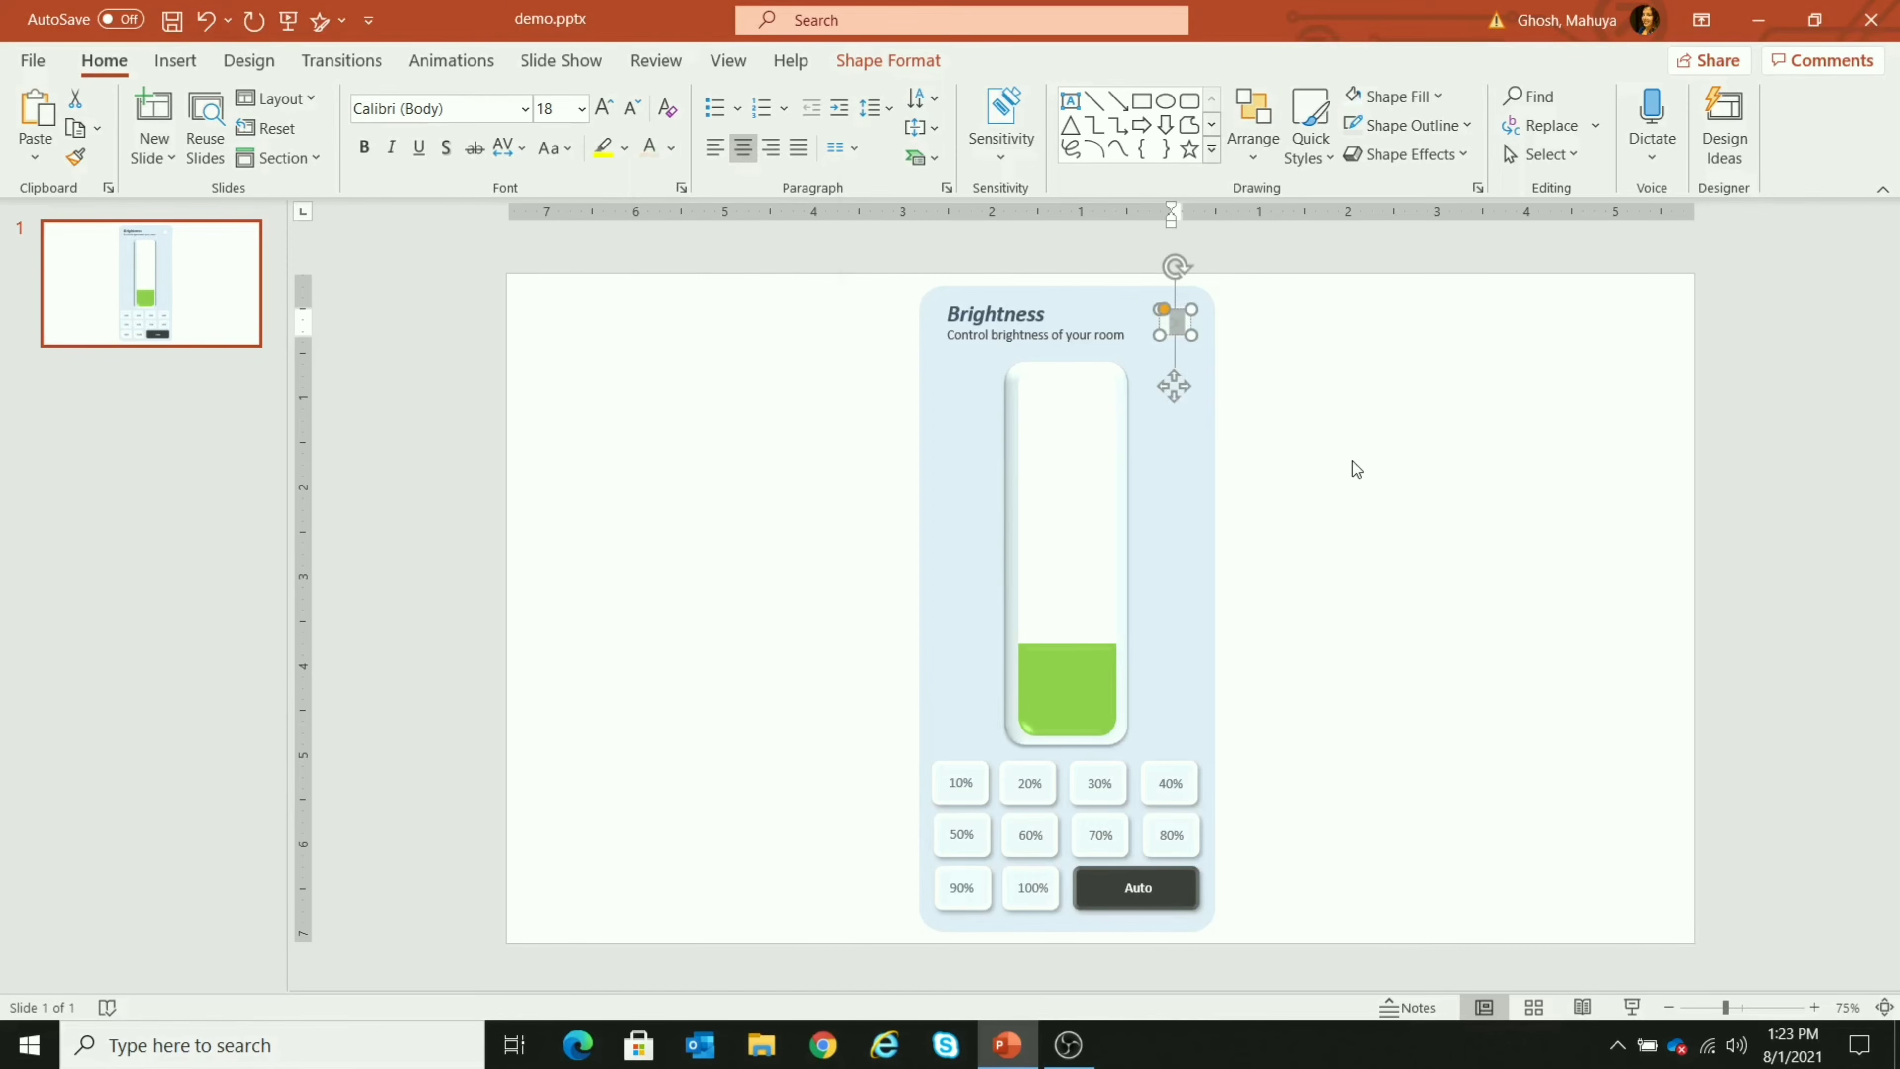
click(1361, 463)
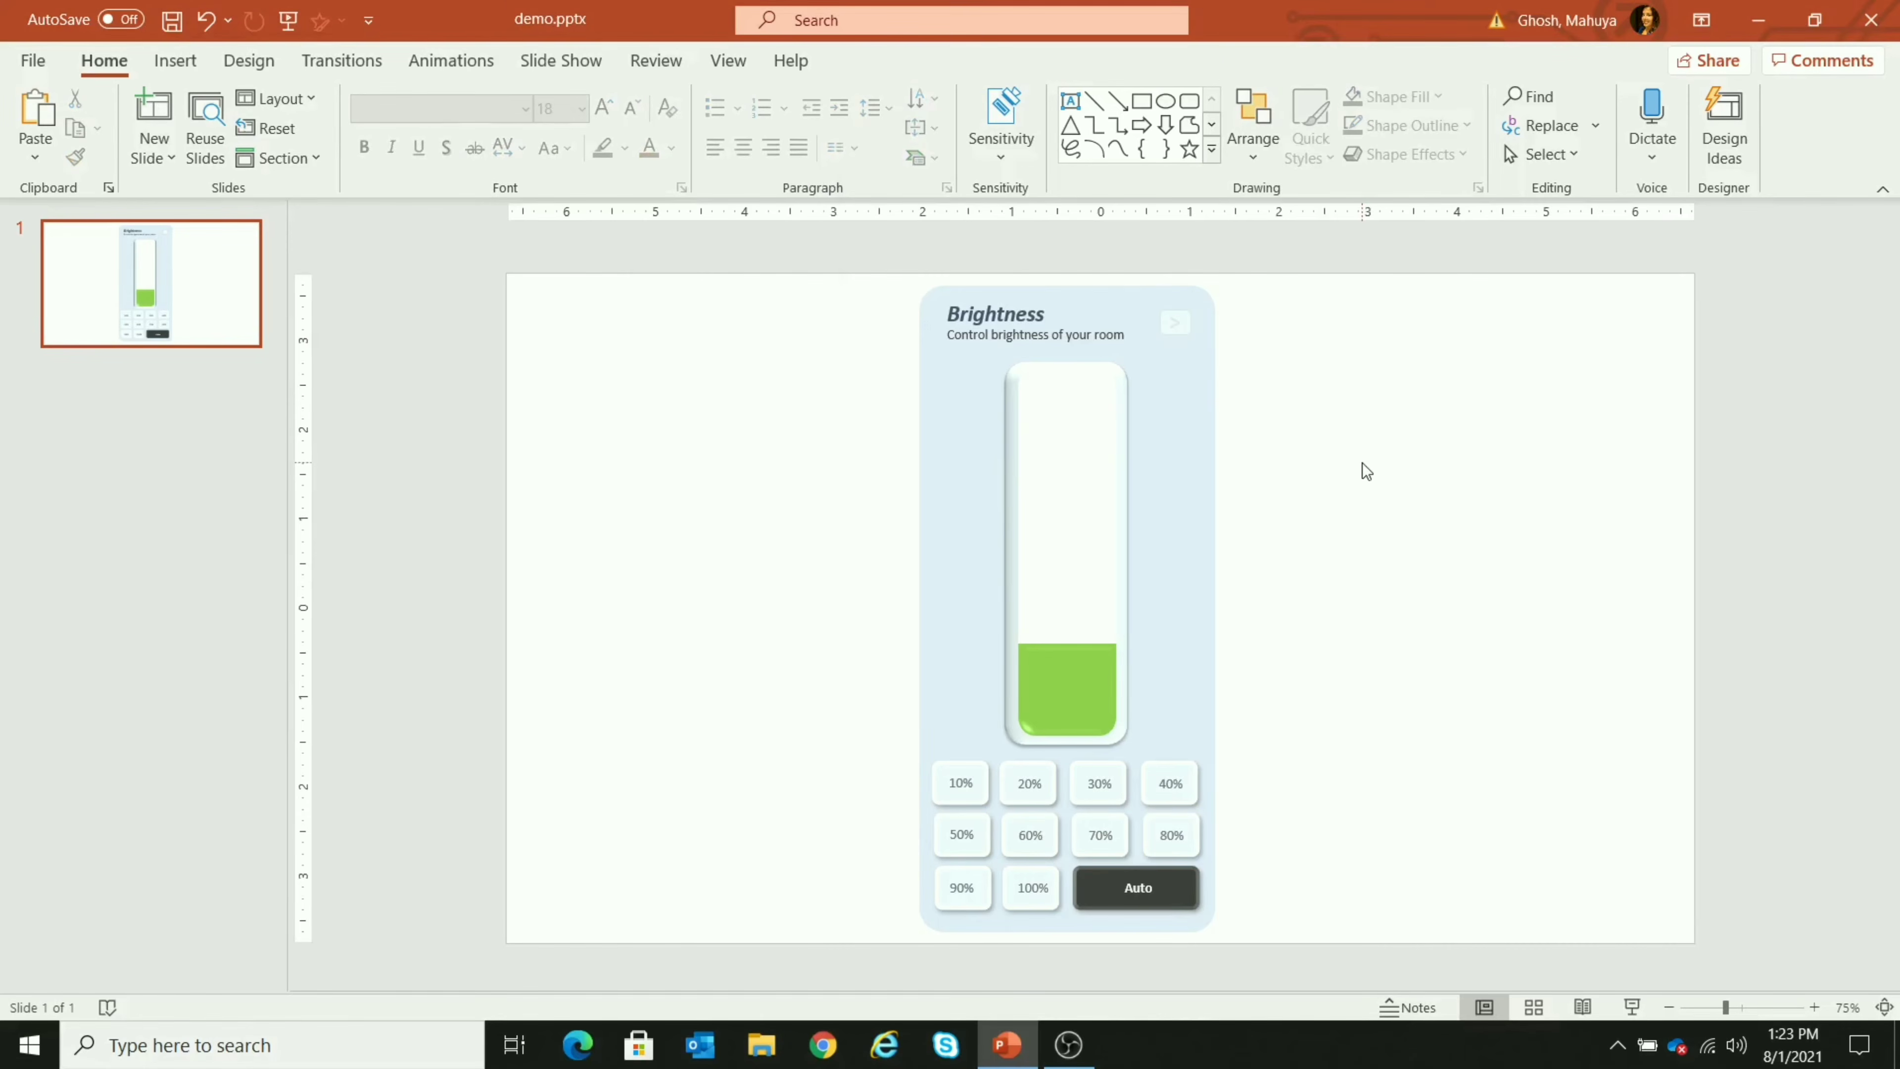
Recolour the ">" text with a medium grey shade of the white theme colour
click(1171, 320)
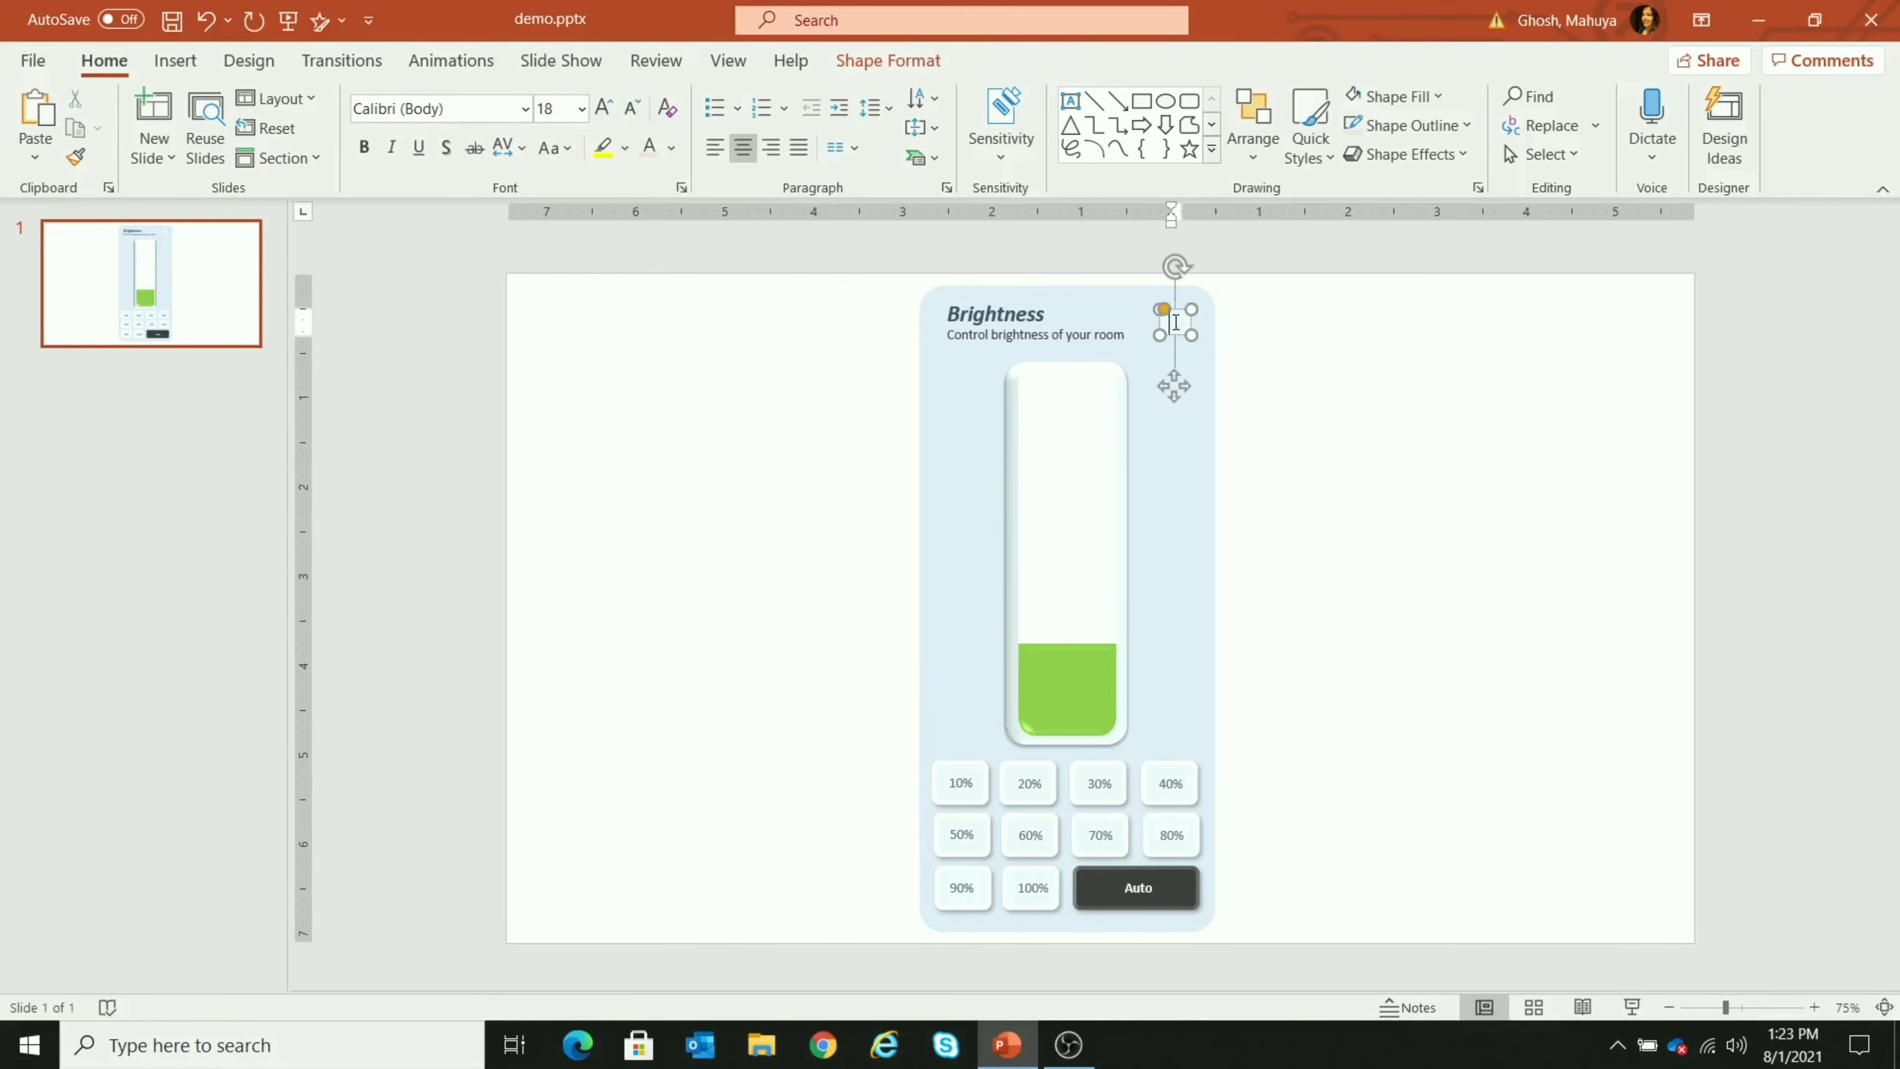
click(671, 147)
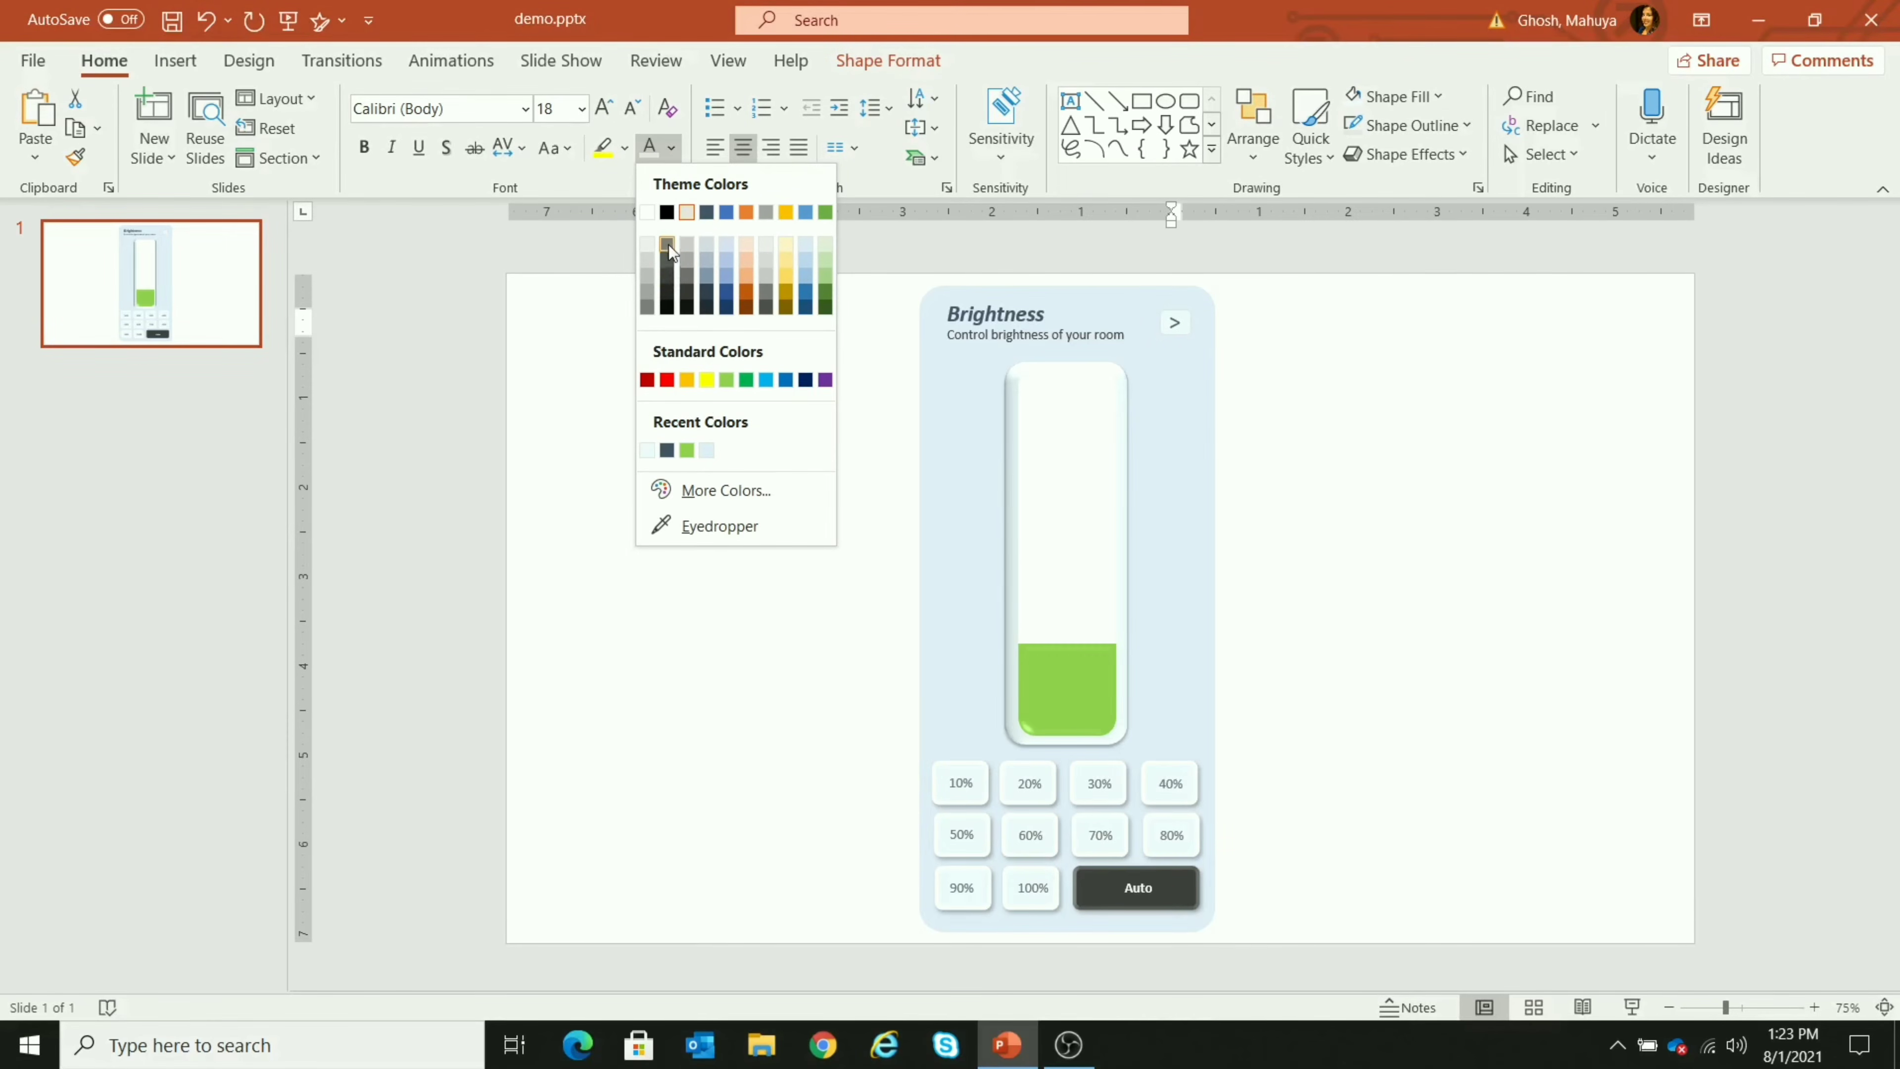
click(649, 287)
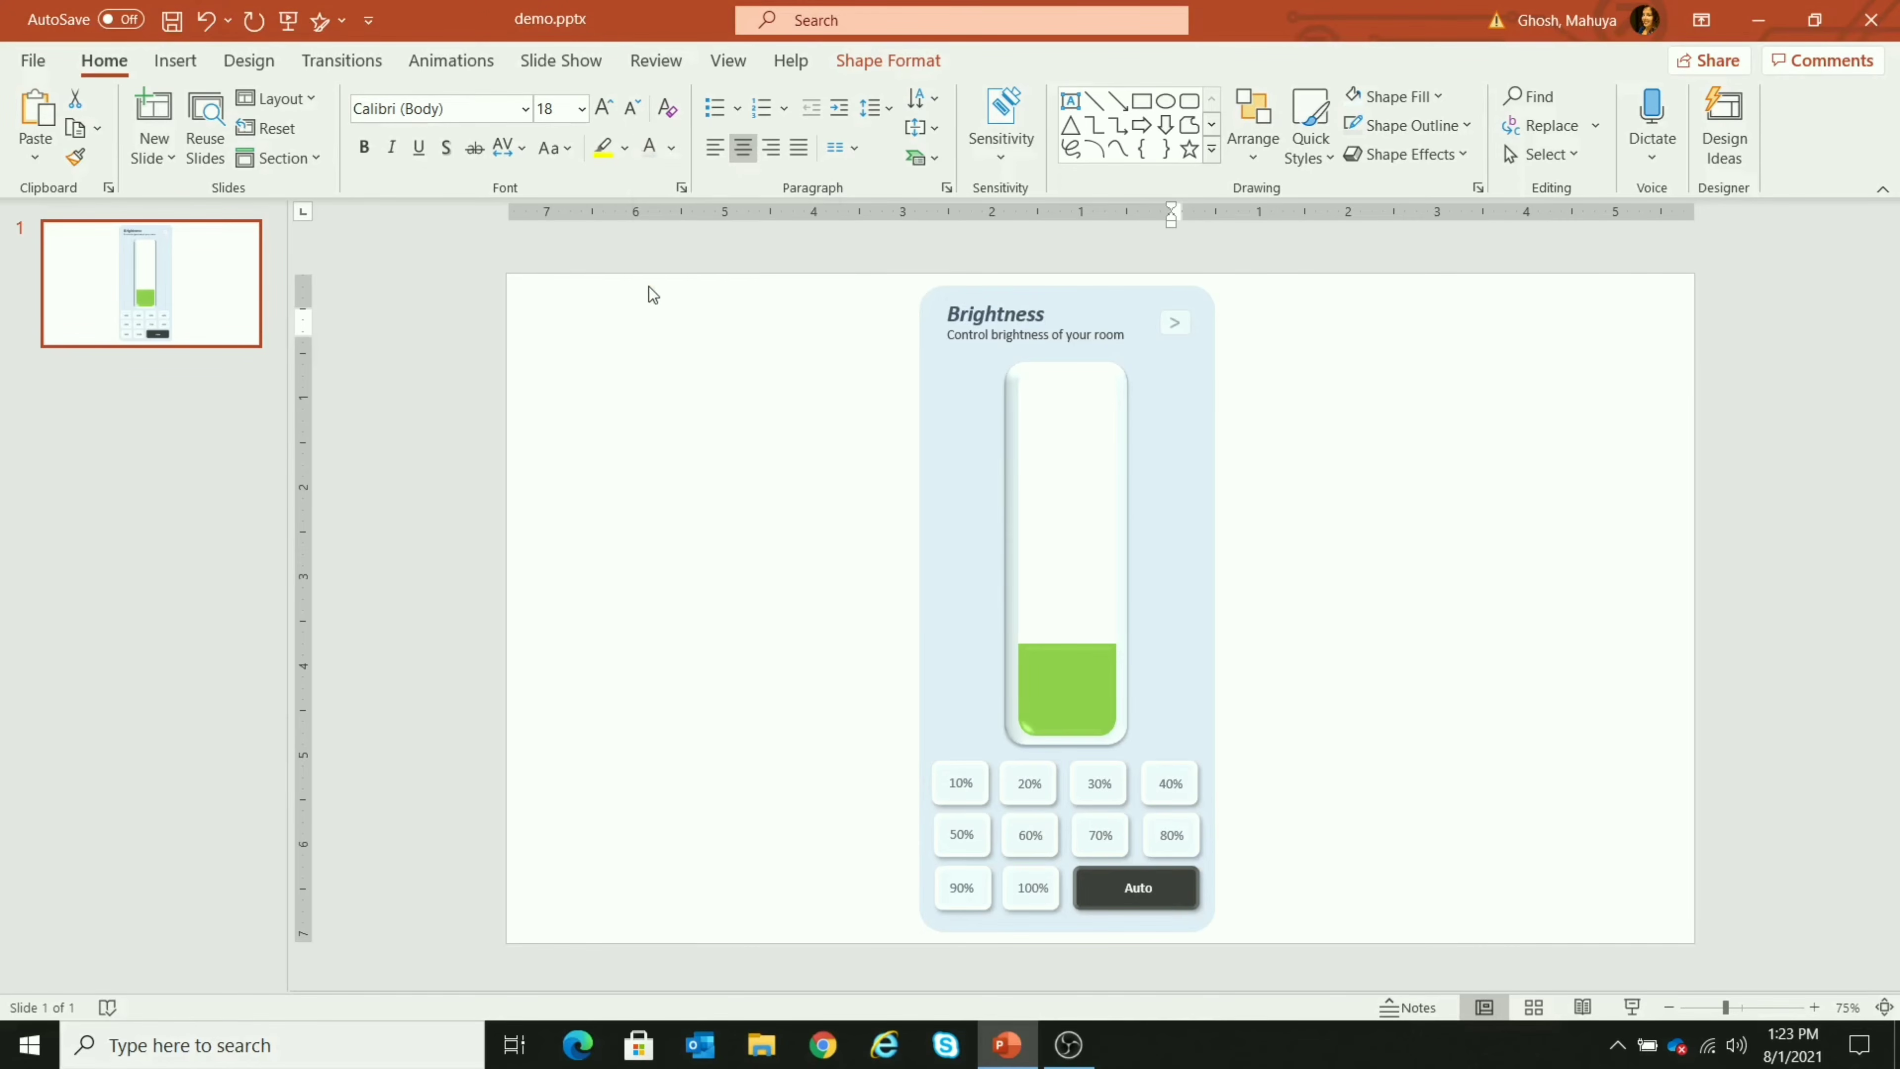
click(1358, 468)
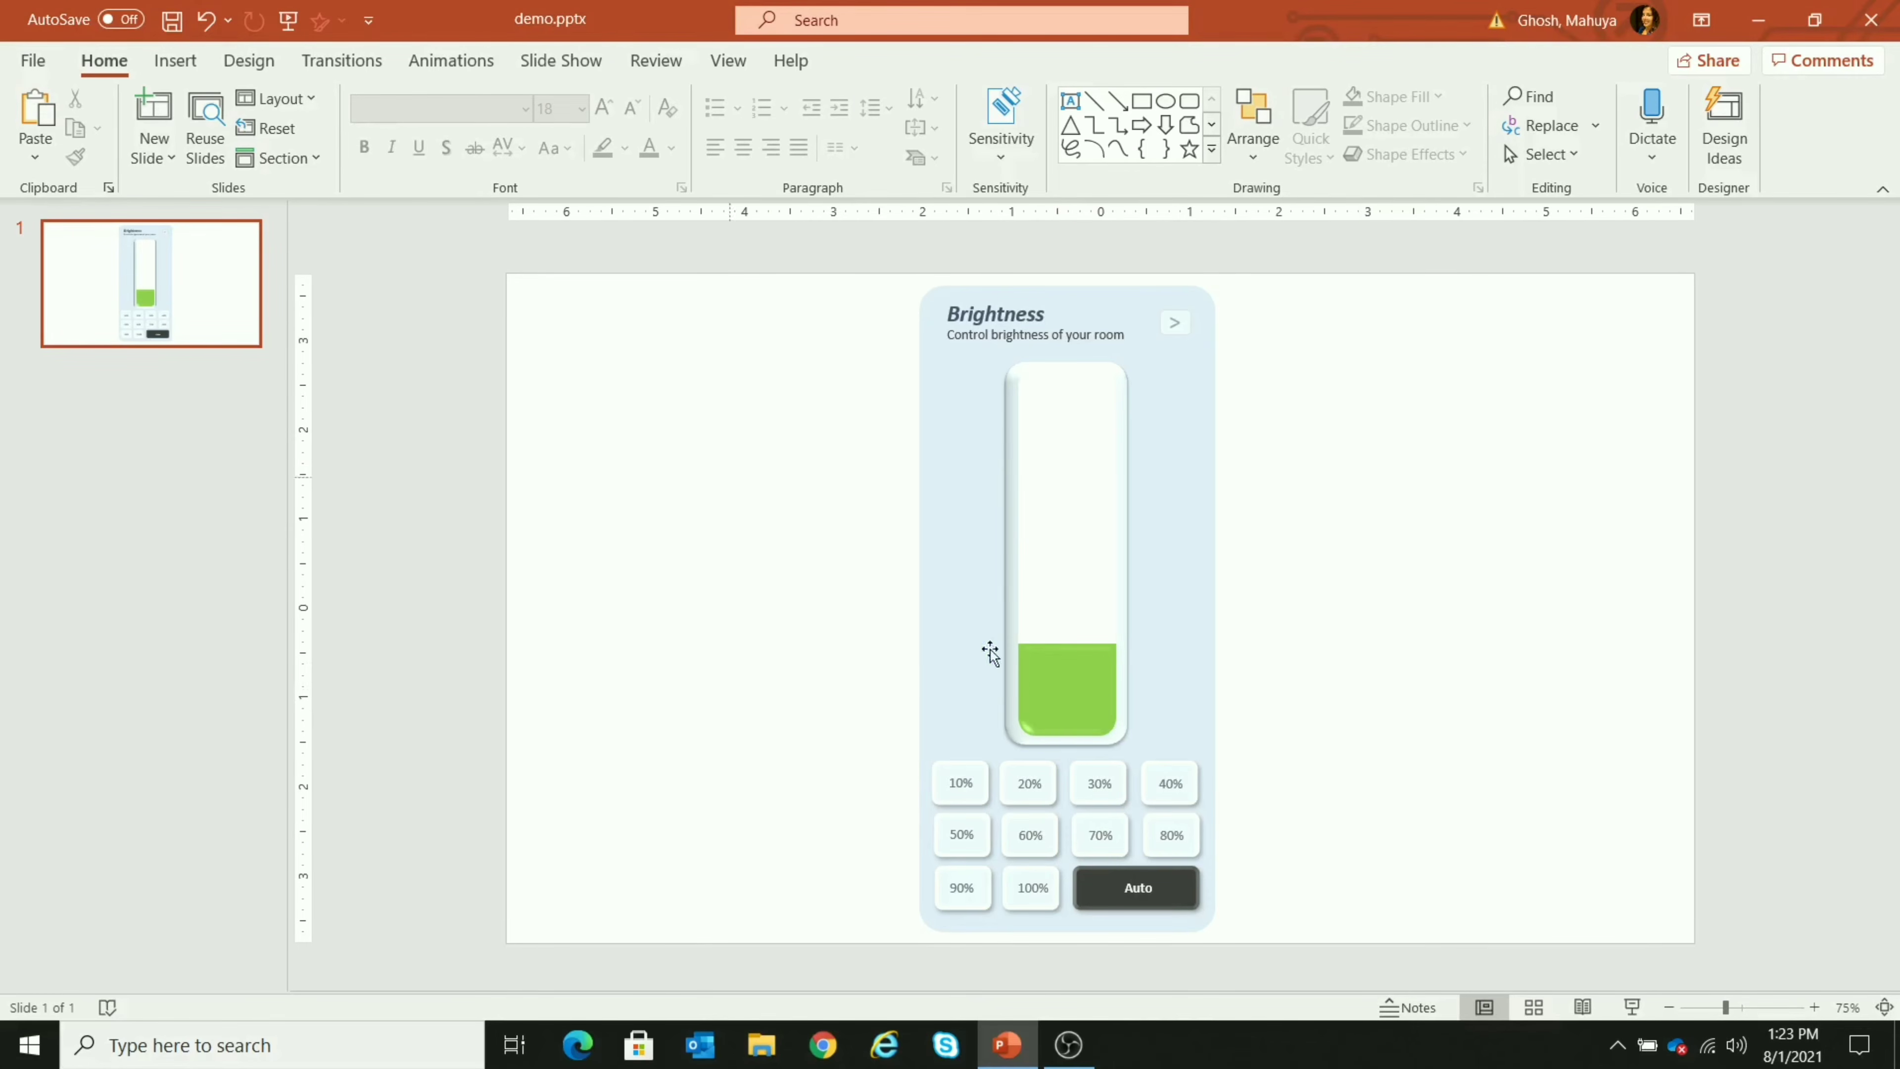
Add the text 33% to the green block, make it bold and enlarge it to 24 pt
click(1075, 680)
click(1074, 680)
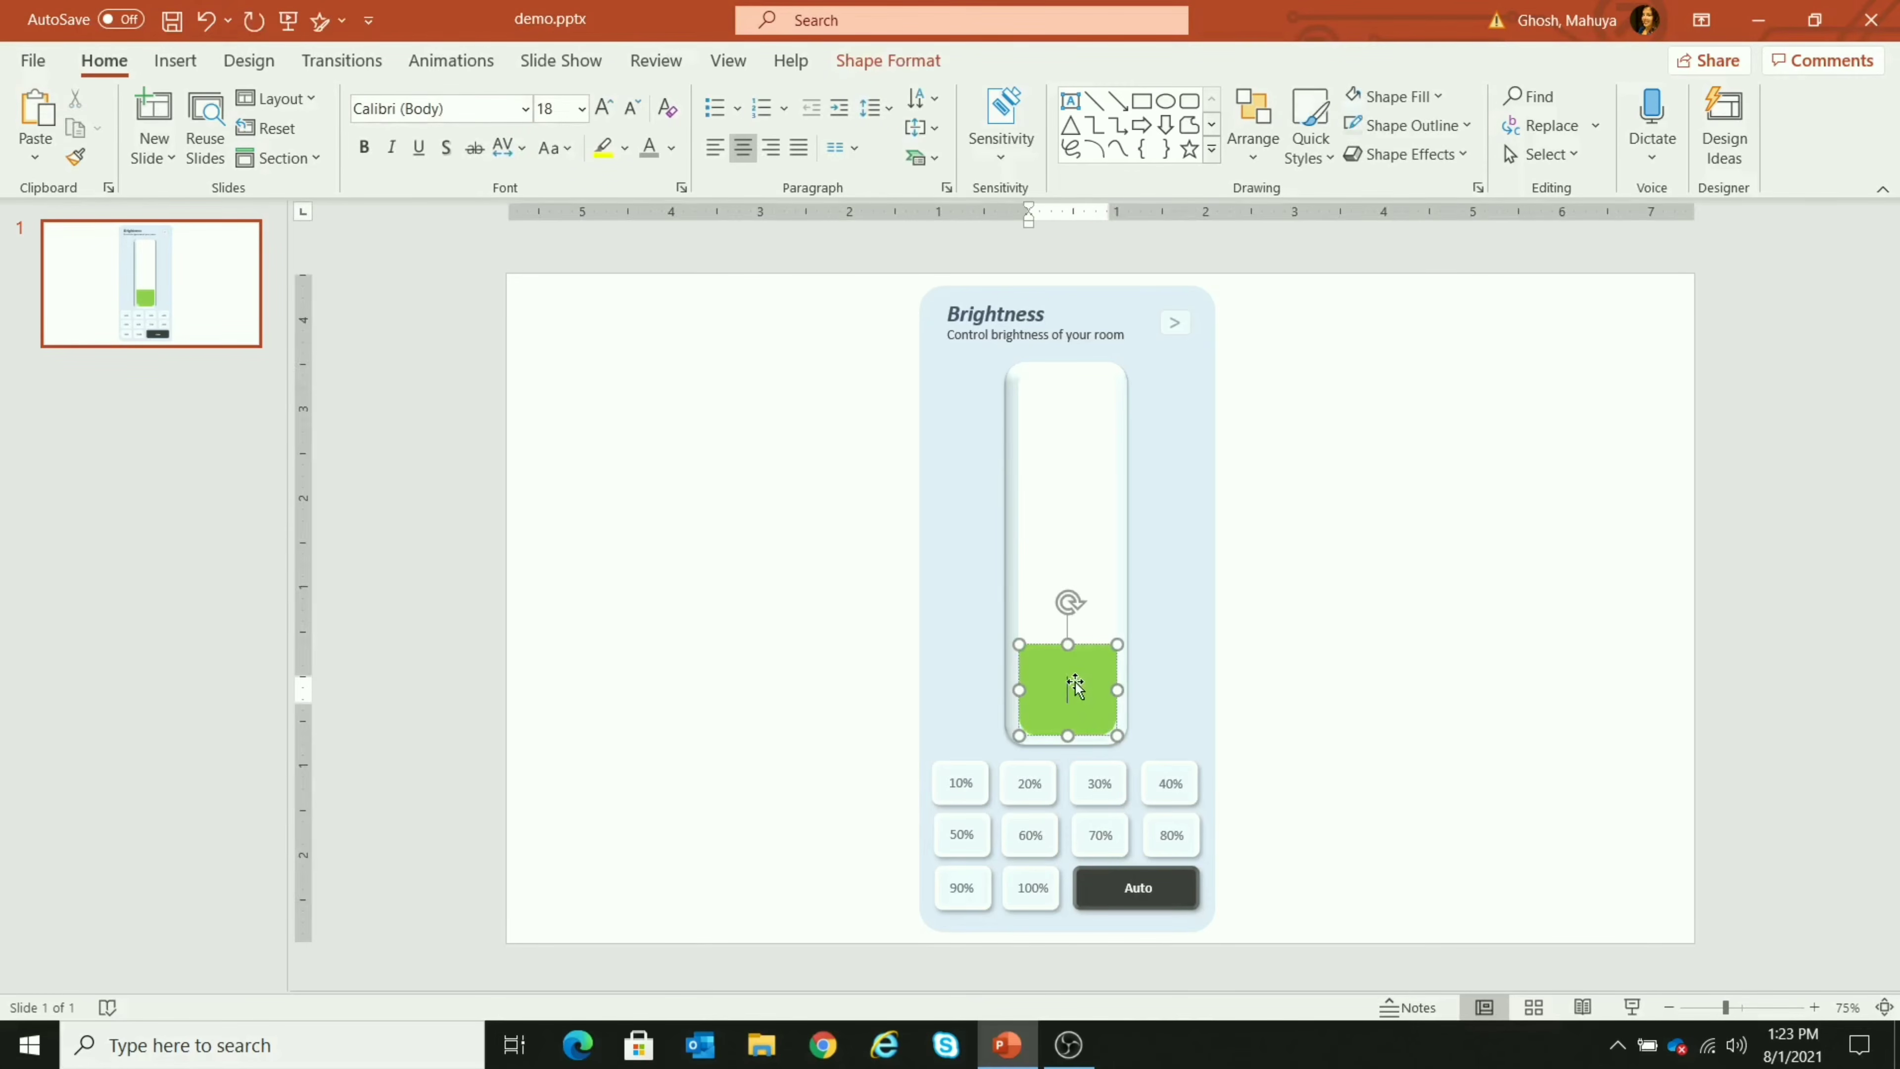
text(33%)
key(ctrl+a)
key(ctrl+b)
click(604, 108)
click(604, 108)
click(1386, 457)
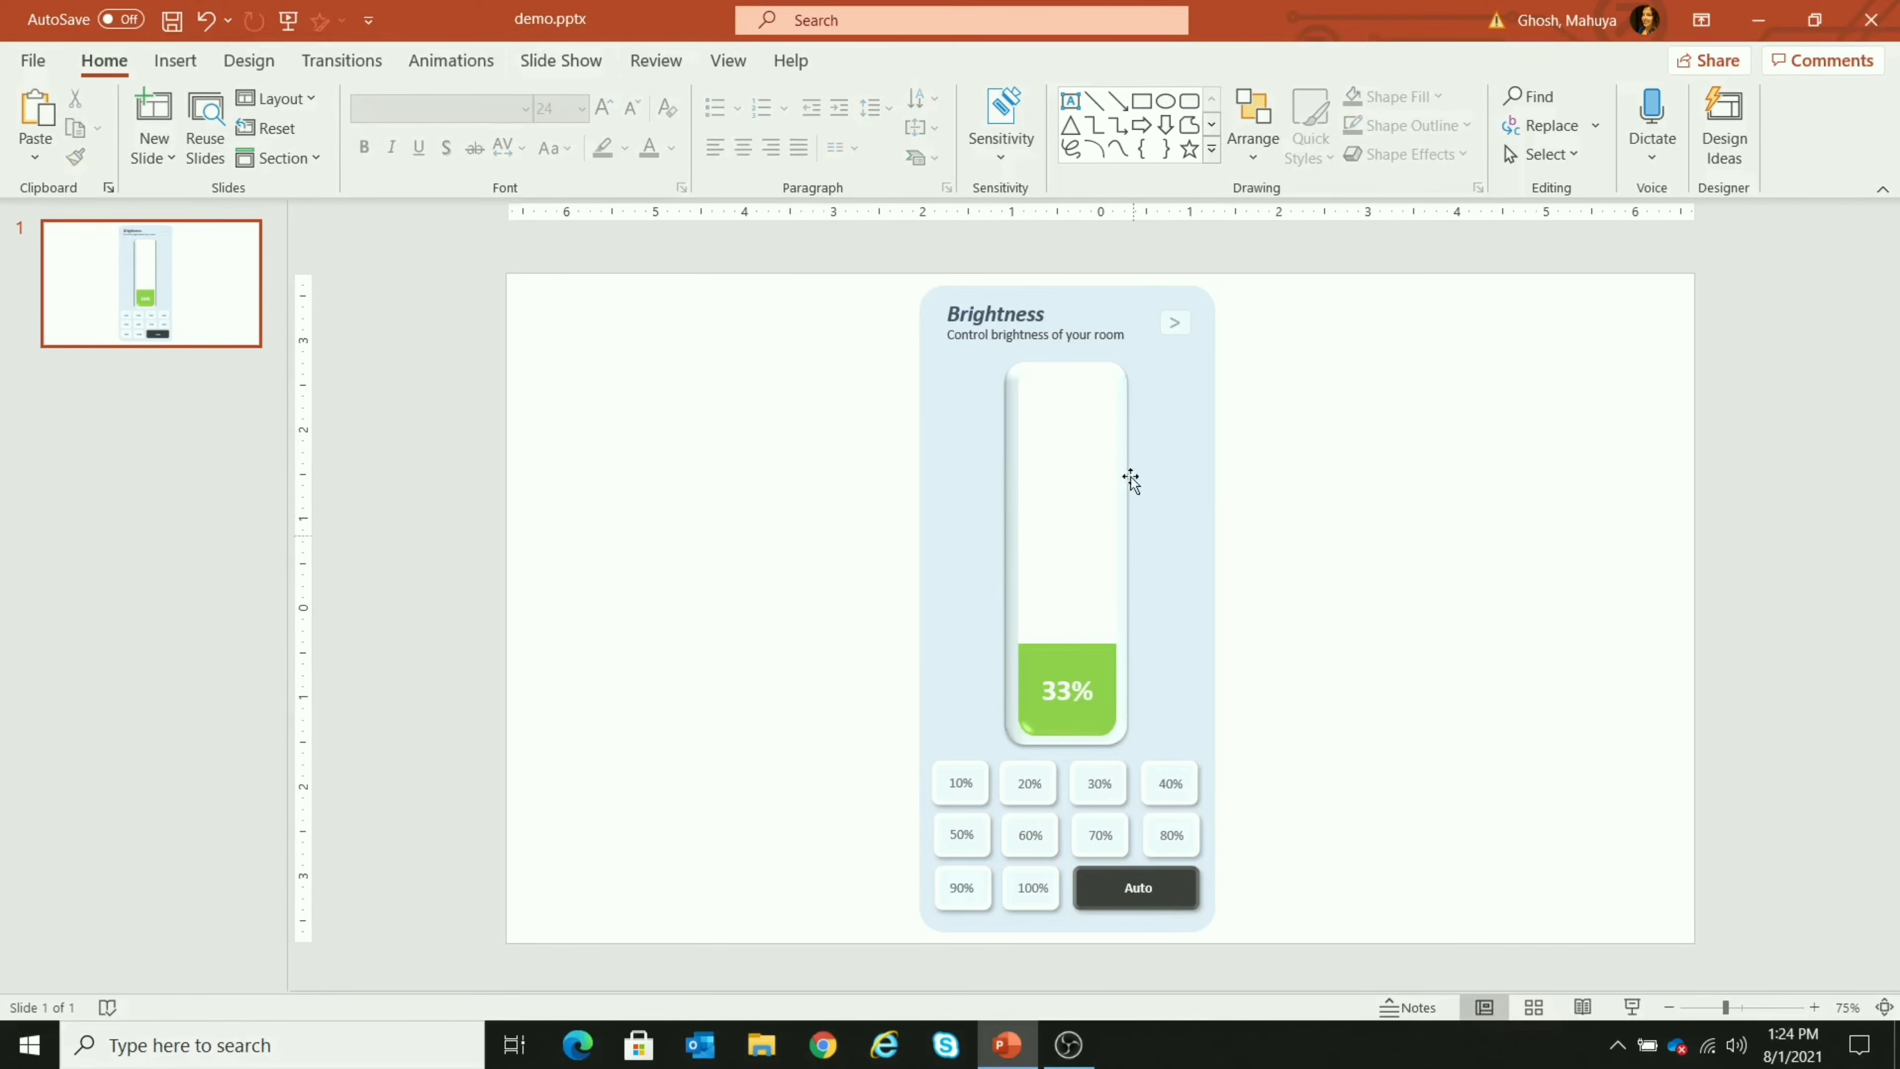
Draw a short horizontal line about 0.34" long on the empty area beside the card's keypad
click(163, 63)
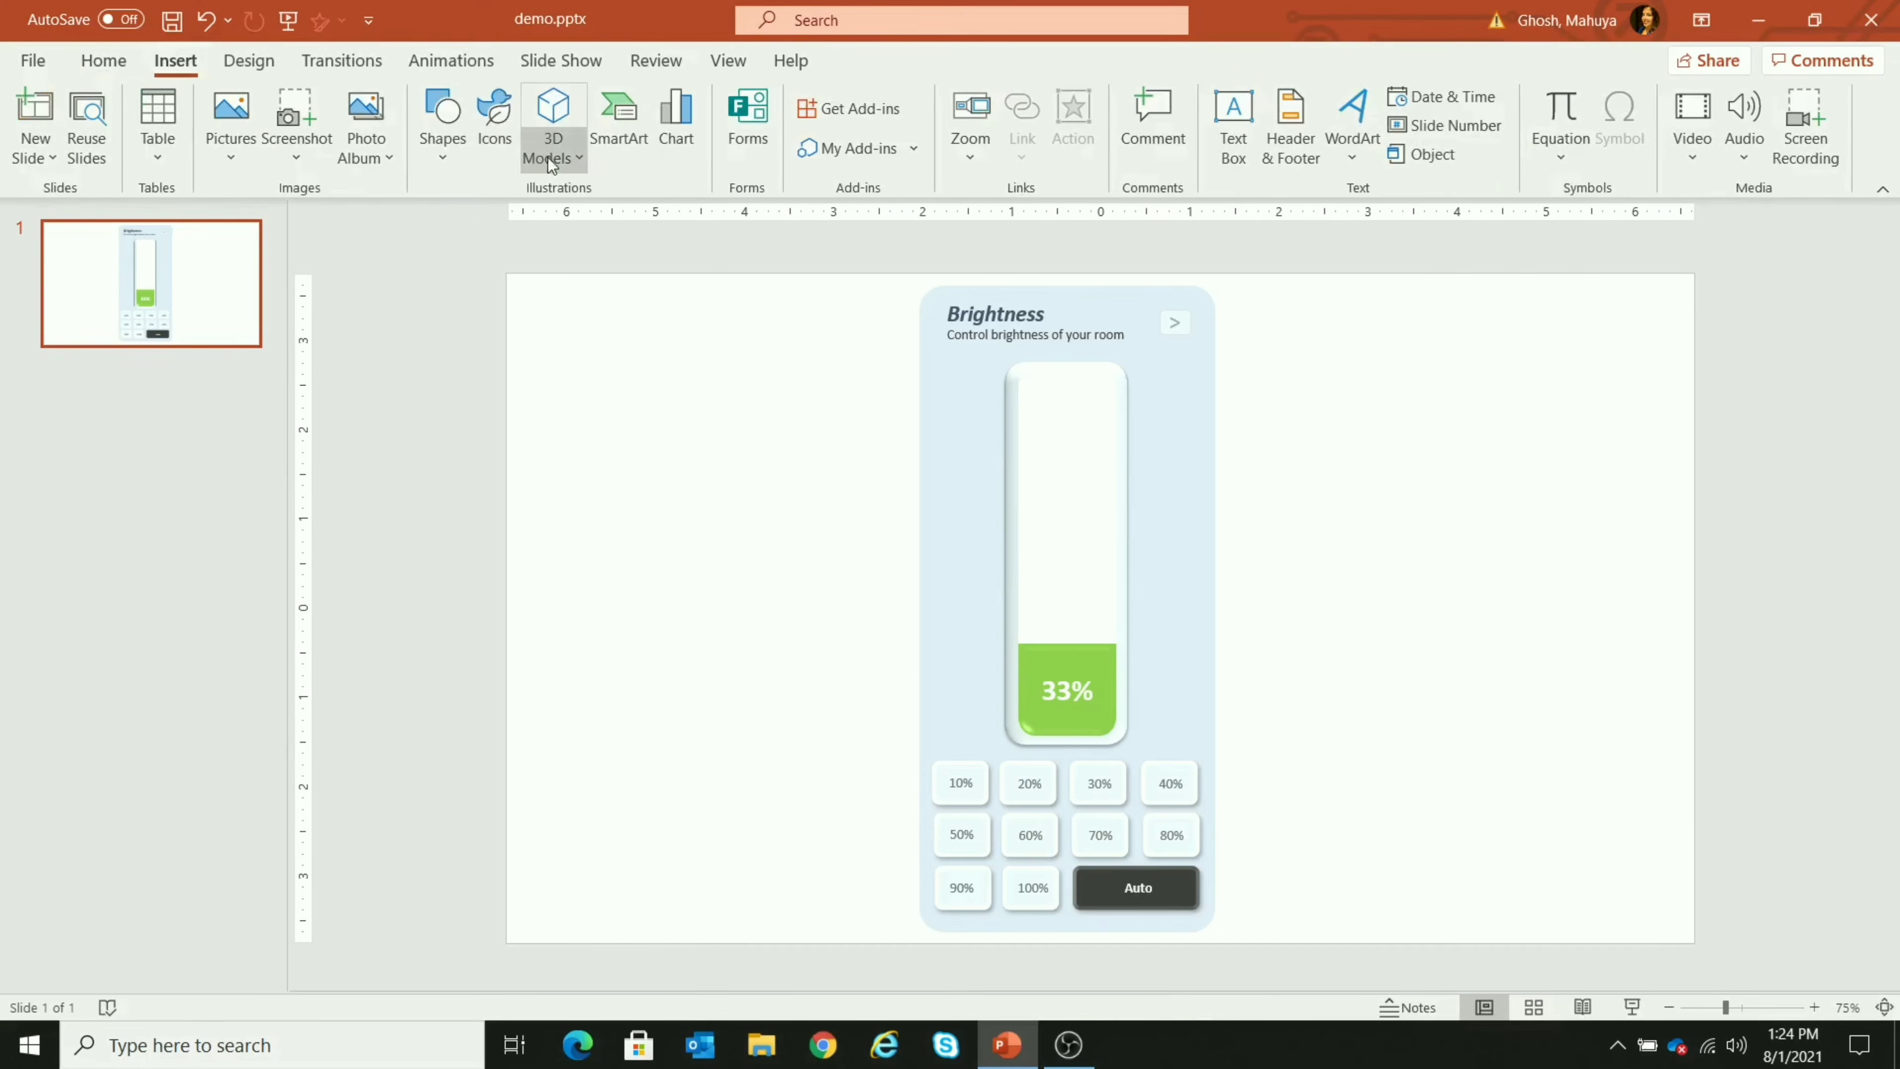
click(450, 166)
click(454, 230)
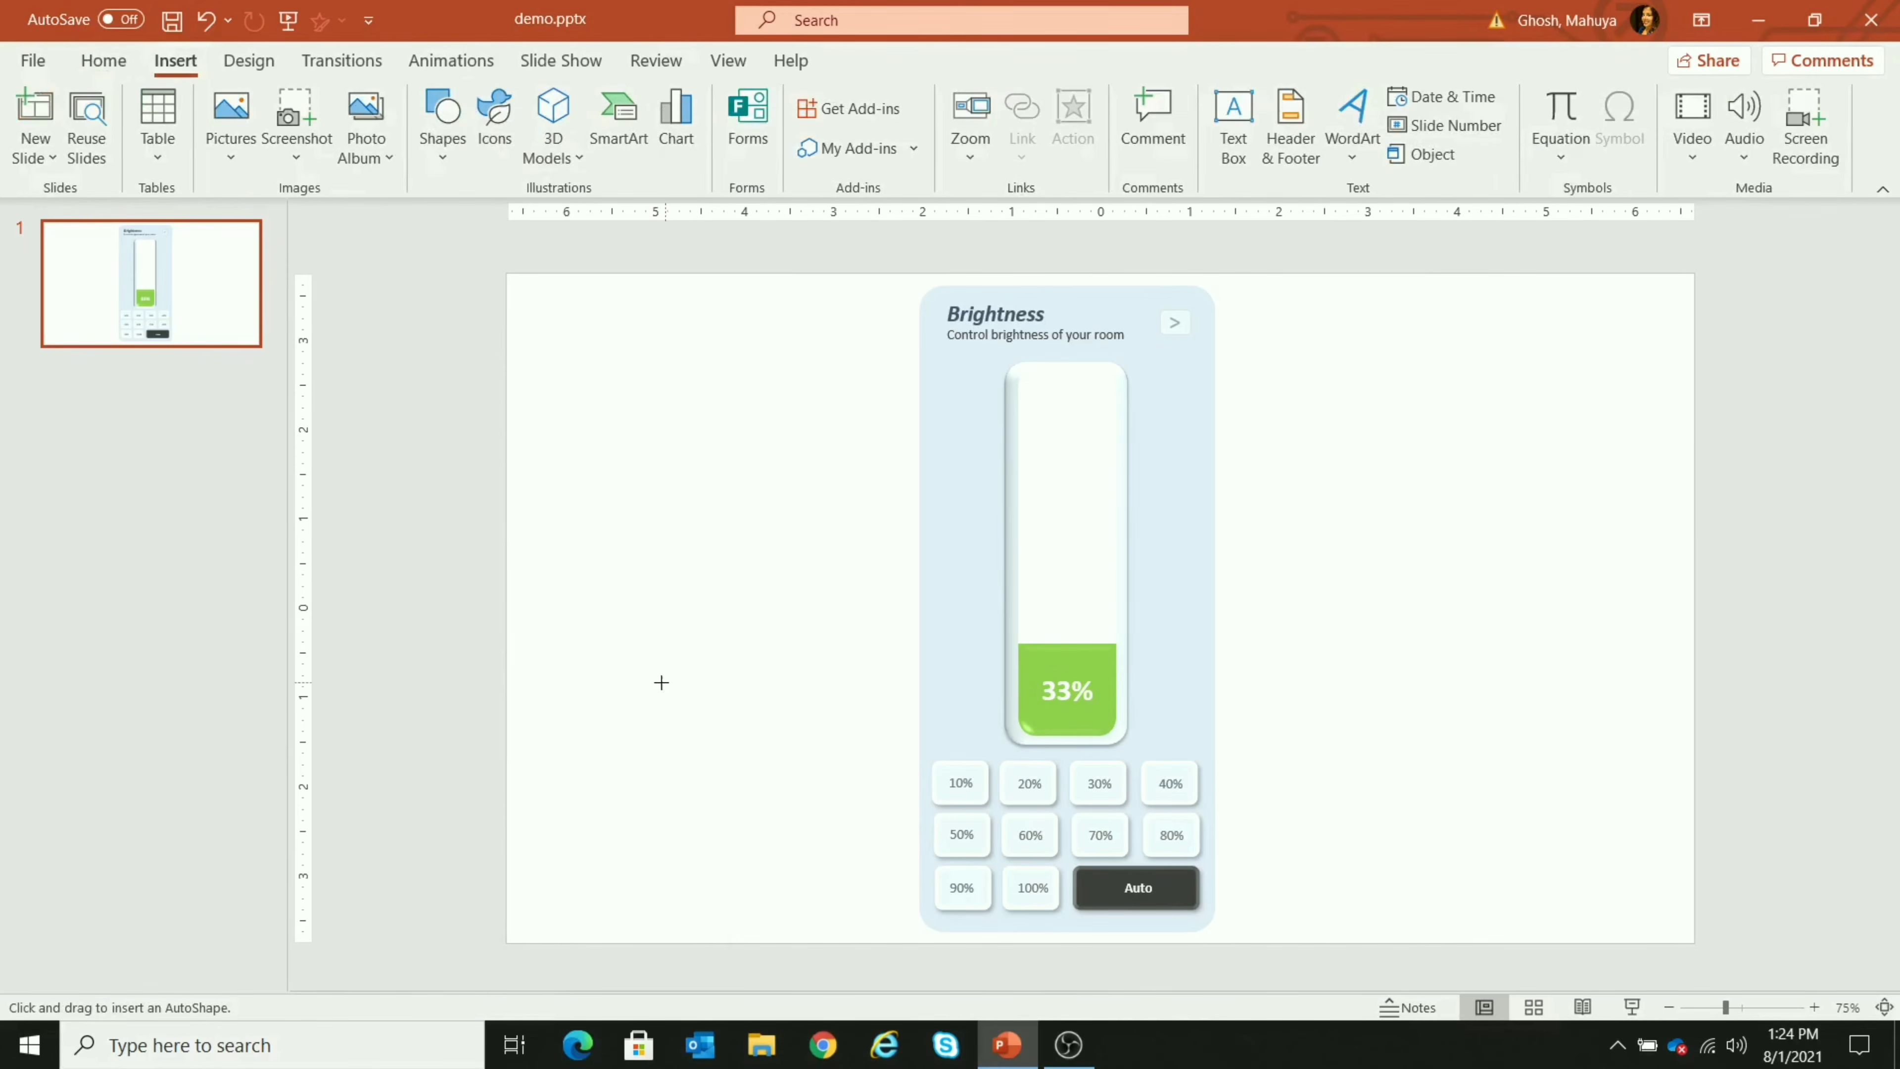
drag(698, 804, 706, 805)
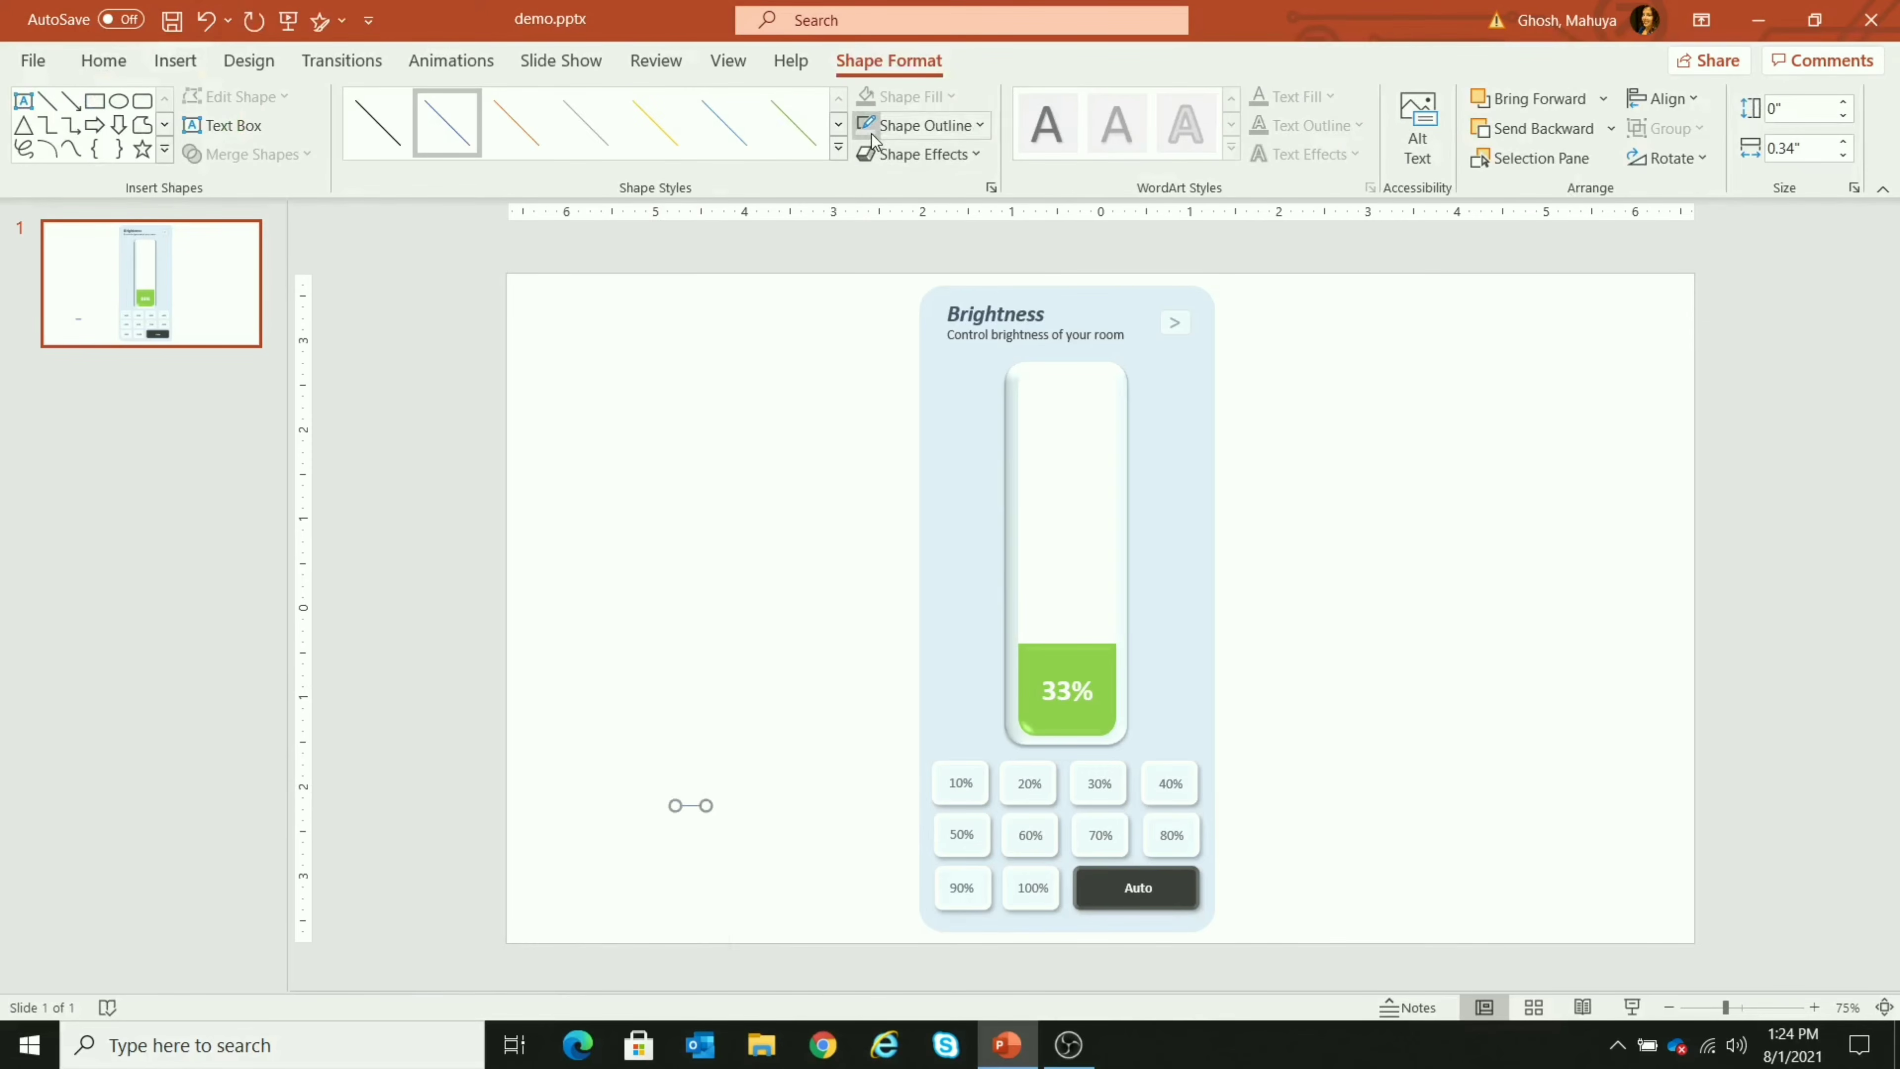
Give the short line a medium grey colour and a 1½ pt weight
click(903, 128)
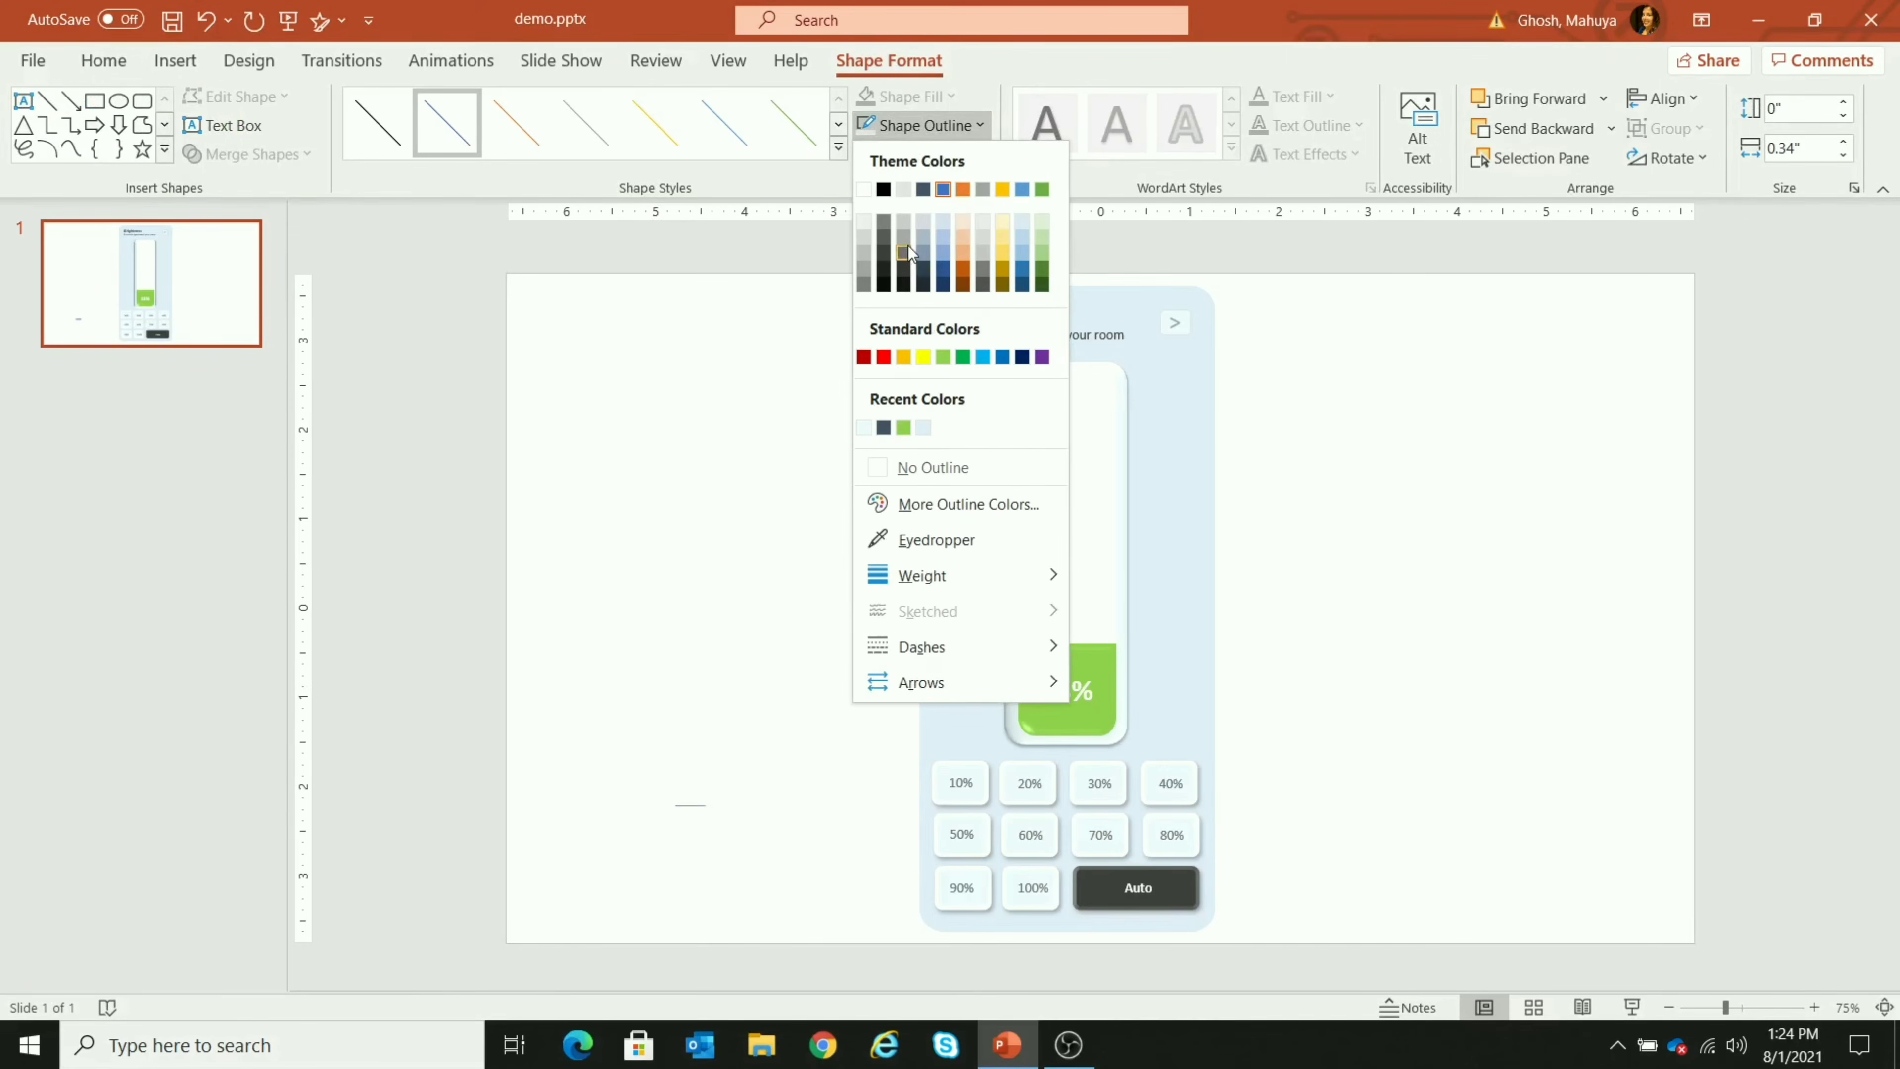
click(867, 268)
click(953, 129)
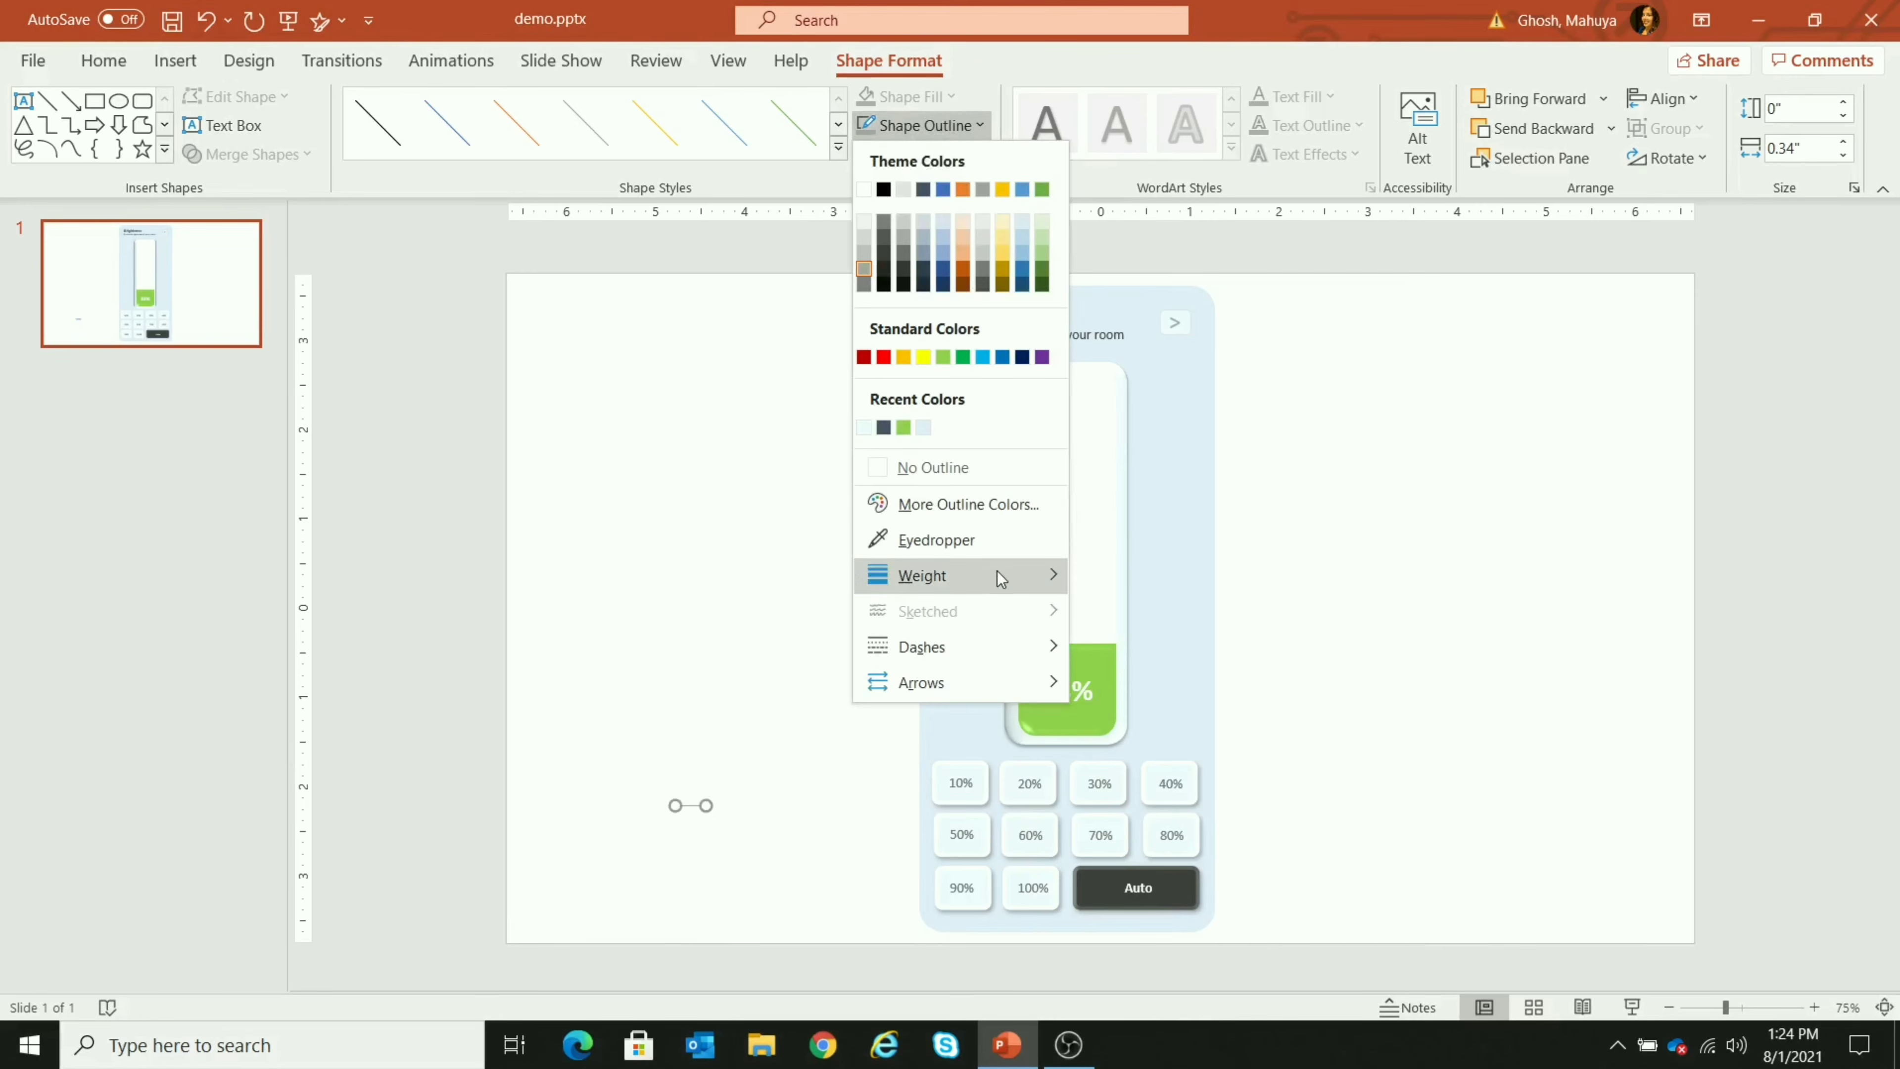
mouse_move(998, 571)
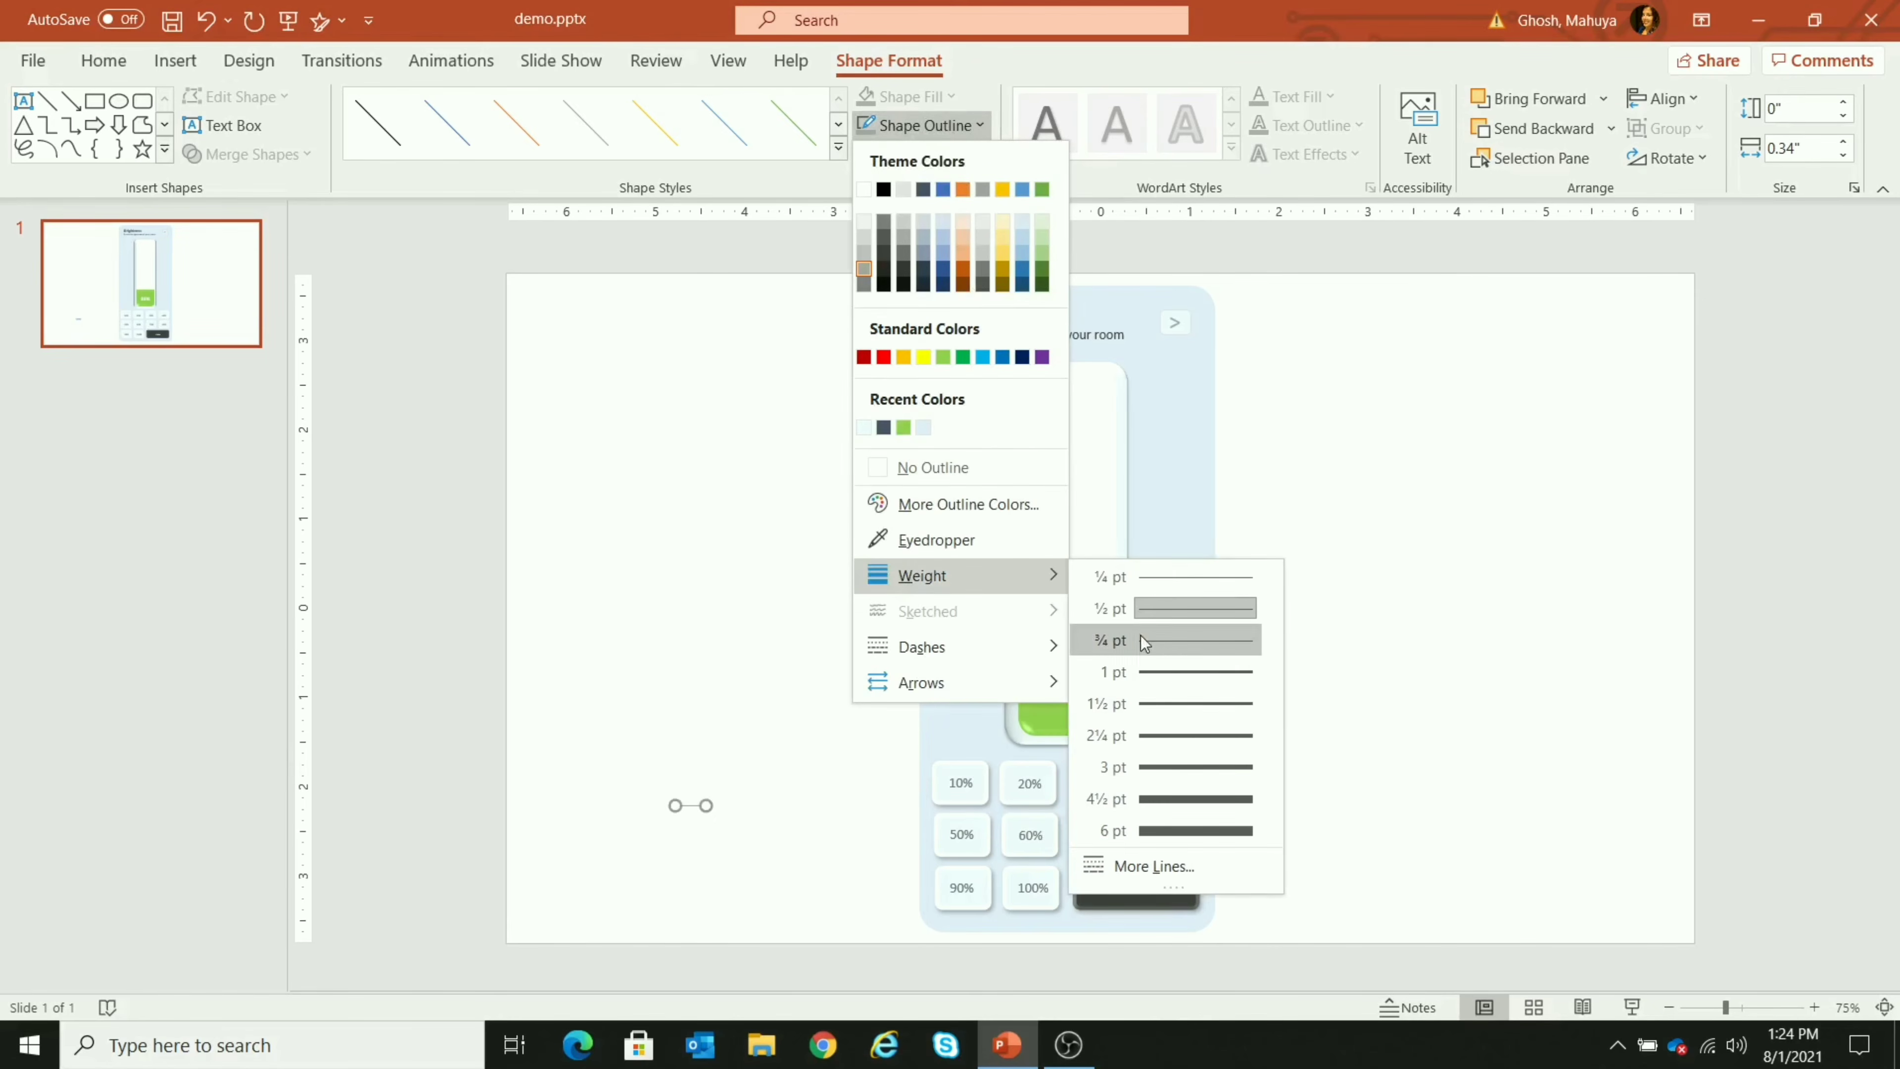
click(1173, 701)
Shorten the line to about 0.27" and duplicate it into a stack of four evenly spaced lines
click(1745, 1010)
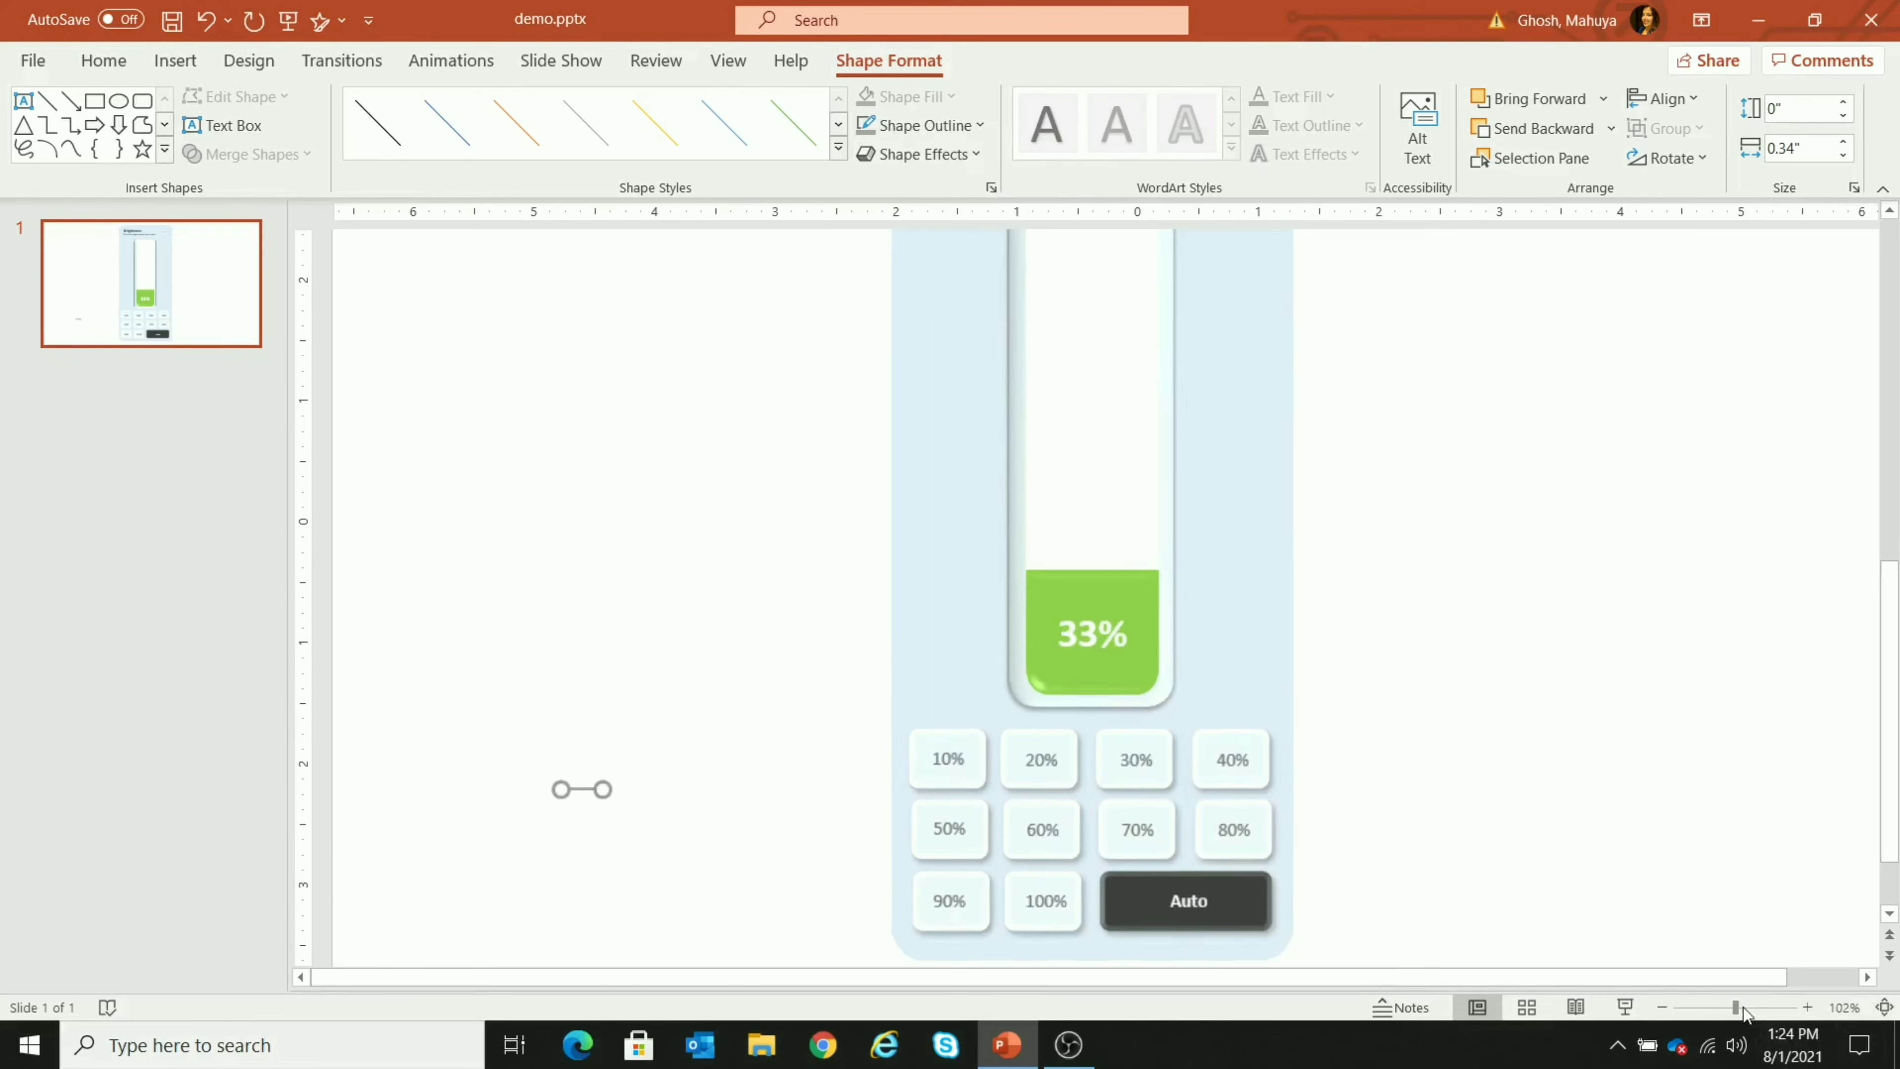
drag(560, 790, 571, 790)
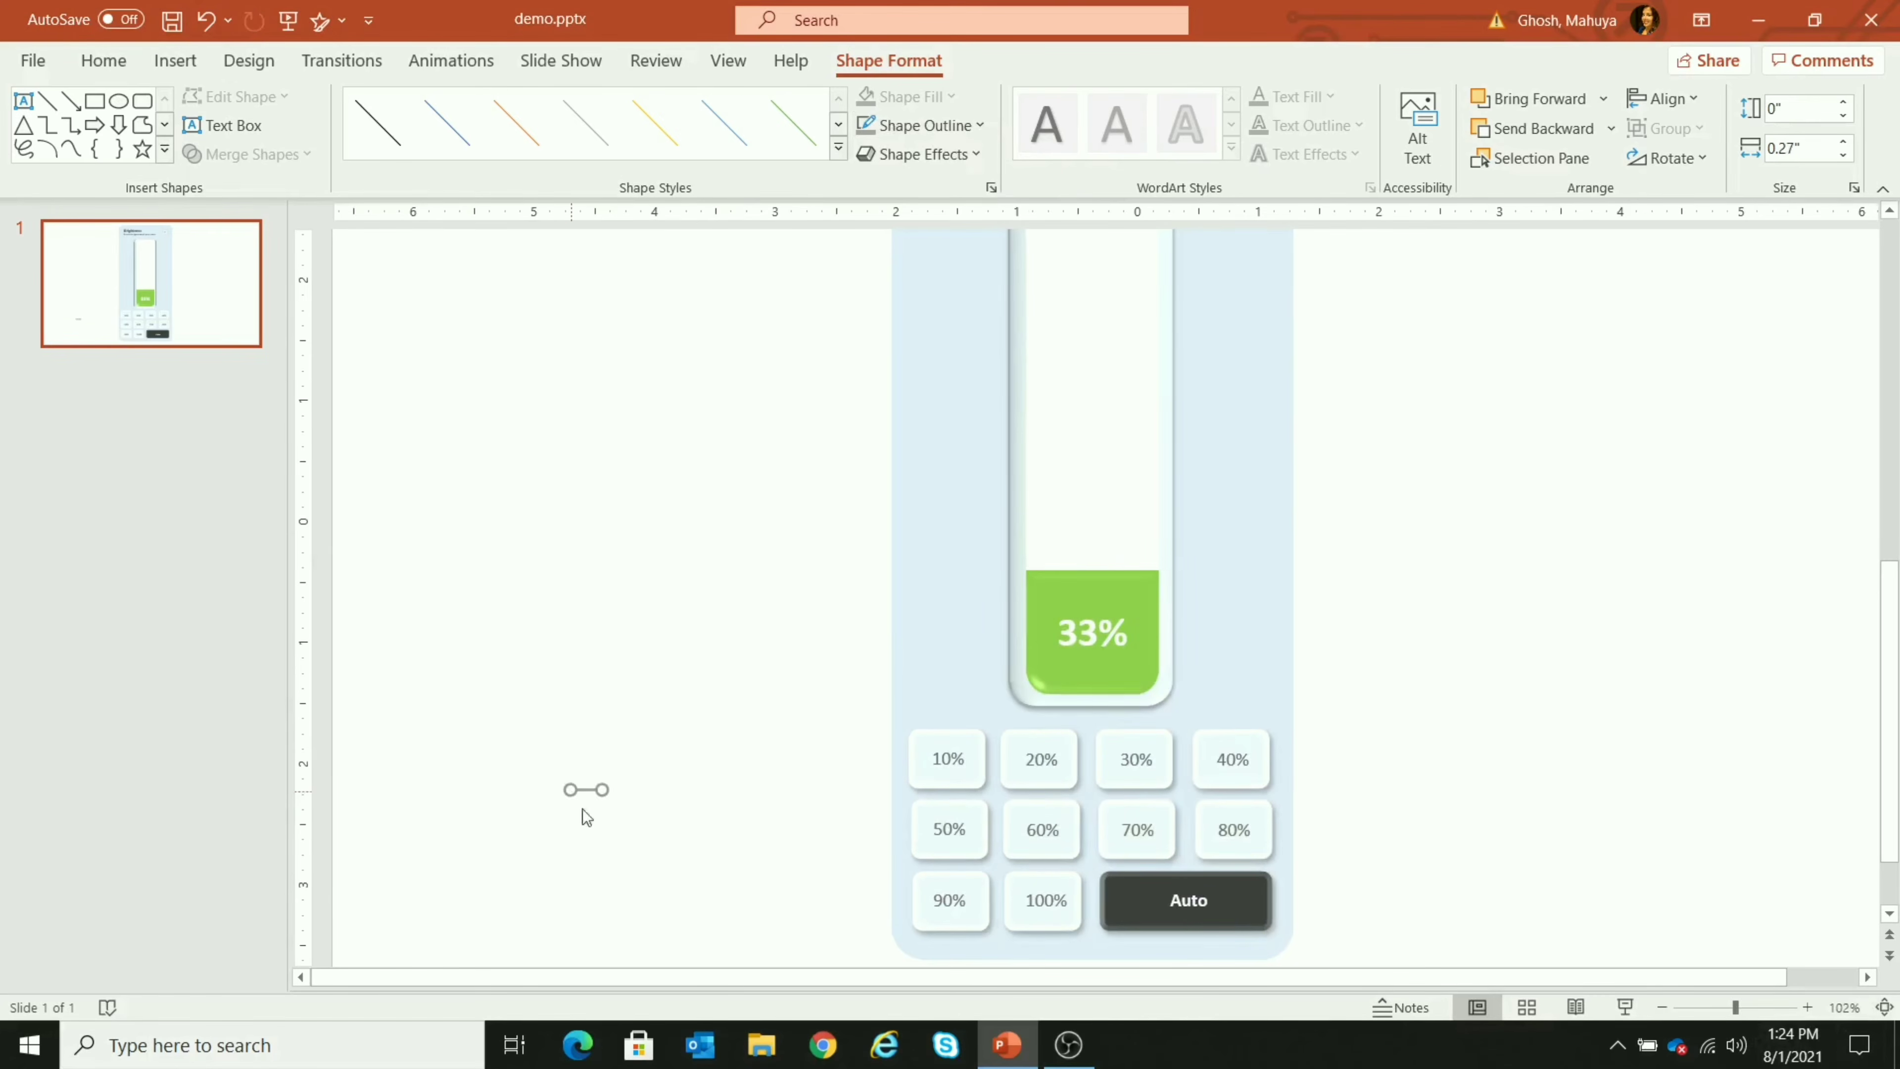
click(652, 866)
drag(636, 846, 592, 705)
click(658, 817)
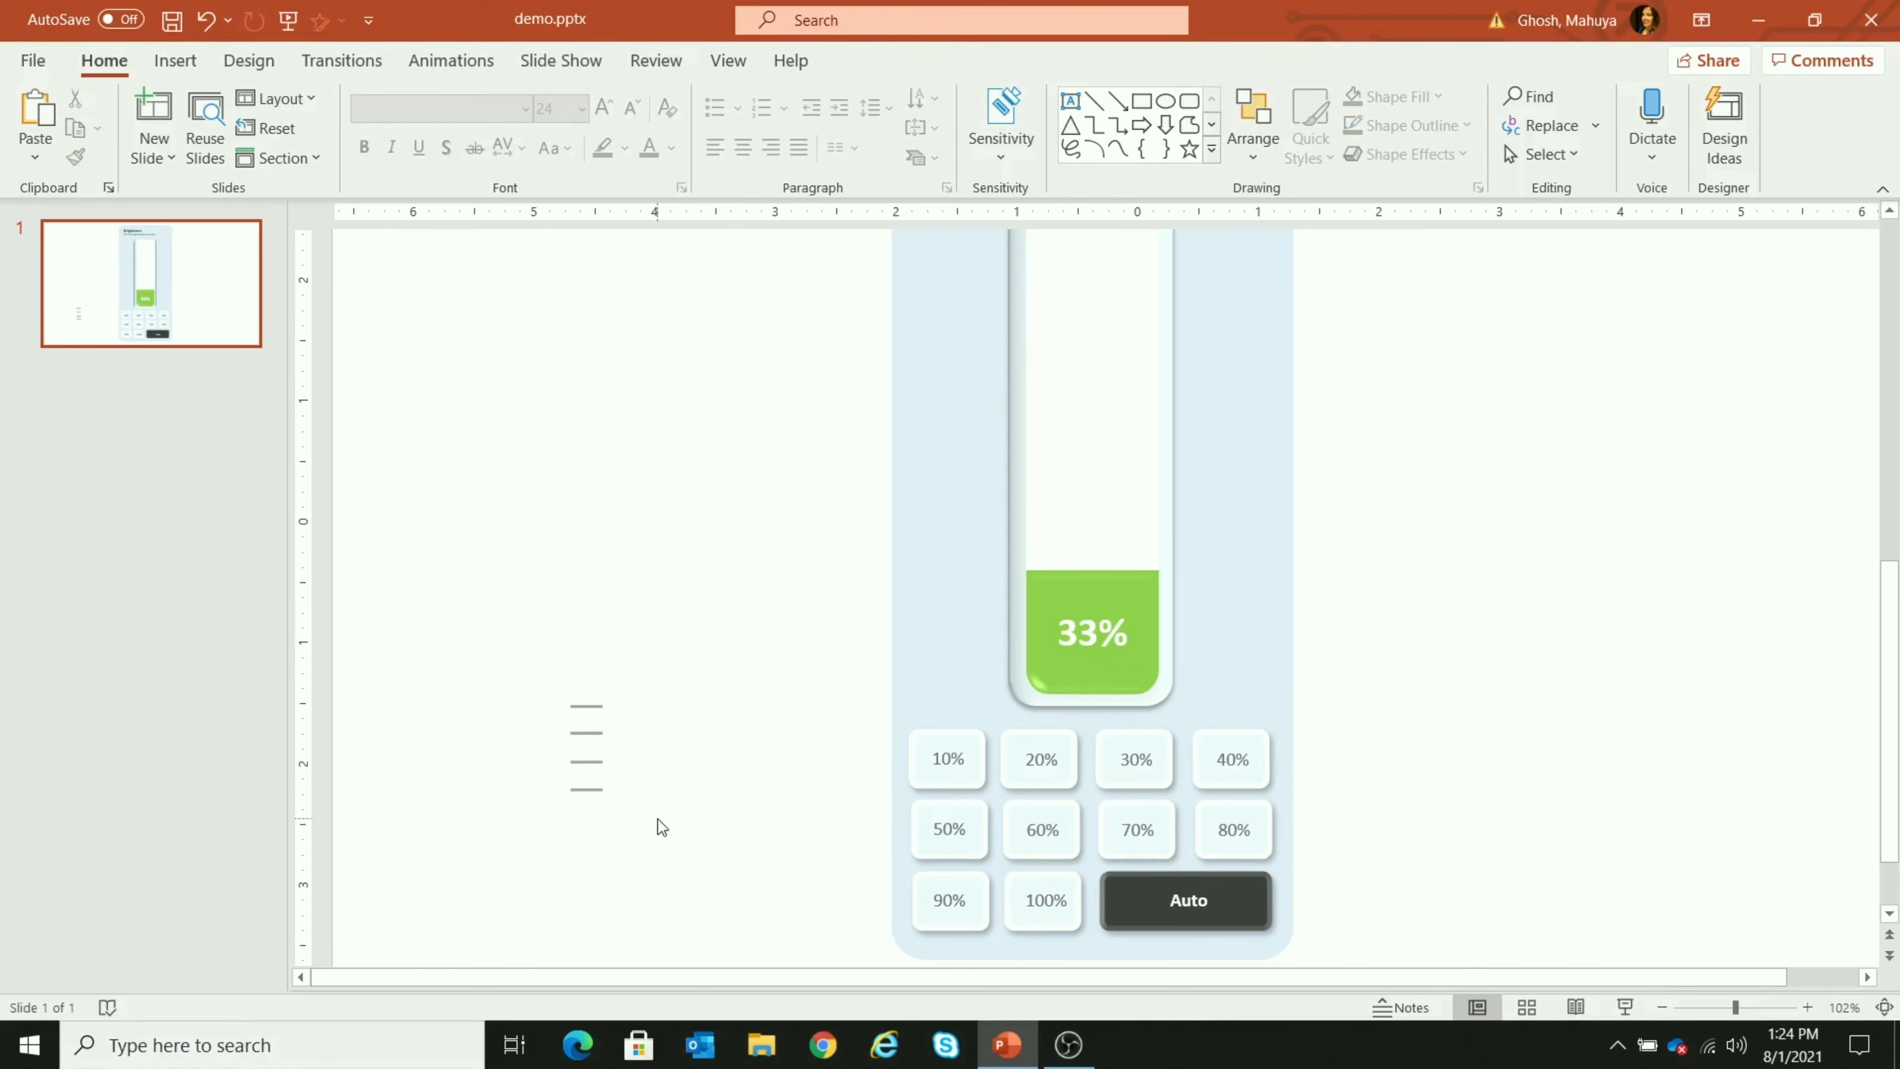
Duplicate the short lines to extend the vertical stack to ten evenly spaced tick marks
drag(652, 807, 540, 689)
key(ctrl+d)
drag(615, 829, 595, 679)
click(716, 812)
drag(707, 811, 591, 852)
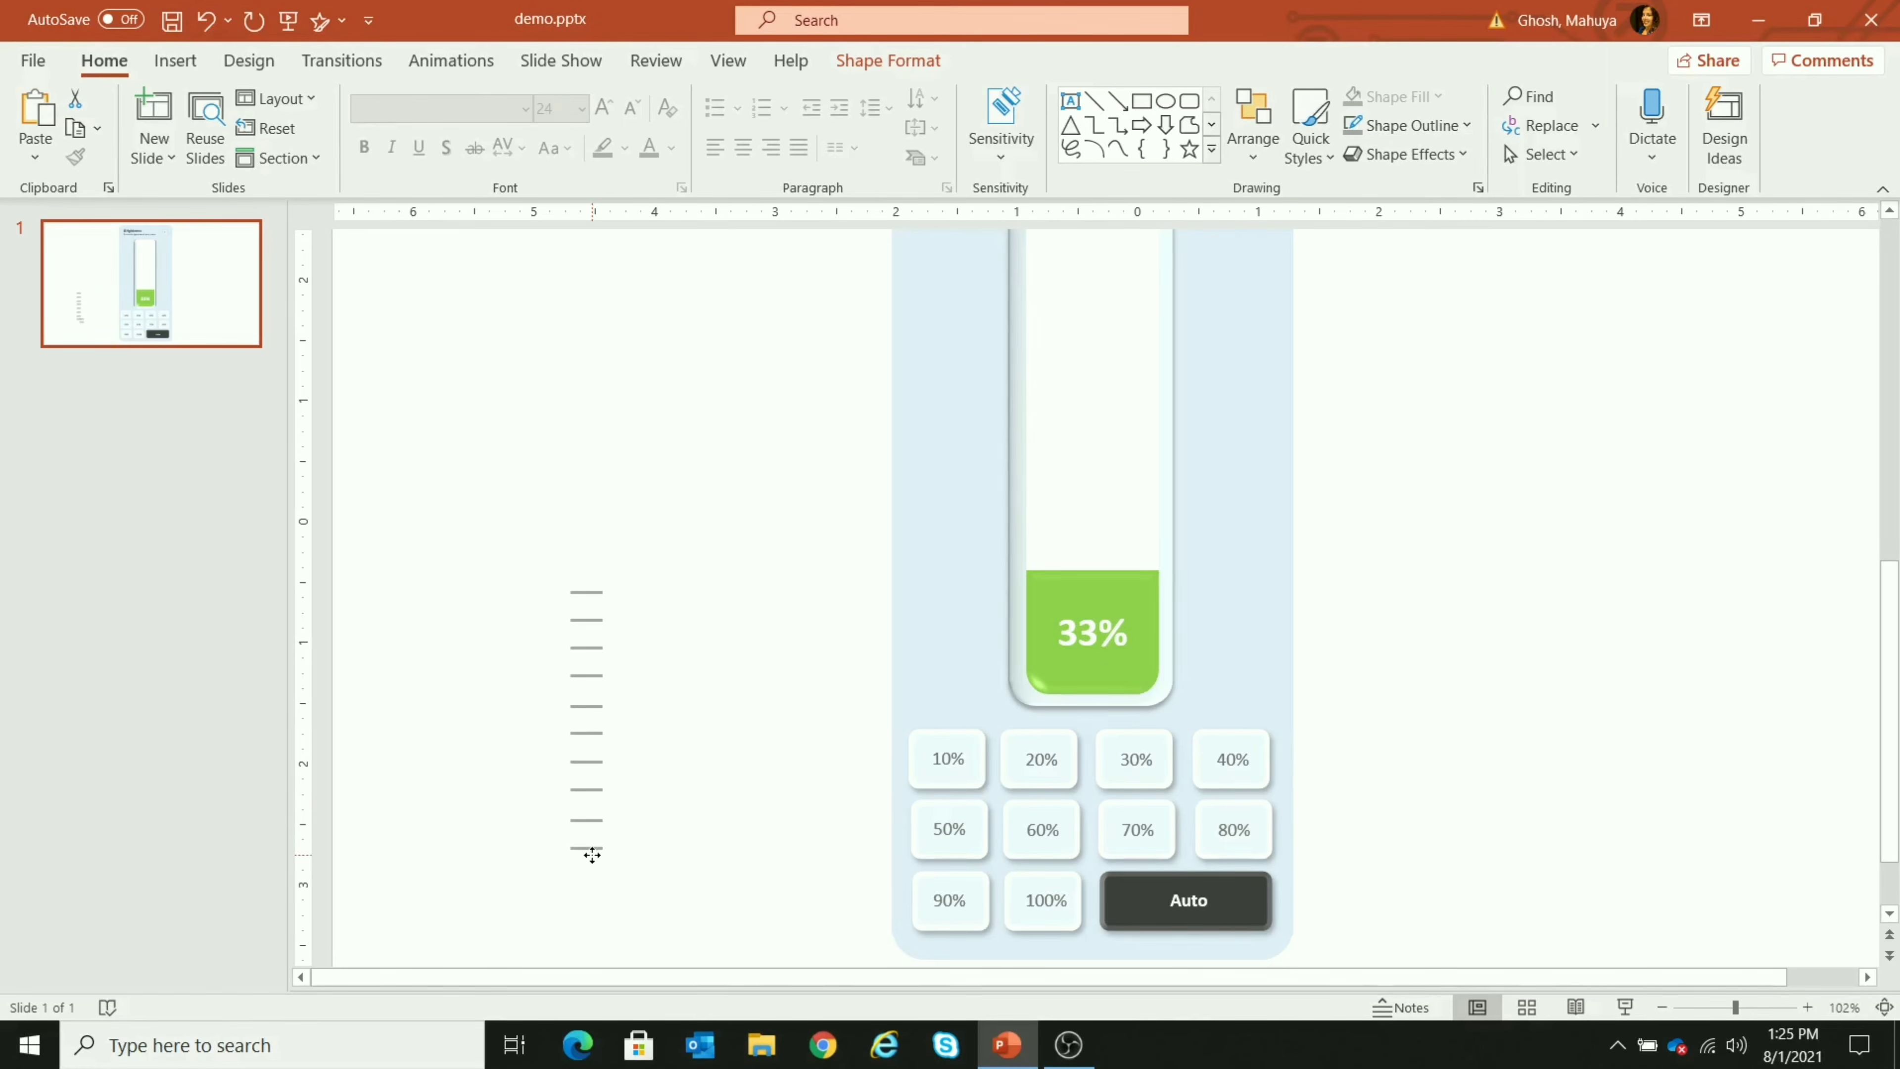
Align the lowest tick mark with the stack and group all ten tick marks into one object
drag(592, 854, 592, 855)
drag(1733, 1009, 1727, 1009)
click(1500, 758)
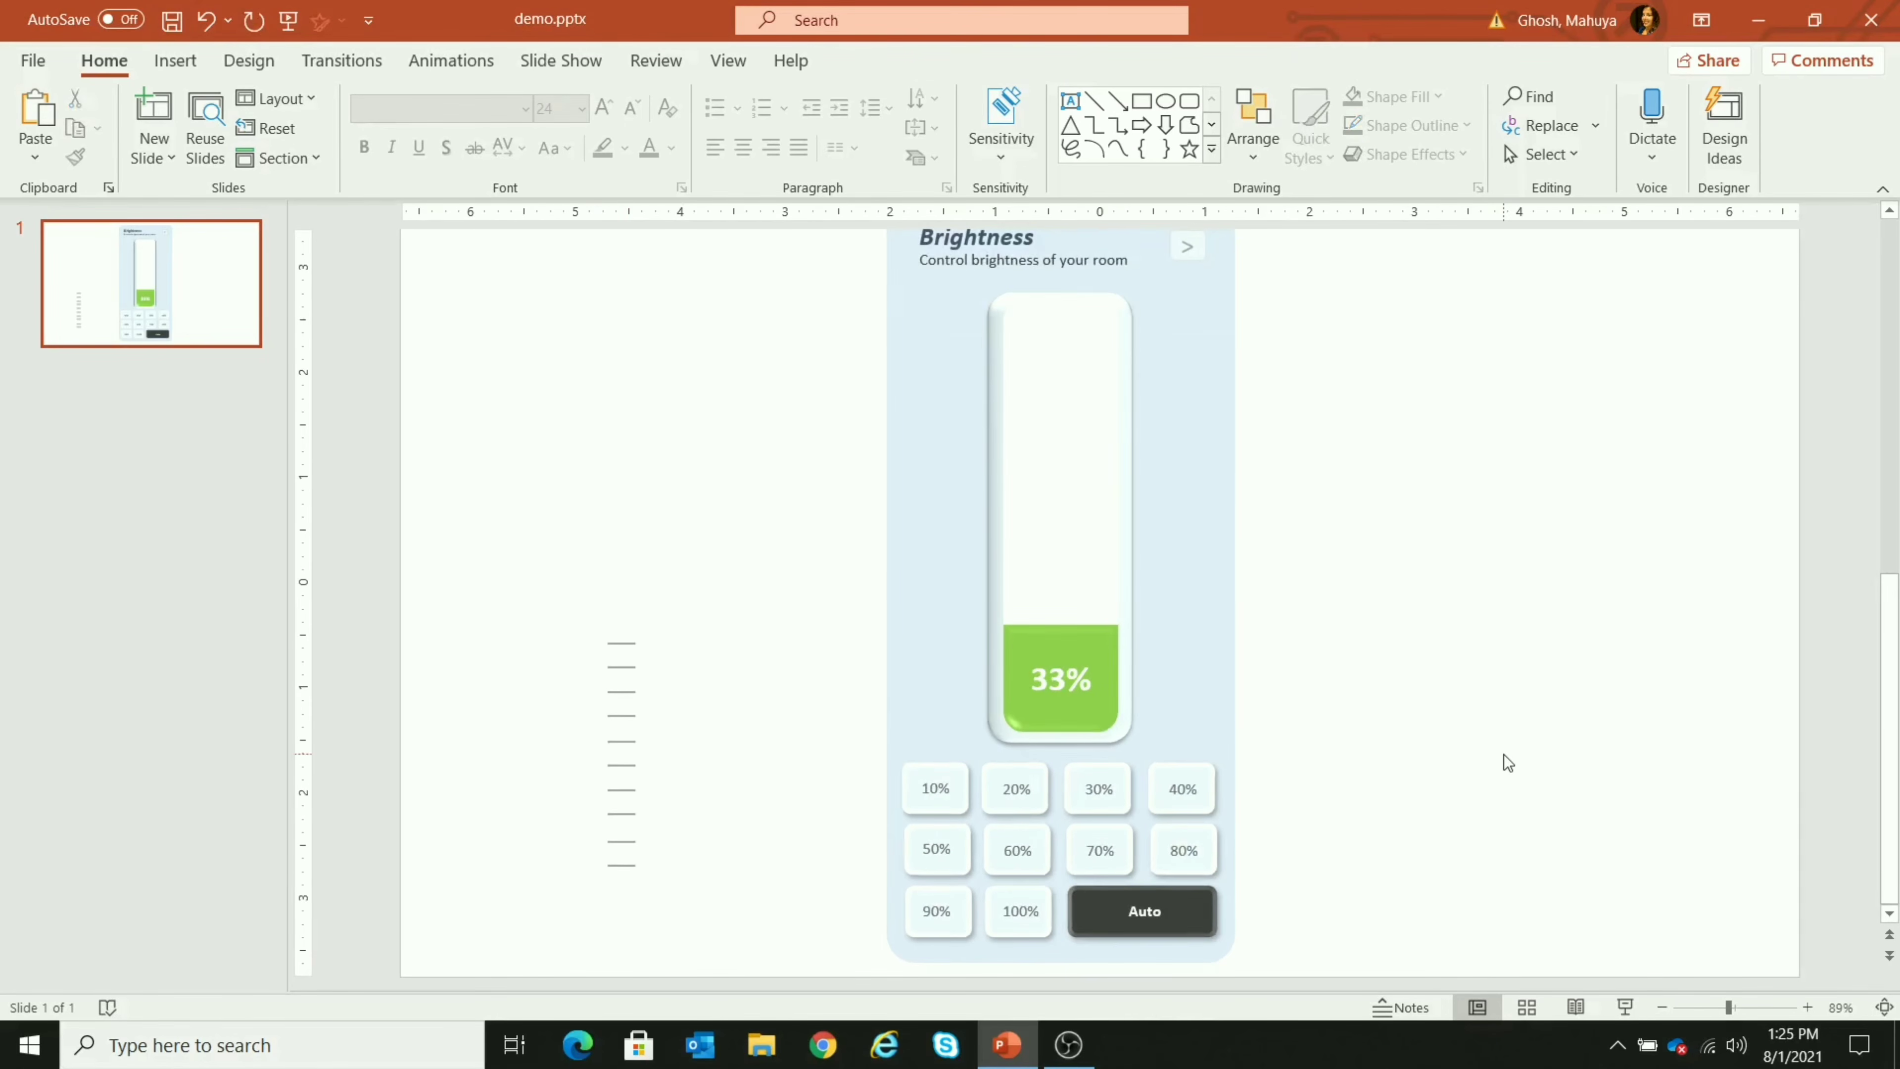
drag(572, 599, 677, 897)
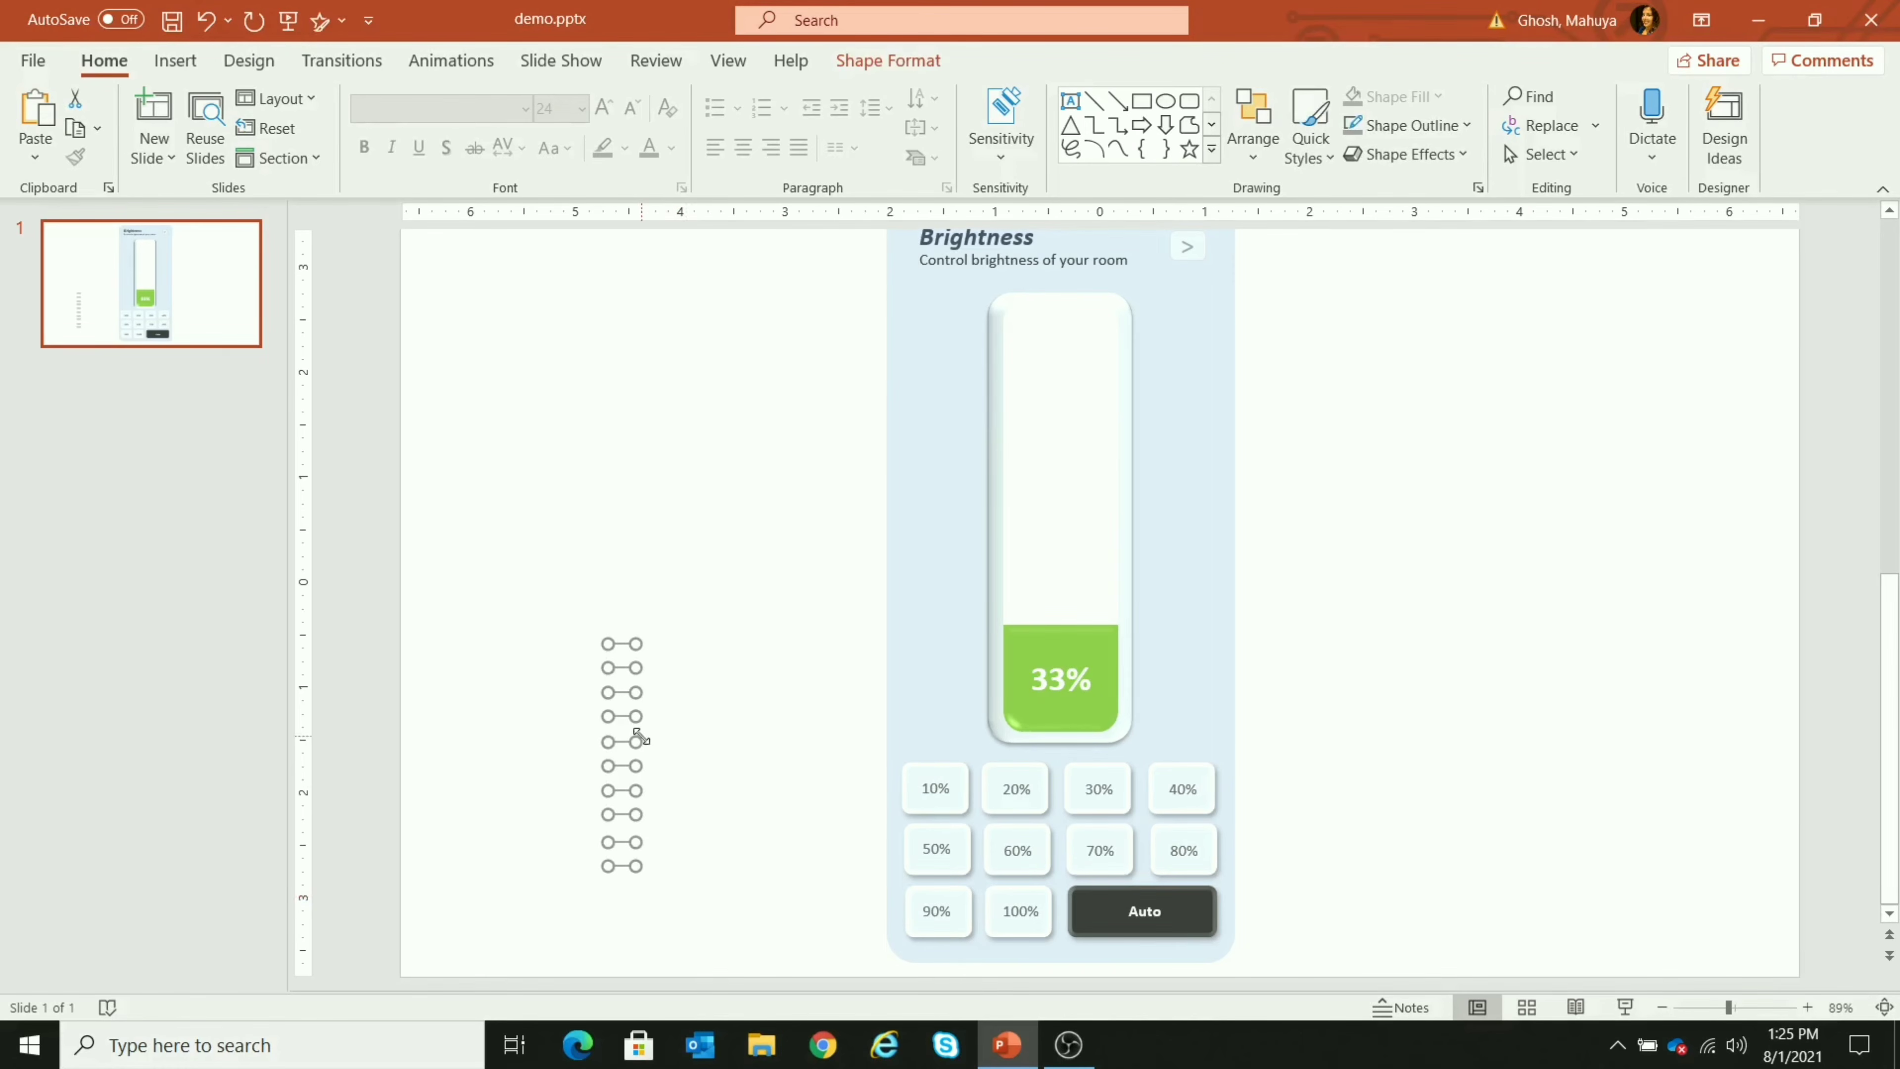
key(ctrl+g)
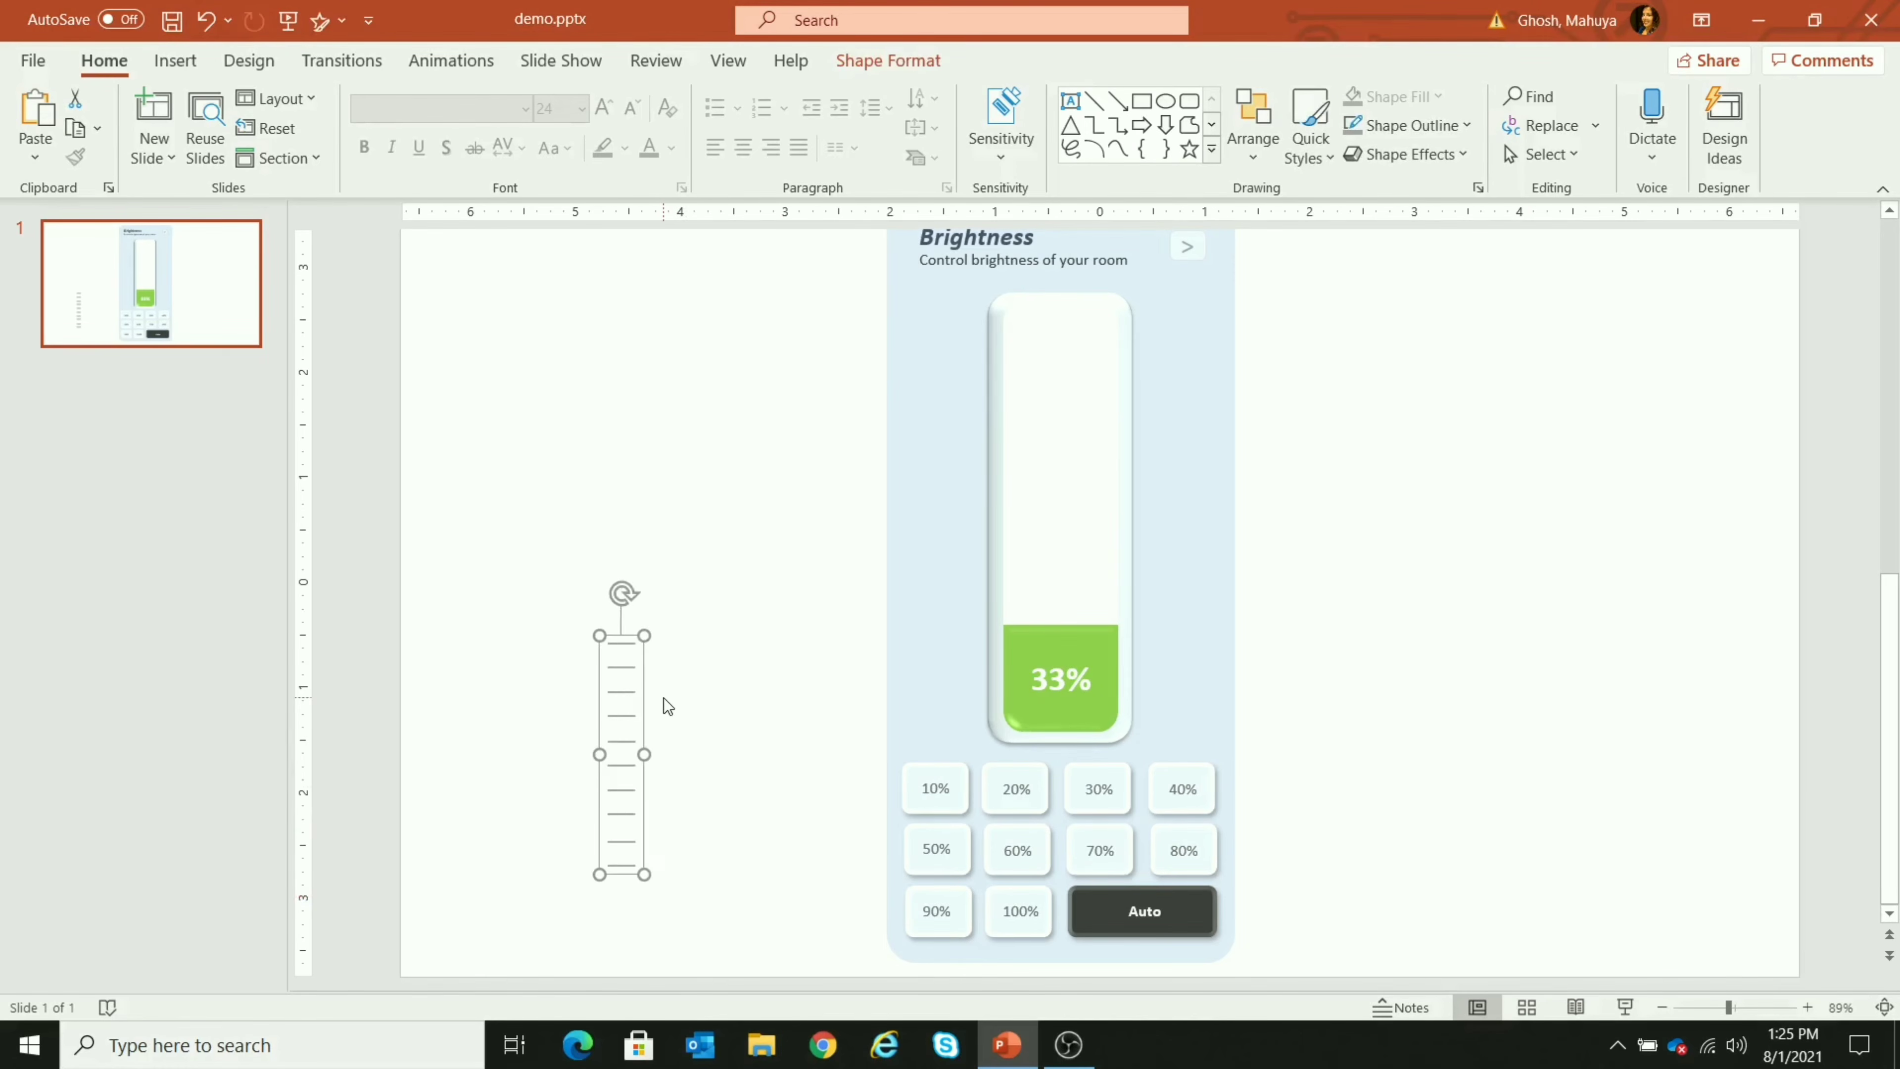
Place the tick-mark group along the left edge of the brightness bar and stretch it to about 3.42" tall
drag(637, 685, 975, 487)
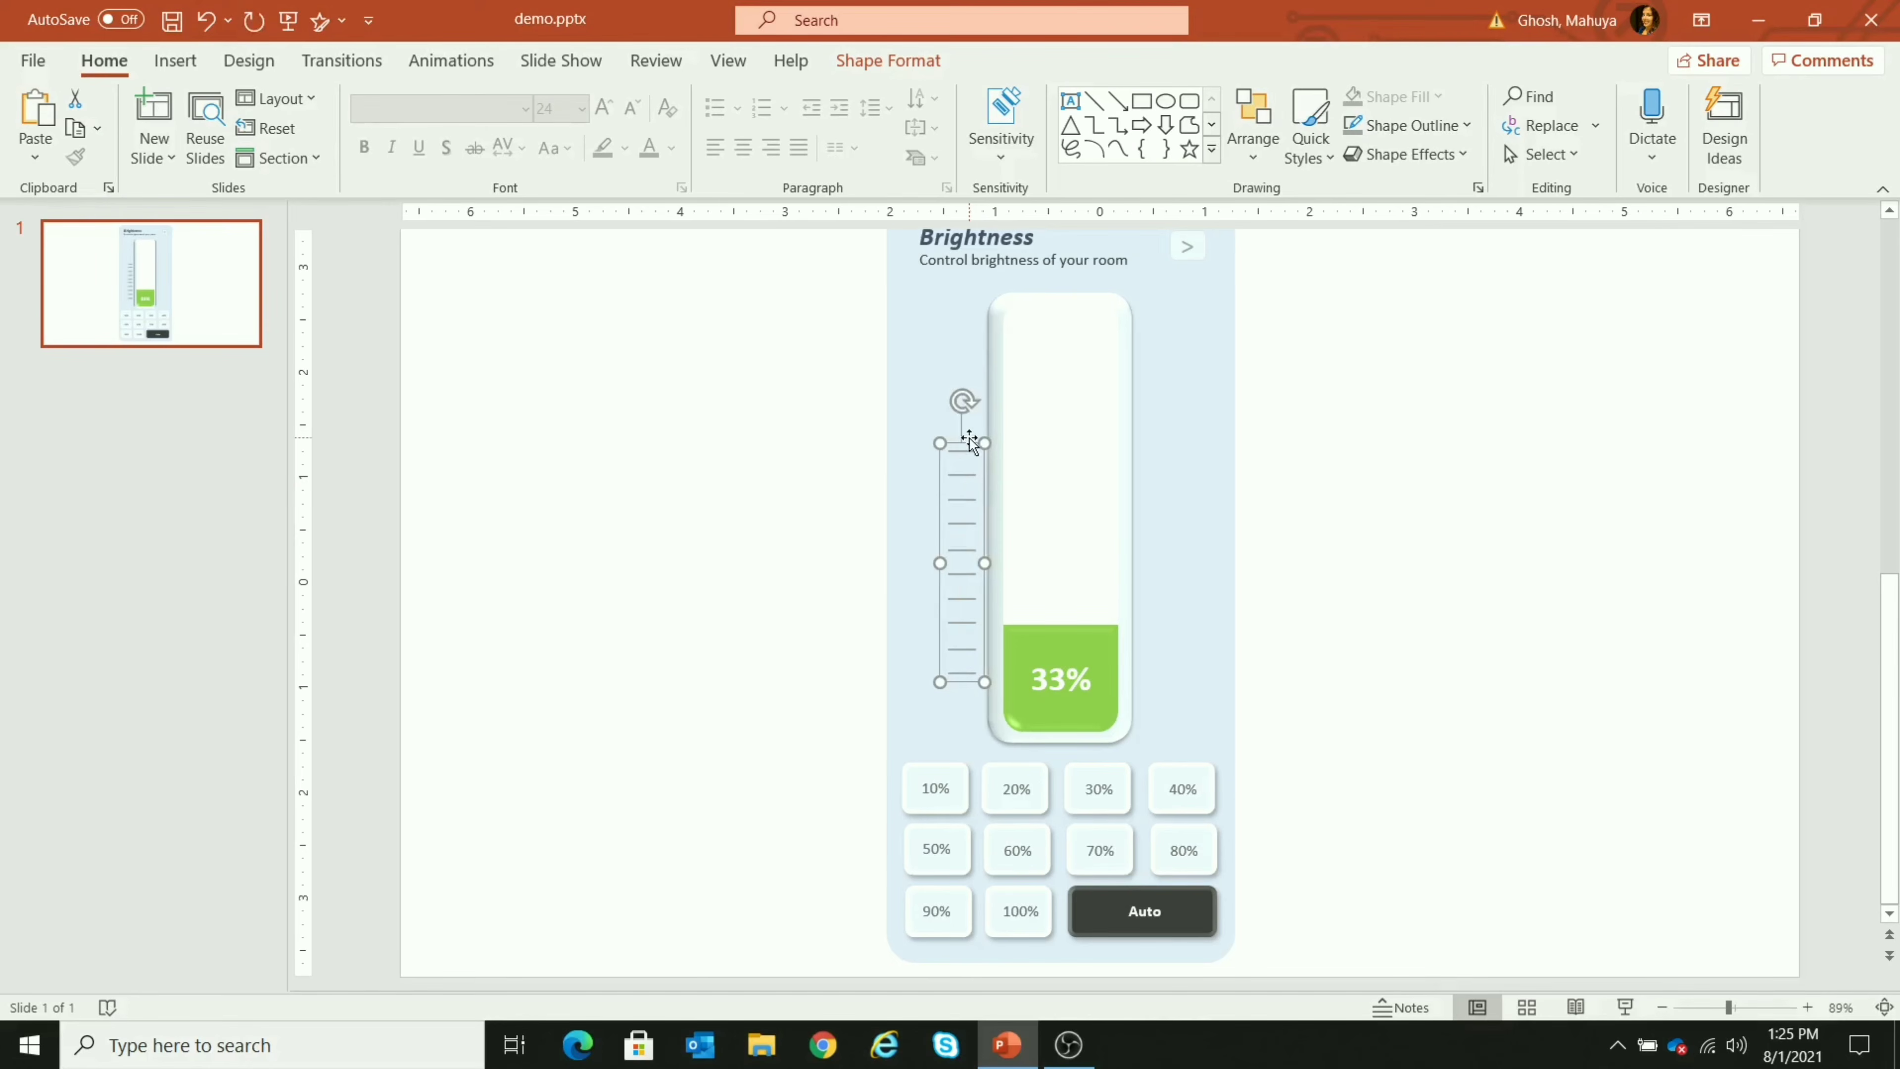
drag(963, 443, 979, 374)
key(Down)
key(Down)
key(Down)
key(Down)
key(Down)
key(Down)
key(Down)
key(Down)
key(Down)
key(Down)
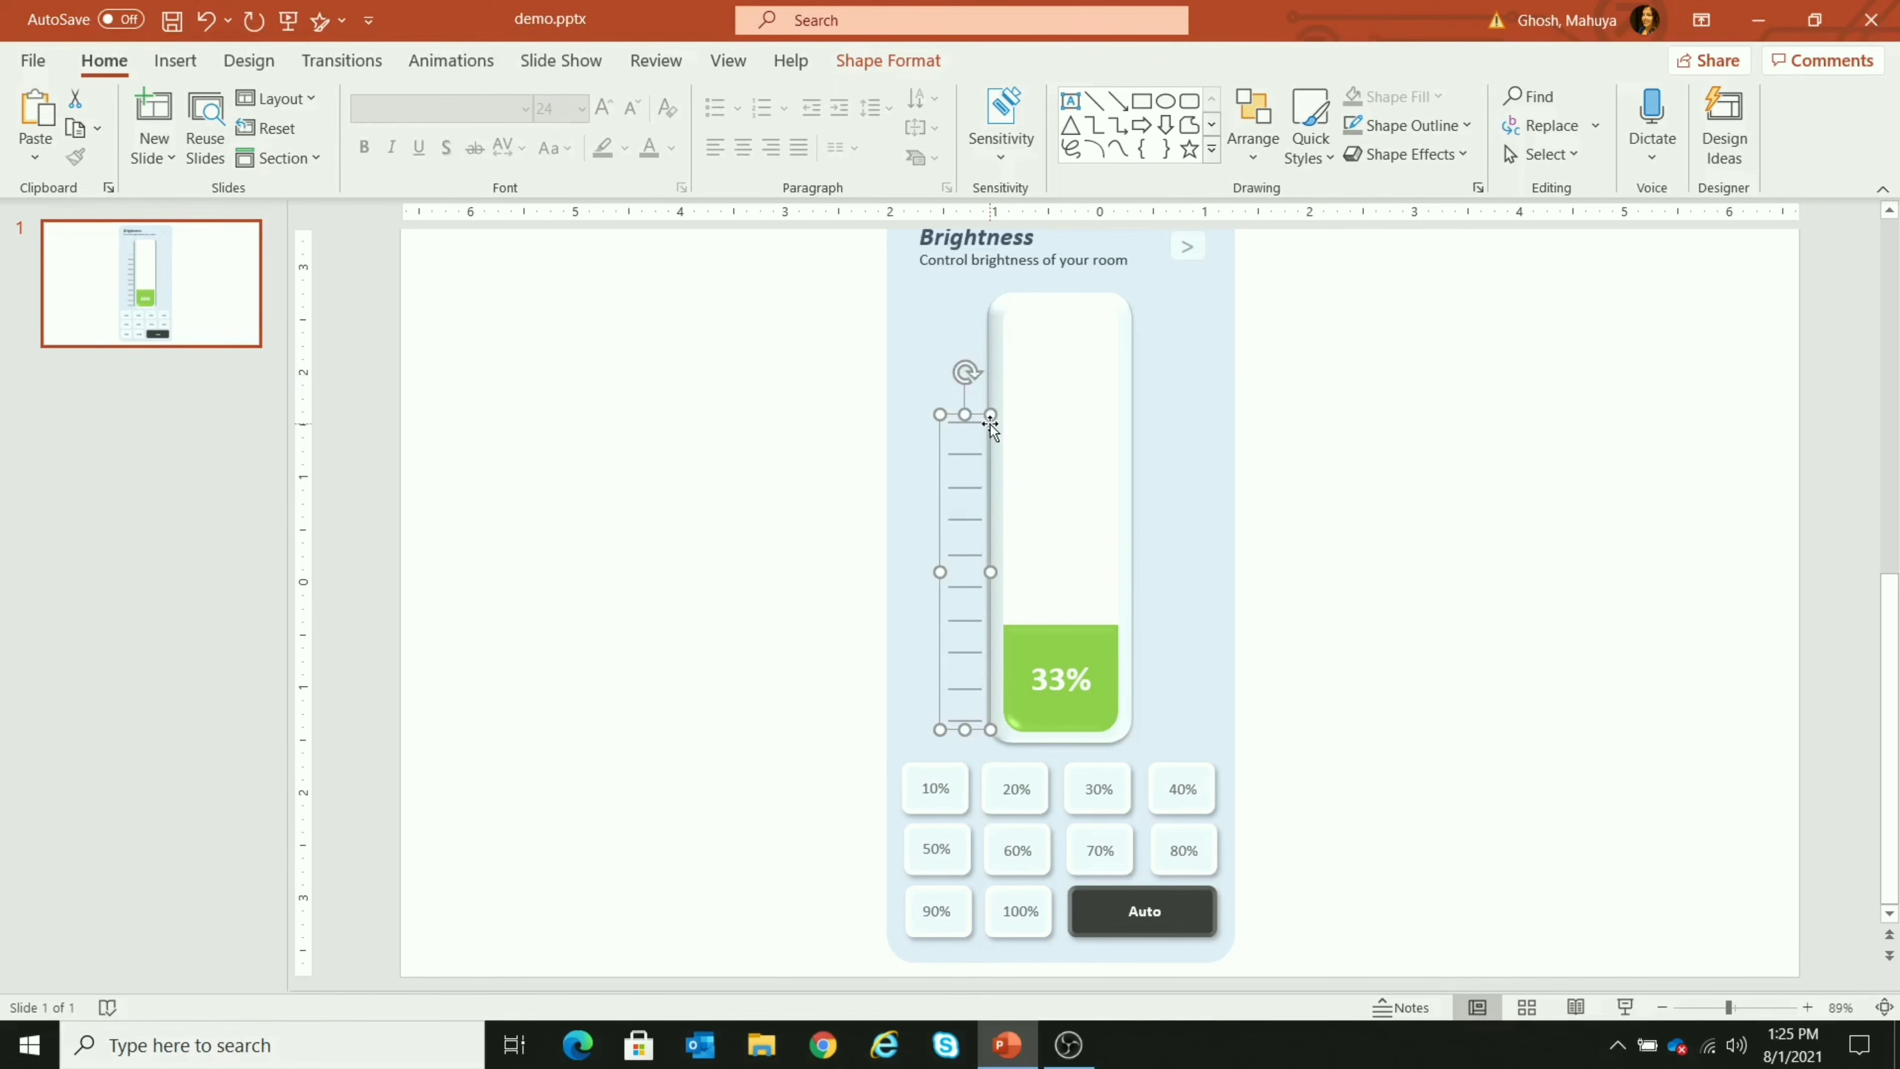
drag(990, 413, 983, 364)
click(1480, 534)
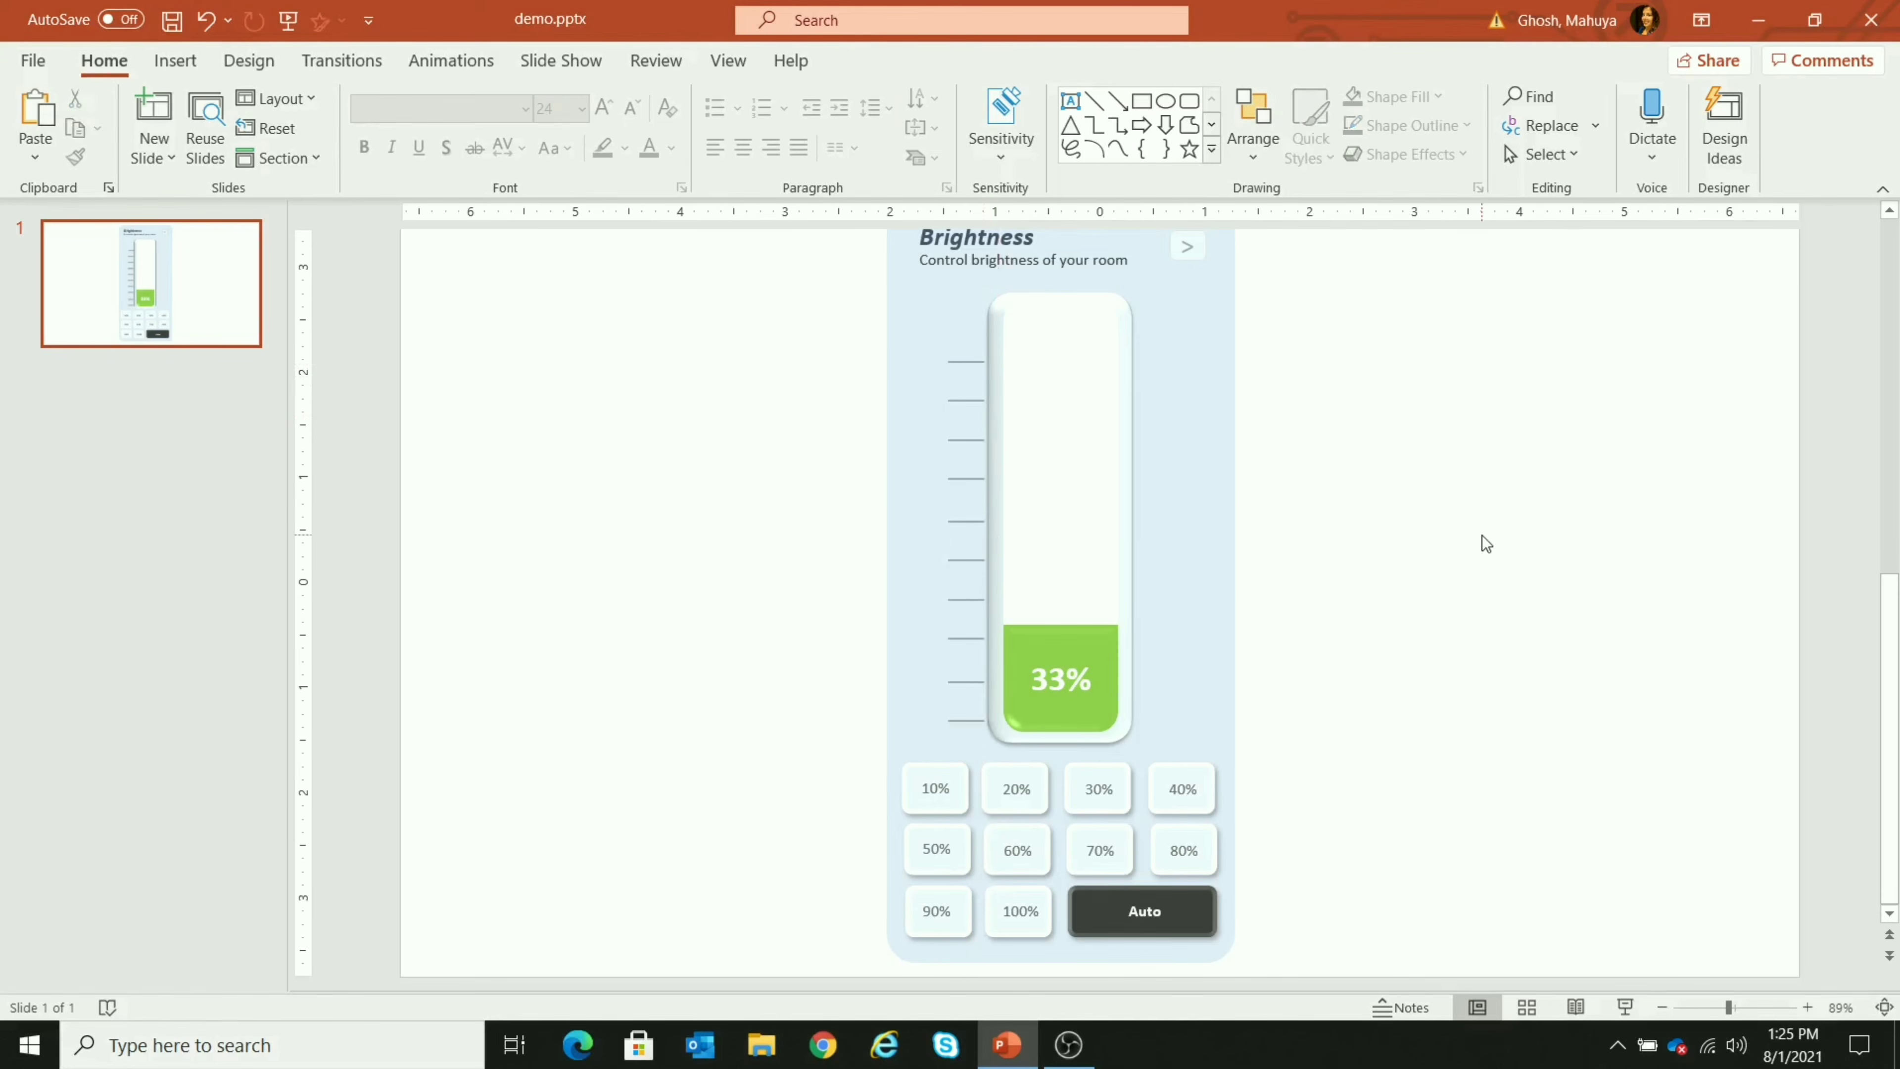
Narrow the tick-mark group to about 0.21" wide, keeping it against the brightness bar's left edge
click(978, 474)
click(978, 364)
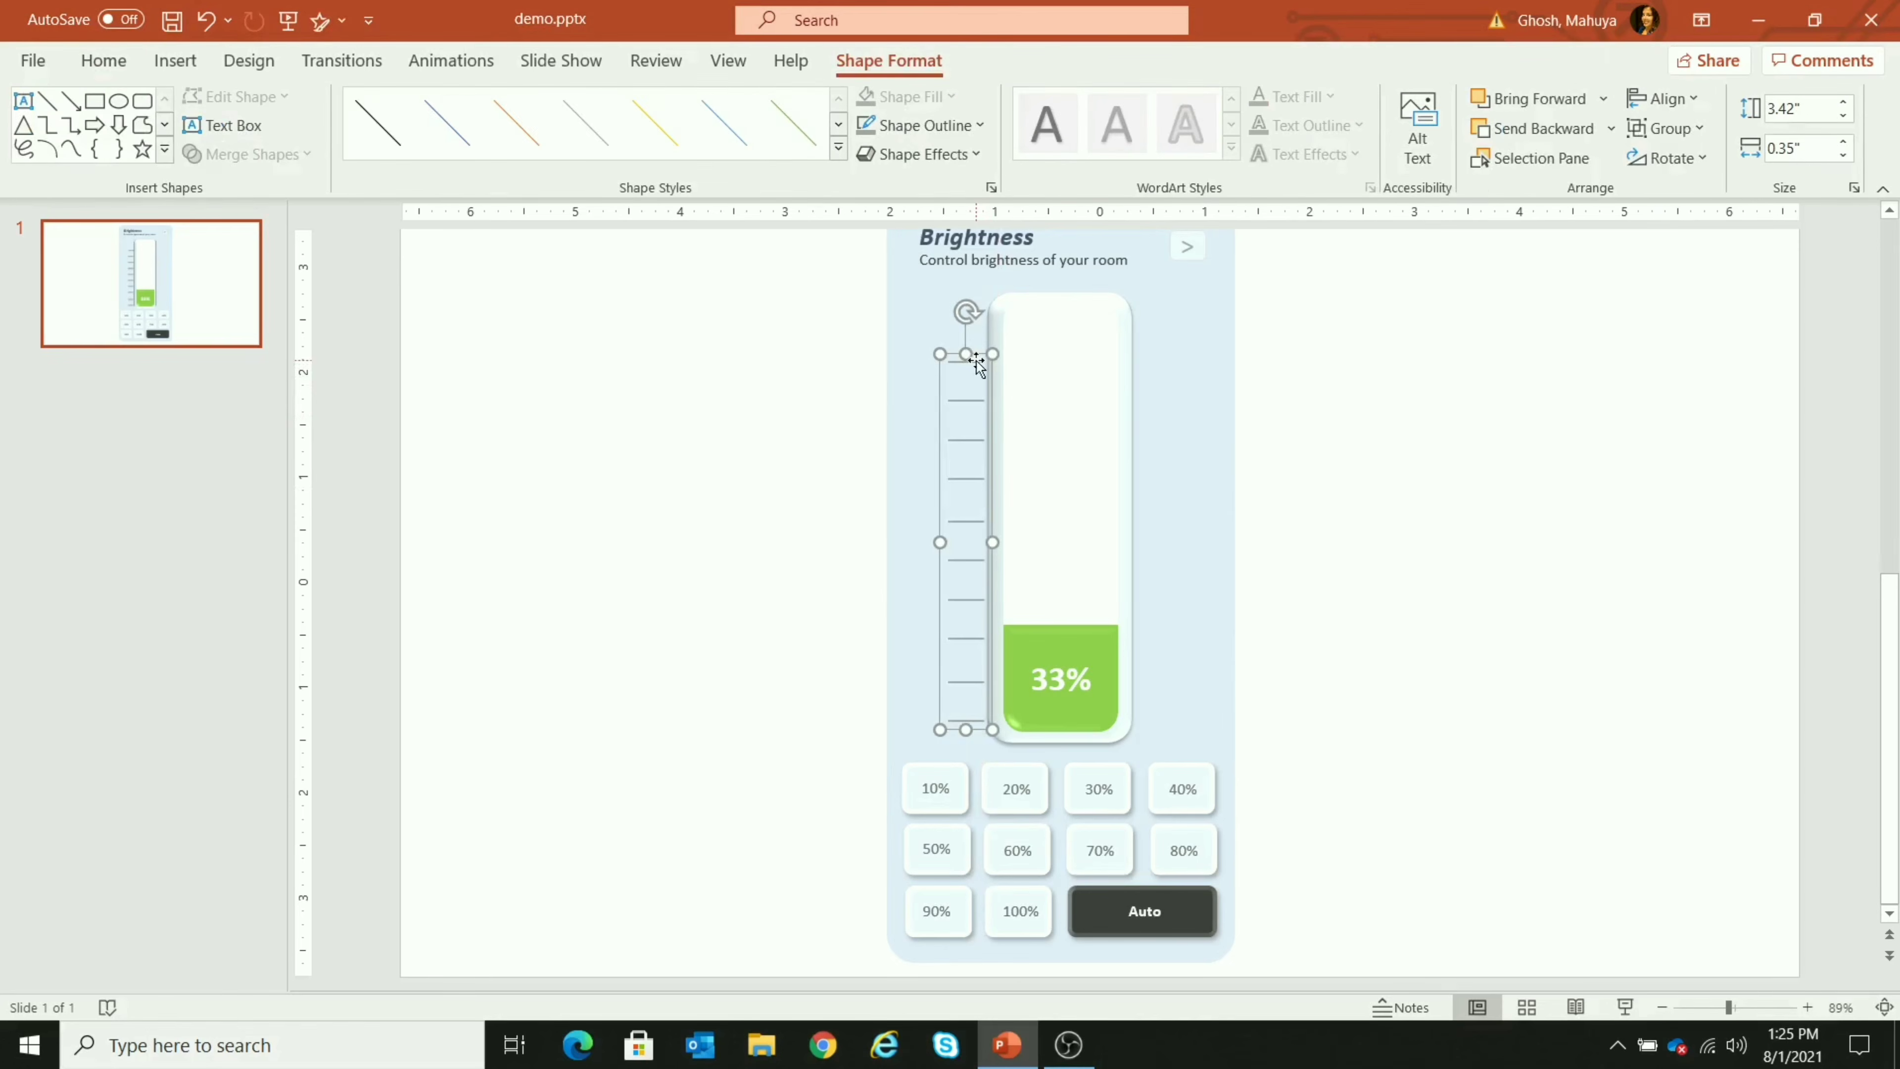
drag(940, 541, 960, 545)
Duplicate the tick-mark group and place the copy along the brightness bar's right edge, roughly level with the original
key(ctrl+v)
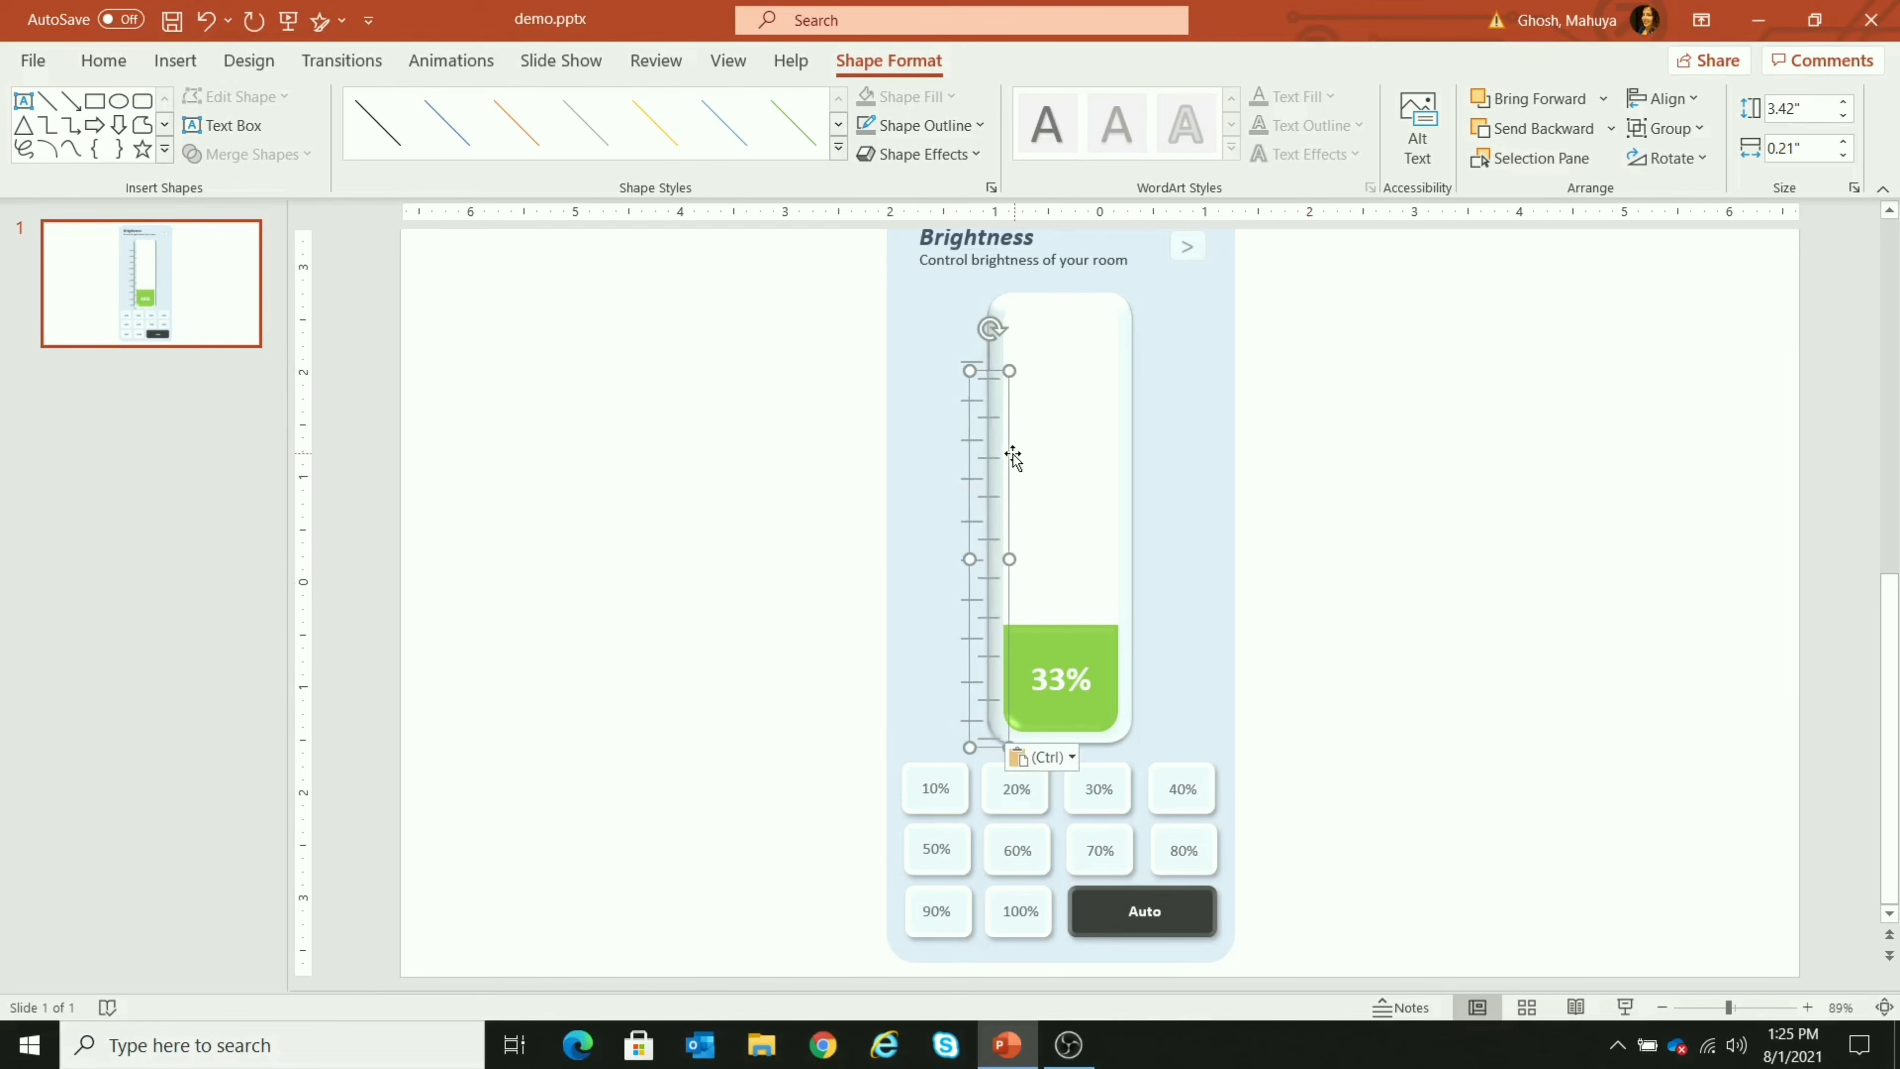
drag(1015, 458, 1171, 441)
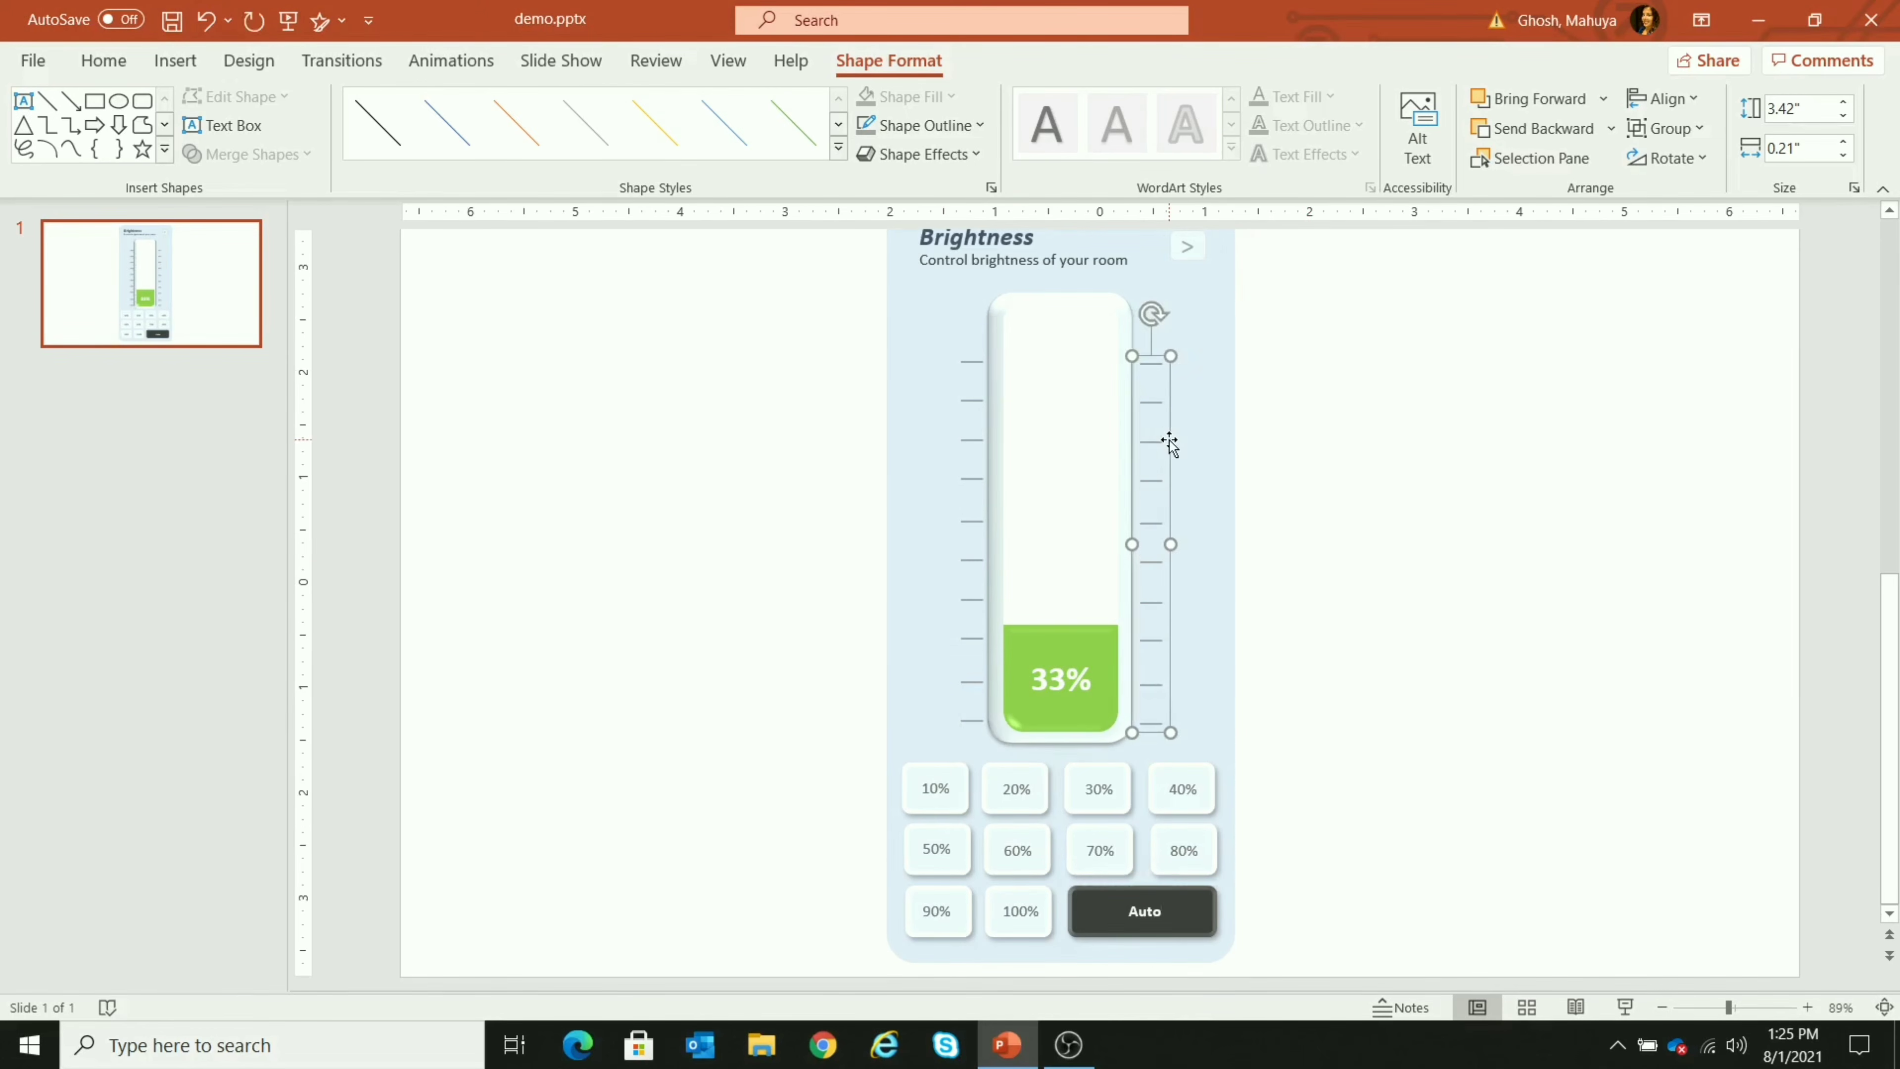
key(ctrl+Up)
drag(1171, 404, 1171, 401)
click(1460, 525)
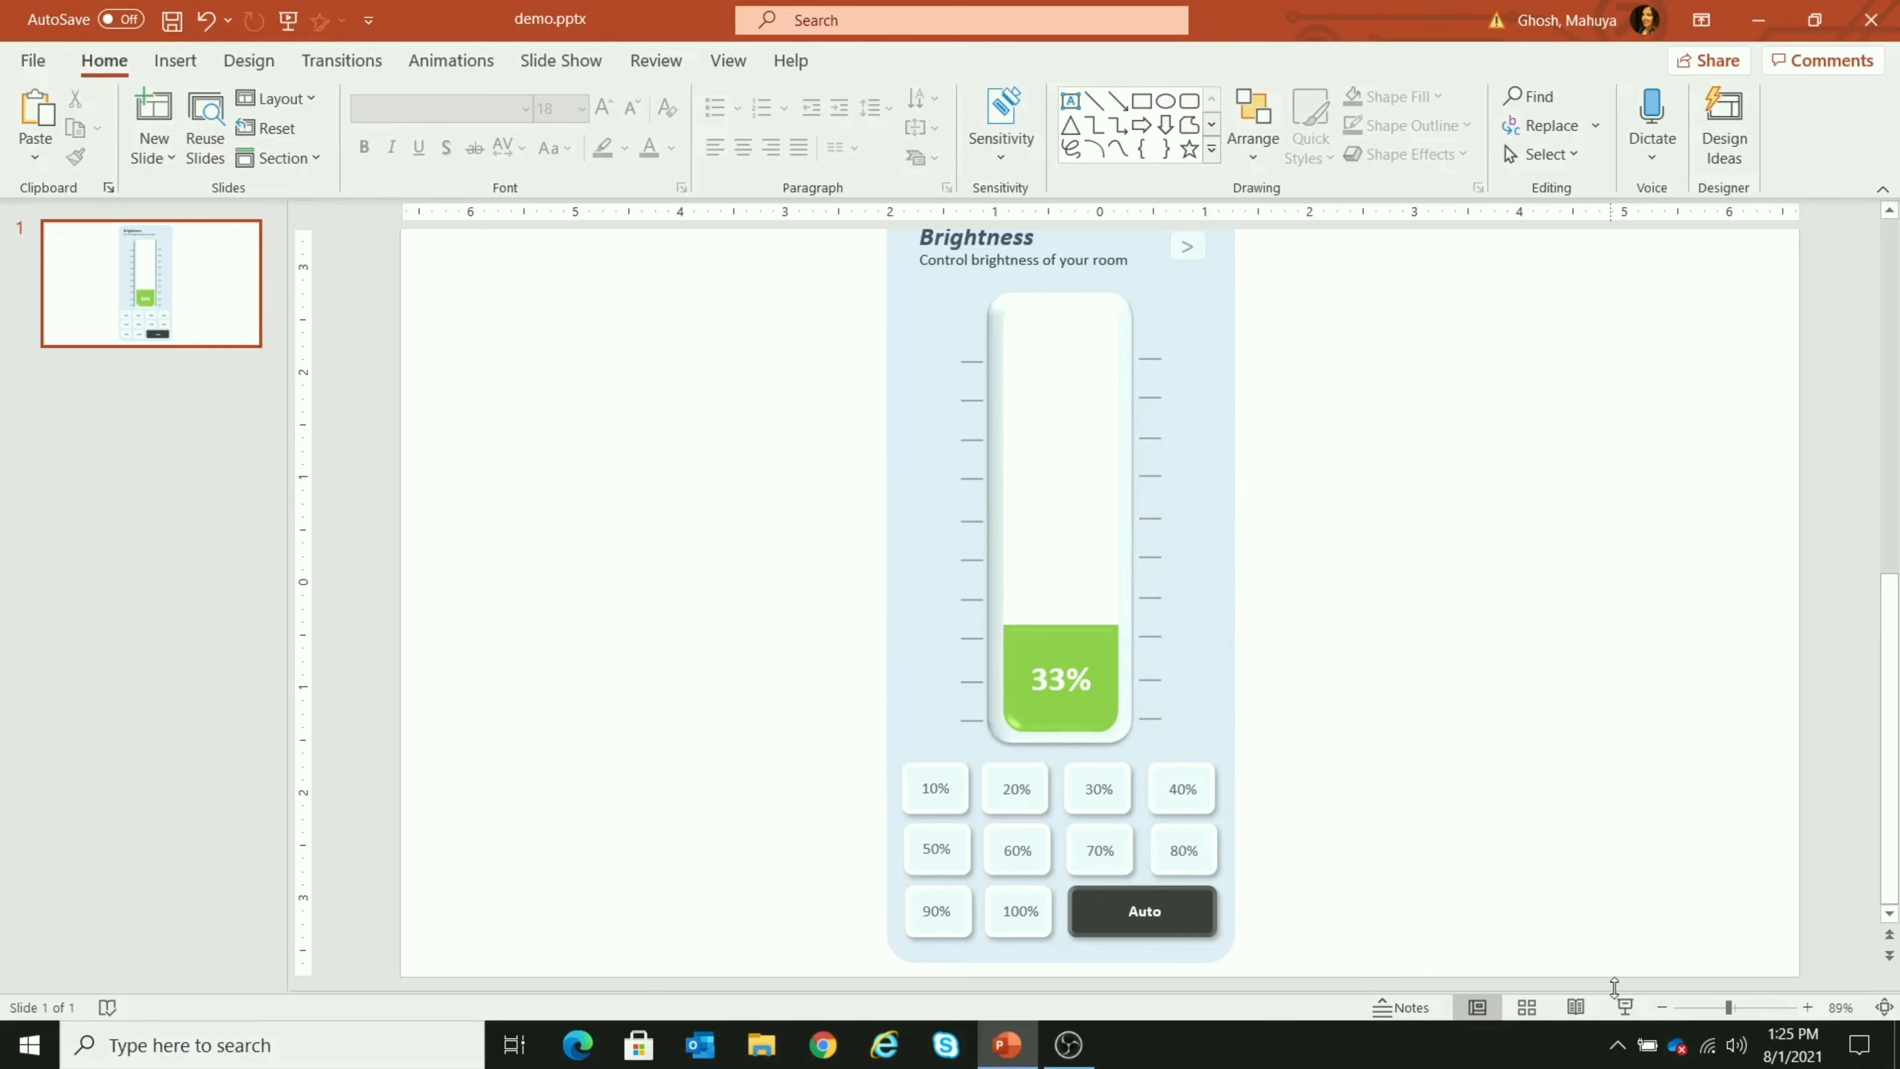
Apply a centred outer shadow to the light-blue card and preview the slide as a full-screen slide show
drag(1726, 1007, 1719, 1006)
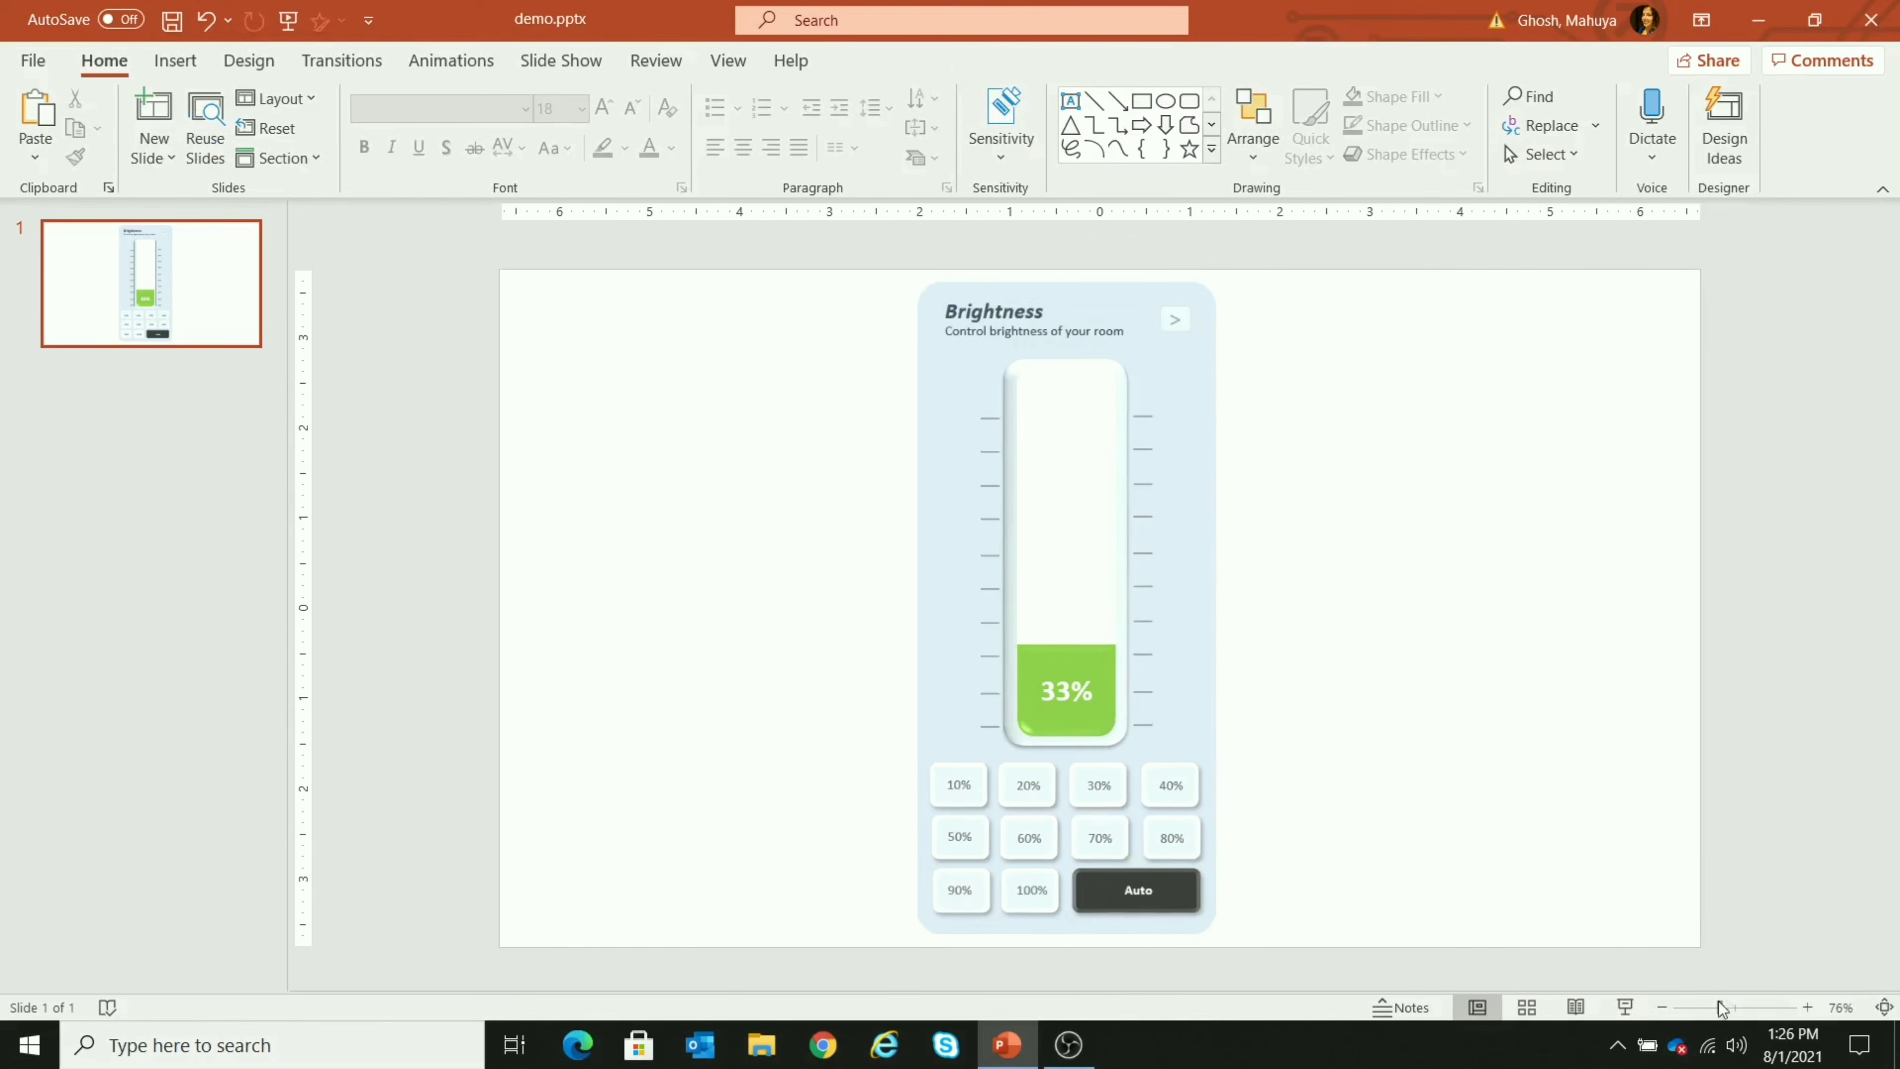
click(1212, 597)
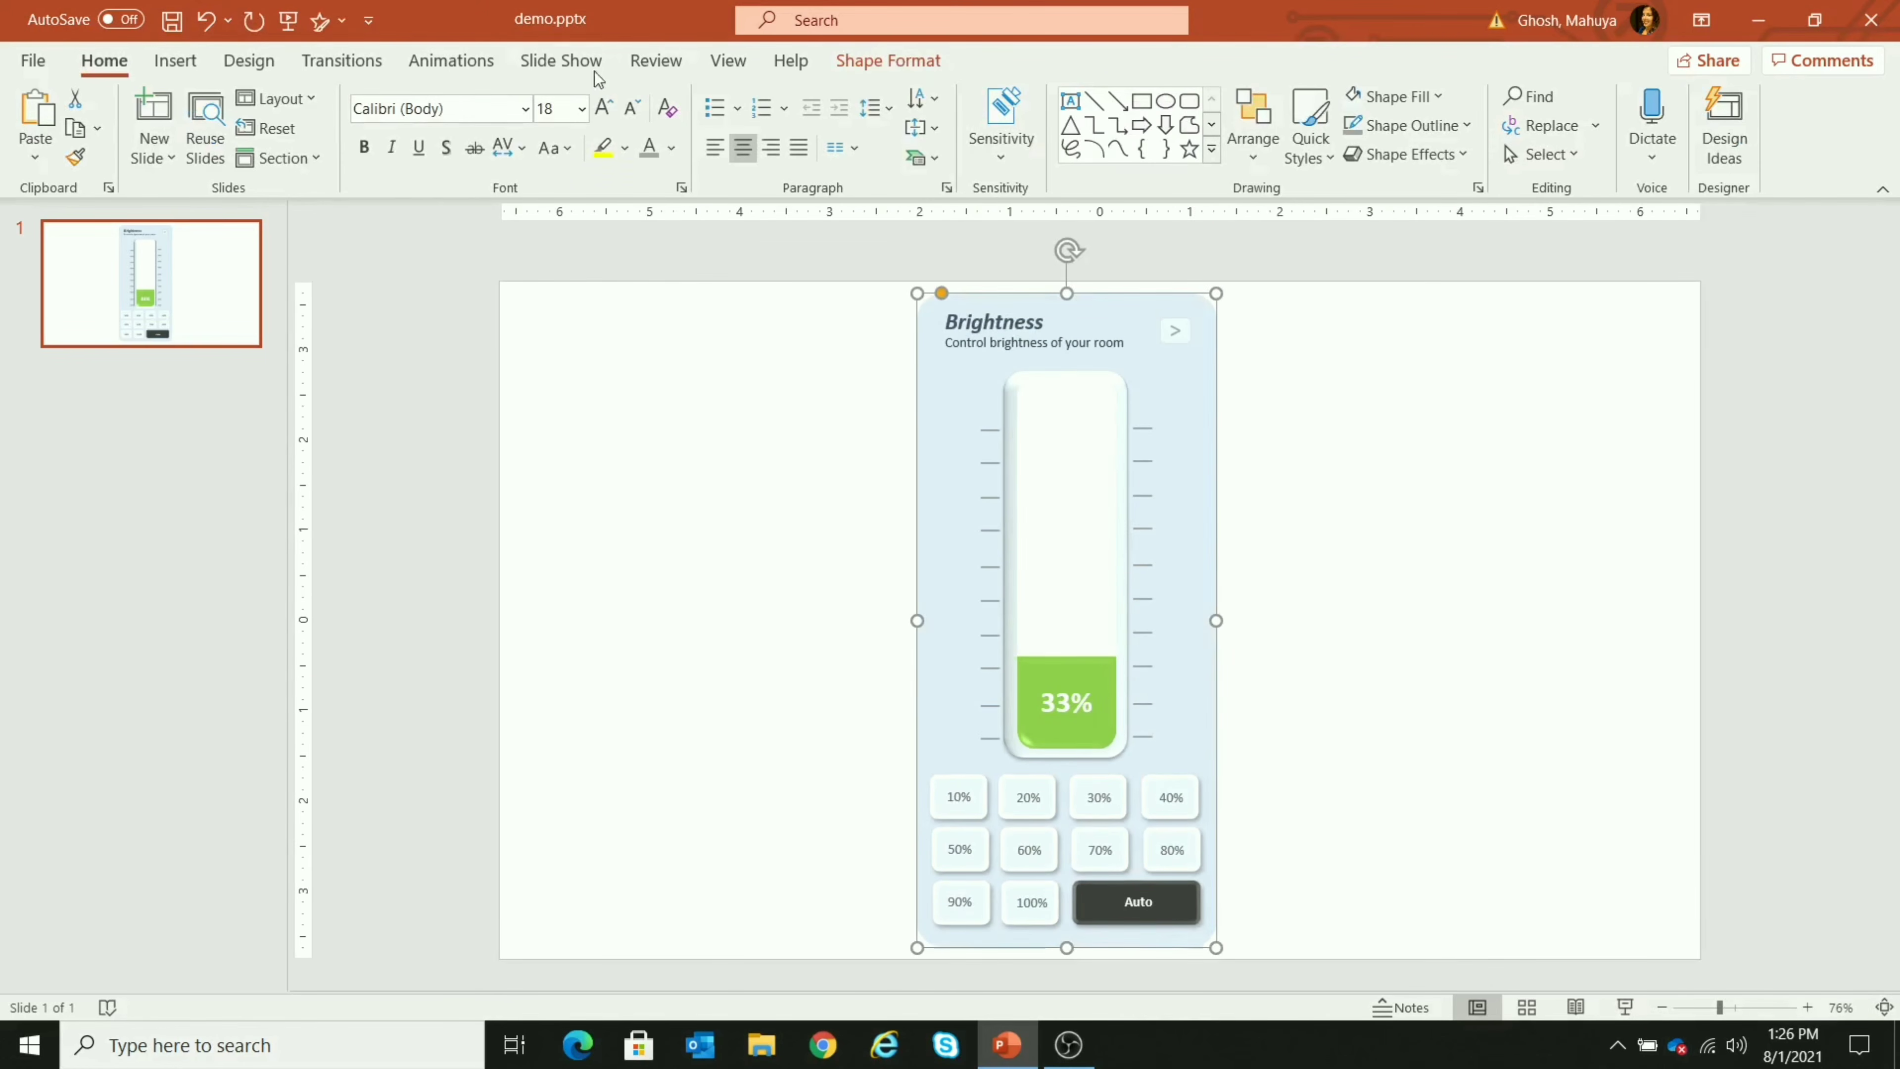
click(852, 65)
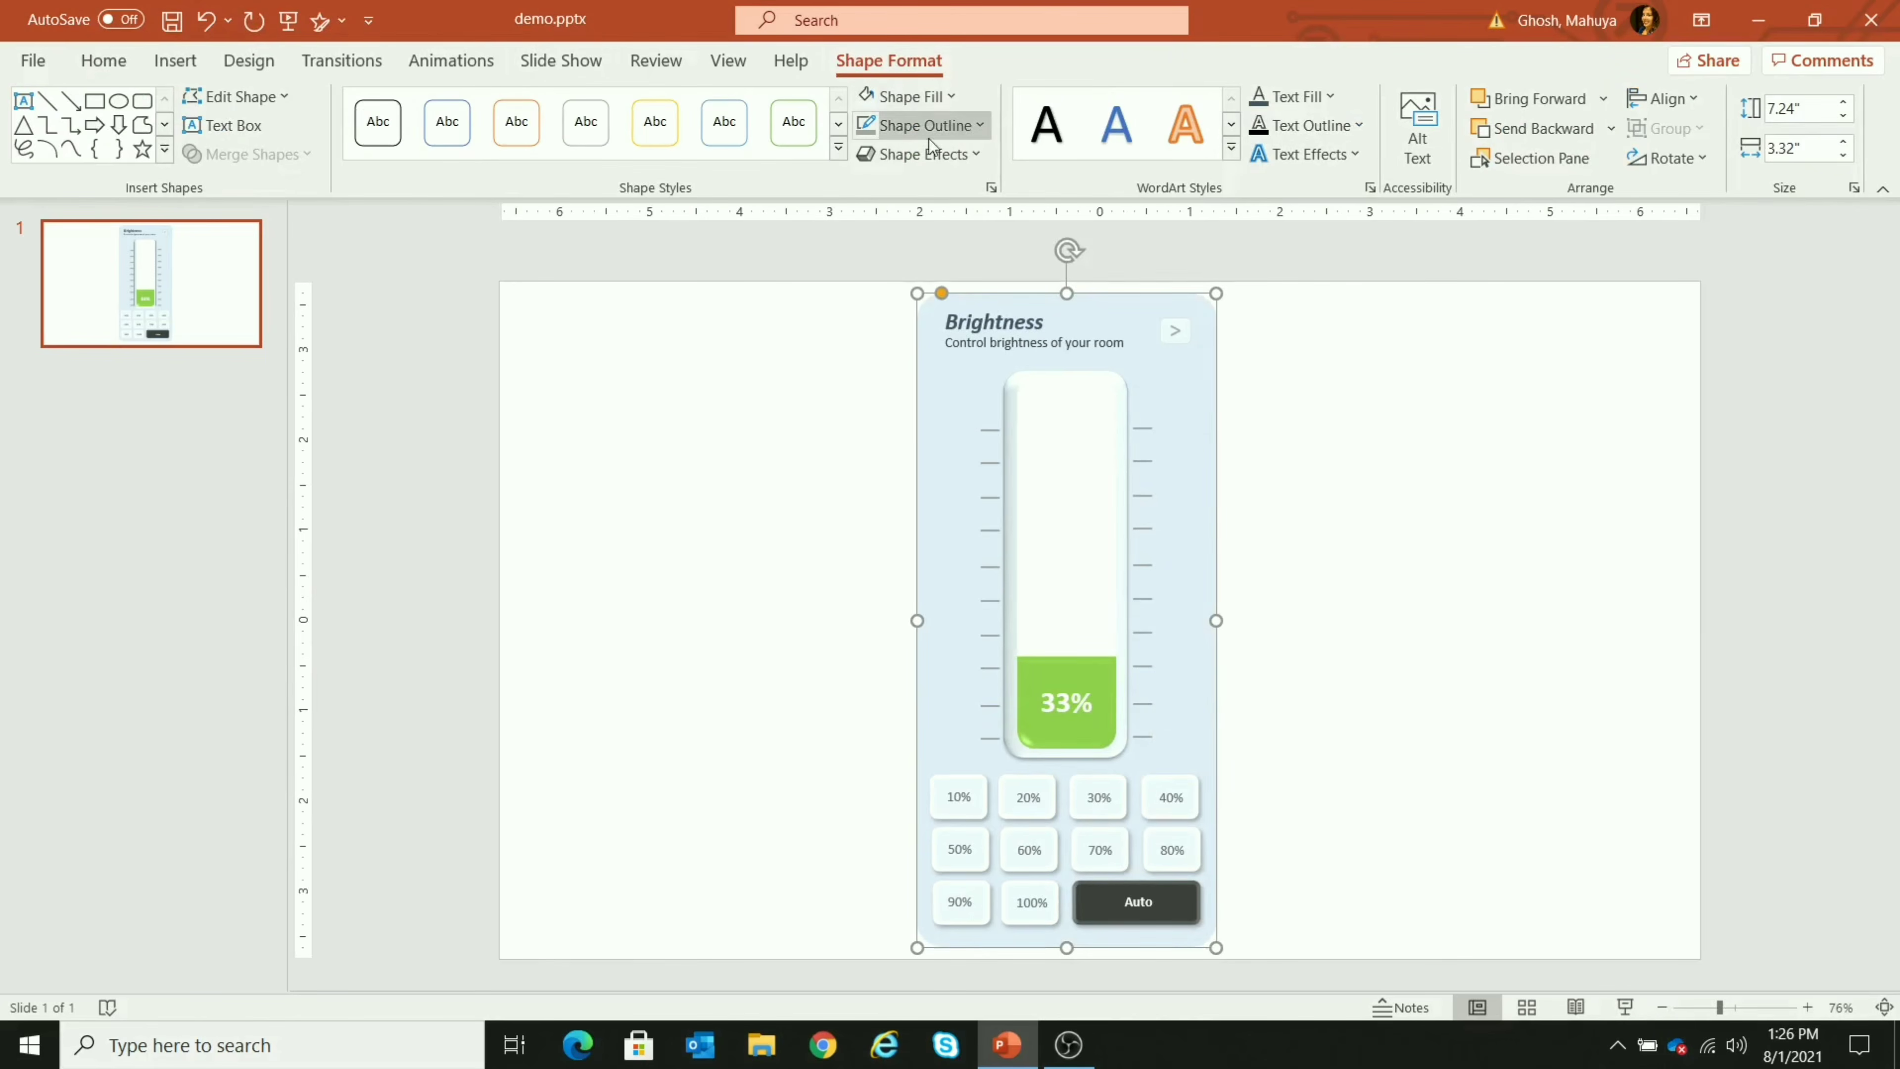
click(935, 159)
mouse_move(973, 208)
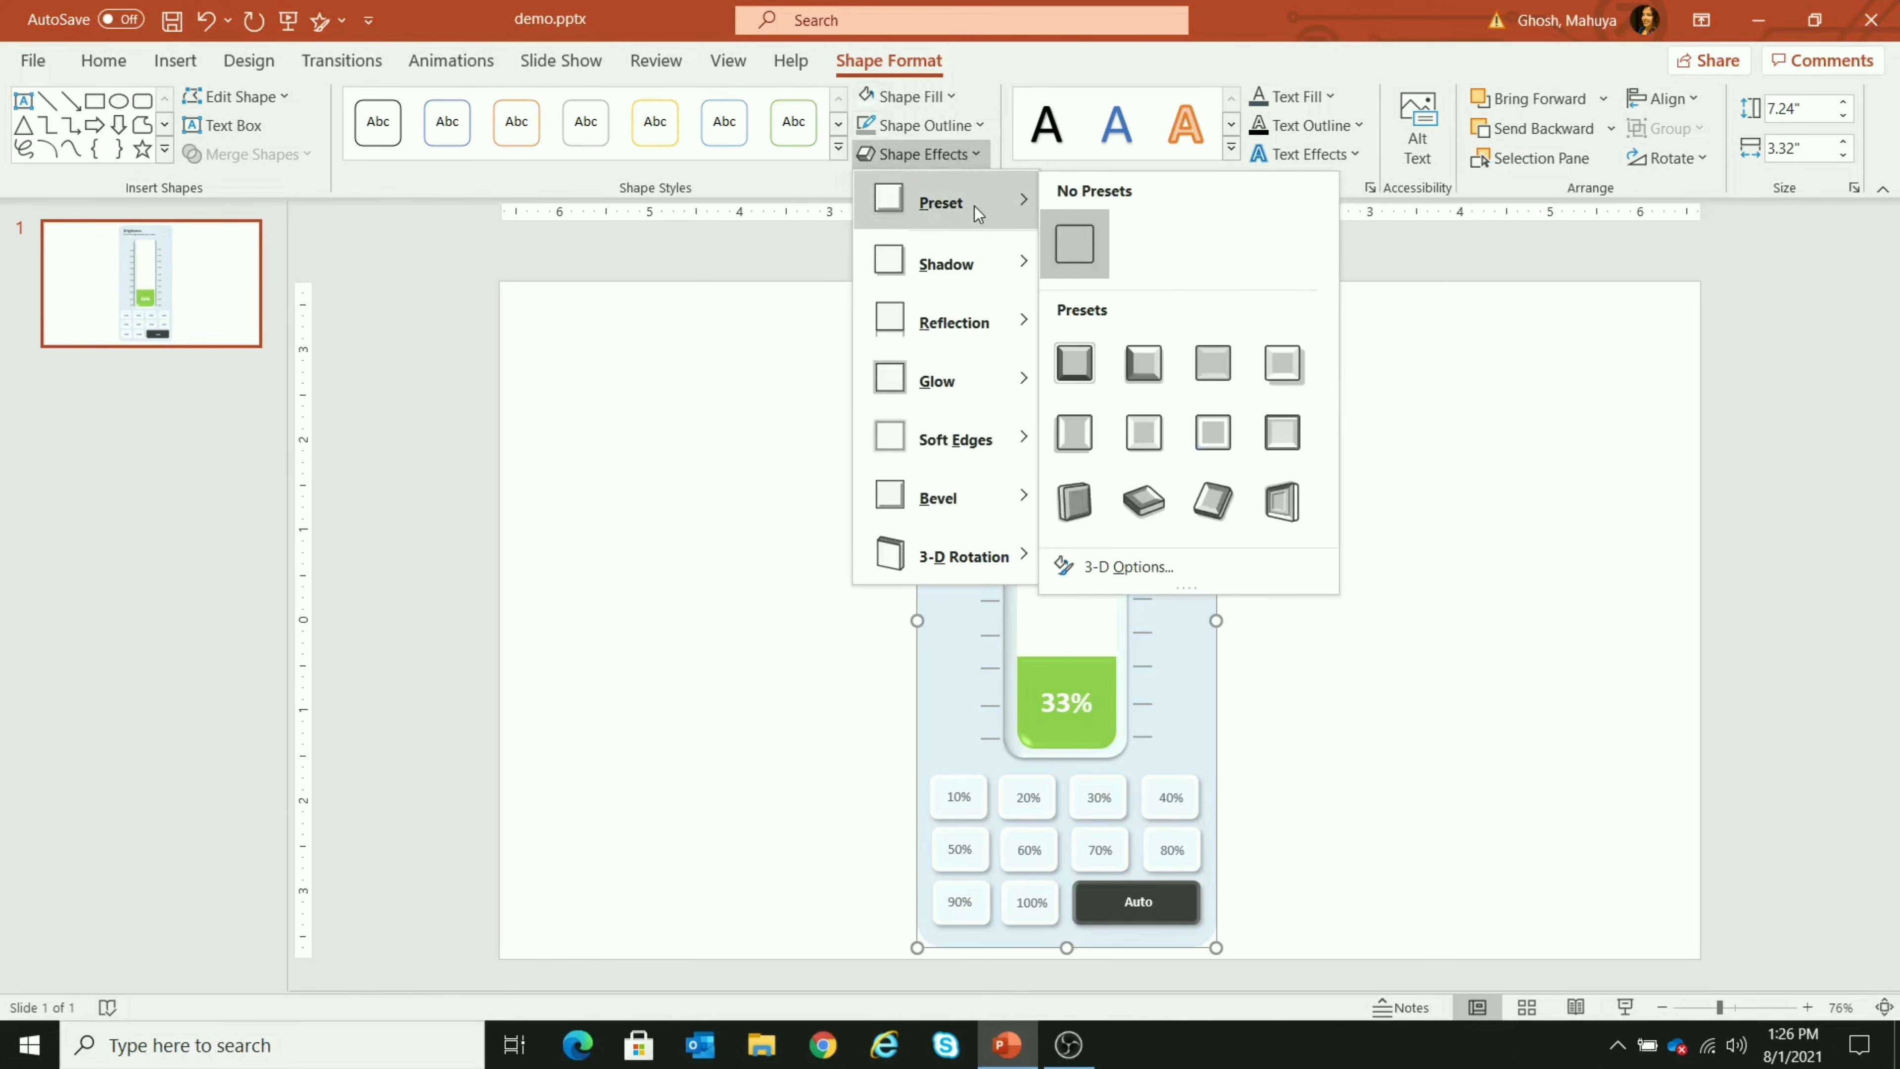
mouse_move(969, 262)
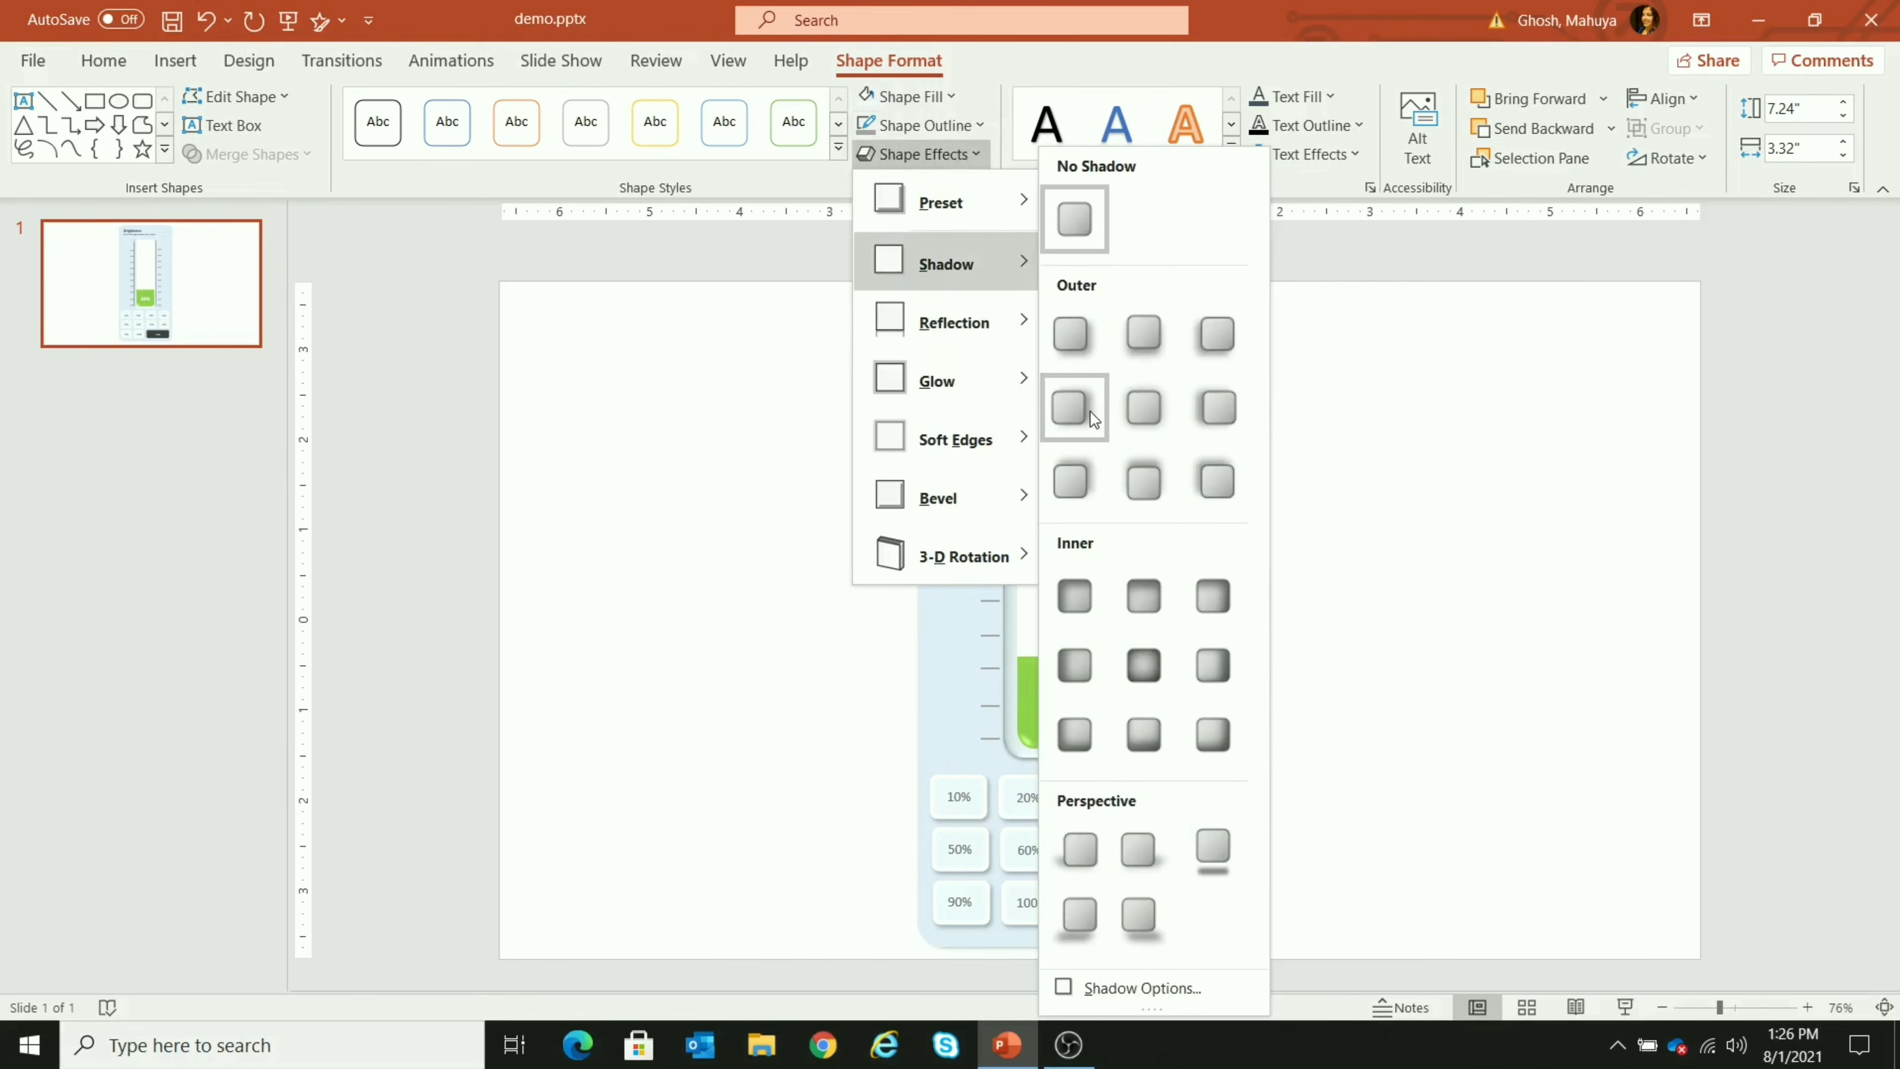
click(1132, 418)
click(1354, 558)
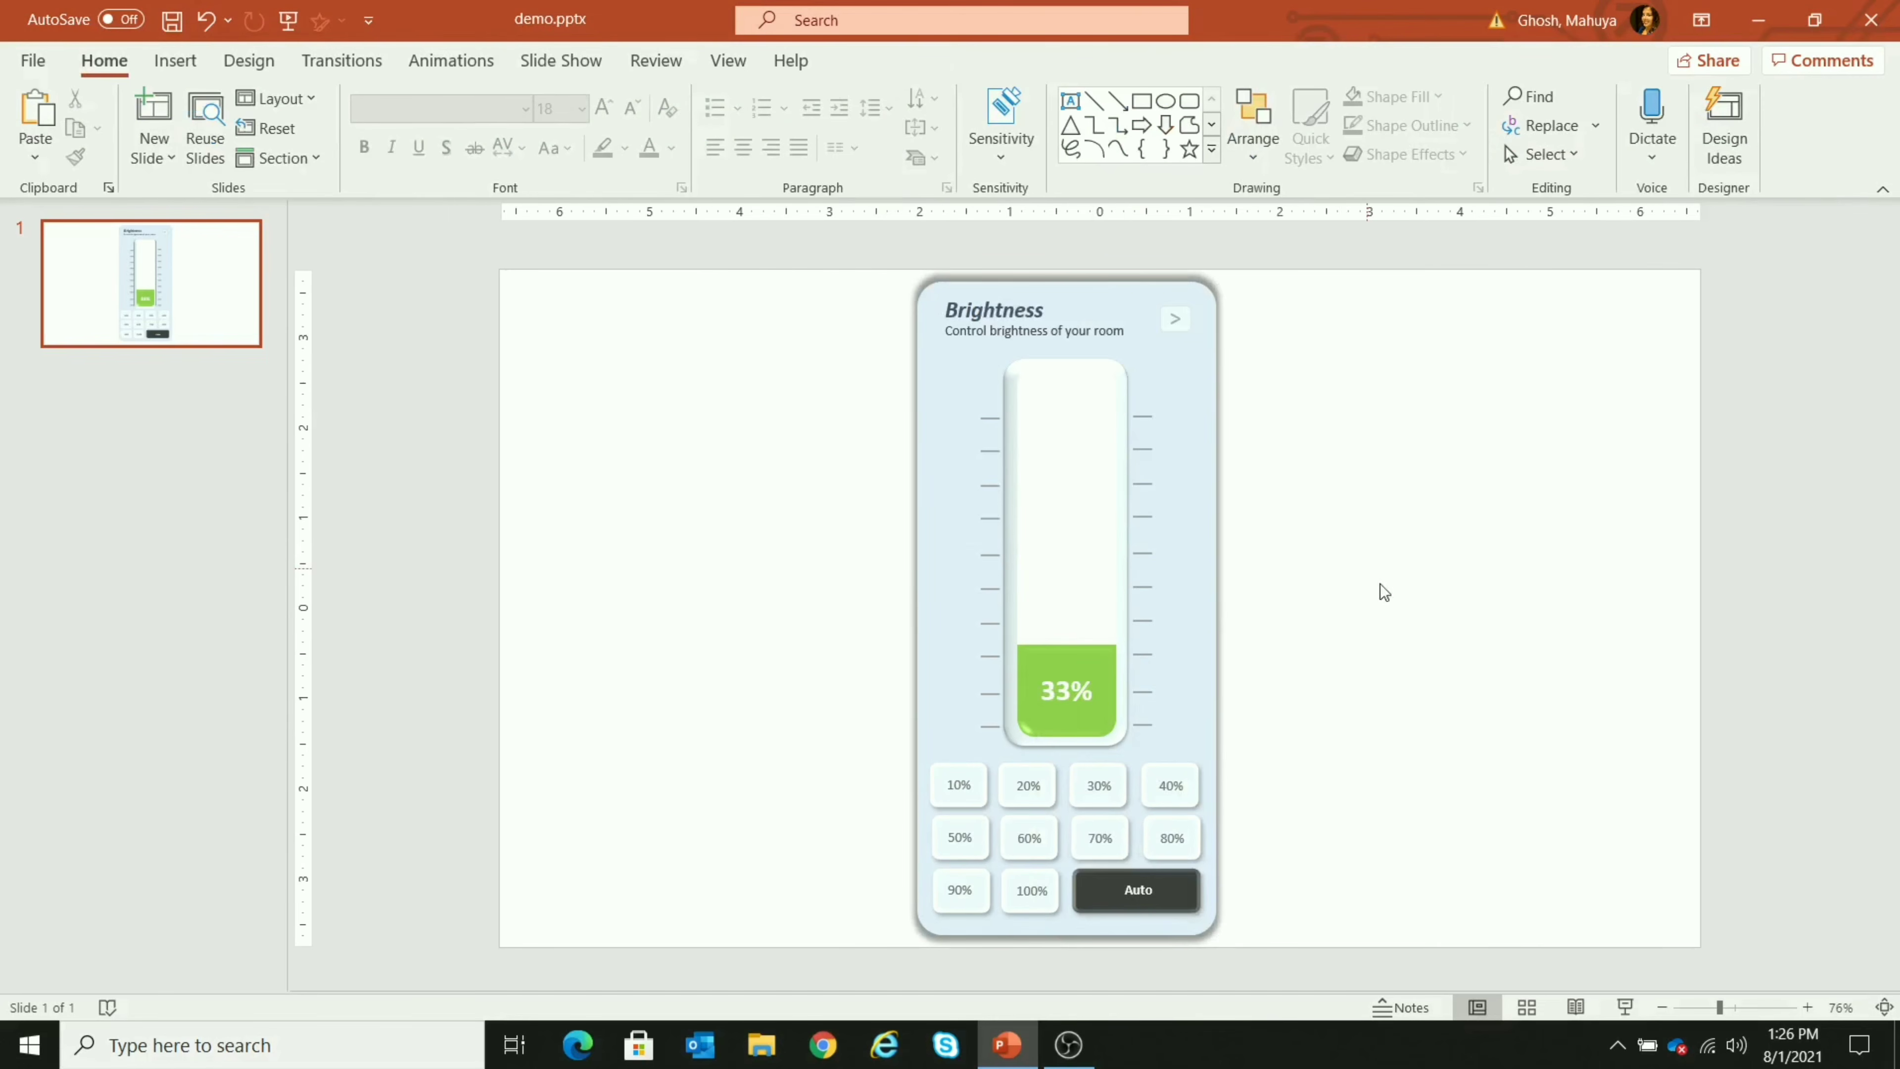
click(1623, 1007)
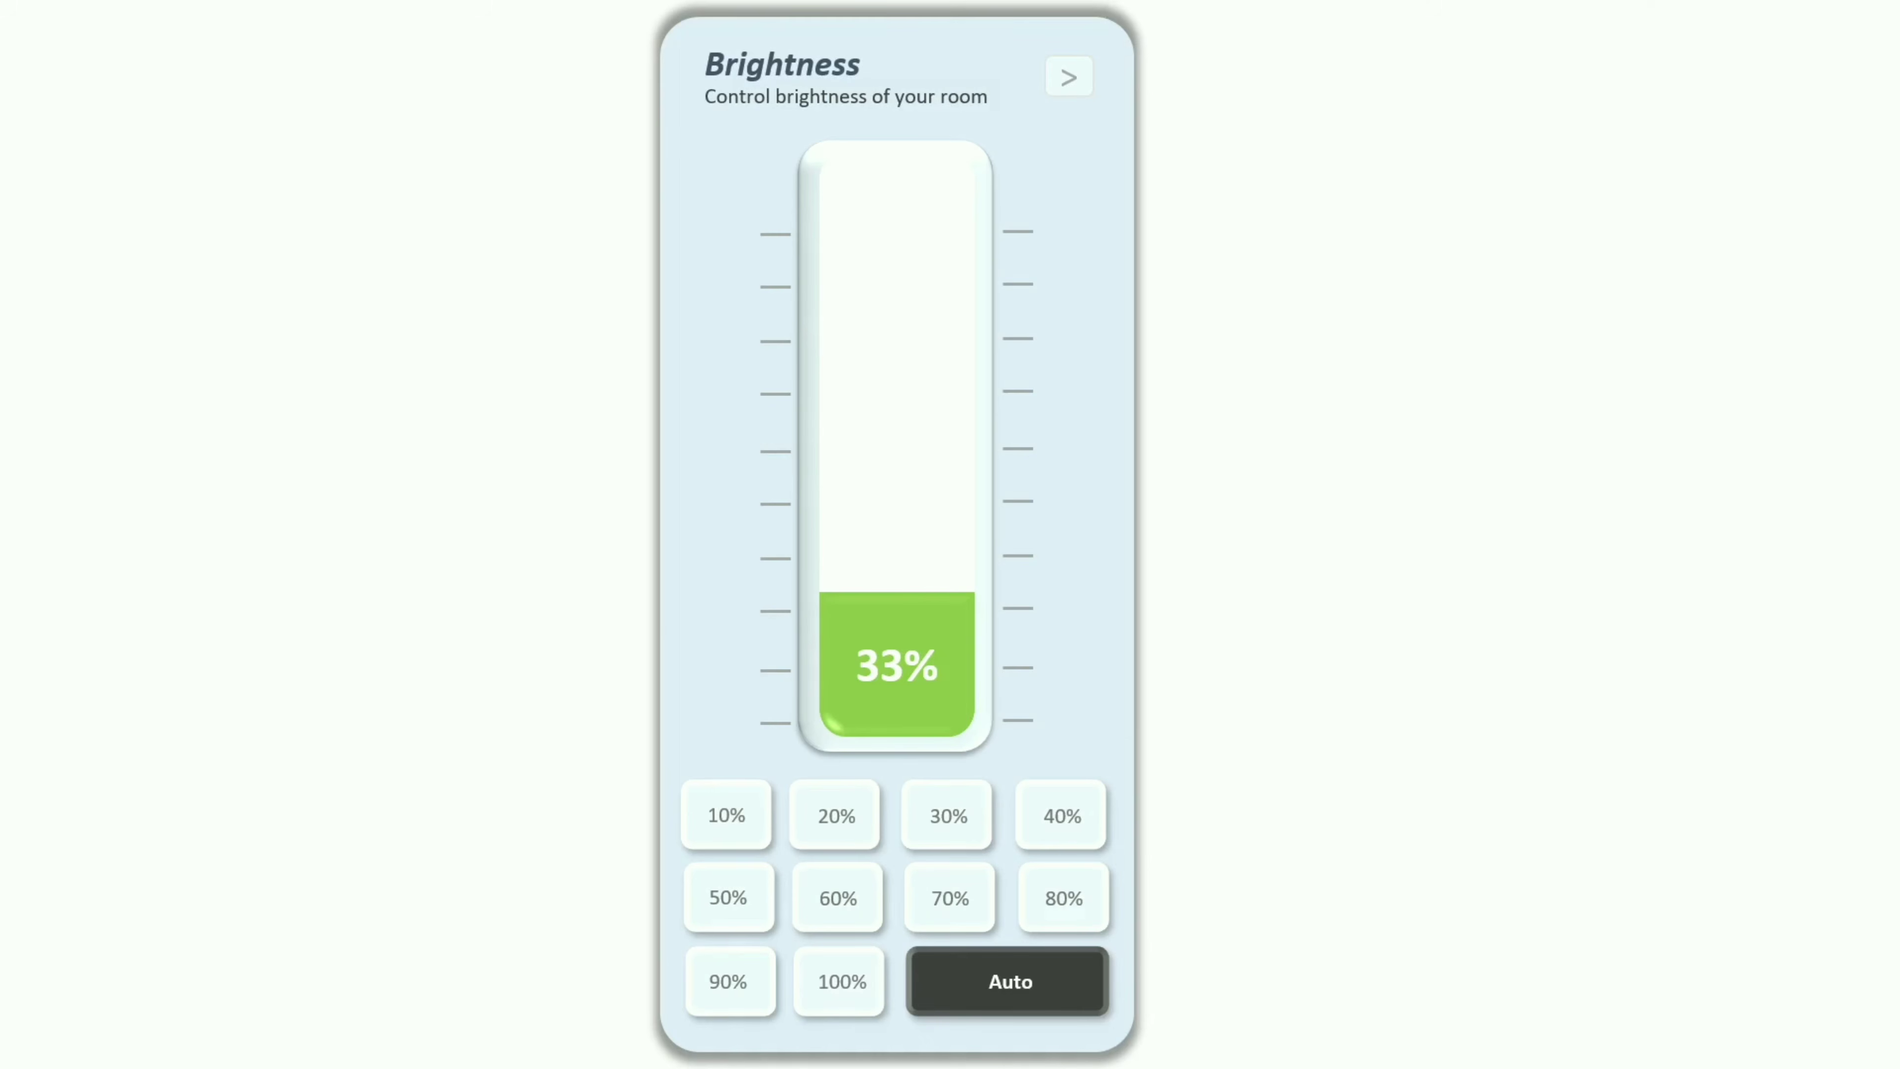